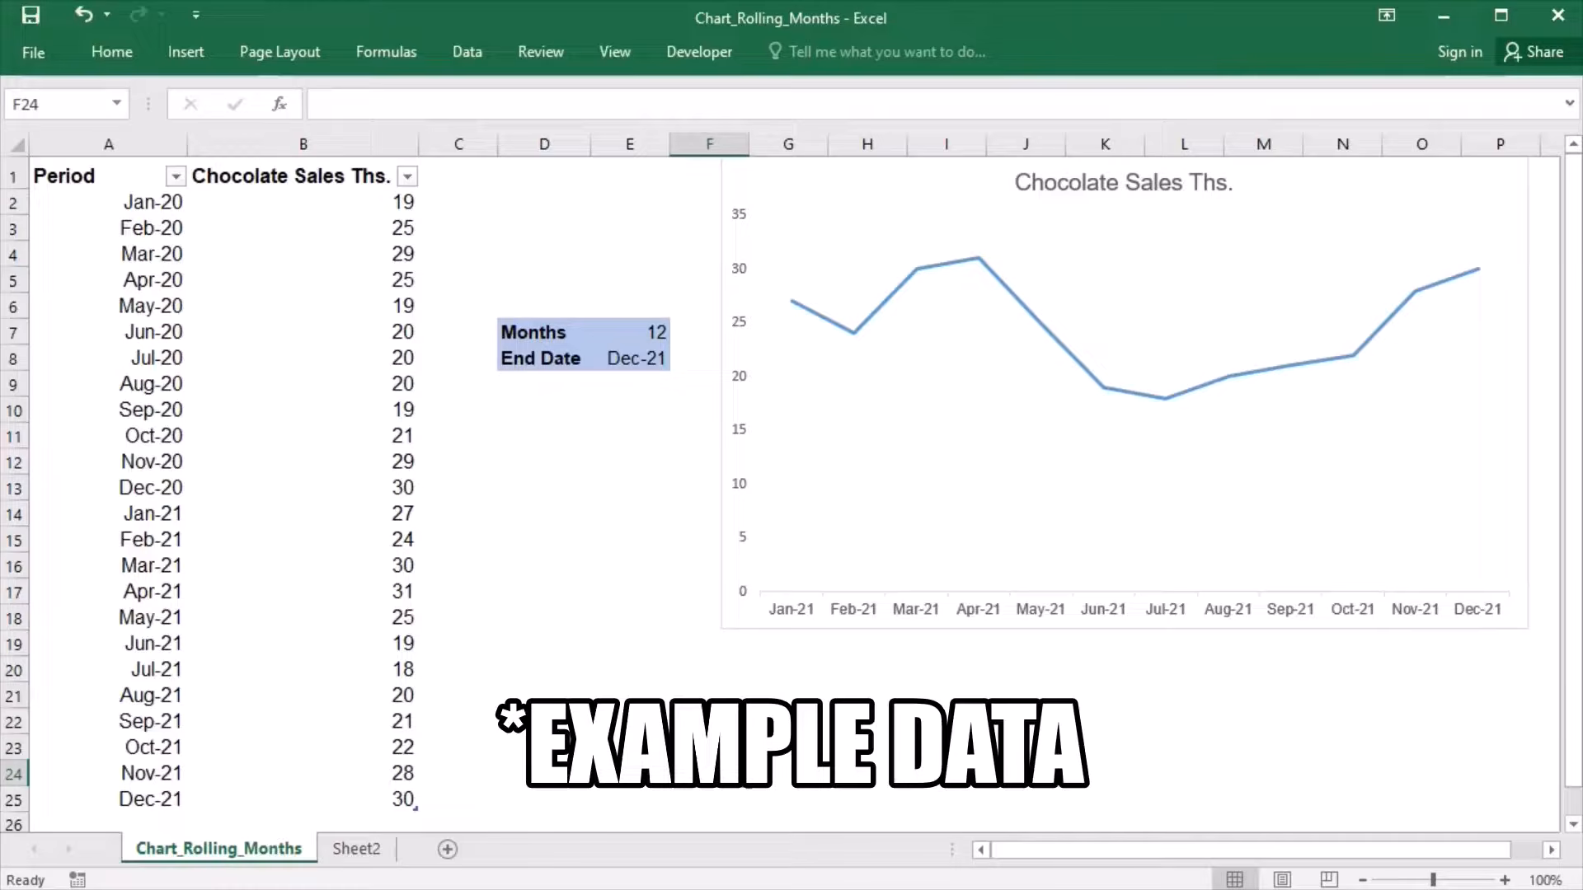
- Set the chart's Months value in E7 to 4 and pick May-21 as the End Date in E8
{"action": "left_click", "coordinate": [639, 340]}
{"action": "type", "text": "4"}
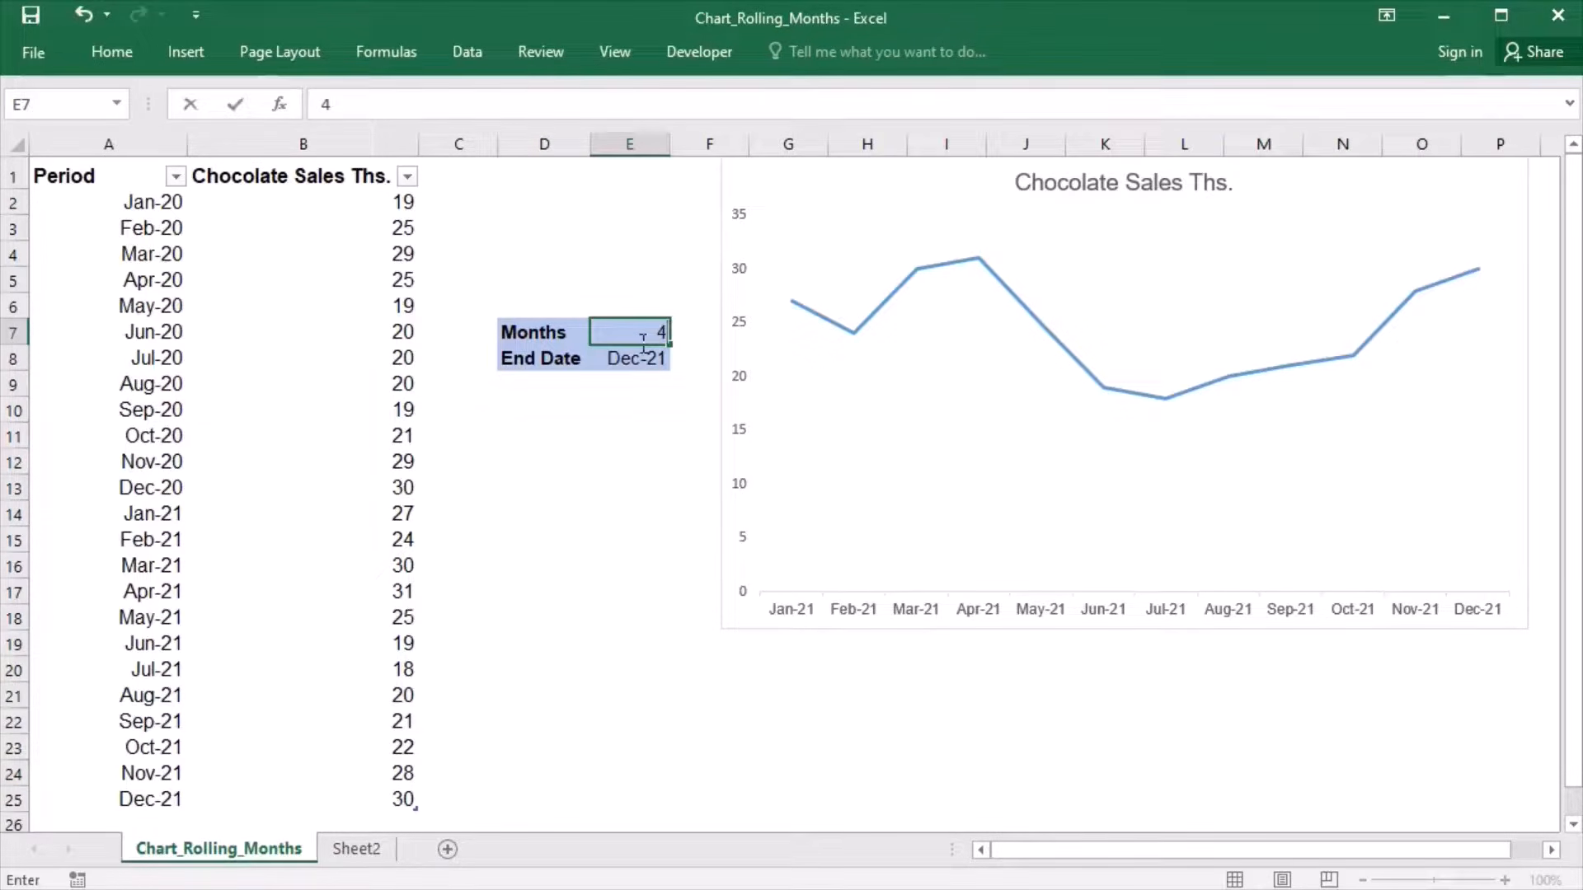
{"action": "left_click", "coordinate": [641, 445]}
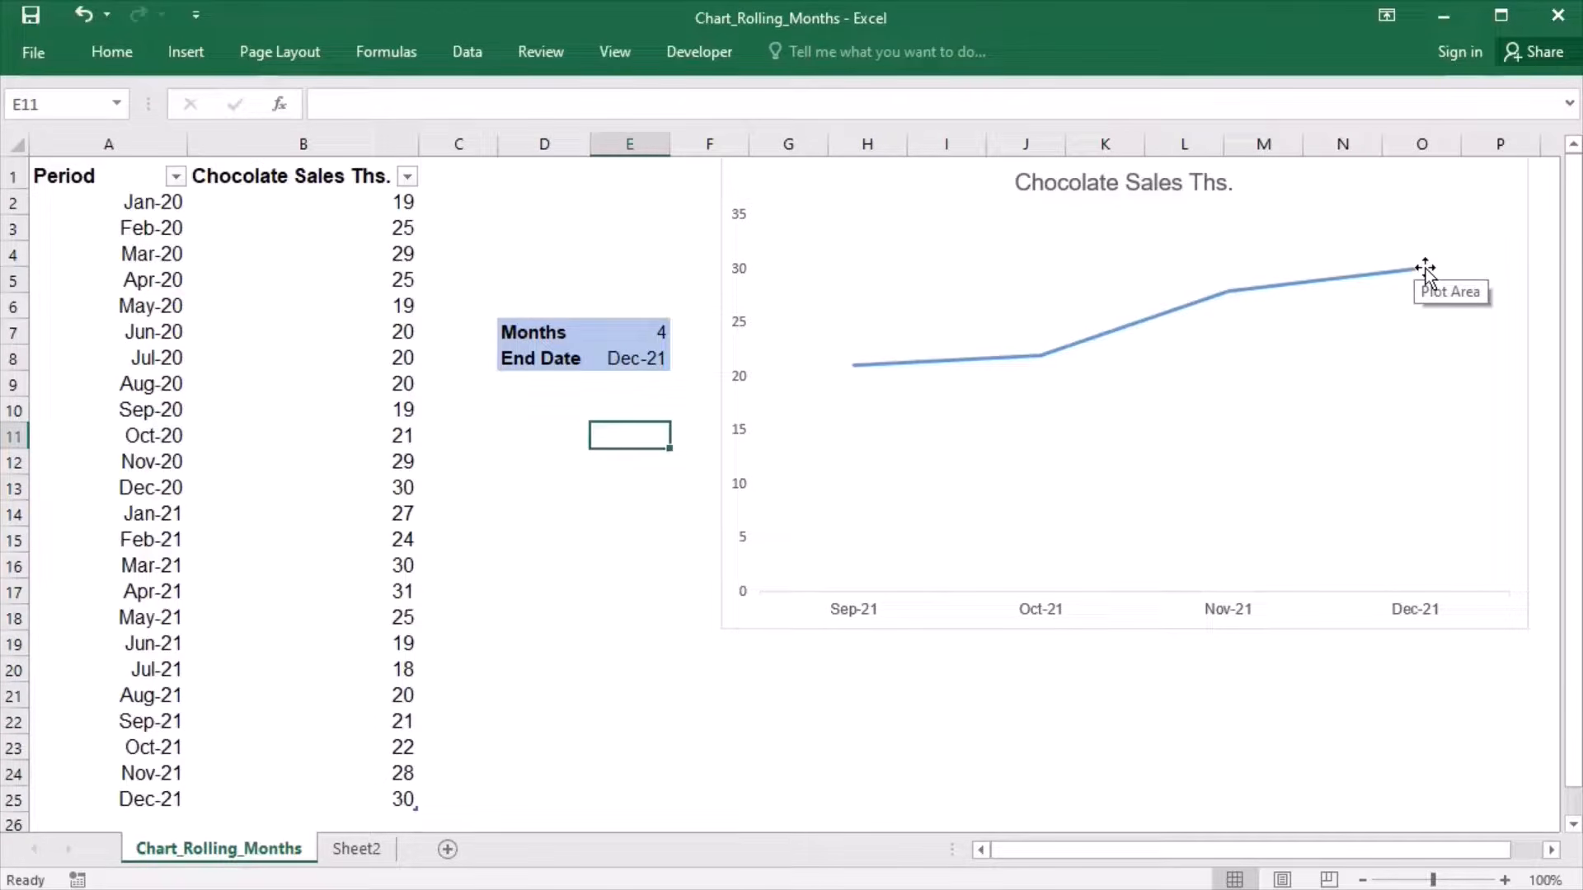
{"action": "left_click", "coordinate": [642, 357]}
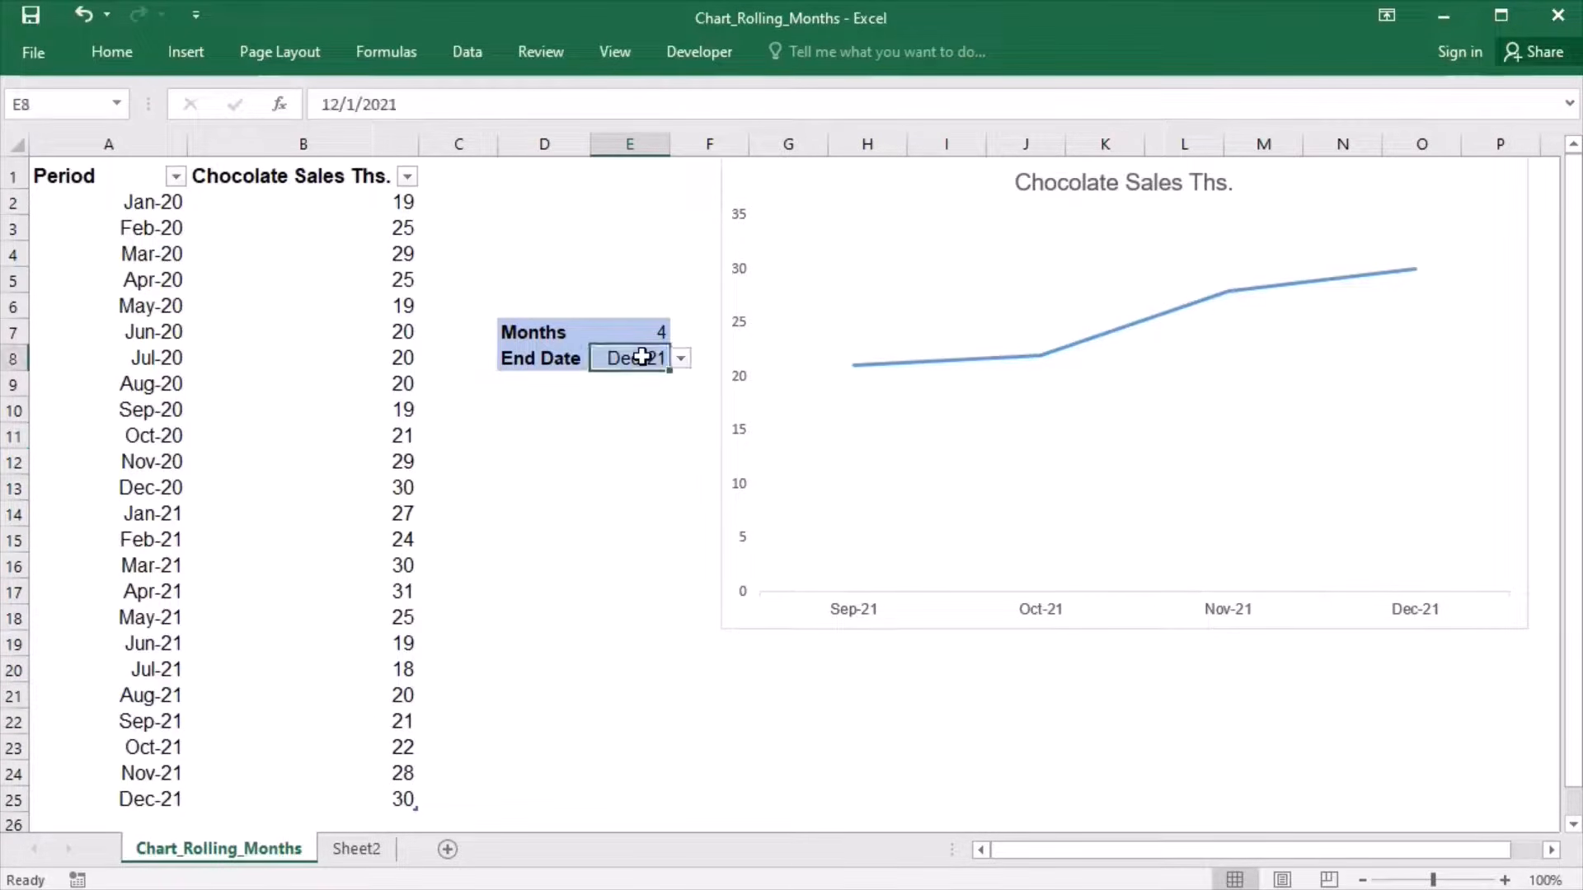
{"action": "left_click", "coordinate": [681, 359]}
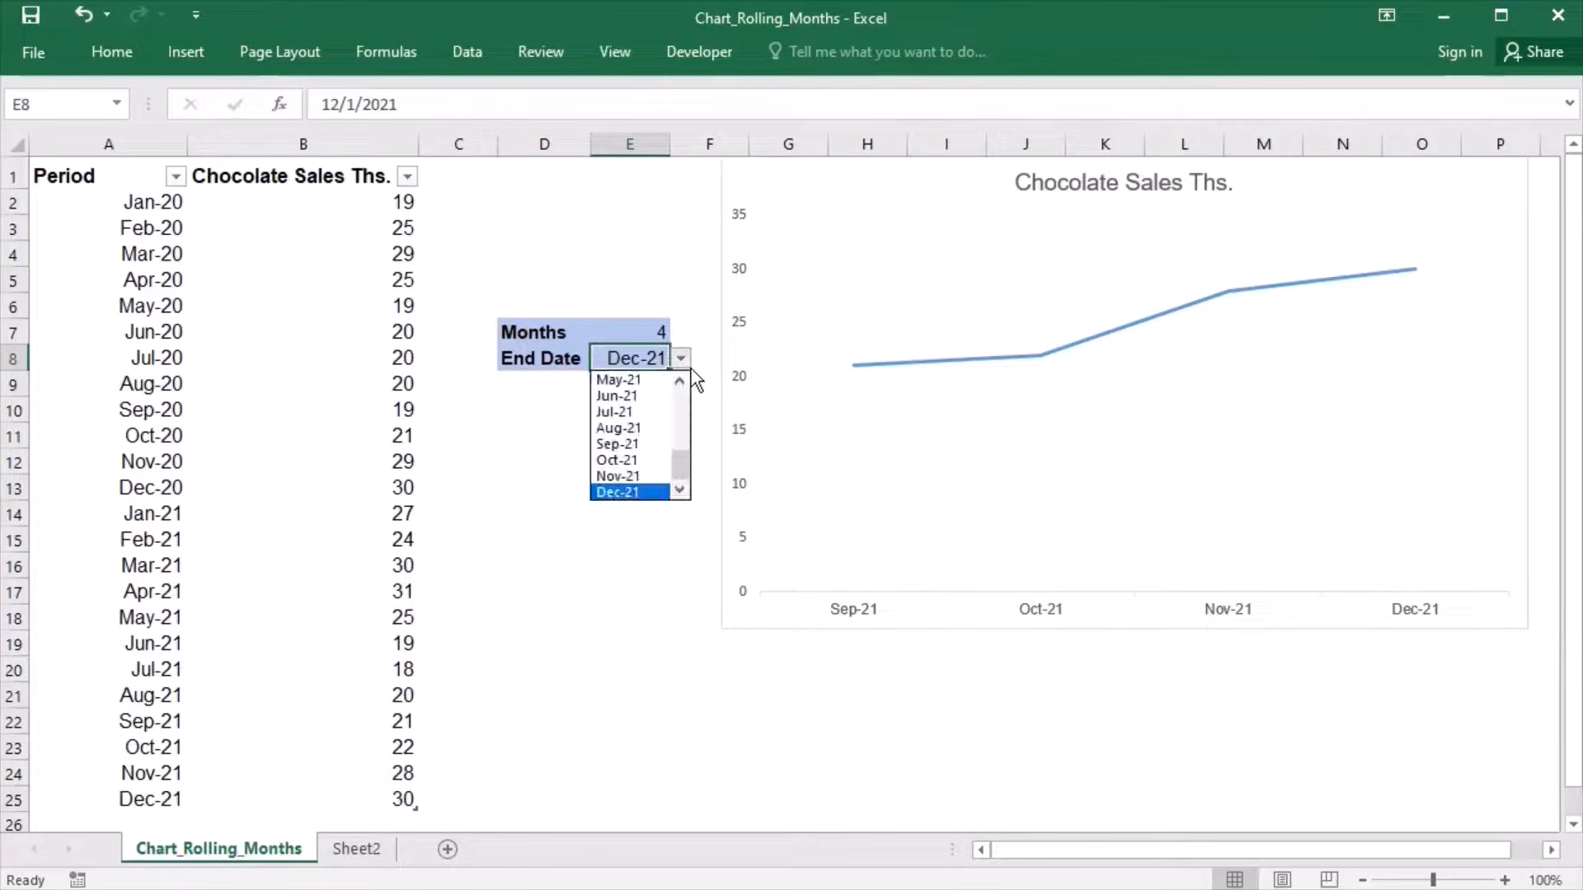
{"action": "left_click", "coordinate": [647, 380]}
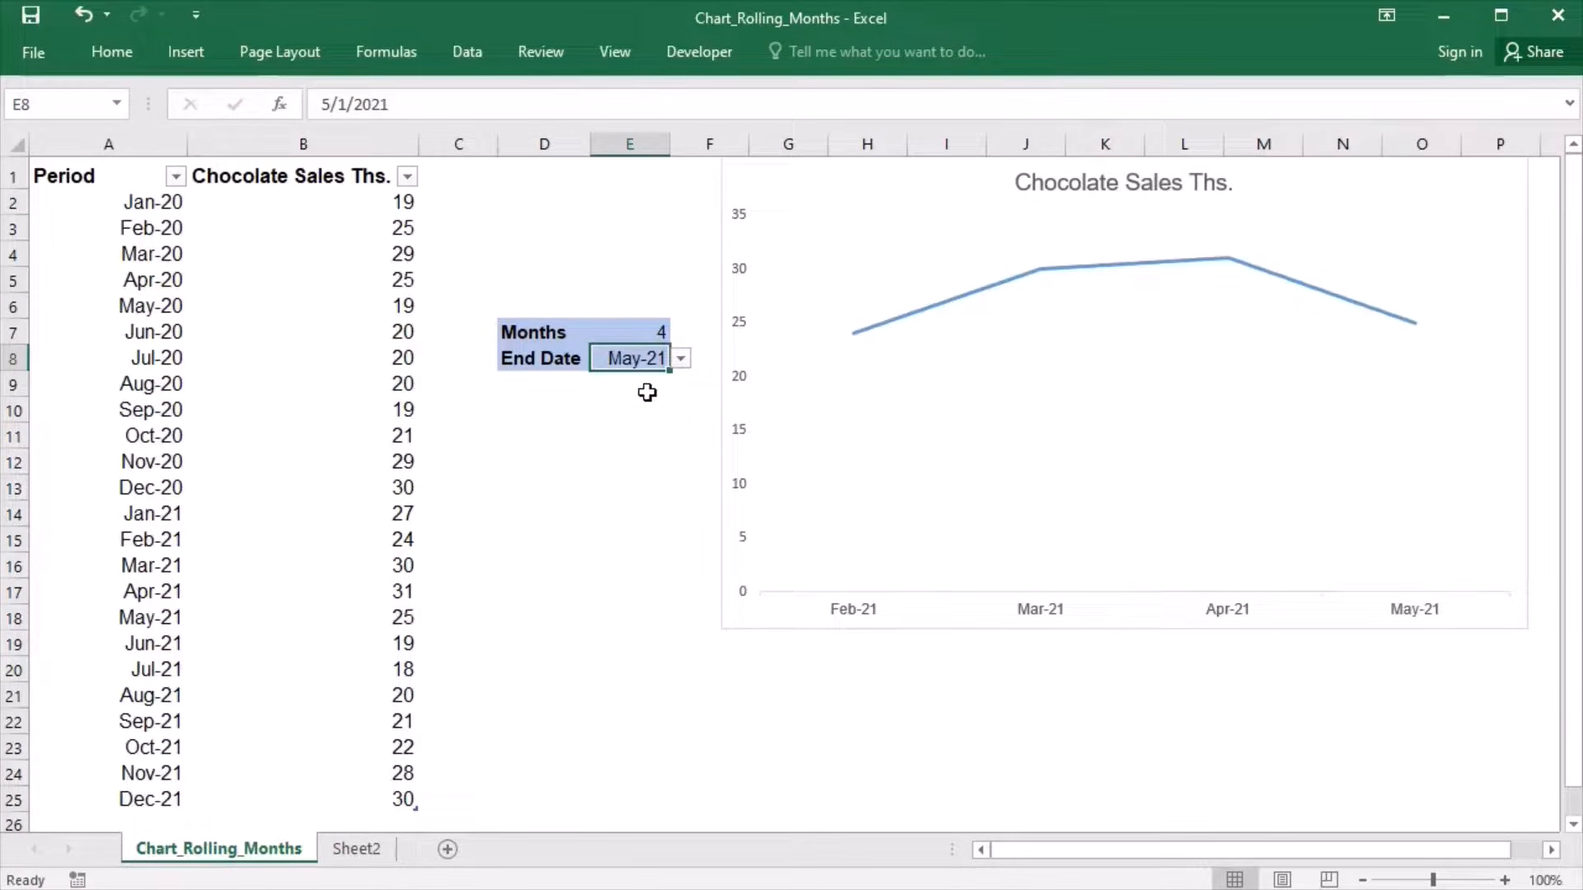
- Set the Months value in E7 to 13
{"action": "left_click", "coordinate": [653, 336]}
{"action": "type", "text": "13"}
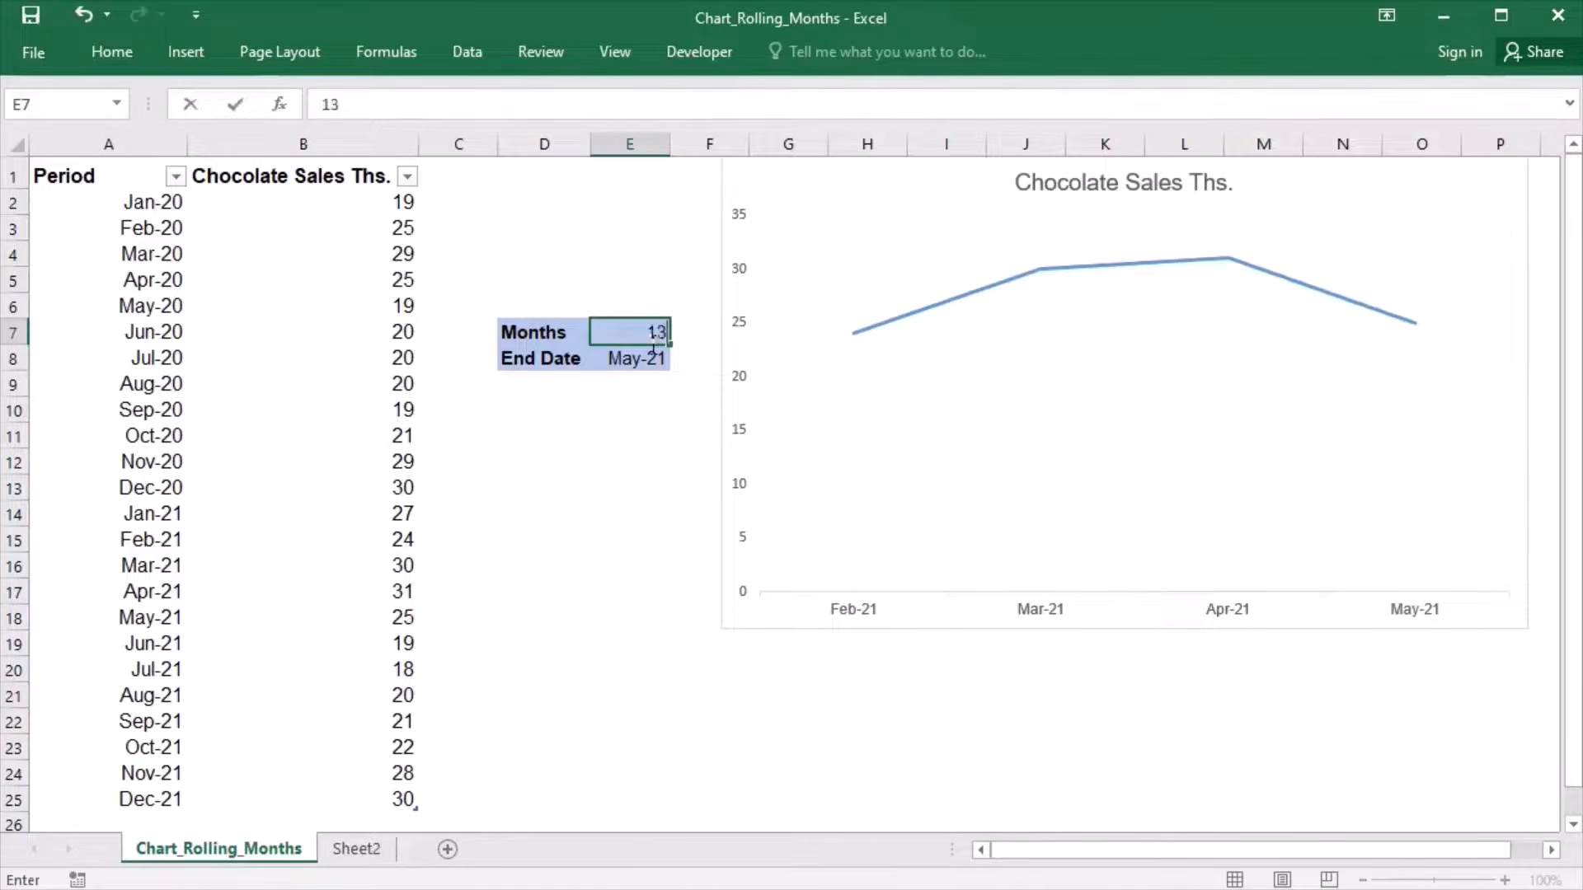
{"action": "left_click", "coordinate": [585, 617]}
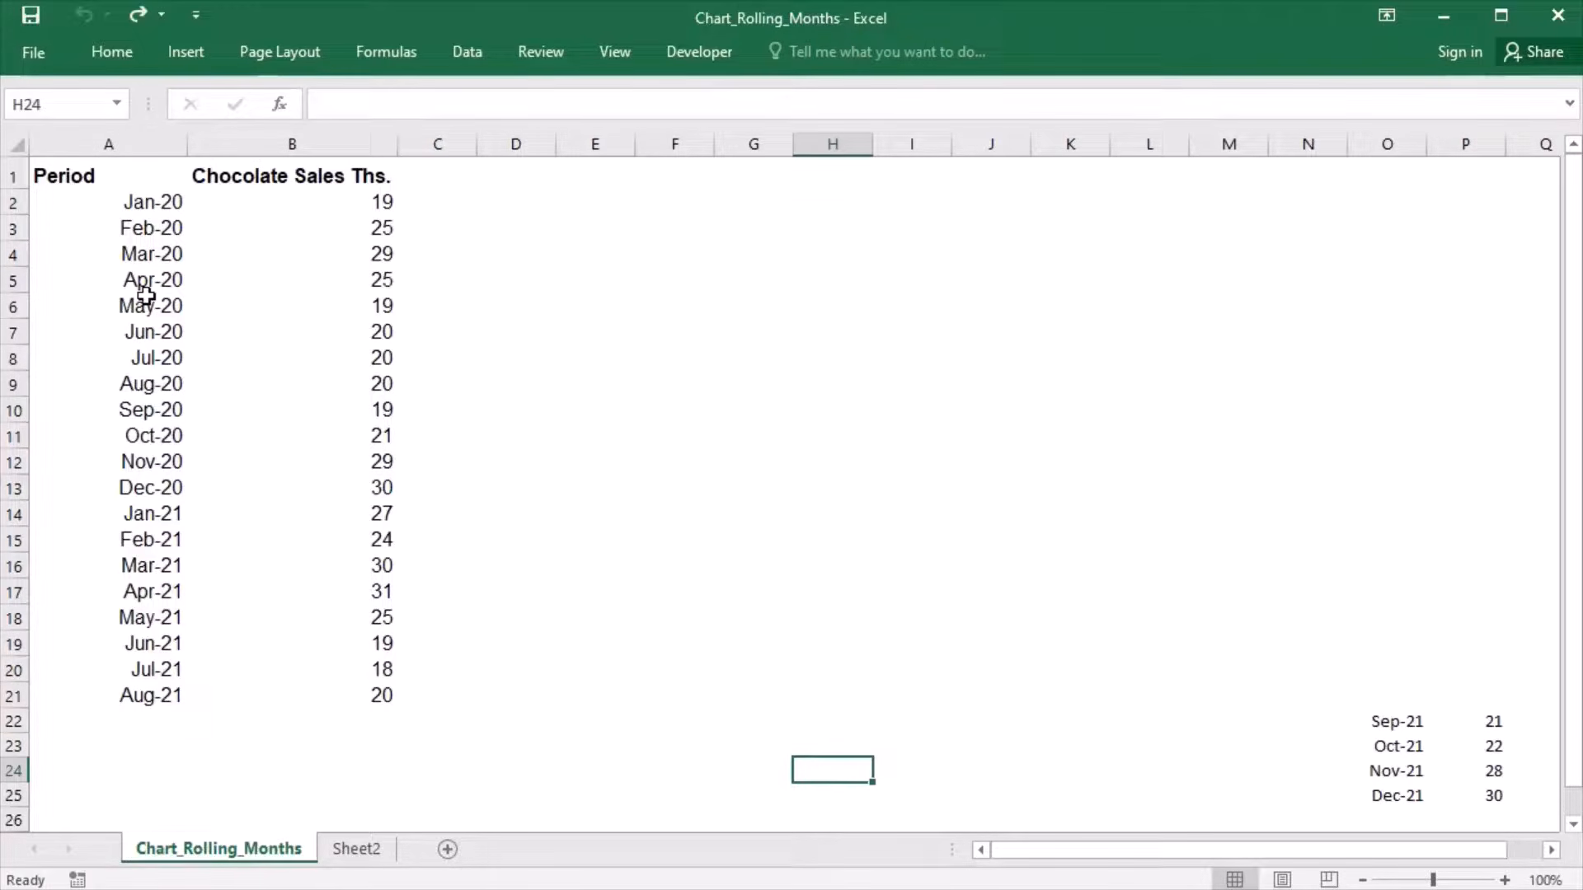
- Convert the sales data in A1:B21 into a table with headers and give it the plain style without colours
{"action": "left_click", "coordinate": [284, 214]}
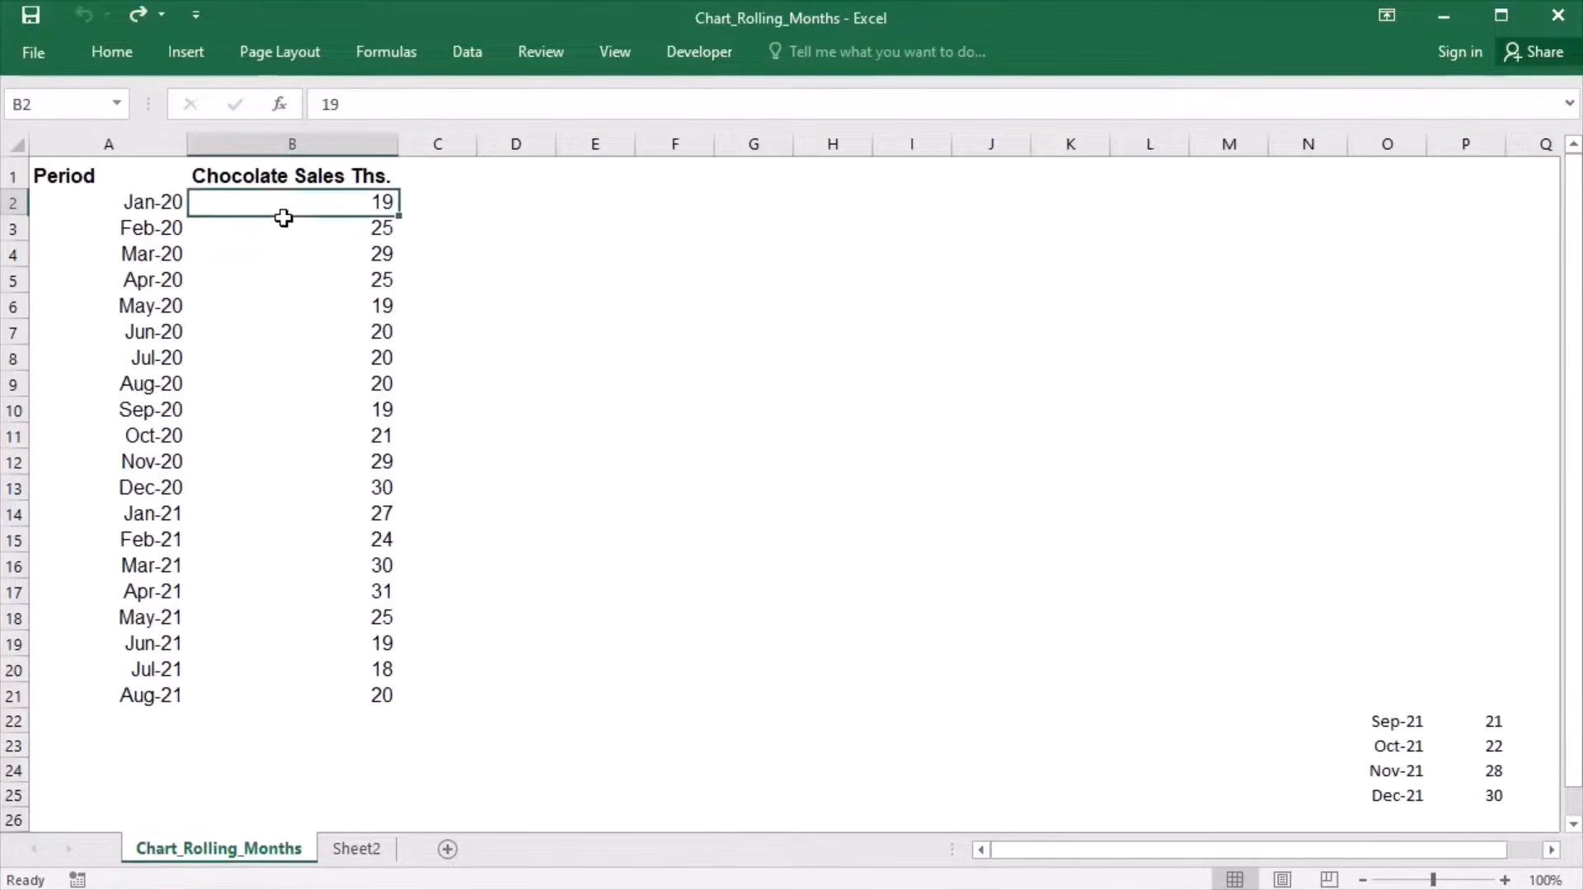
{"action": "key", "text": "ctrl+t"}
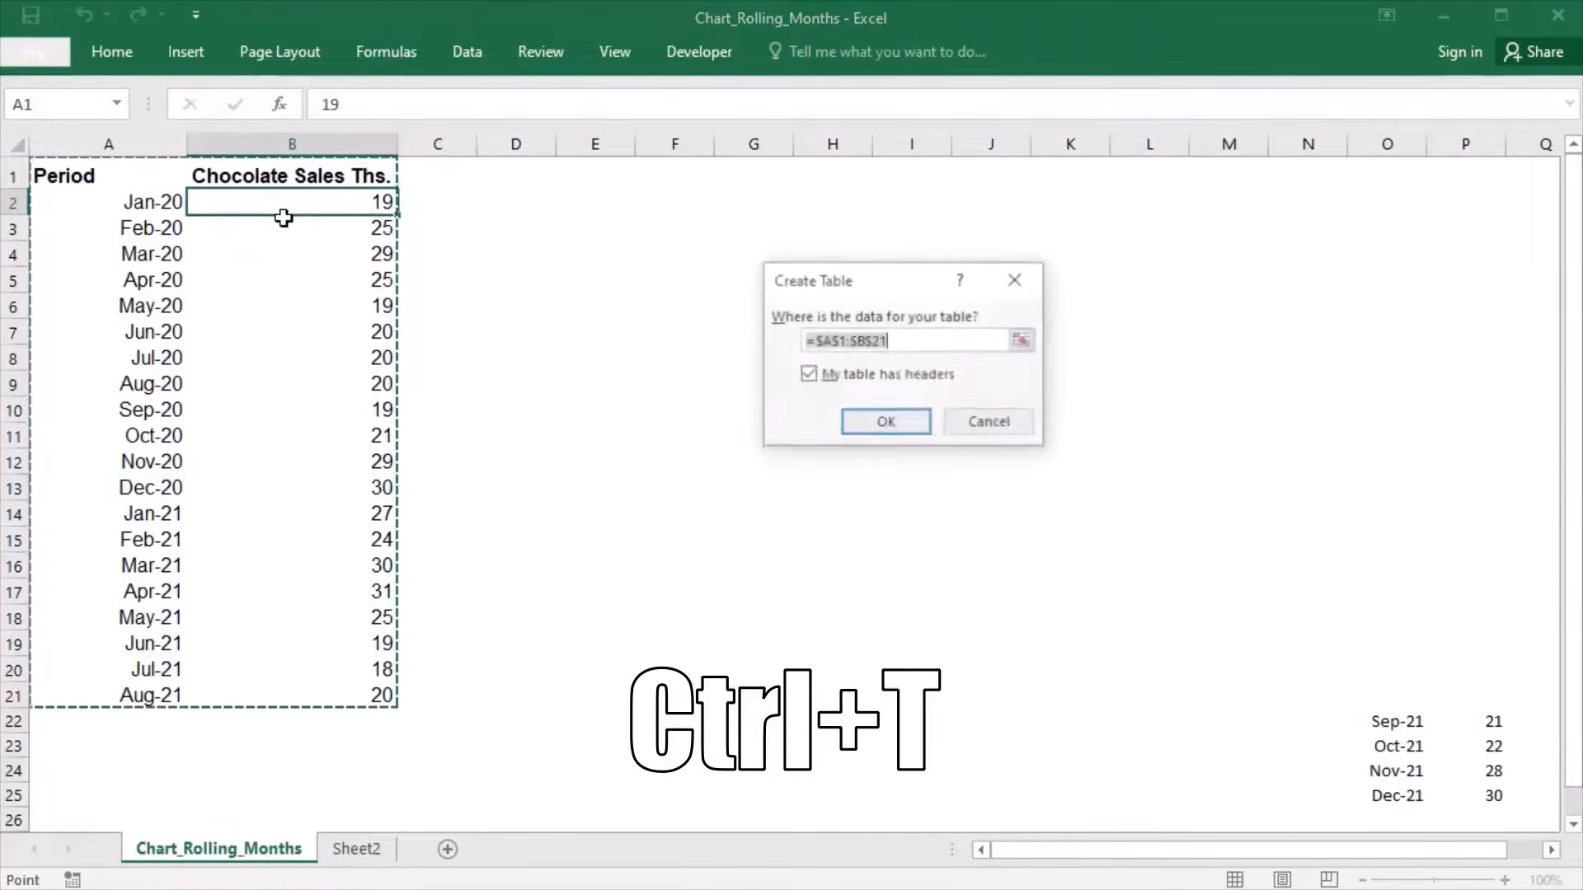
{"action": "left_click", "coordinate": [912, 432]}
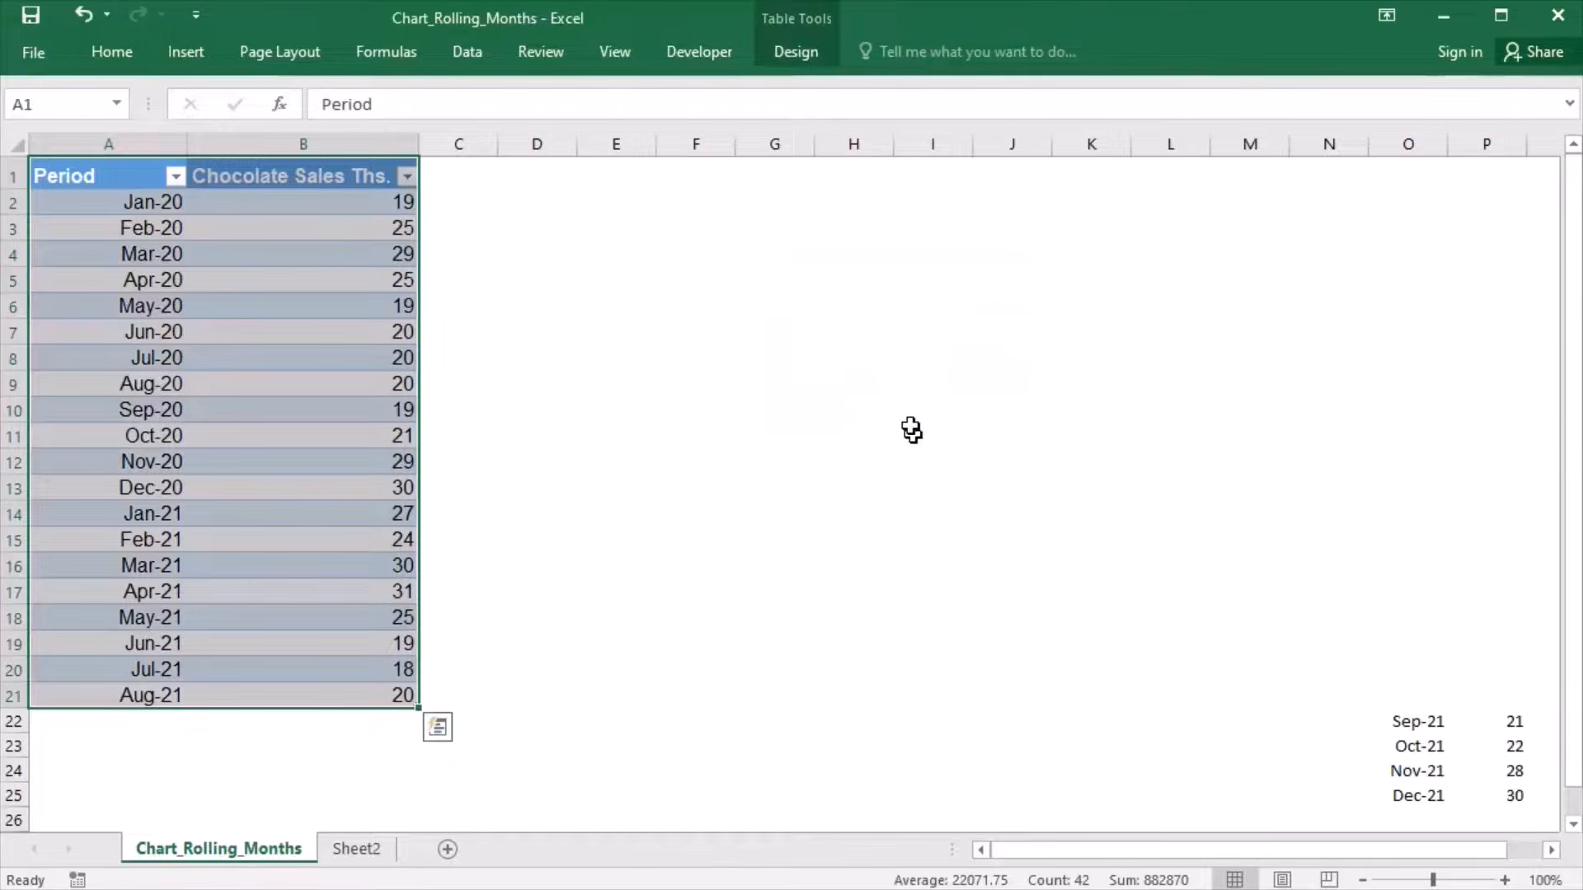
{"action": "left_click", "coordinate": [799, 66]}
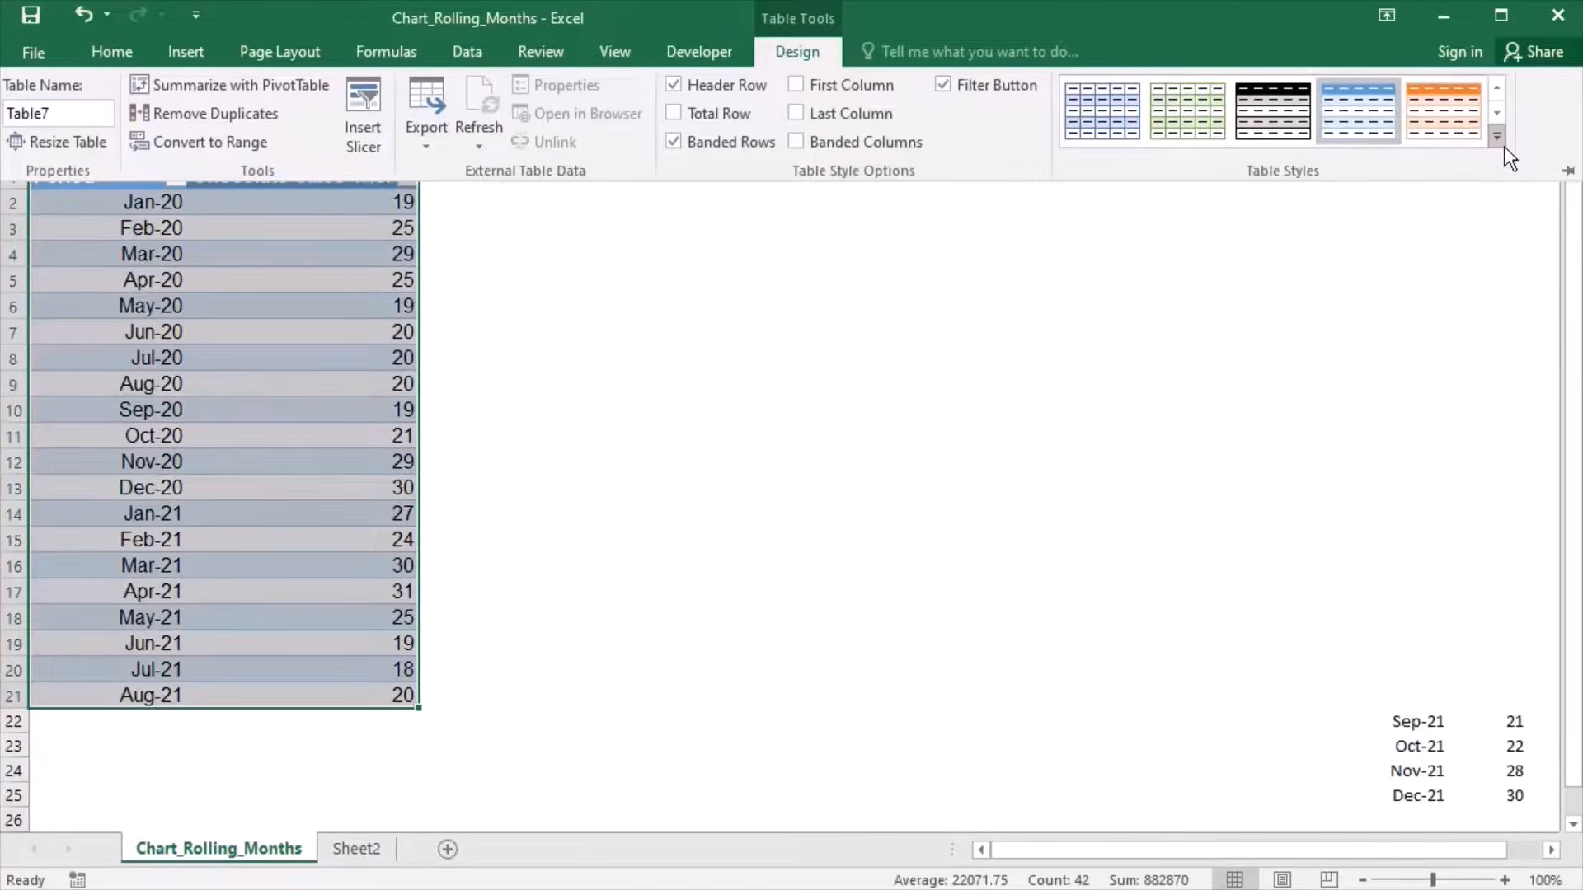
{"action": "left_click", "coordinate": [1496, 136]}
{"action": "left_click", "coordinate": [1120, 139]}
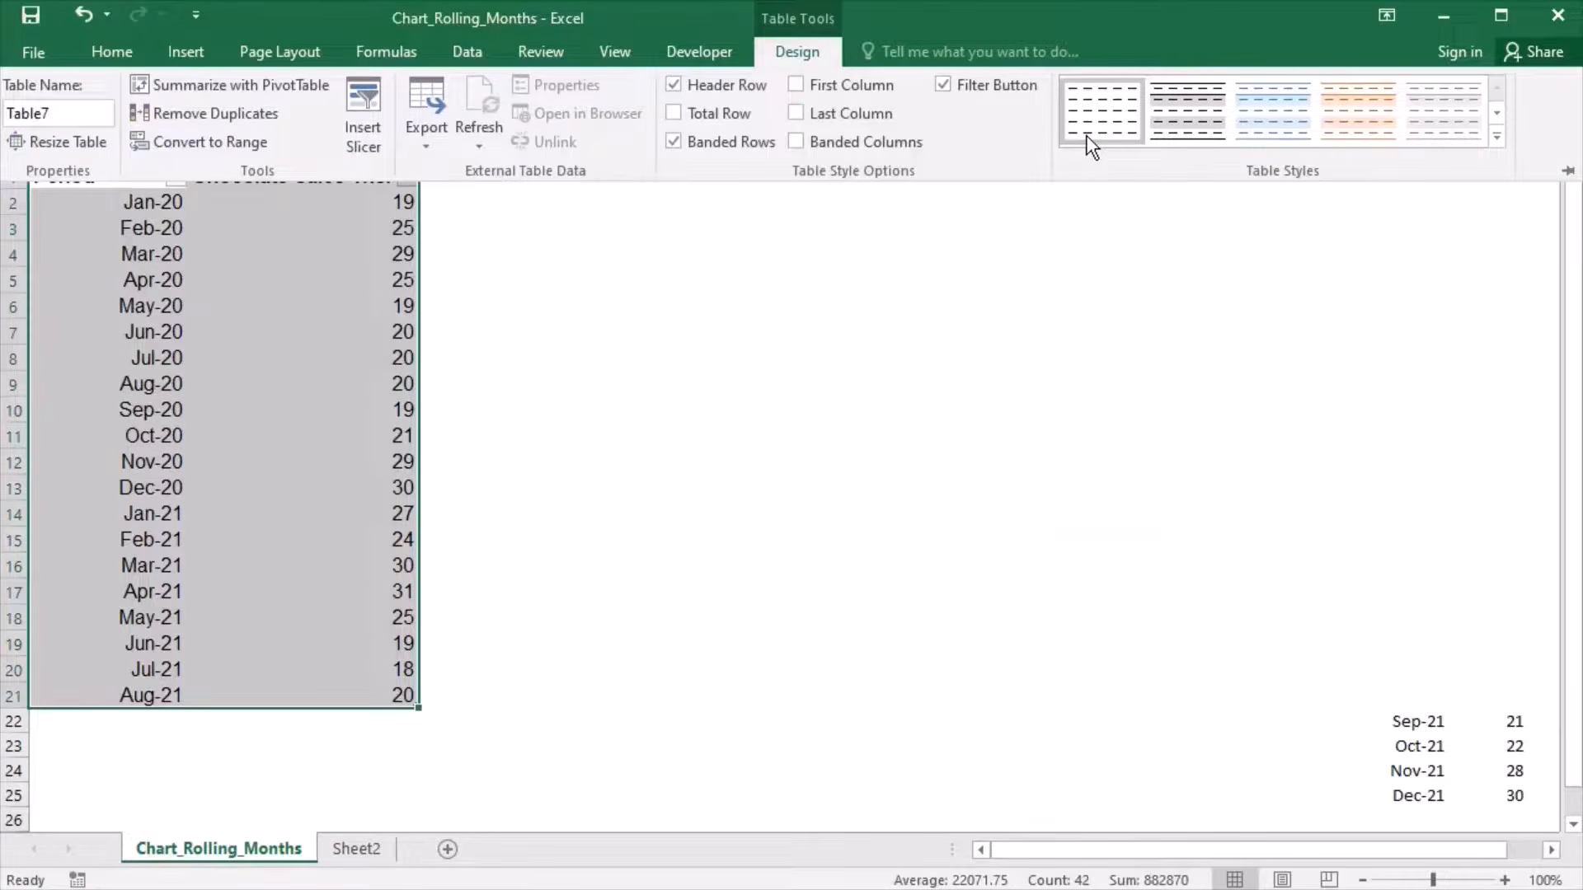
- Insert the recommended line chart of the sales table and move it to the sheet's first rows over columns H to O
{"action": "left_click", "coordinate": [201, 61]}
{"action": "left_click", "coordinate": [879, 172]}
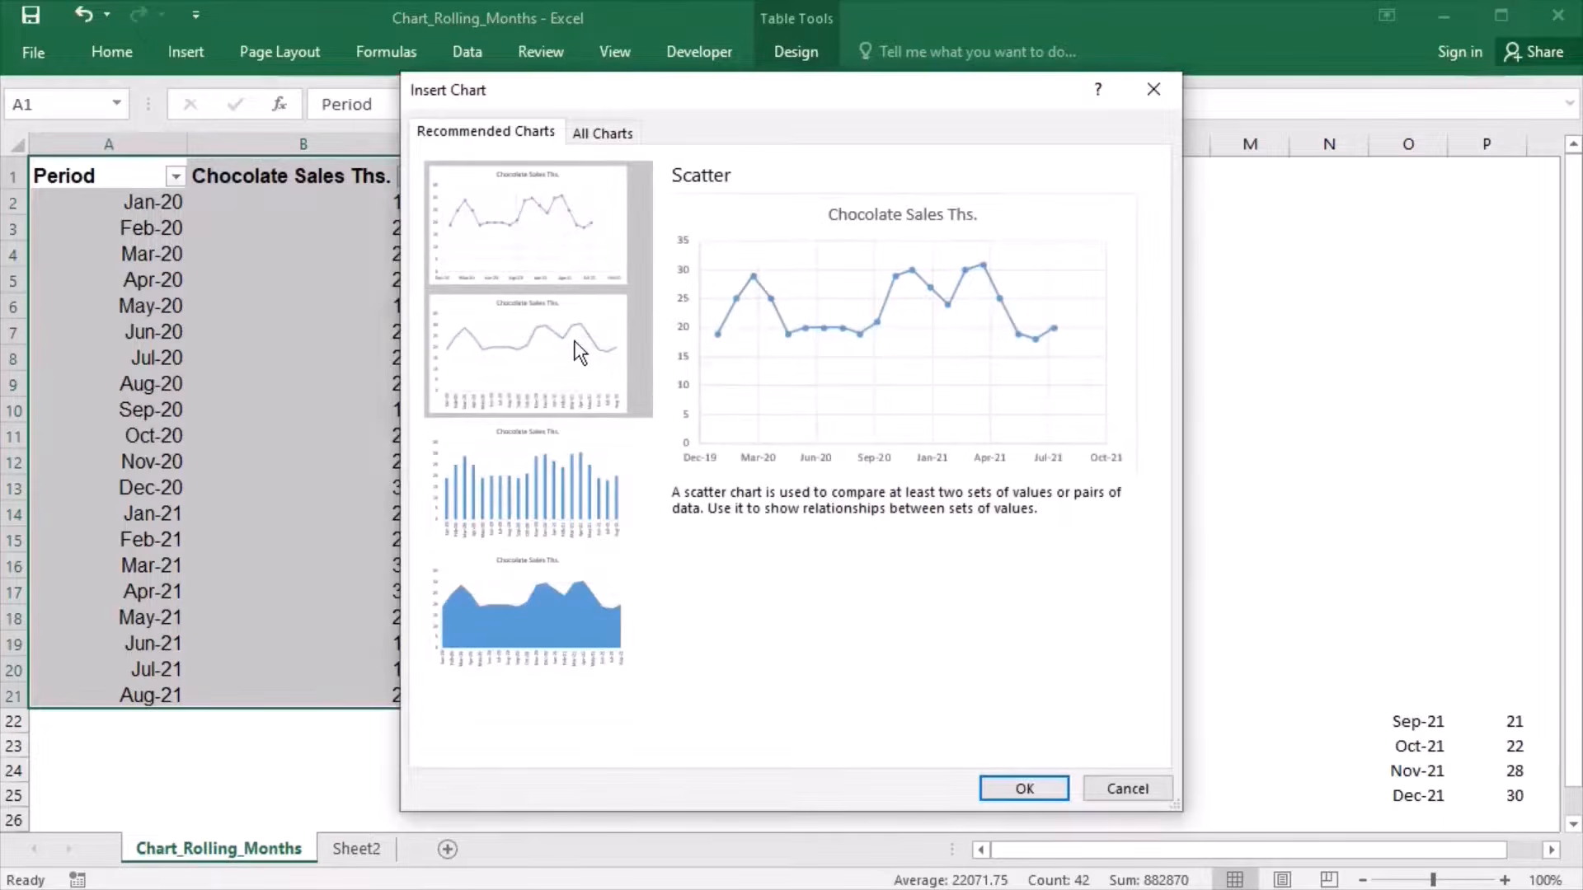
{"action": "left_click", "coordinate": [578, 351]}
{"action": "left_click", "coordinate": [1009, 792]}
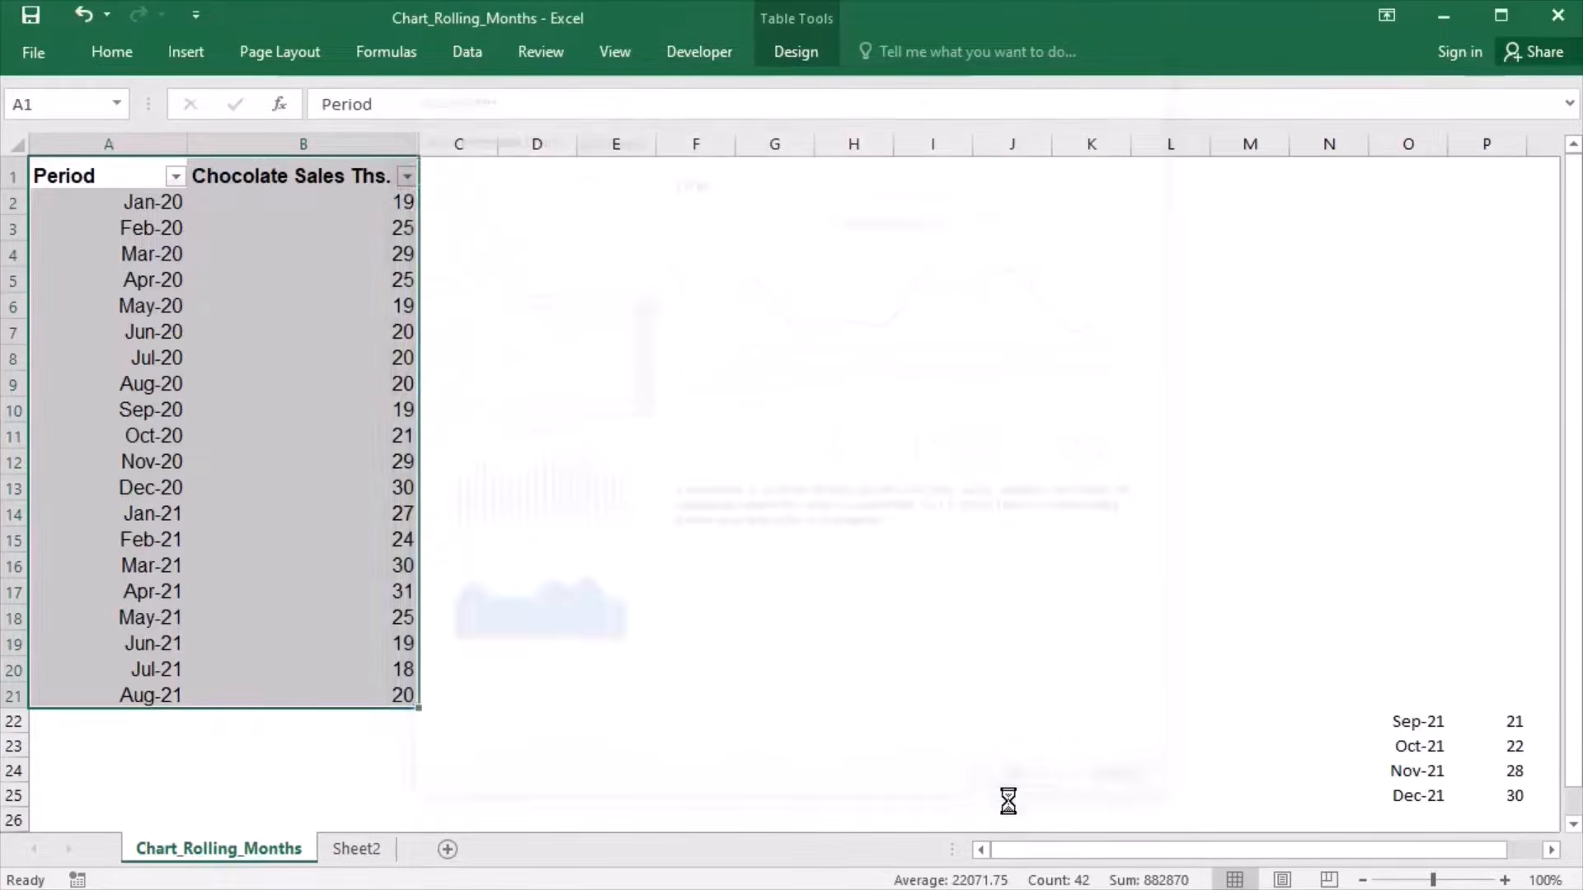
{"action": "left_click_drag", "start_coordinate": [1014, 346], "coordinate": [1311, 170]}
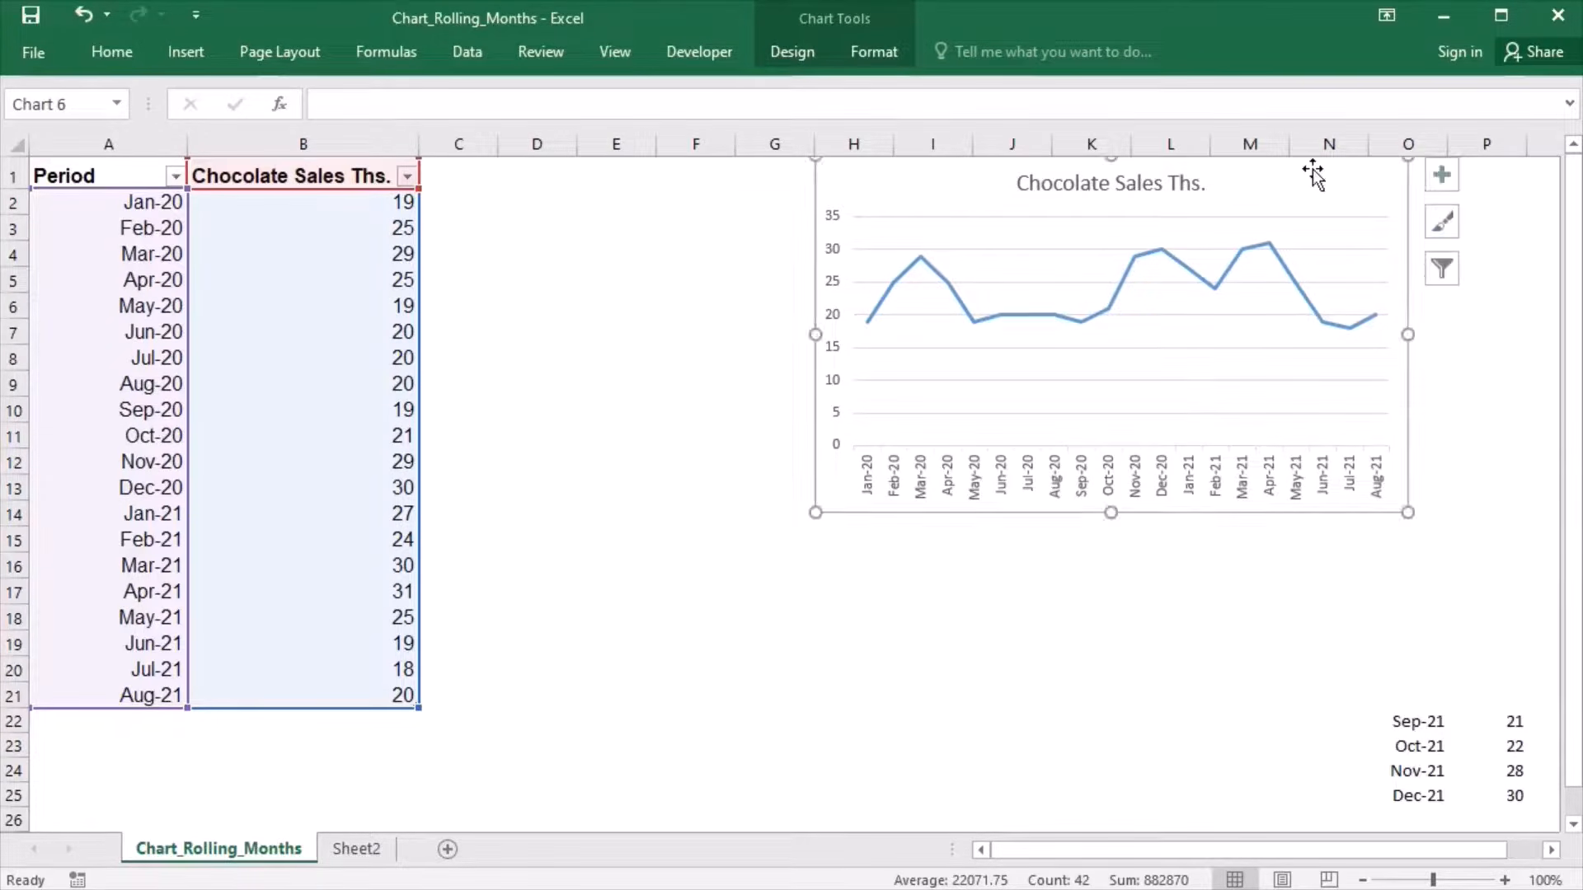
- Remove the horizontal gridlines from the Chocolate Sales chart
{"action": "left_click", "coordinate": [1103, 262]}
{"action": "key", "text": "Delete"}
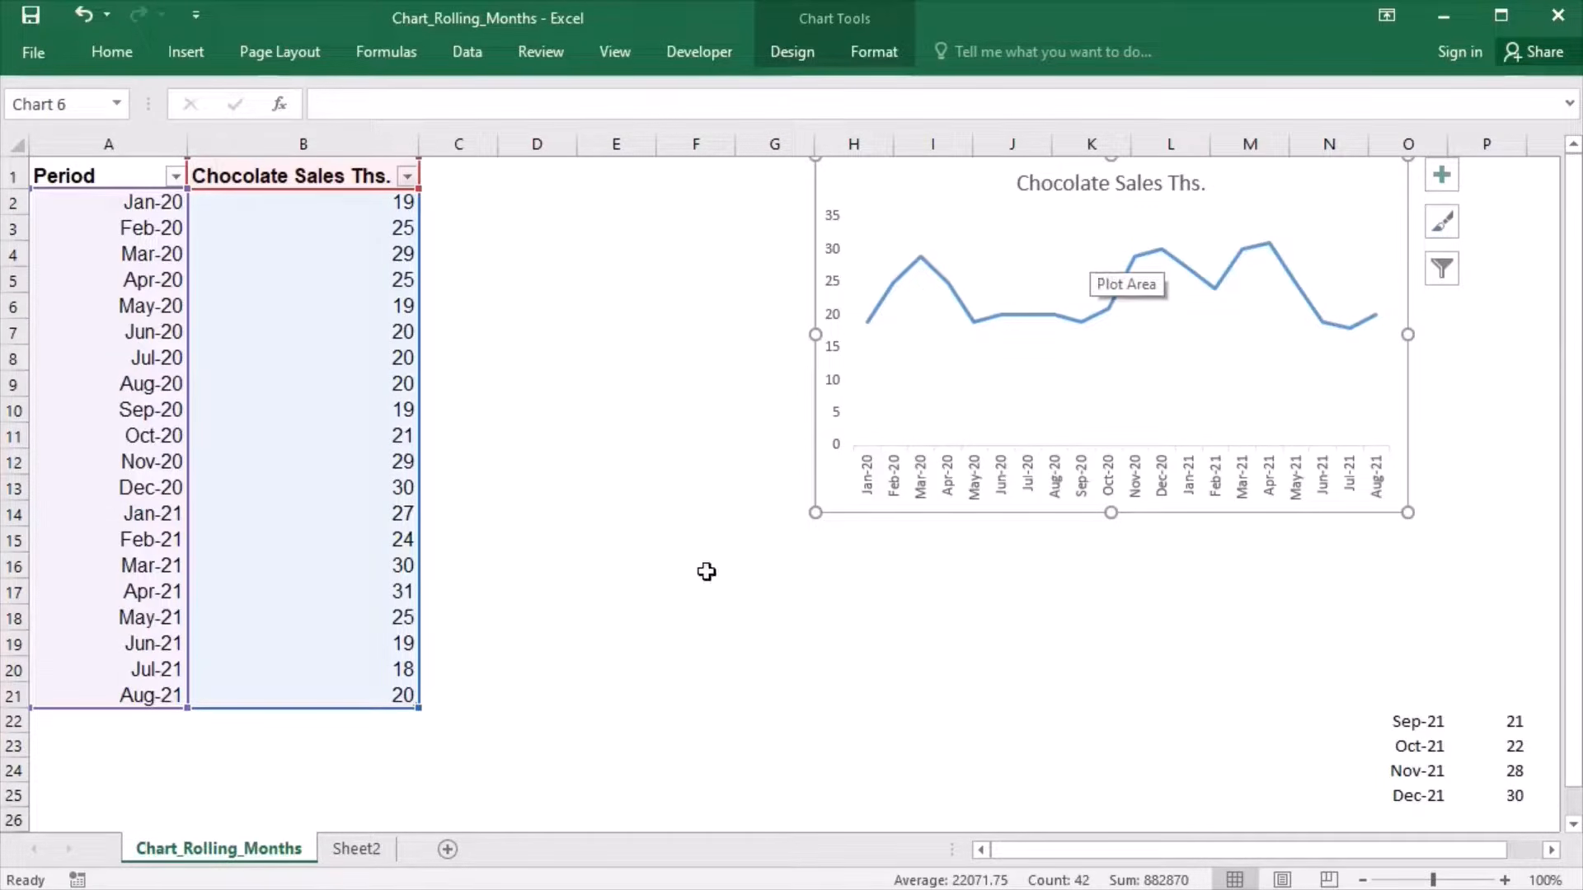
{"action": "left_click", "coordinate": [709, 617]}
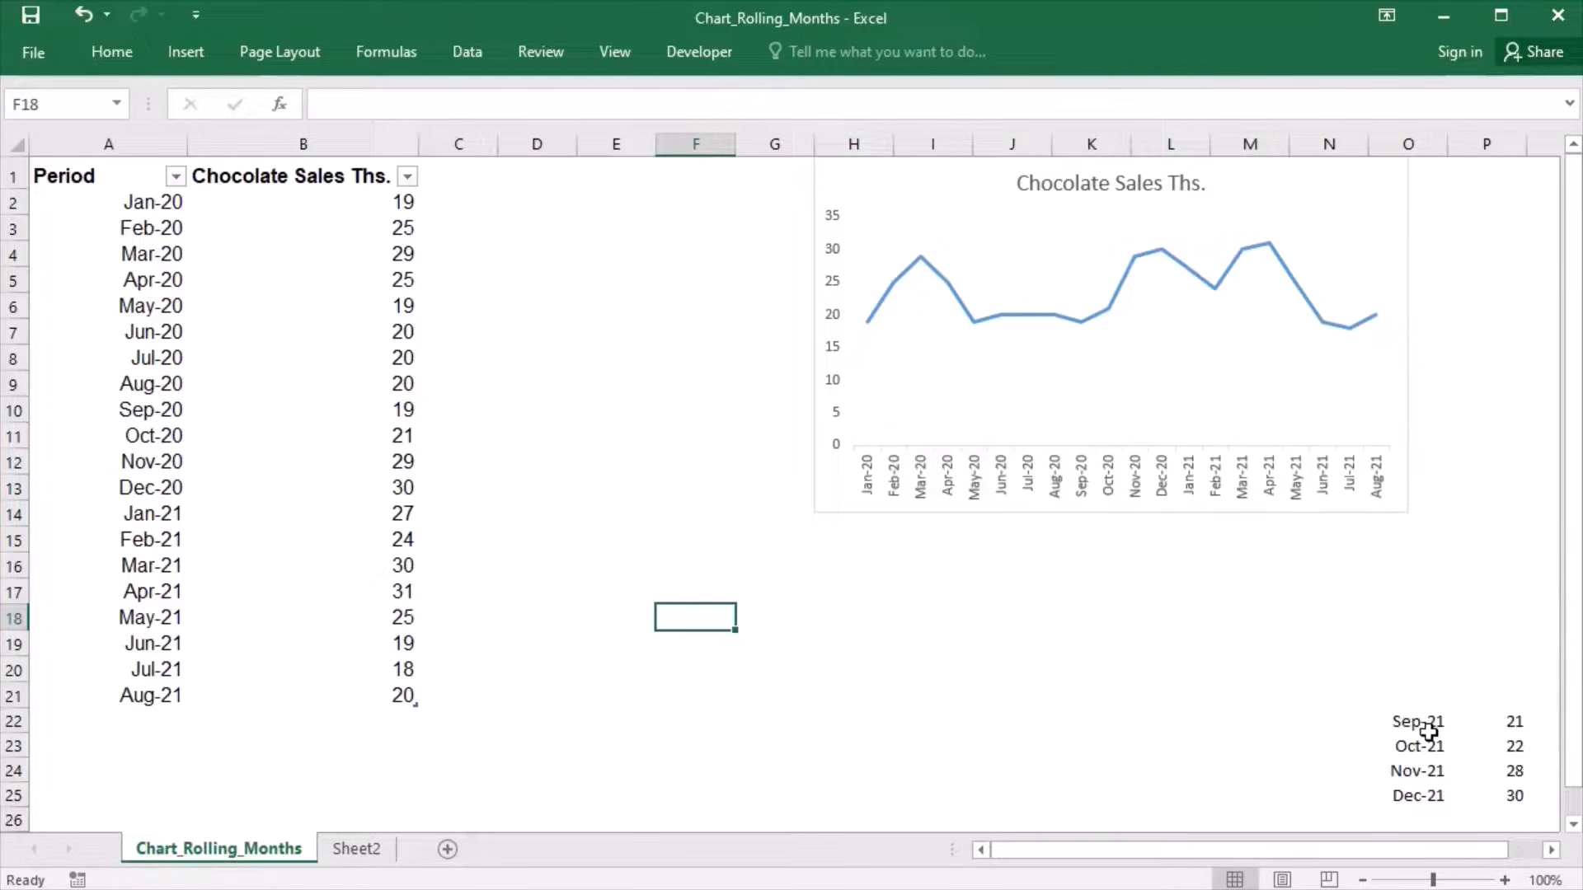
- Copy the Sep-21 record from O22:P22 into the first empty row beneath the sales table, starting at A22
{"action": "left_click_drag", "start_coordinate": [1426, 733], "coordinate": [1488, 731]}
{"action": "key", "text": "ctrl+c"}
{"action": "left_click", "coordinate": [149, 729]}
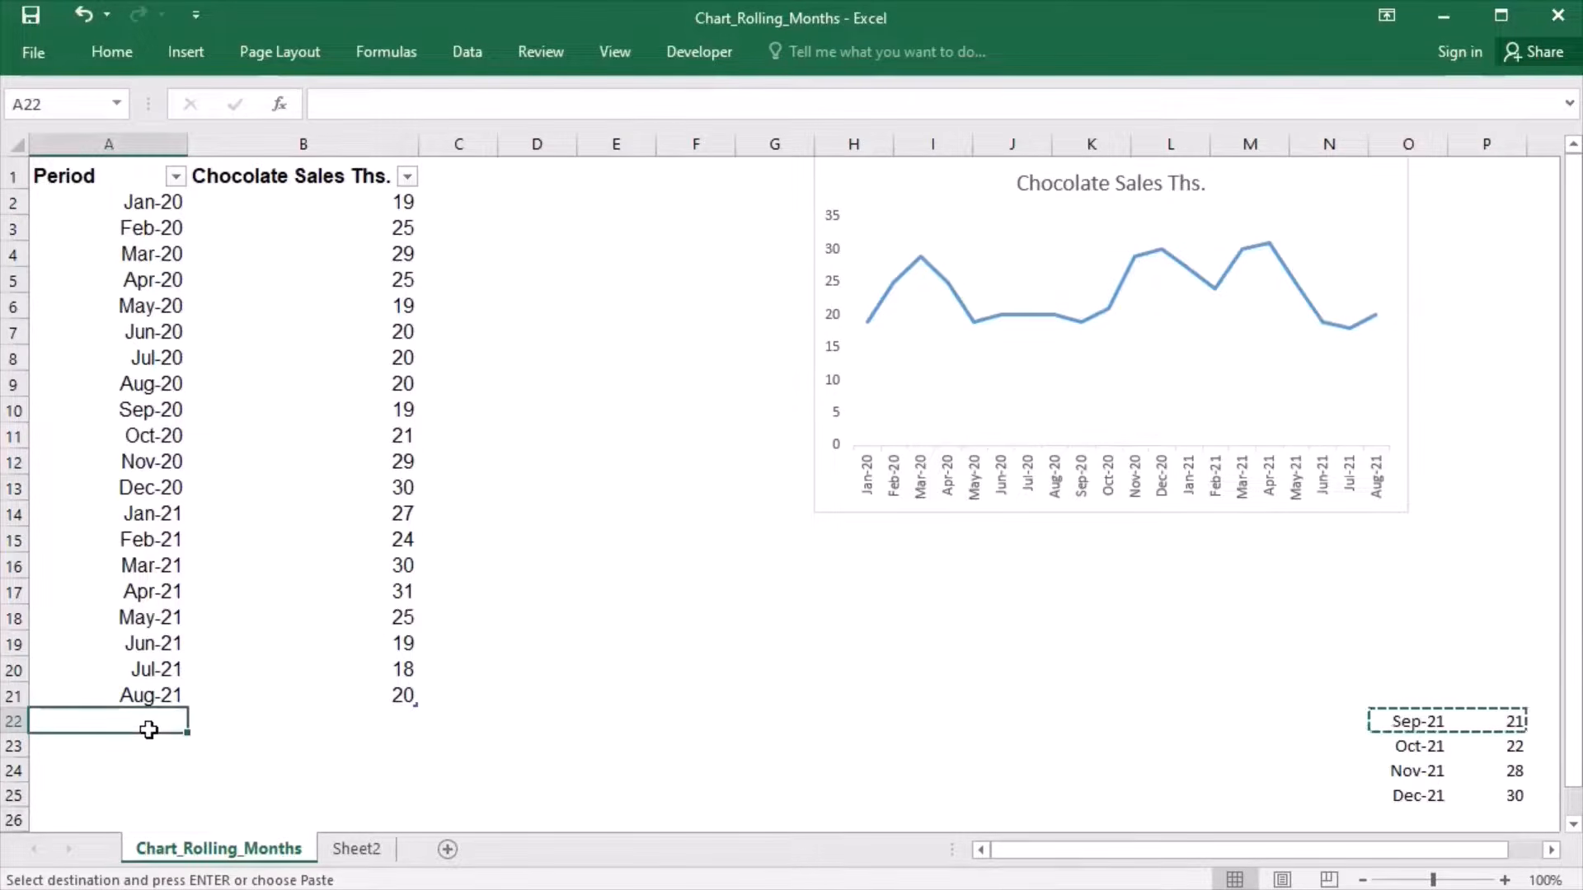
{"action": "key", "text": "ctrl+v"}
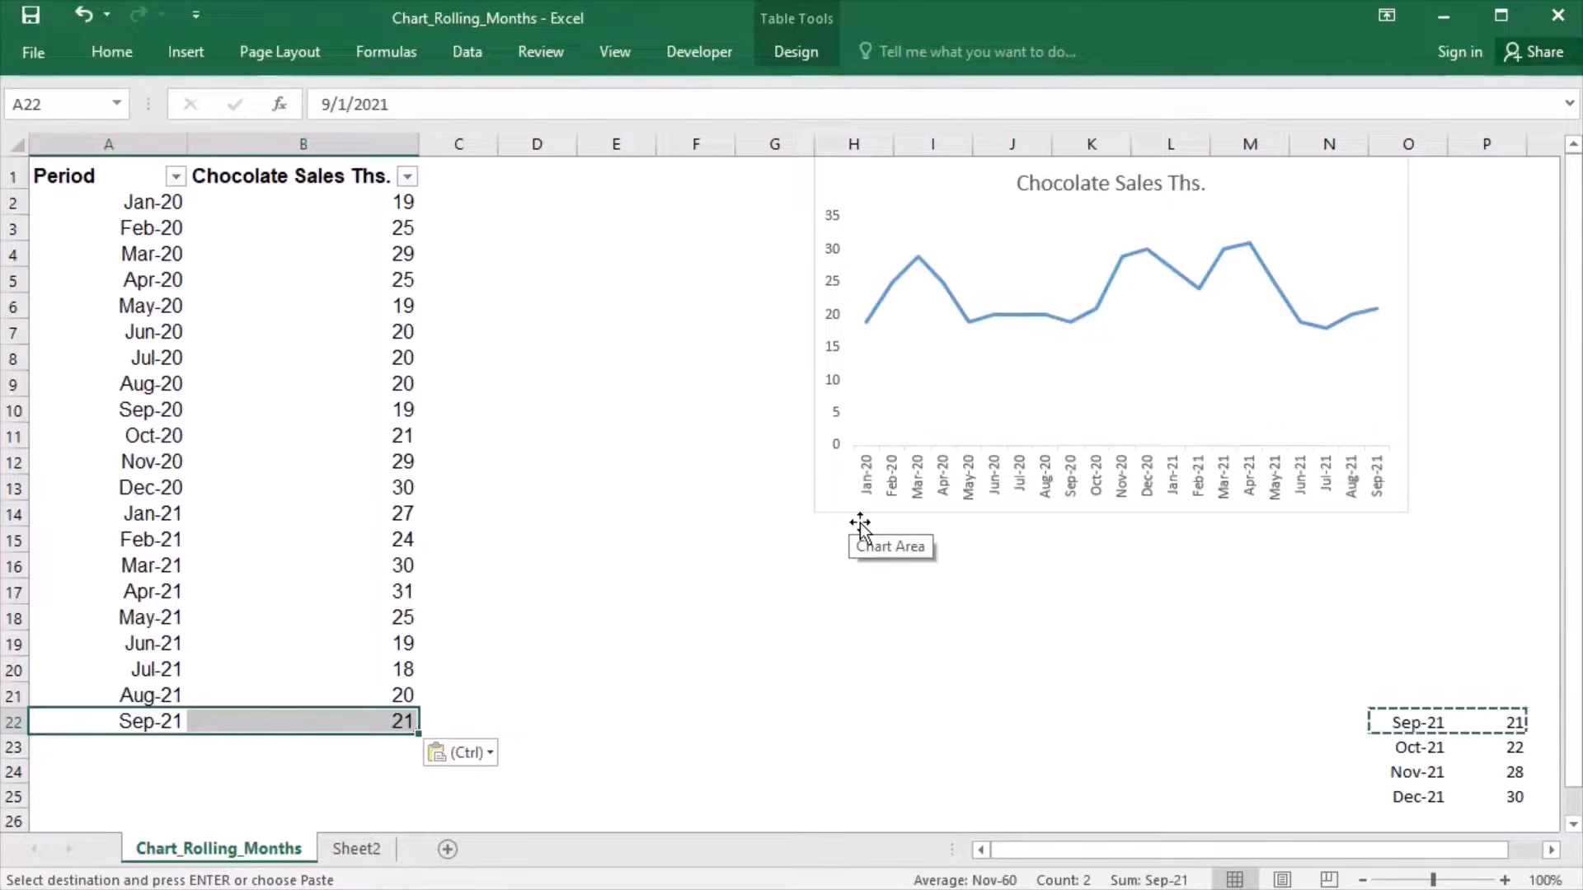
{"action": "left_click", "coordinate": [788, 642]}
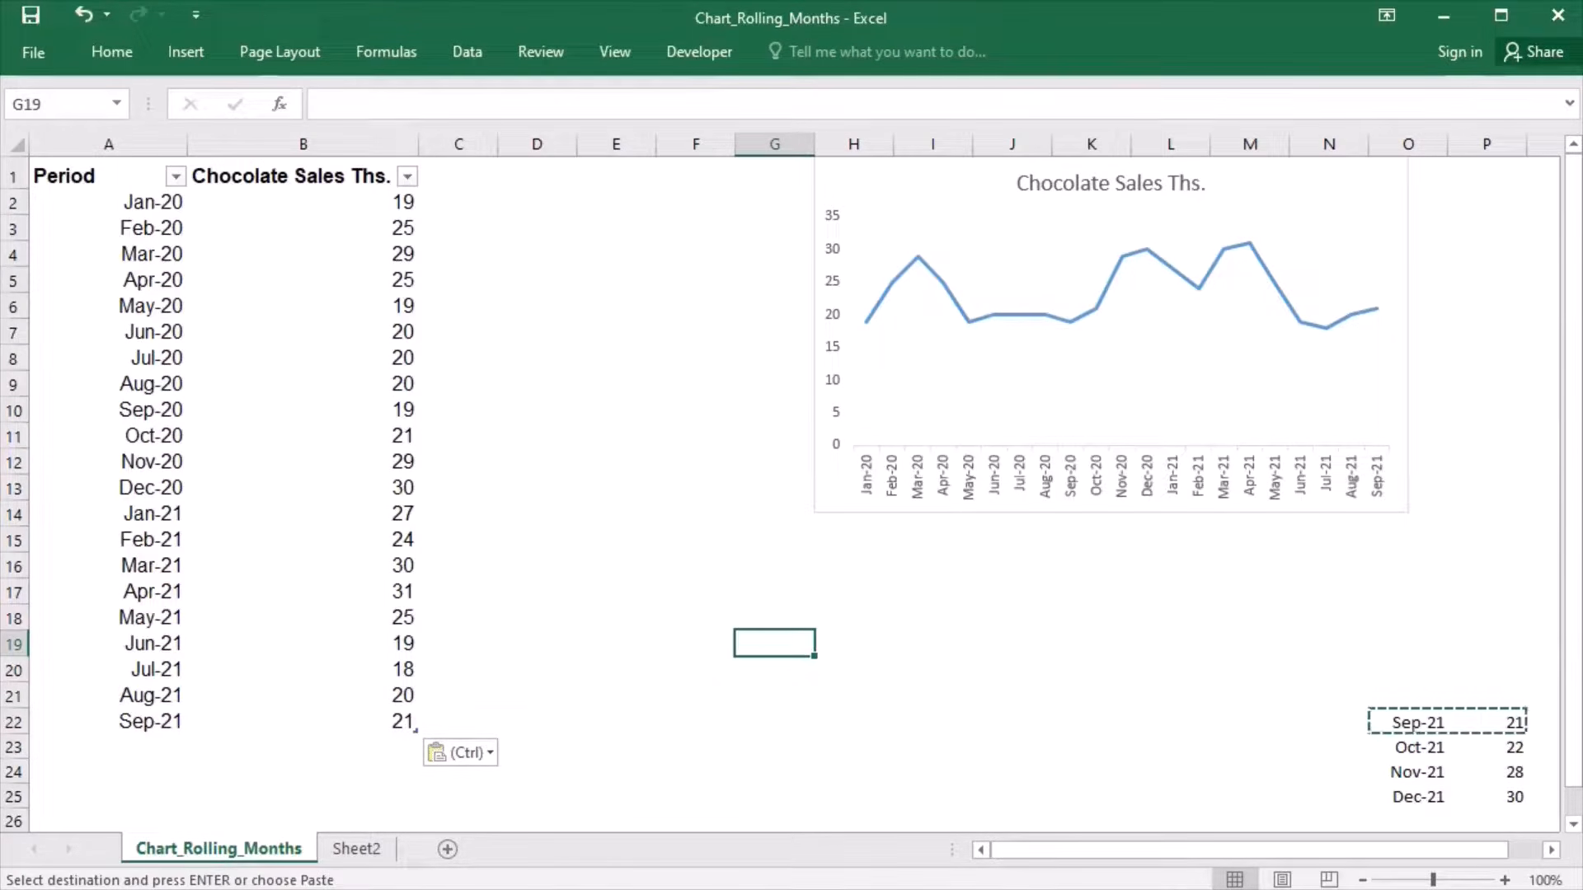
{"action": "key", "text": "Escape"}
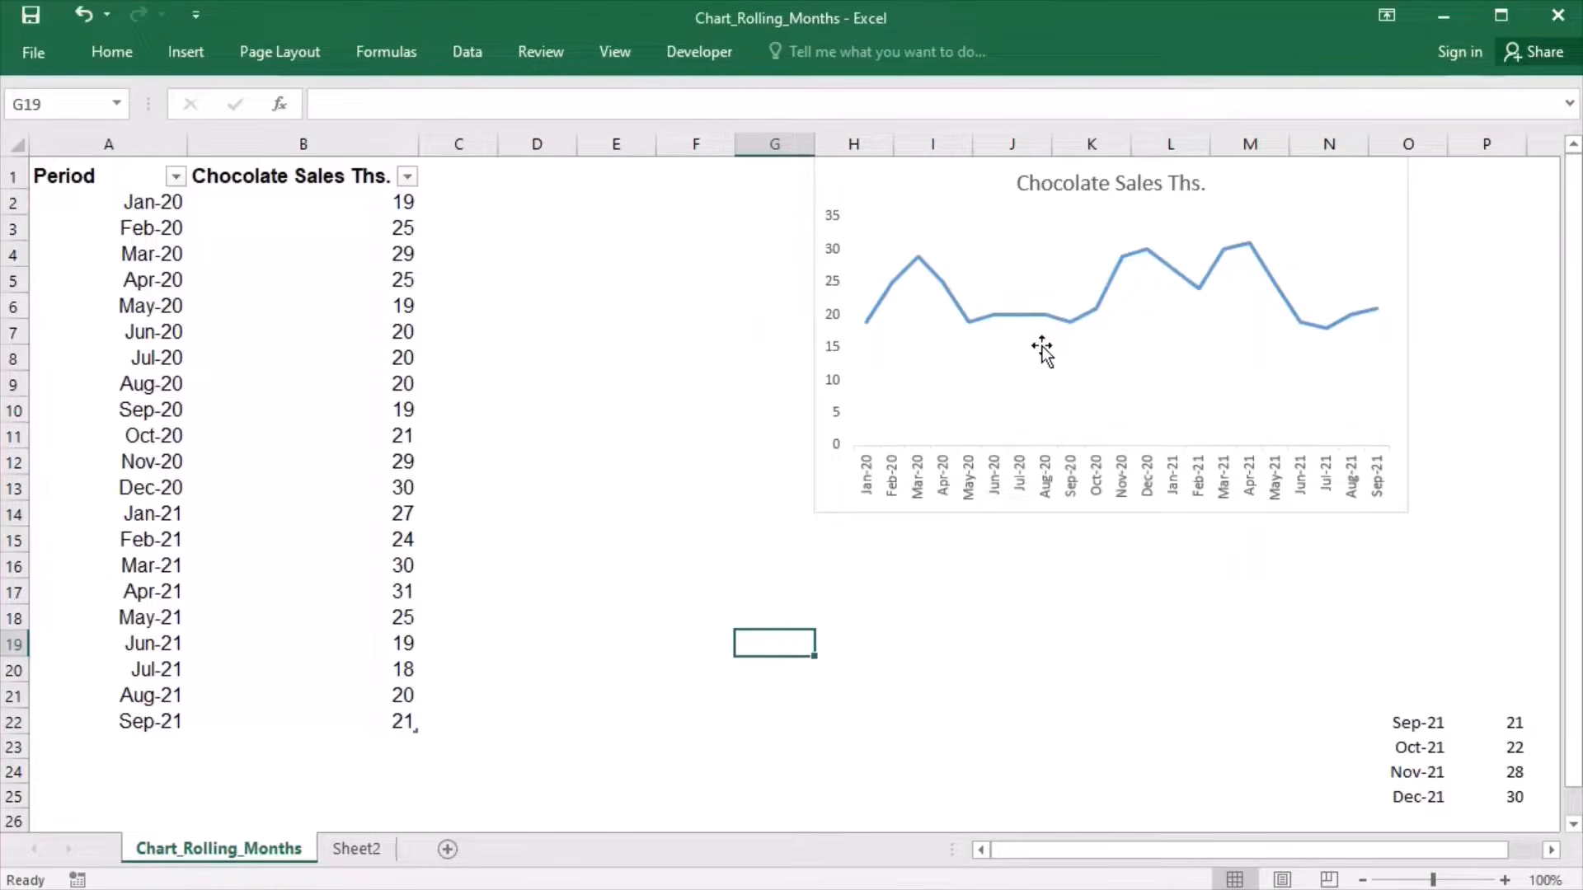
- Examine the chart's data source, checking the sales series' name and value references and the axis label range, without changing anything
{"action": "left_click", "coordinate": [1037, 318]}
{"action": "right_click", "coordinate": [1035, 321]}
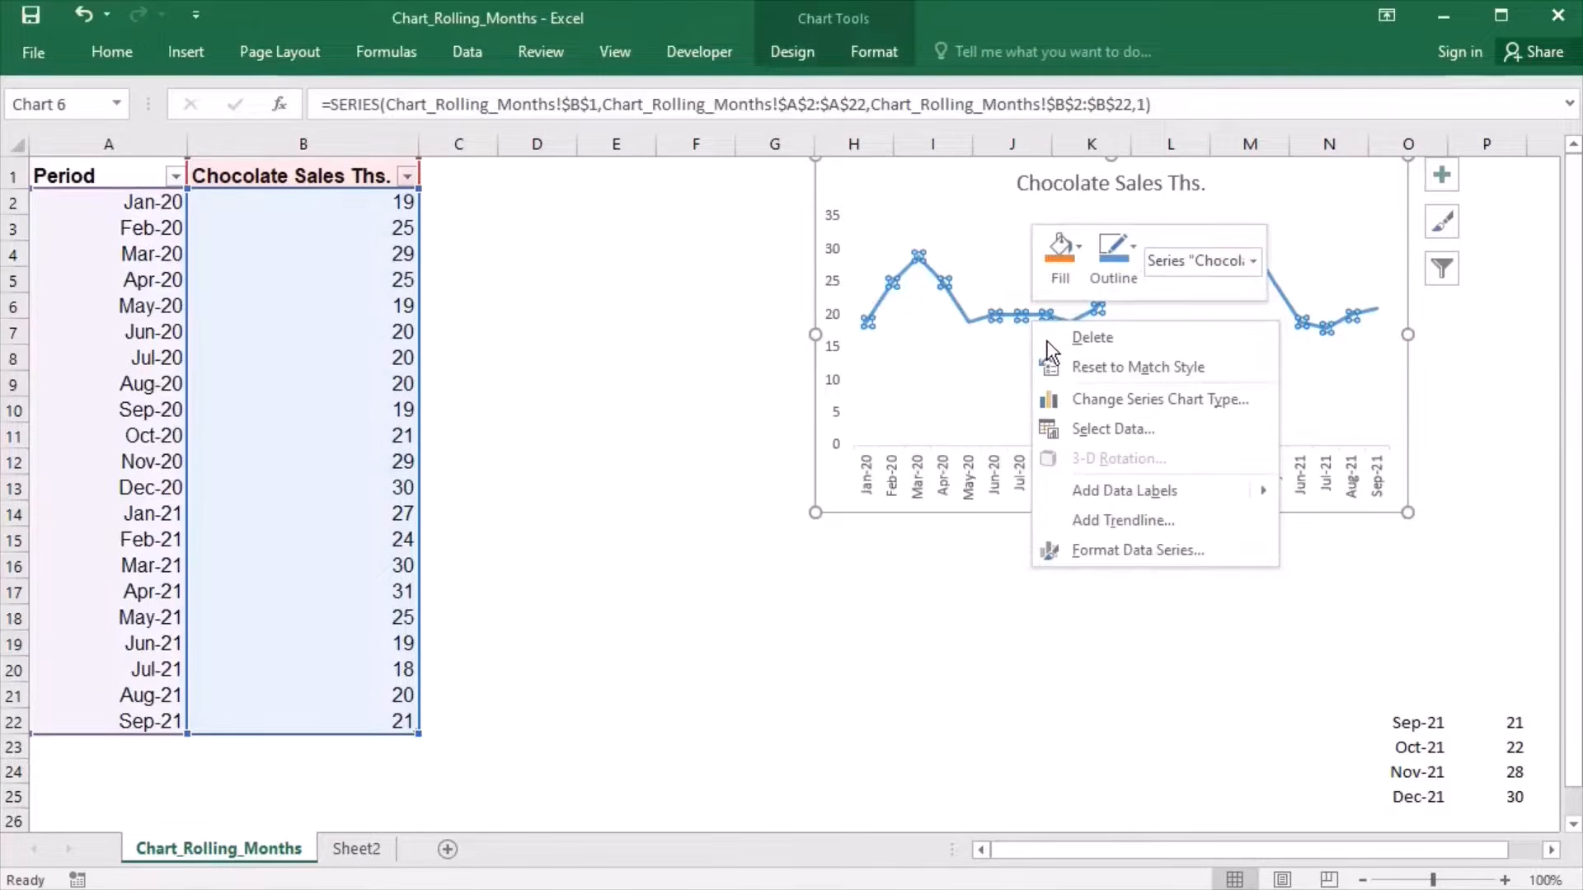
{"action": "left_click", "coordinate": [1112, 435]}
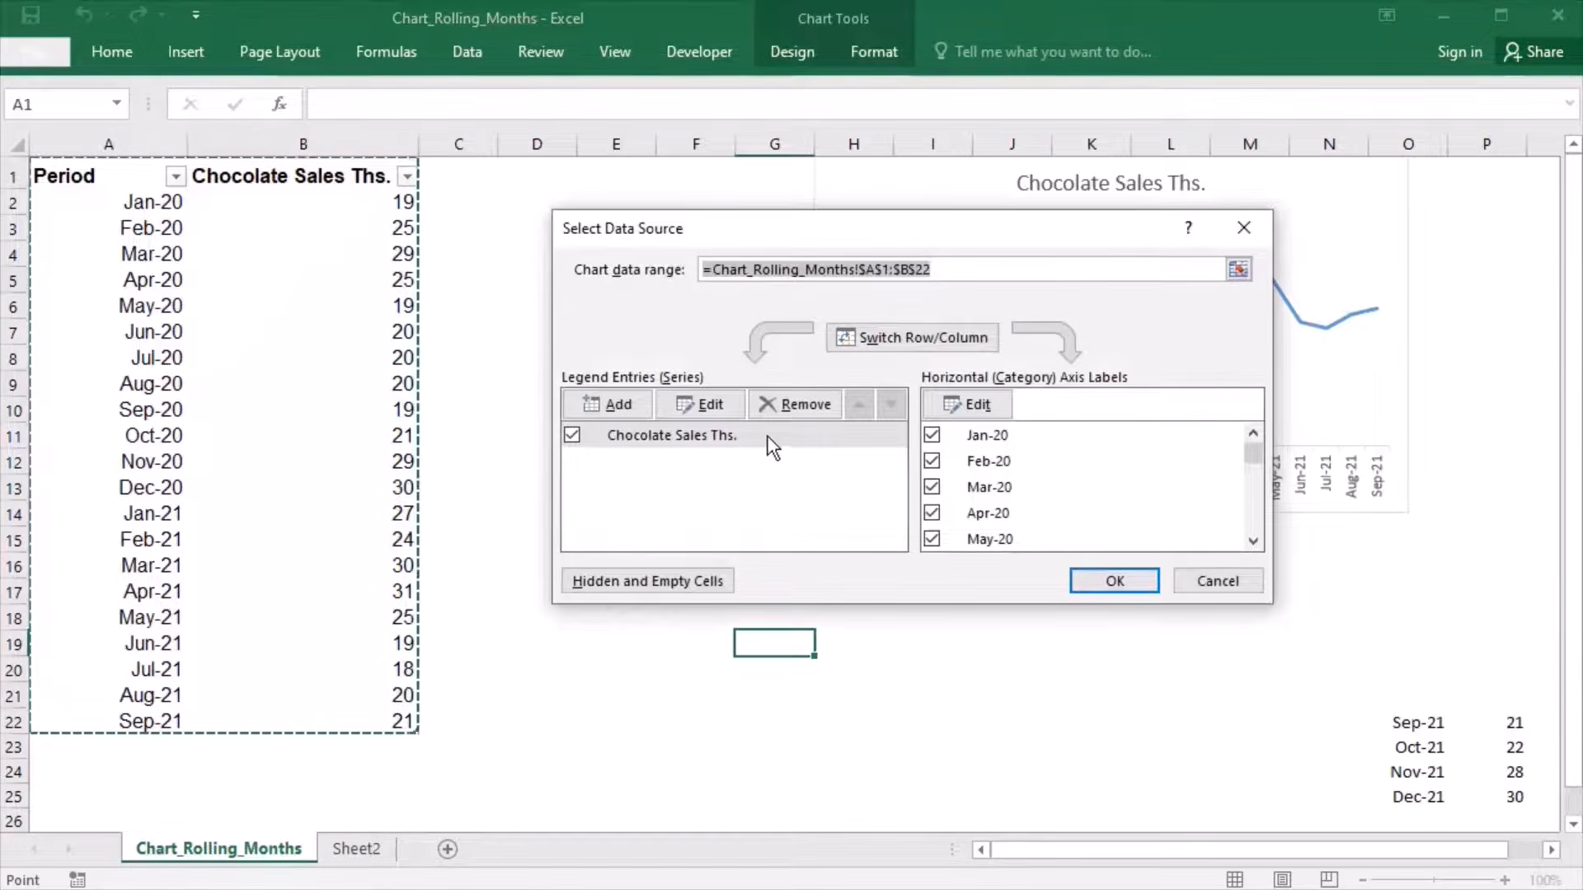
{"action": "left_click", "coordinate": [740, 456]}
{"action": "left_click", "coordinate": [720, 412]}
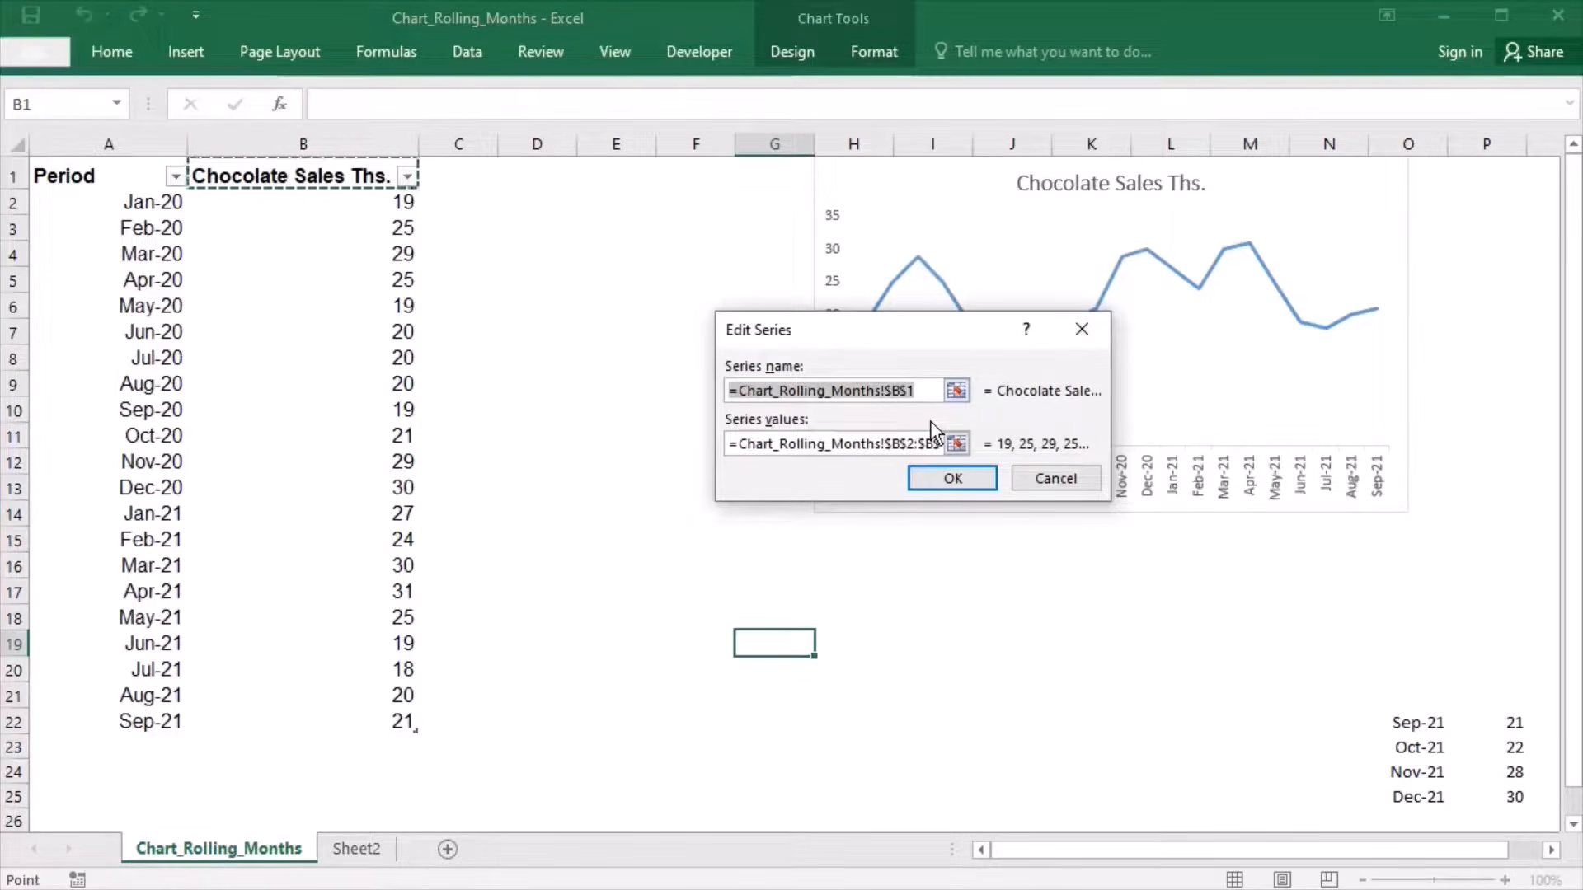
{"action": "left_click", "coordinate": [989, 486]}
{"action": "left_click", "coordinate": [991, 412]}
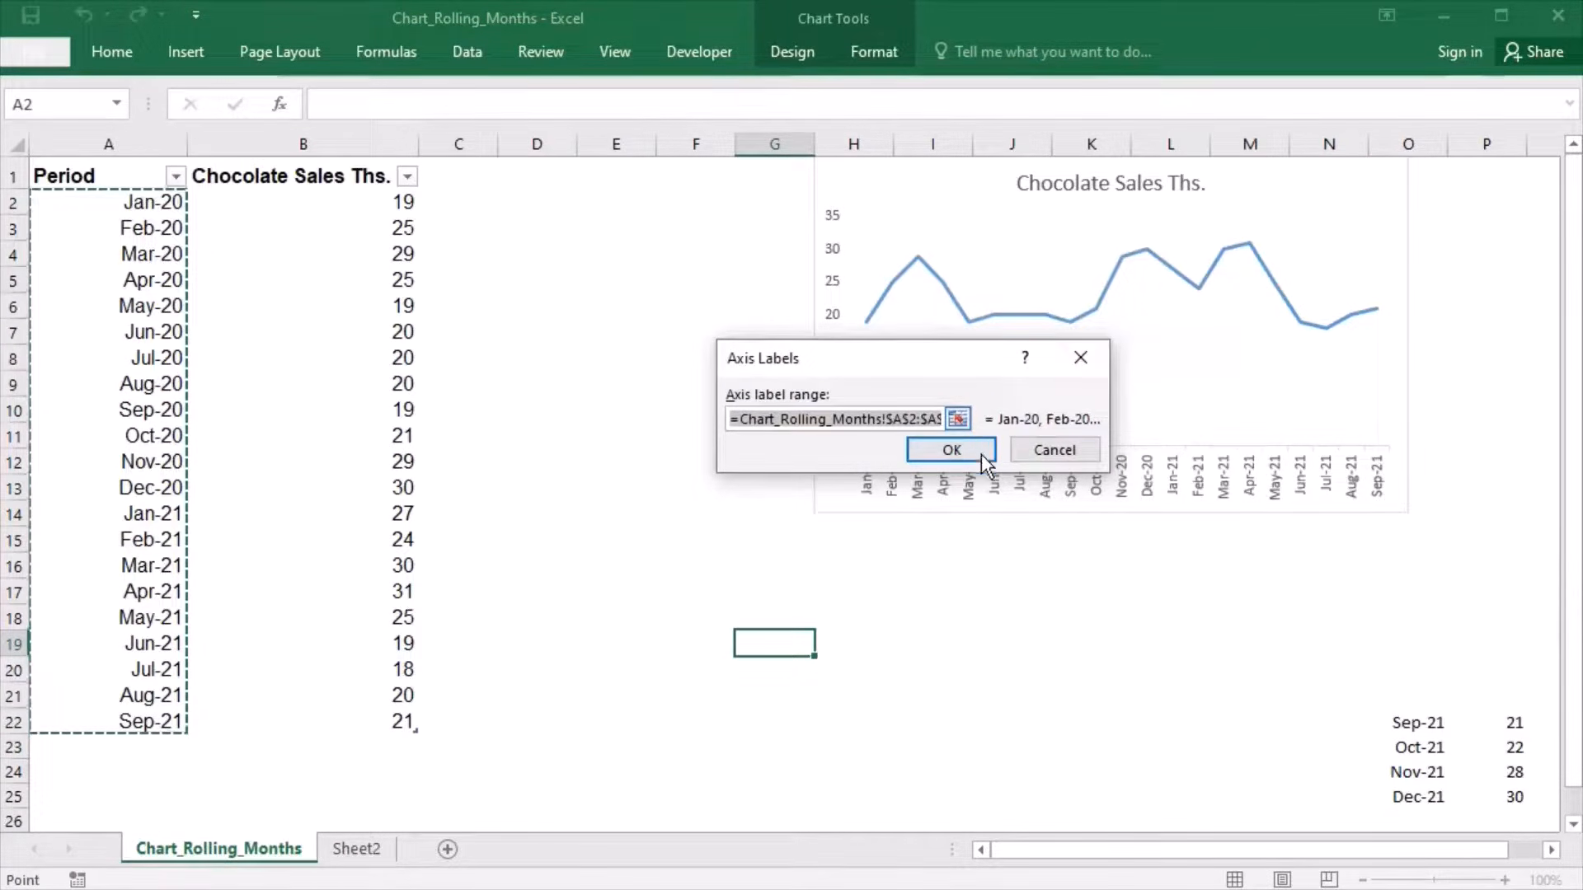
{"action": "left_click", "coordinate": [985, 460]}
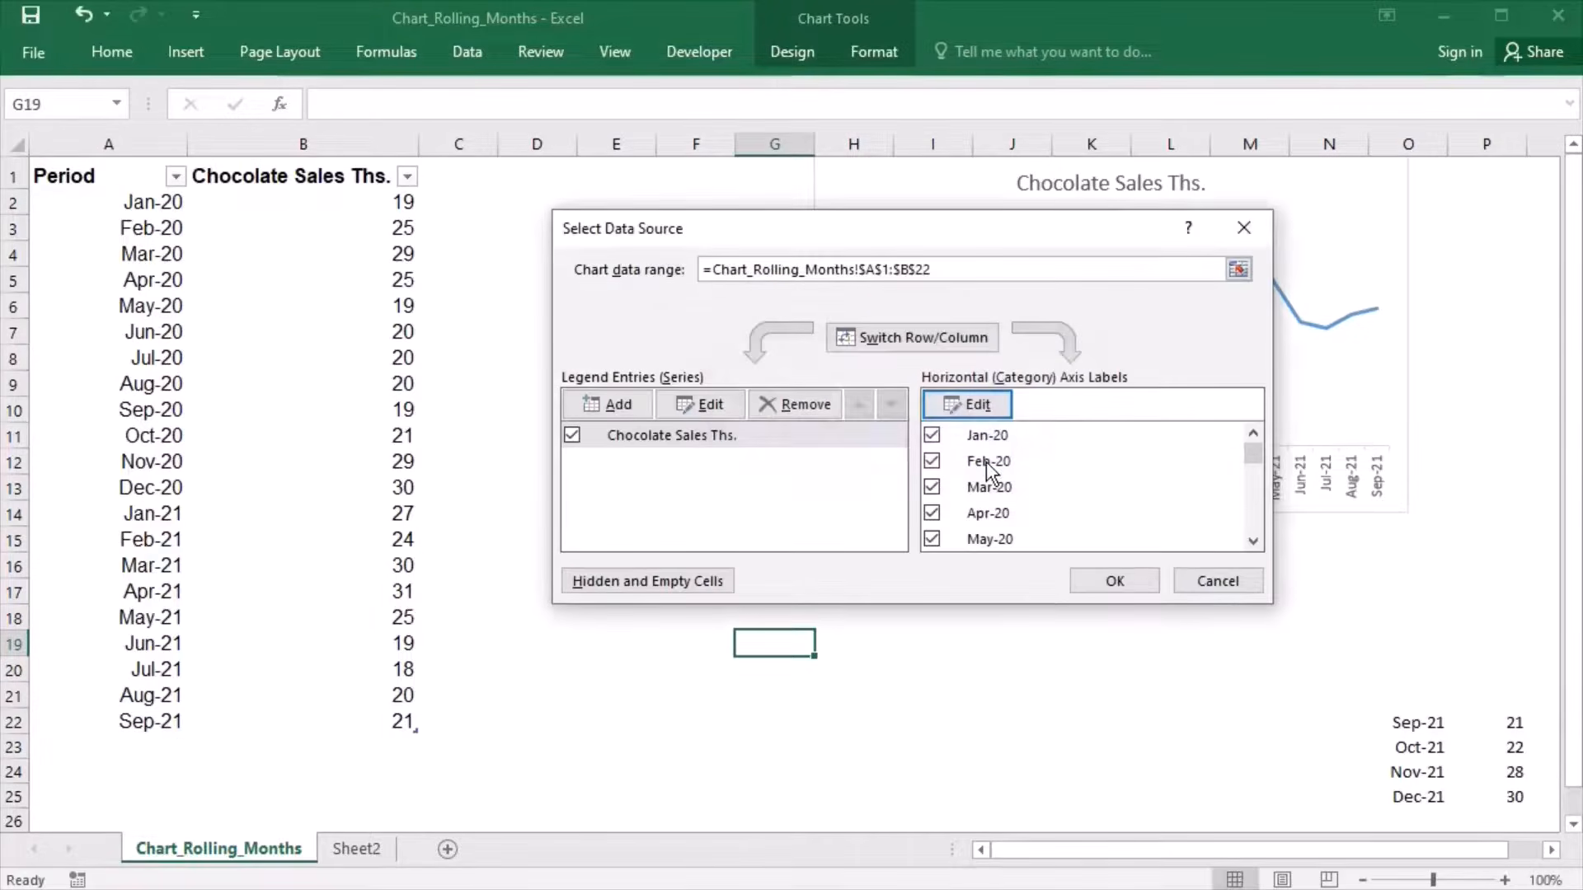
{"action": "left_click", "coordinate": [1227, 590]}
{"action": "left_click", "coordinate": [755, 513]}
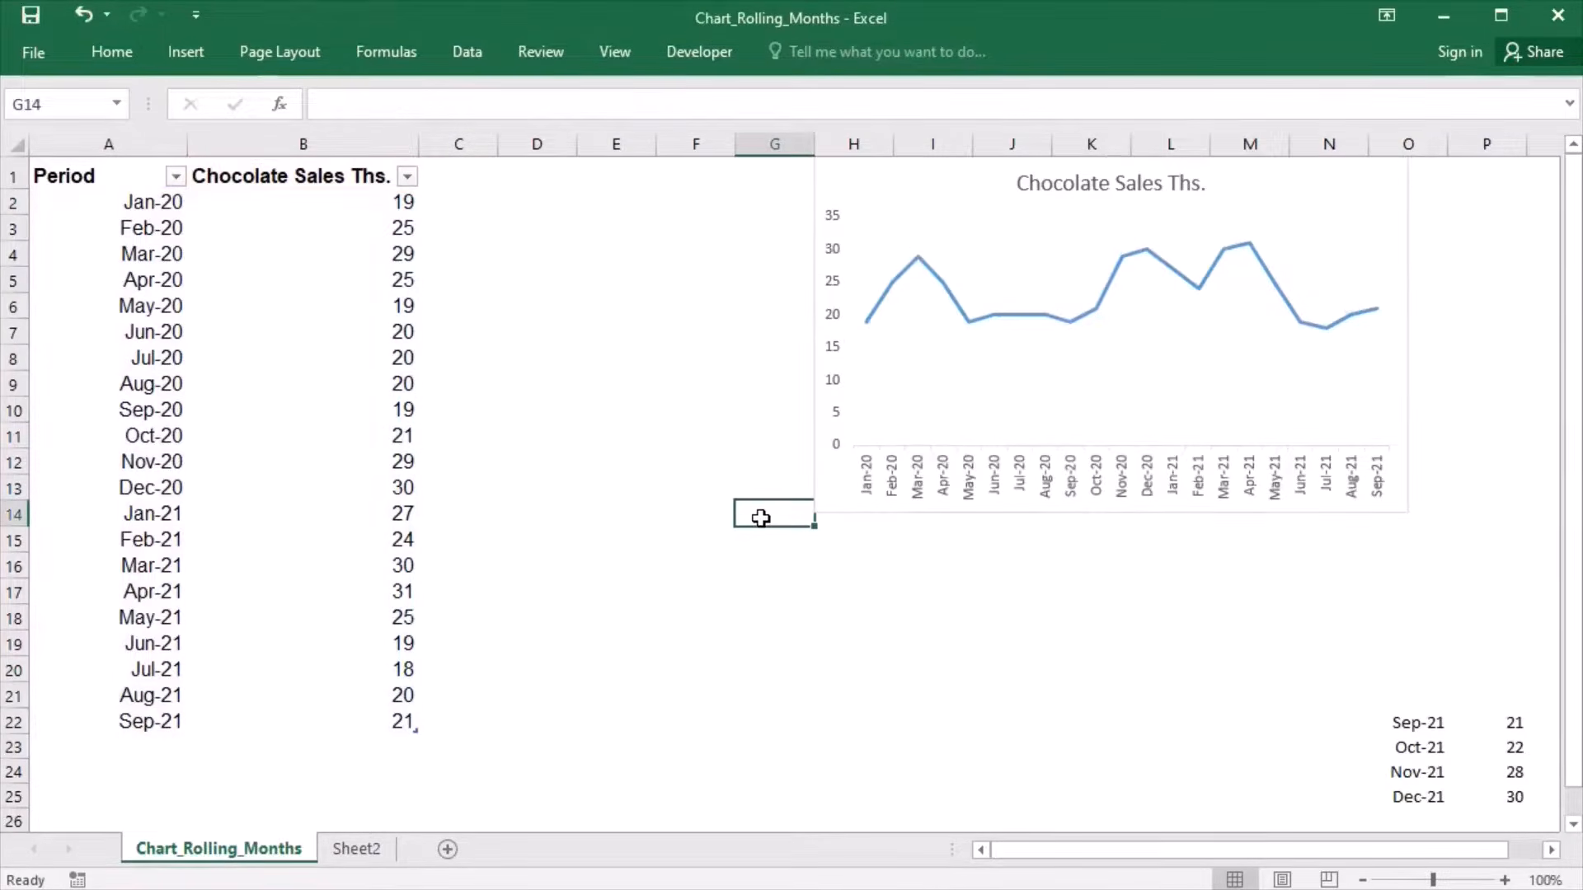
{"action": "left_click", "coordinate": [386, 51]}
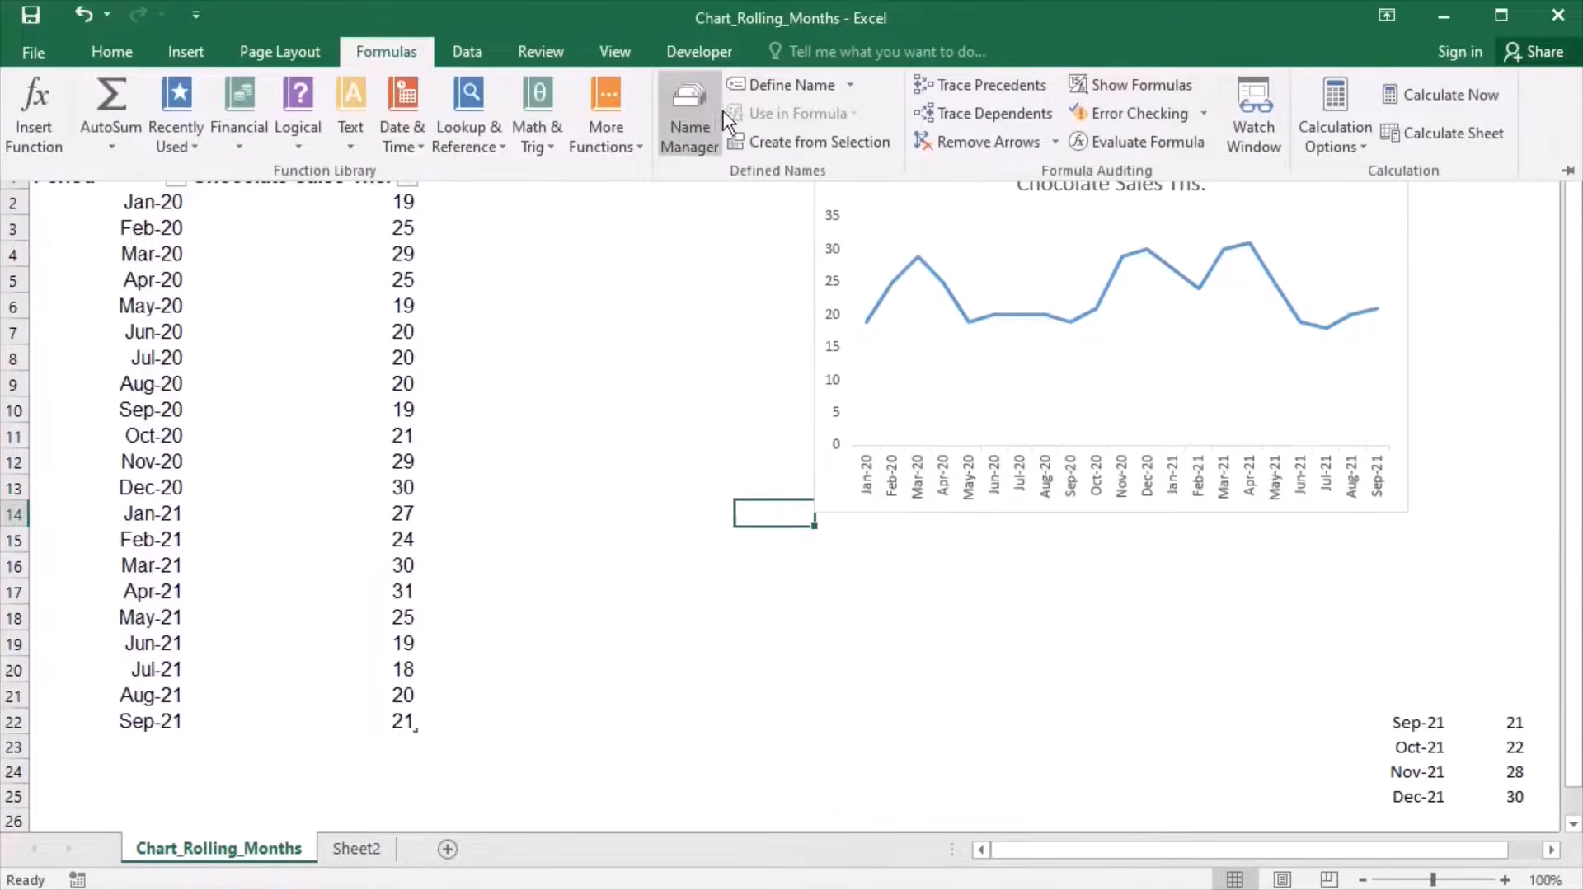
{"action": "left_click", "coordinate": [760, 610]}
- Start an OFFSET formula in G17 with $A$1 as the reference and COUNT($A:$A) as the rows argument
{"action": "key", "text": "Down"}
{"action": "key", "text": "Down"}
{"action": "key", "text": "Down"}
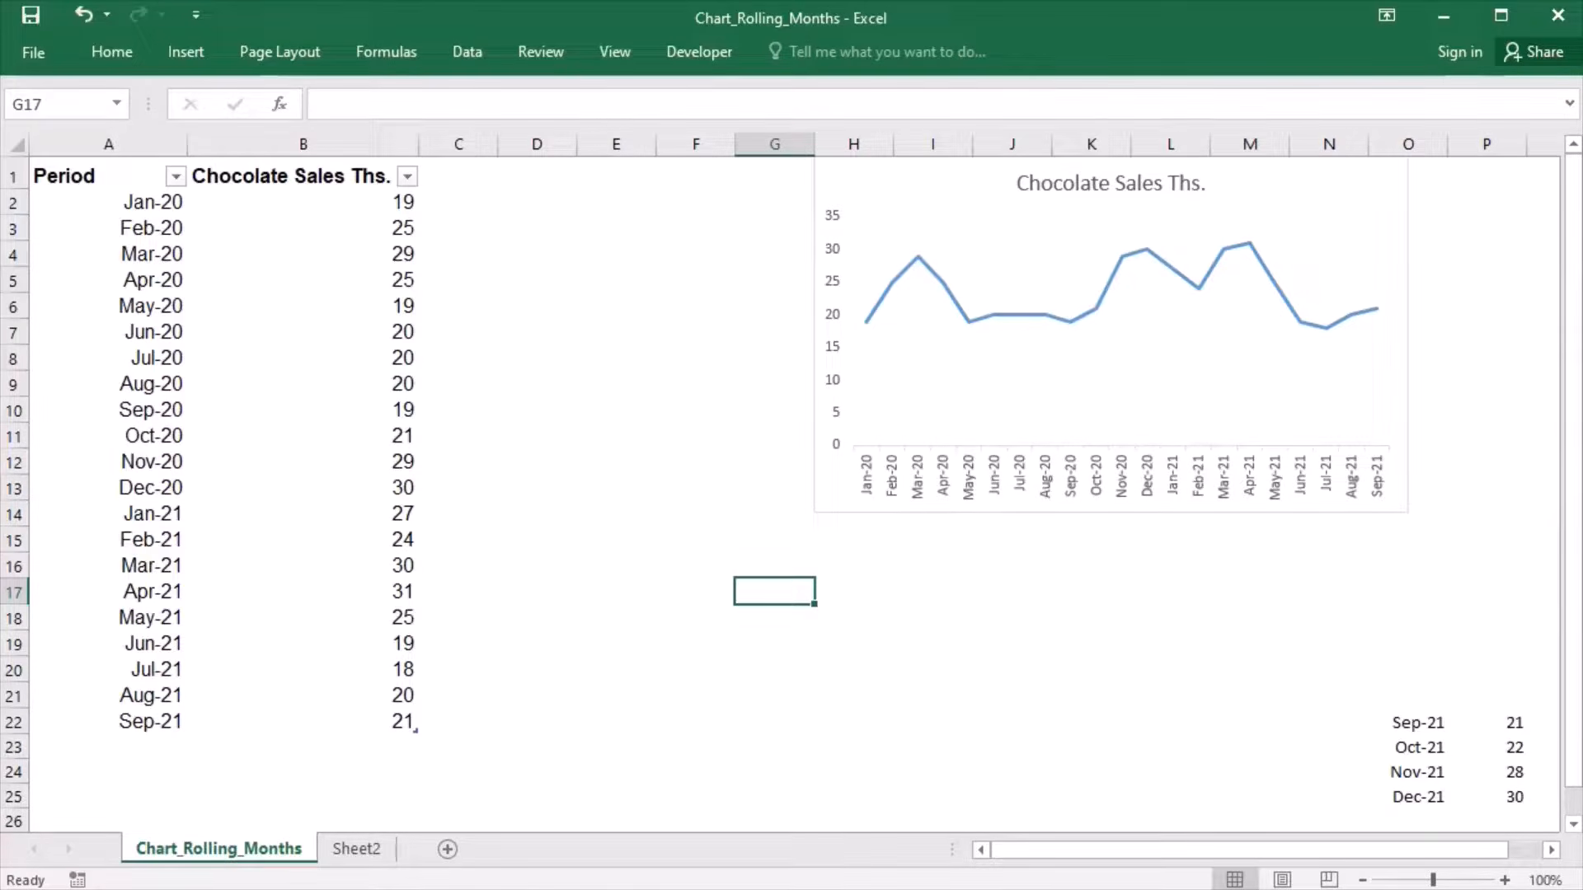
{"action": "type", "text": "=o"}
{"action": "type", "text": "ffs"}
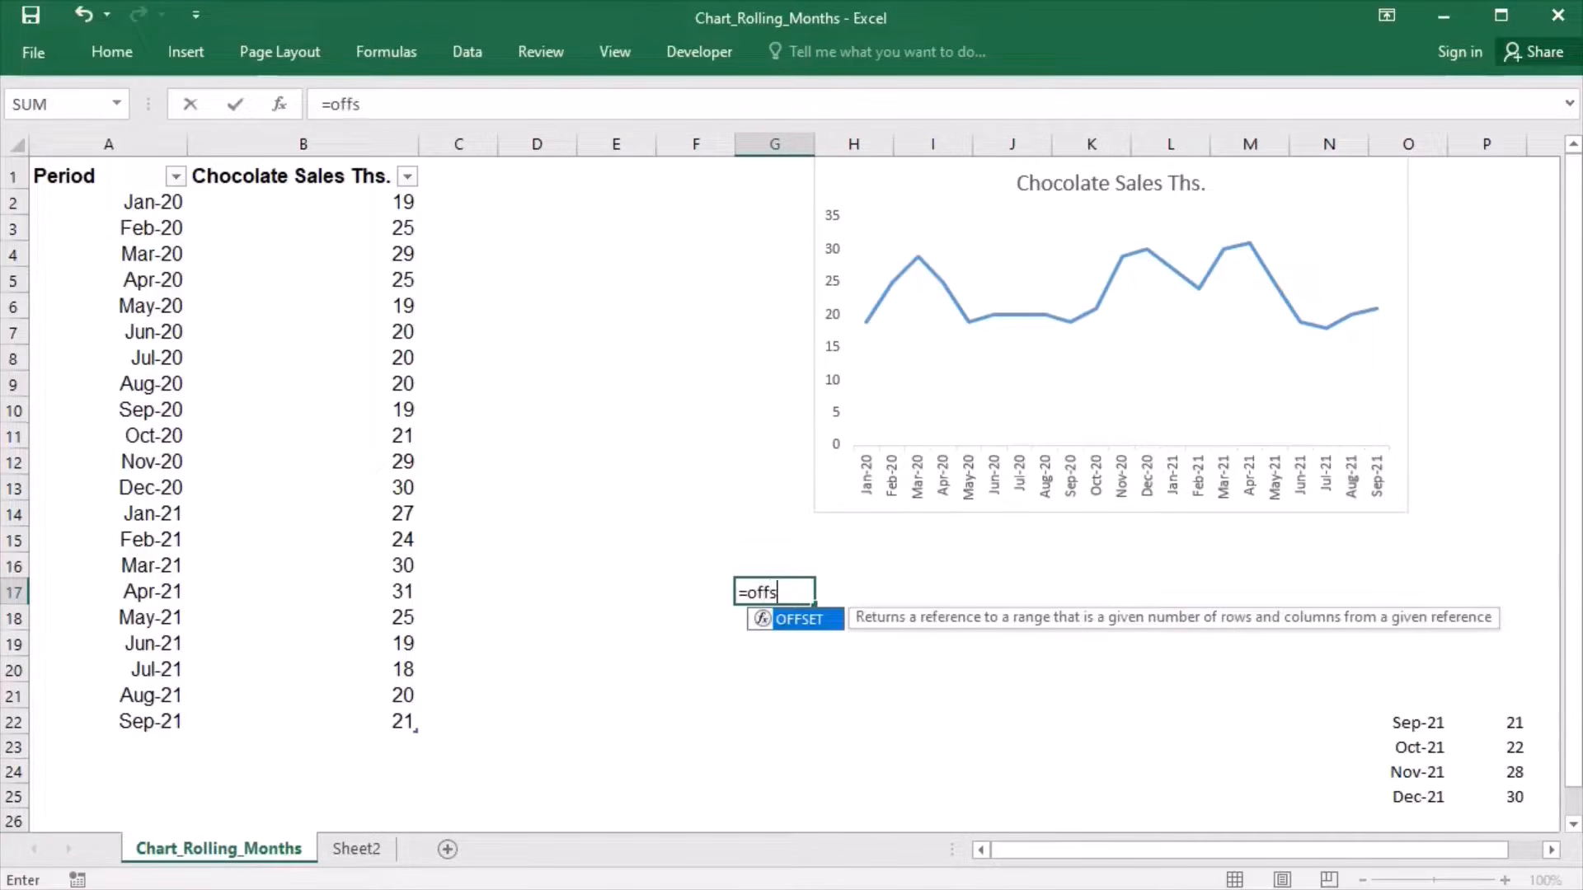
{"action": "type", "text": "et($a$1,"}
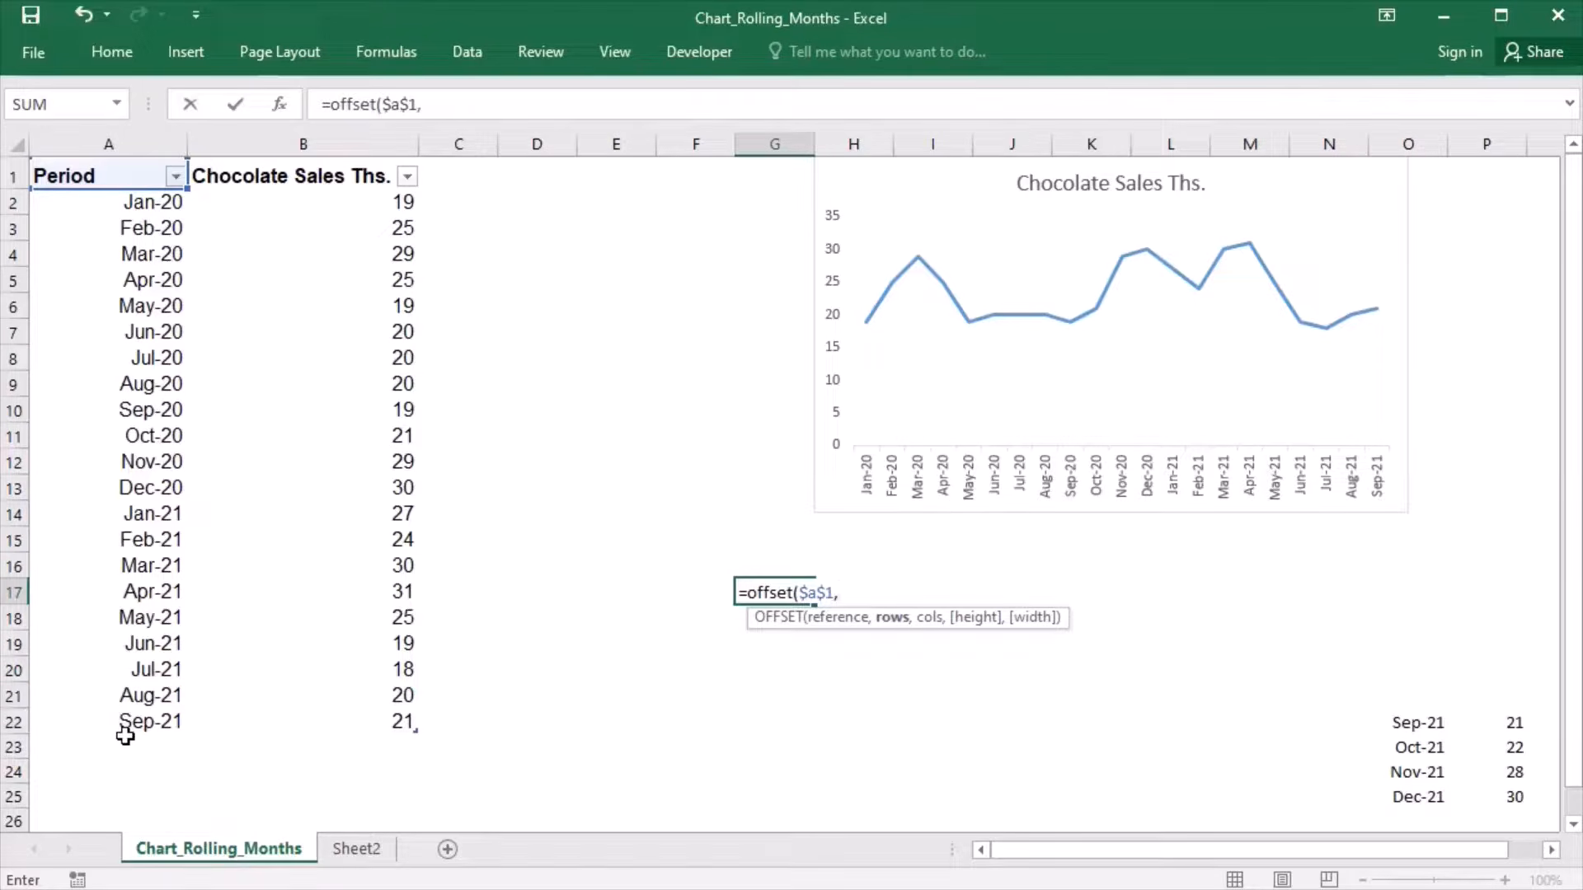
{"action": "type", "text": "count("}
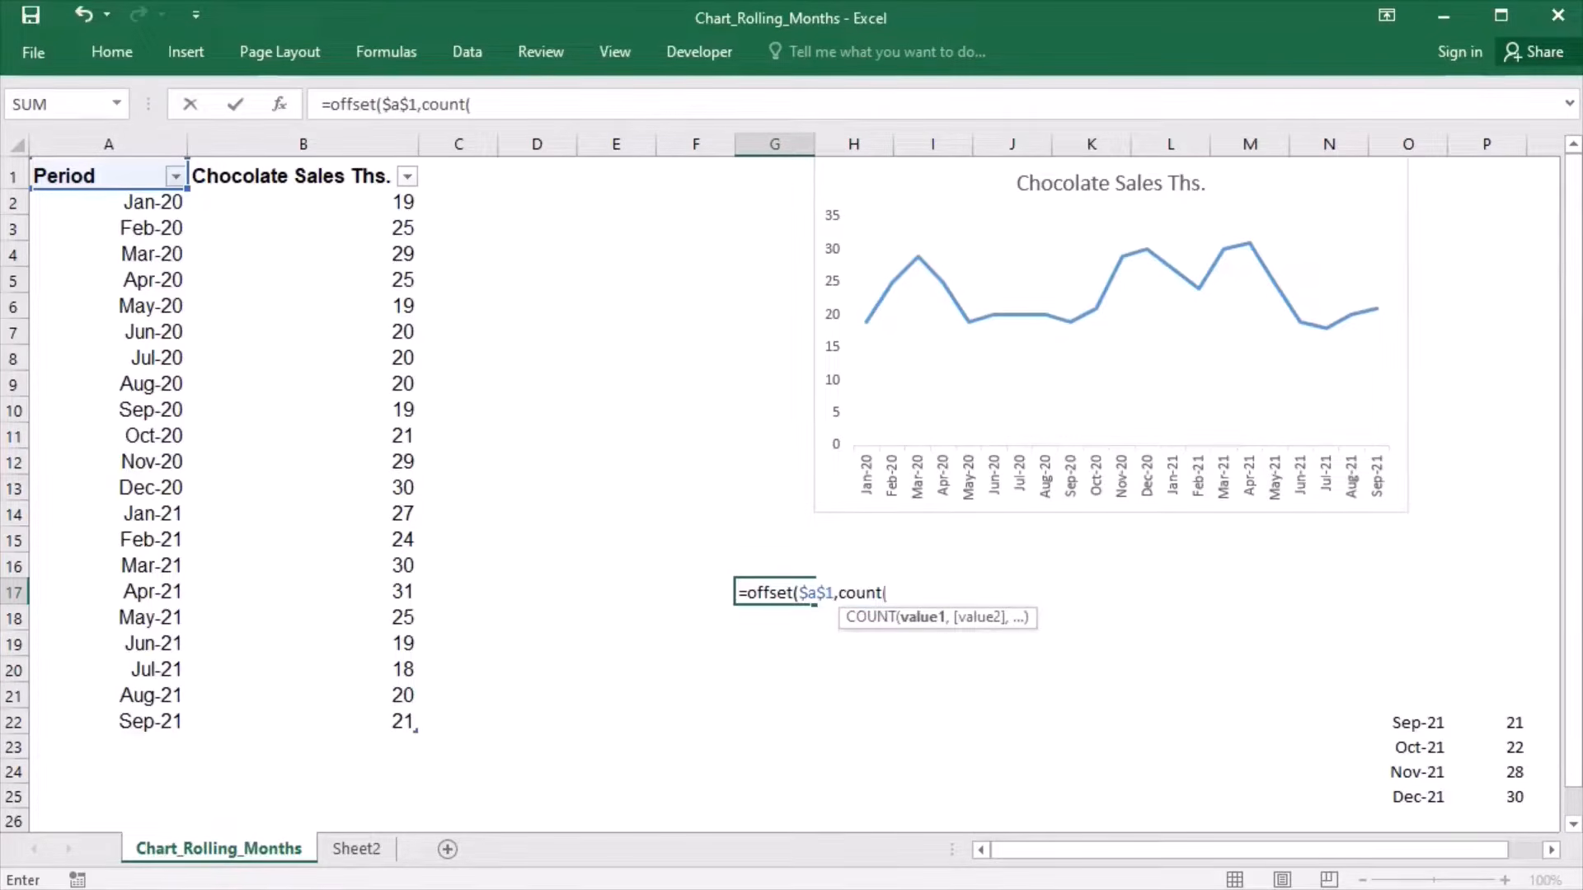
{"action": "type", "text": "$a:$a),"}
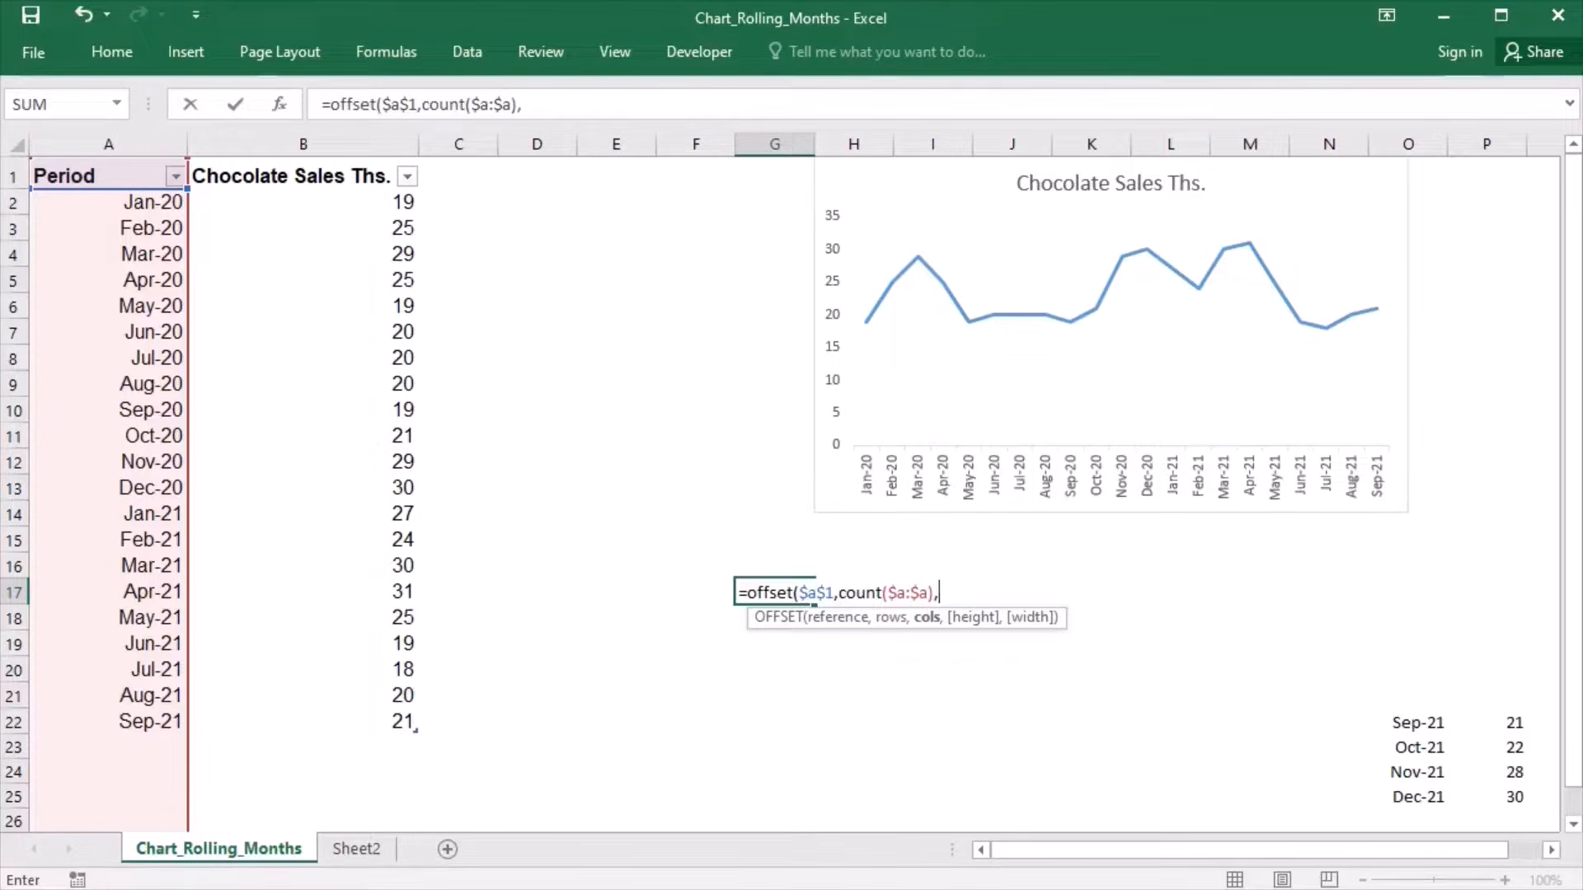
- Complete the OFFSET formula in G17 with 1 as the cols argument, -6 as the height and 1 as the width
{"action": "type", "text": "1,"}
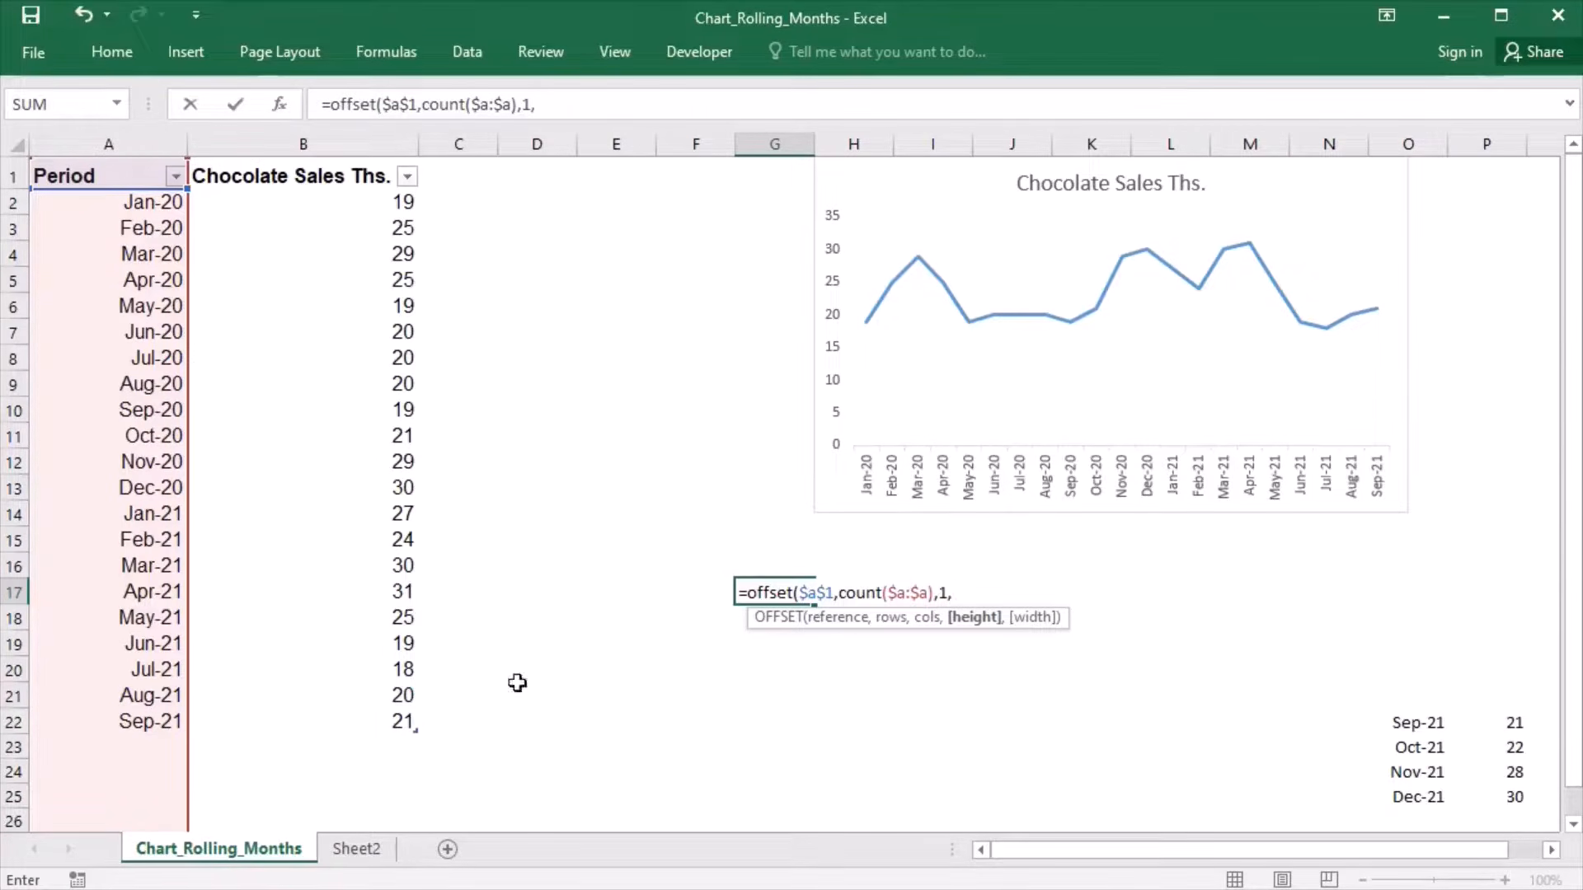
{"action": "type", "text": "-6,"}
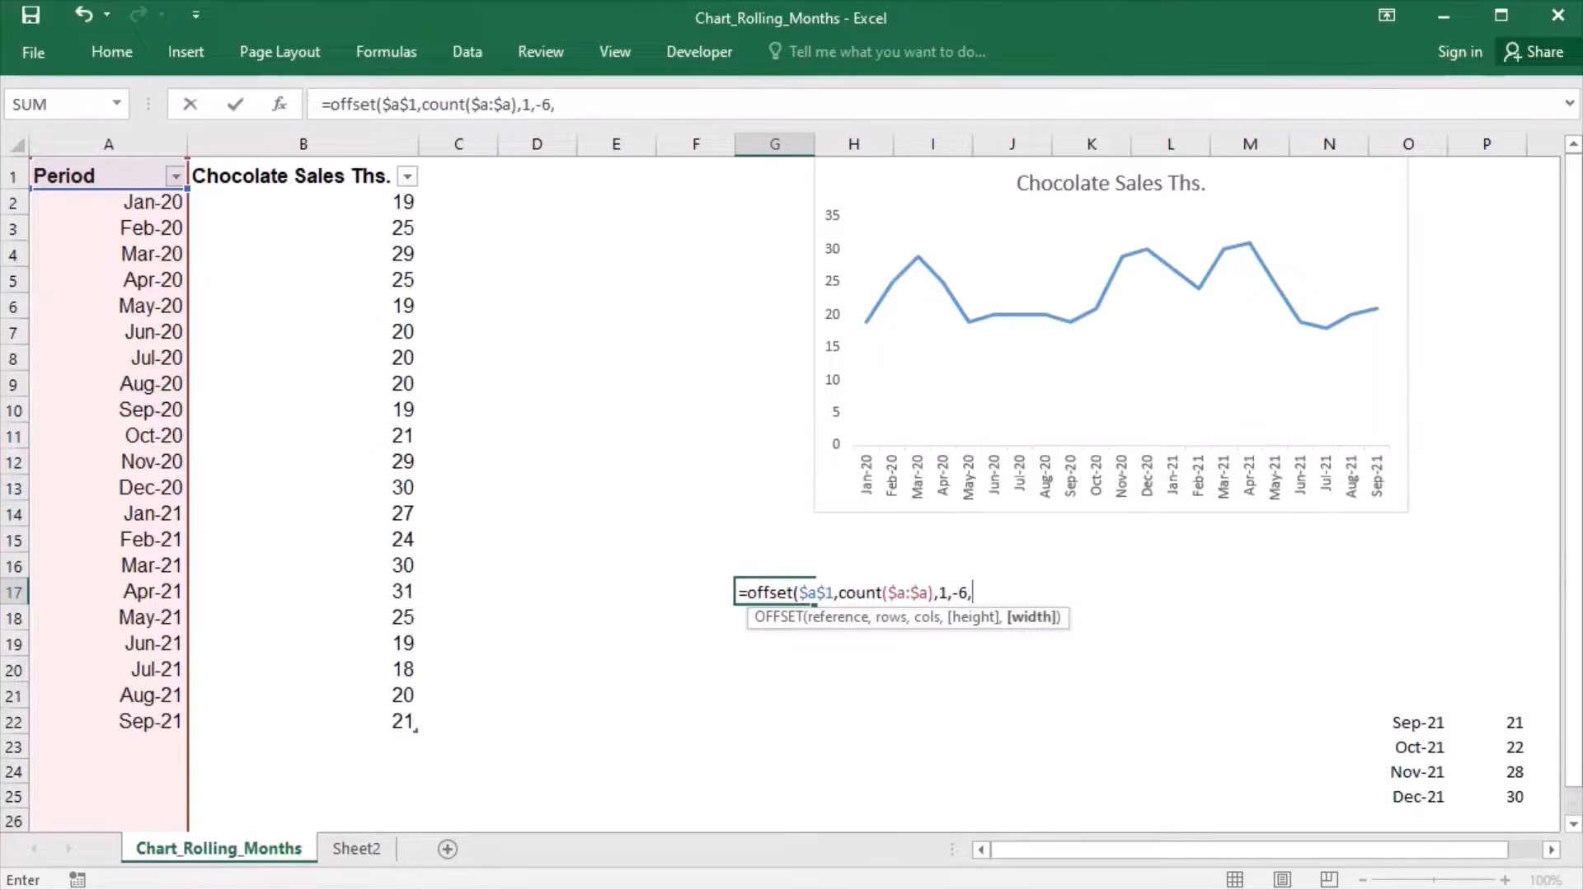
{"action": "type", "text": "1)"}
{"action": "key", "text": "Return"}
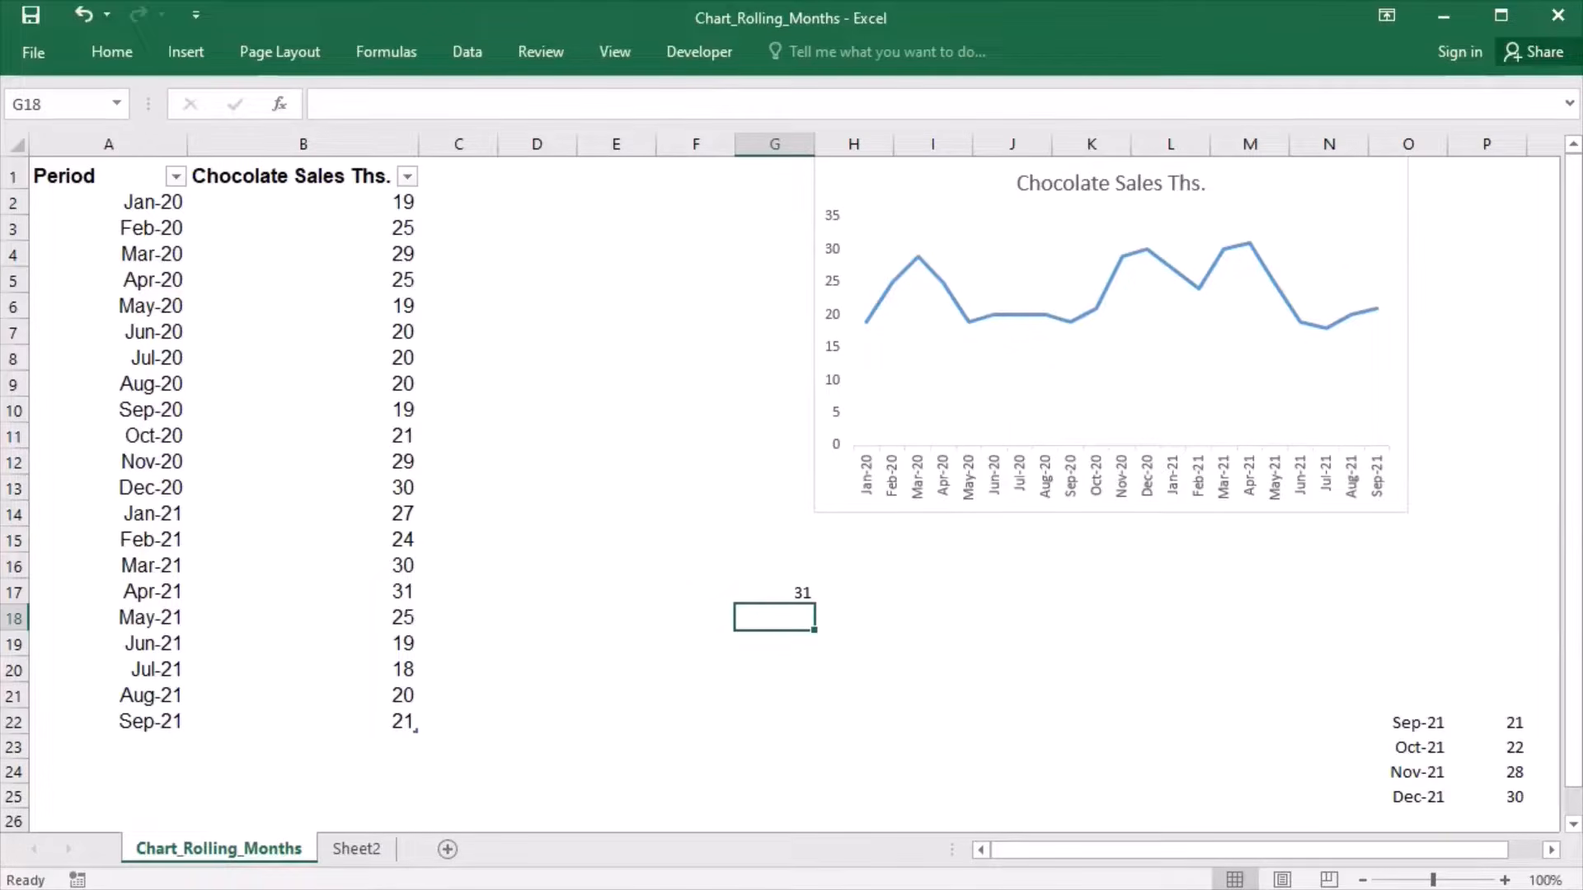
- Evaluate the whole OFFSET formula in G17 in place to check the array it returns, leaving the formula unchanged
{"action": "double_click", "coordinate": [784, 599]}
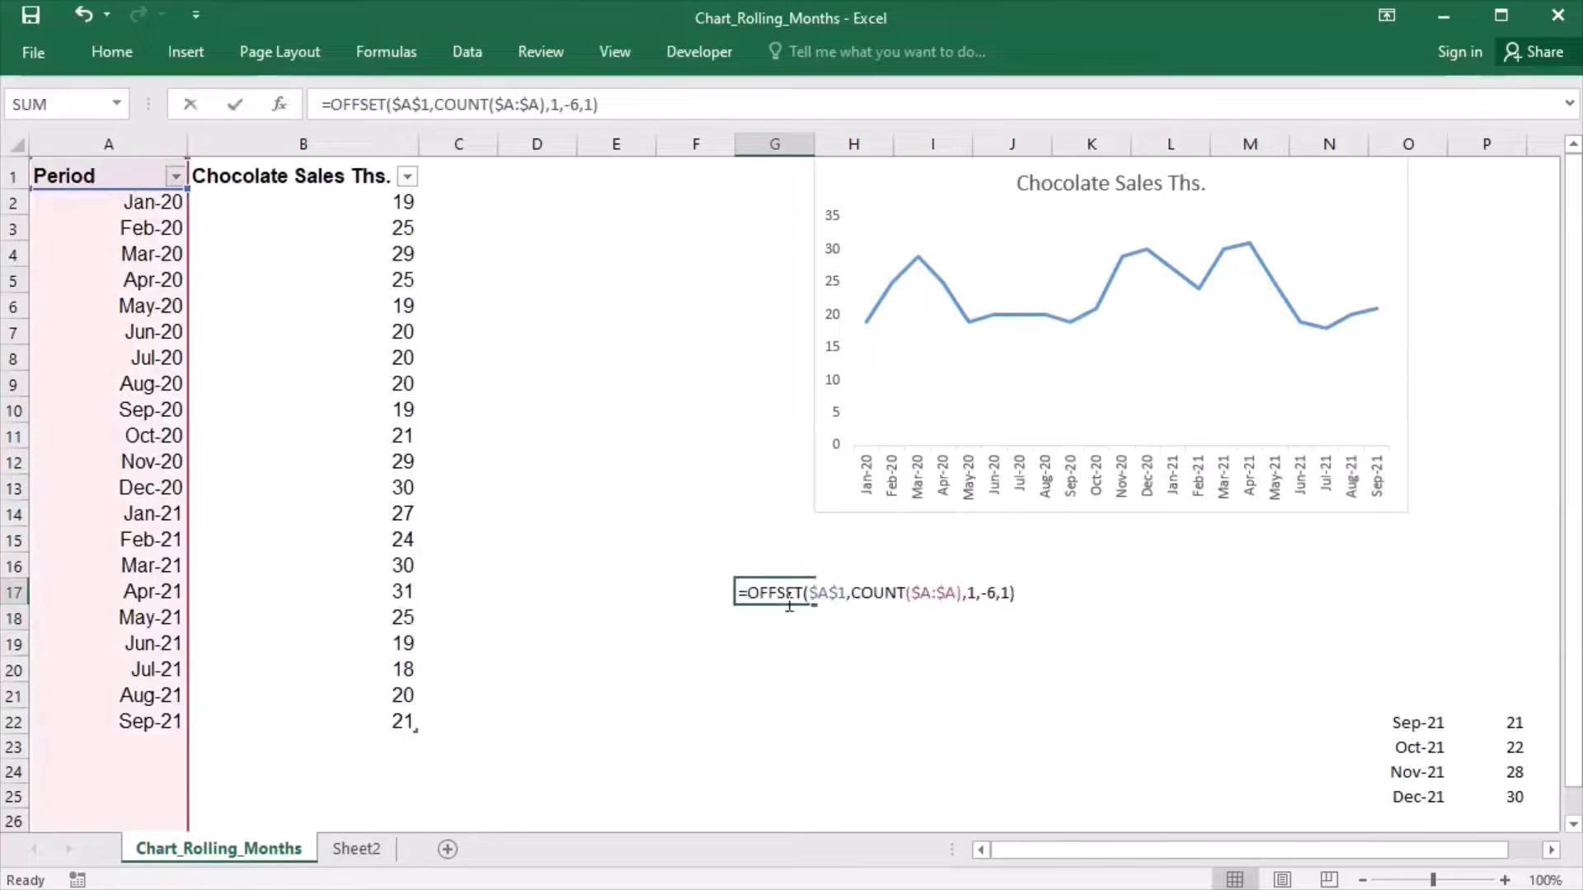
{"action": "left_click_drag", "start_coordinate": [740, 595], "coordinate": [1036, 598]}
{"action": "key", "text": "F9"}
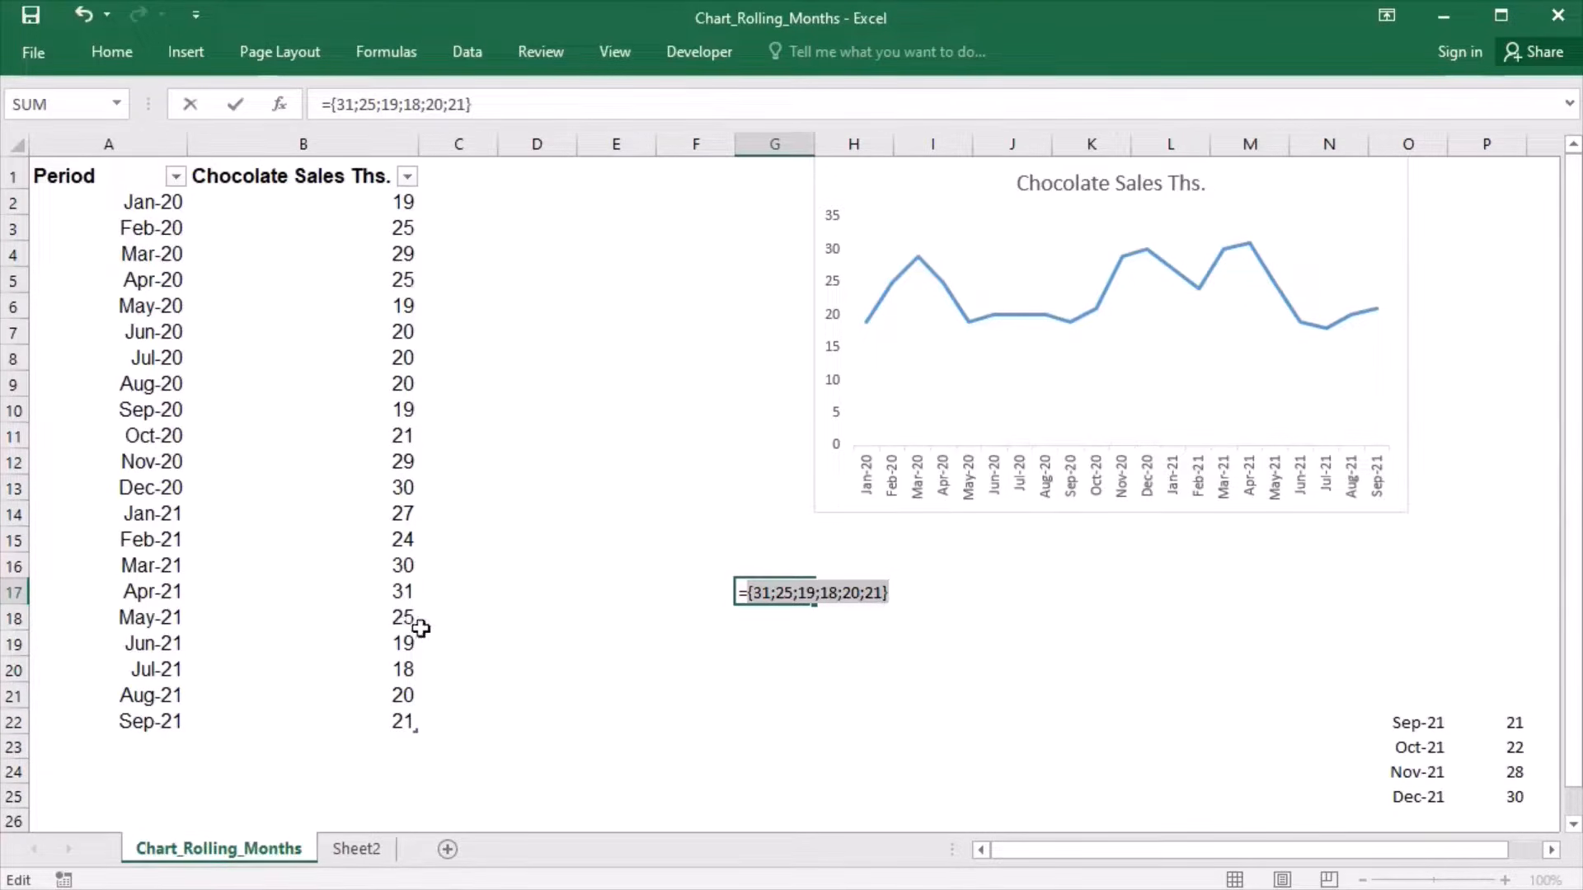
{"action": "key", "text": "Escape"}
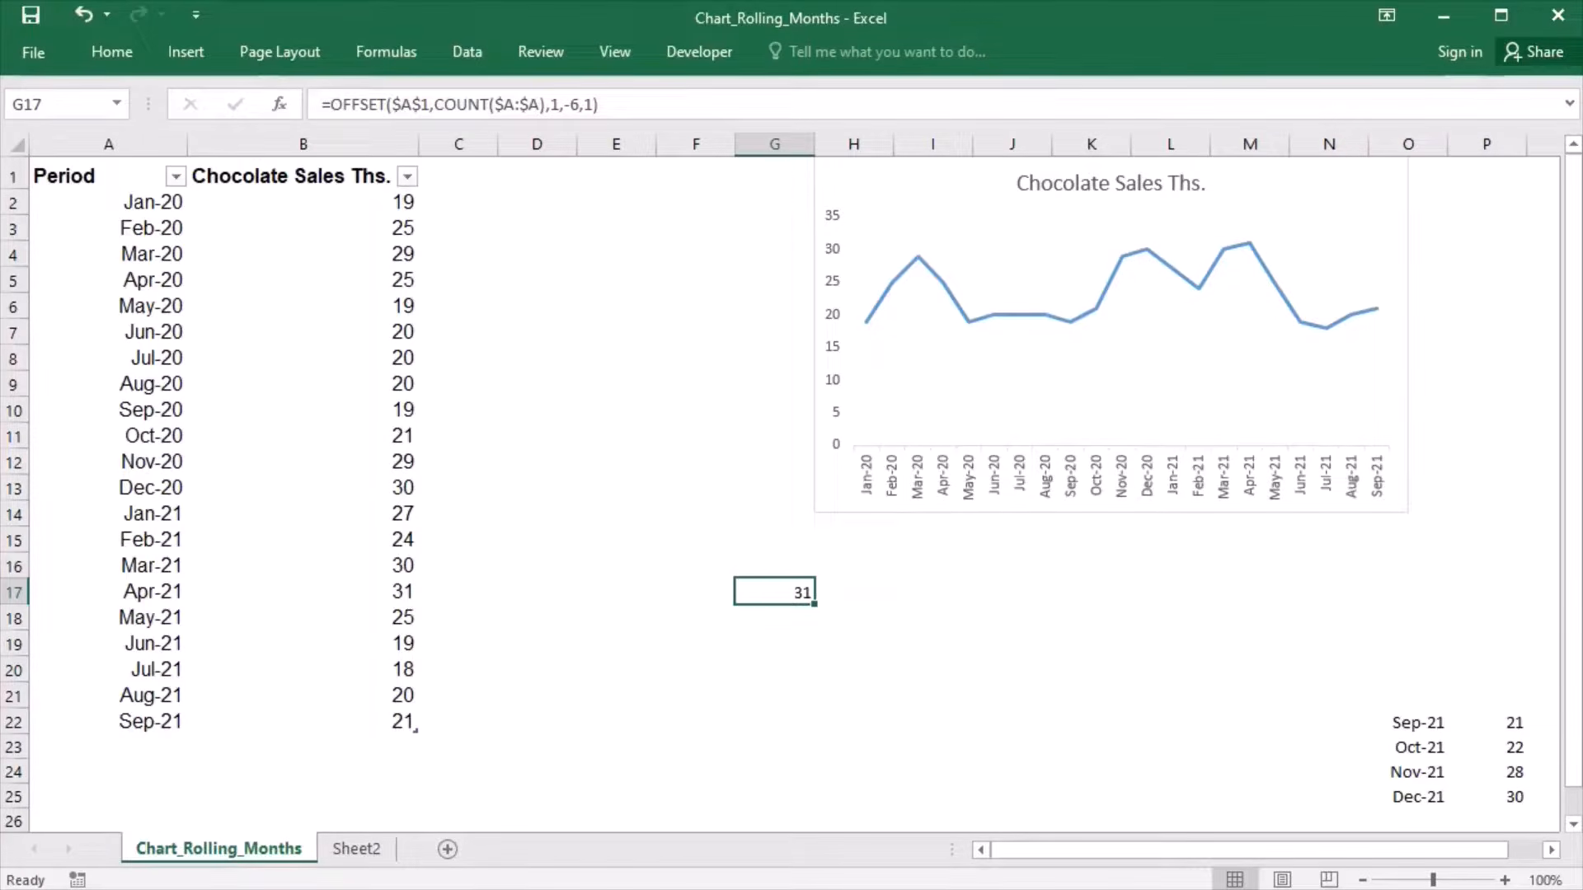
- Copy the full text of the OFFSET formula in G17, including its equals sign, leaving the cell unchanged
{"action": "double_click", "coordinate": [779, 604]}
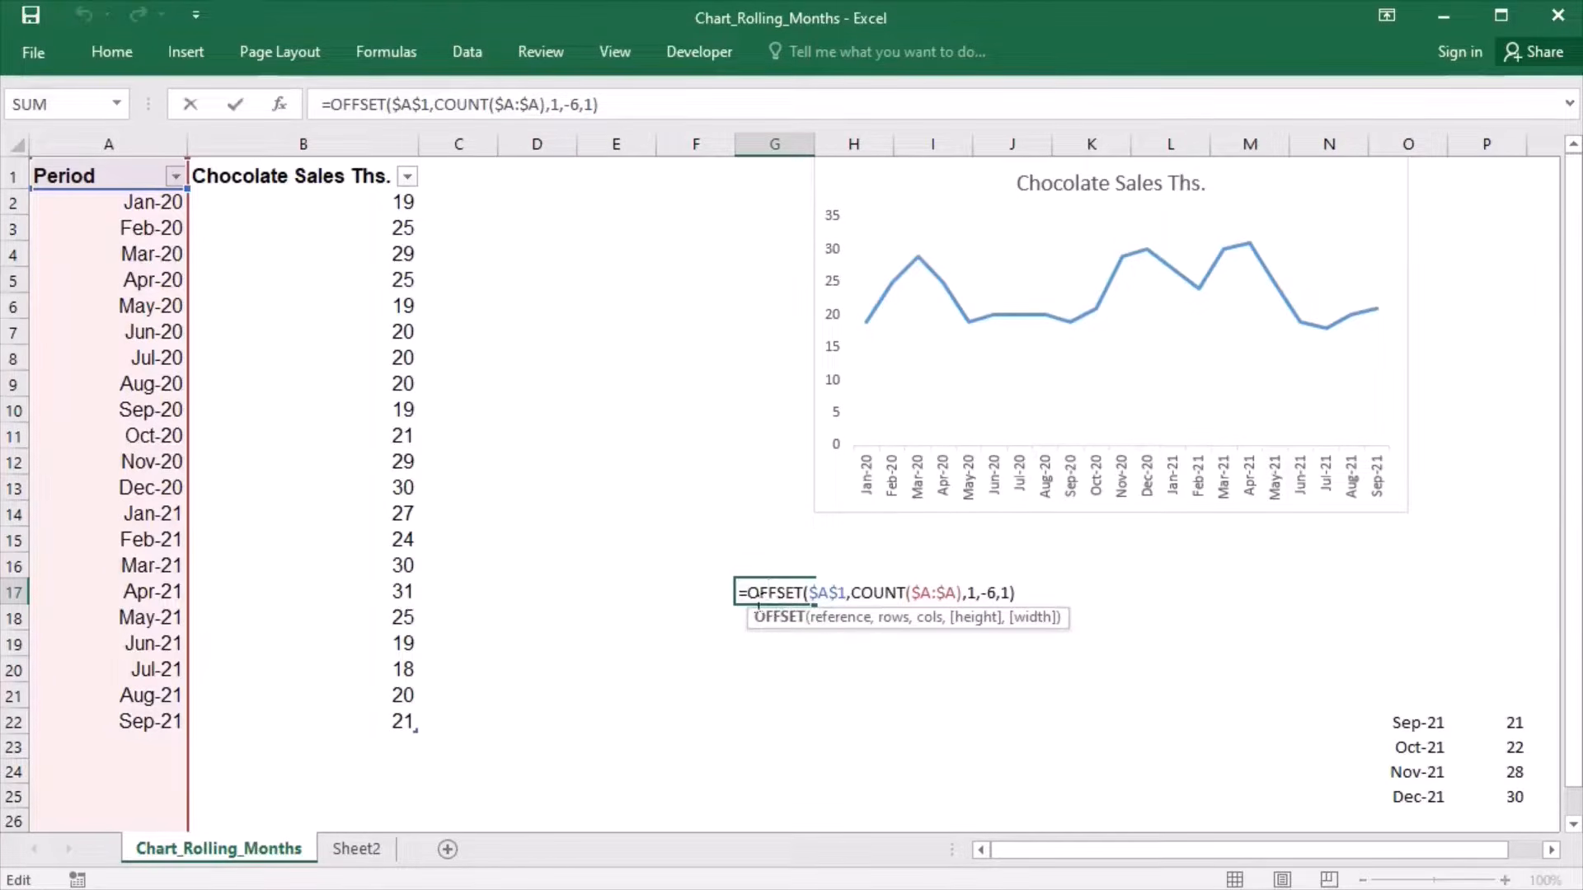
{"action": "left_click_drag", "start_coordinate": [746, 598], "coordinate": [1027, 594]}
{"action": "key", "text": "ctrl+c"}
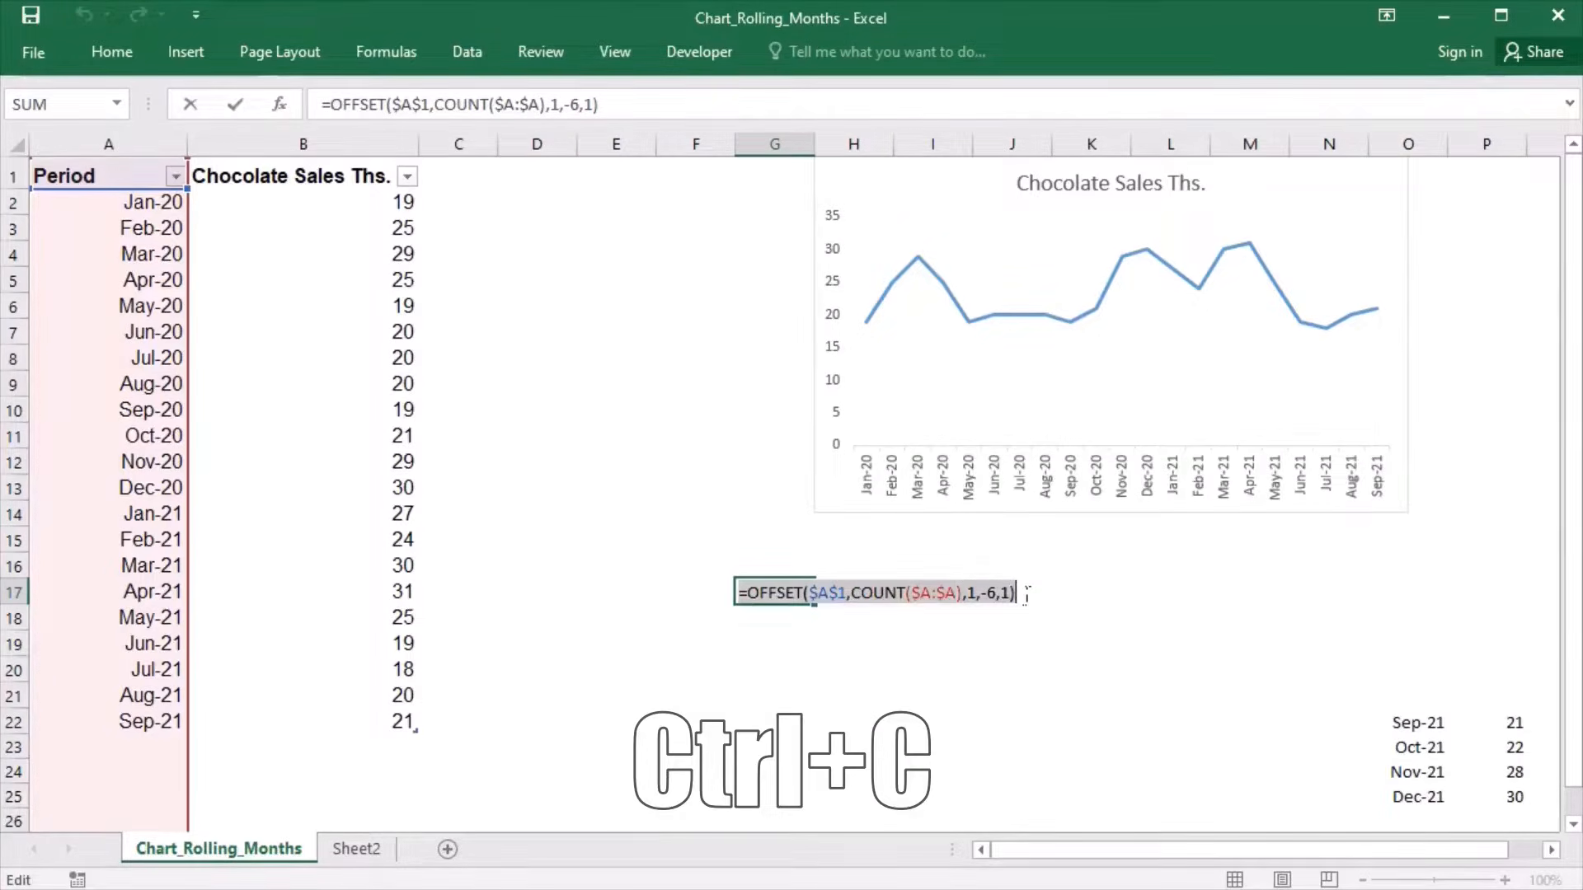
{"action": "key", "text": "Escape"}
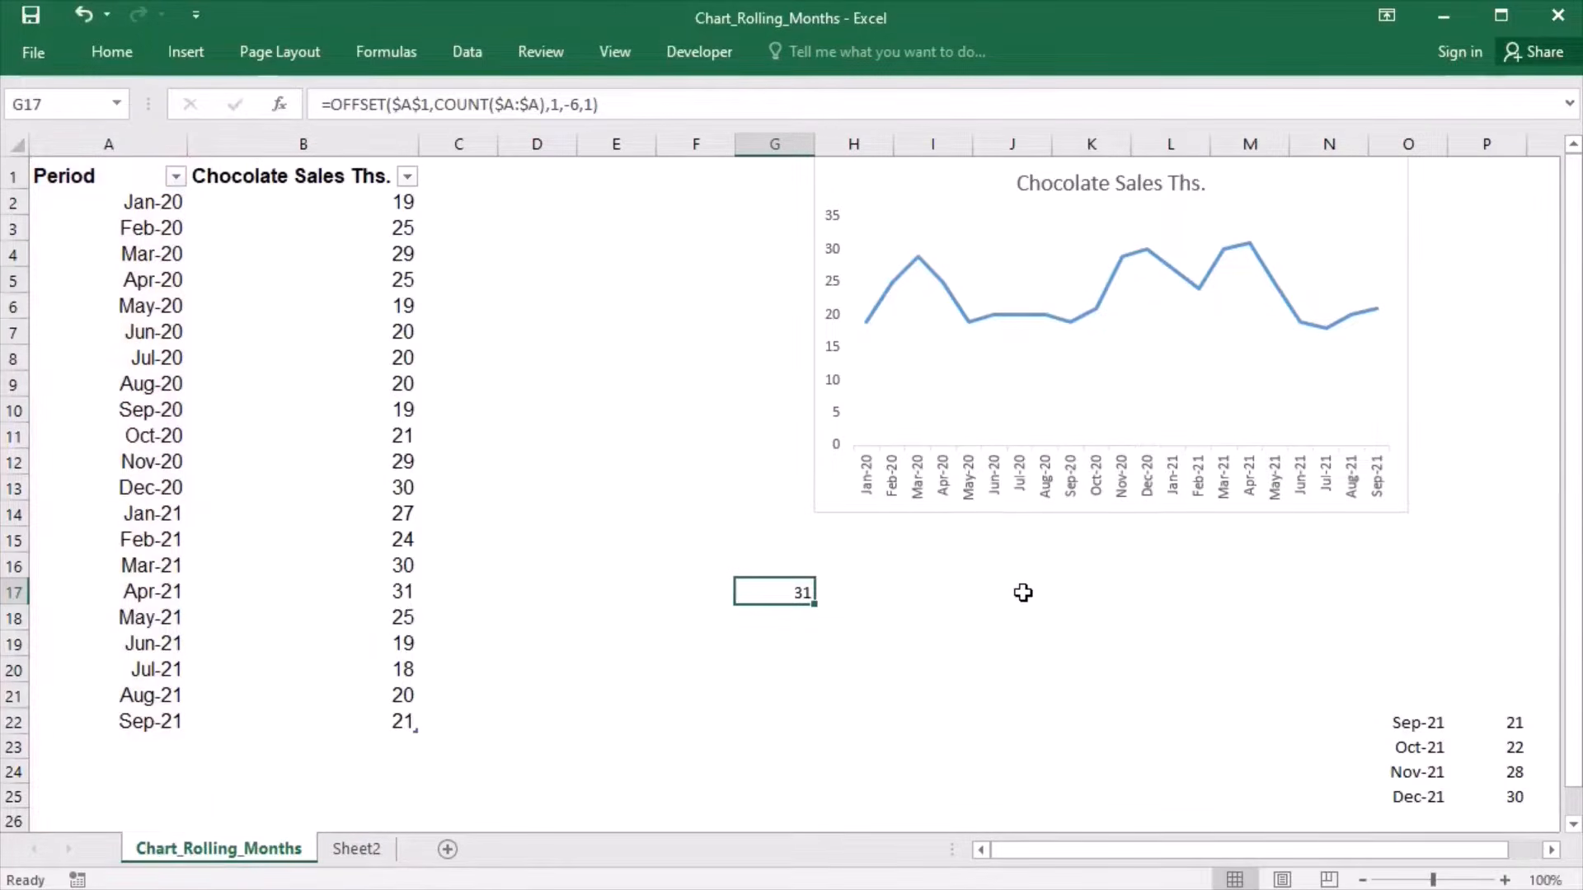
- Define a workbook-scoped name Rollingvalues that refers to the copied formula =OFFSET($A$1,COUNT($A:$A),1,-6,1)
{"action": "left_click", "coordinate": [386, 53]}
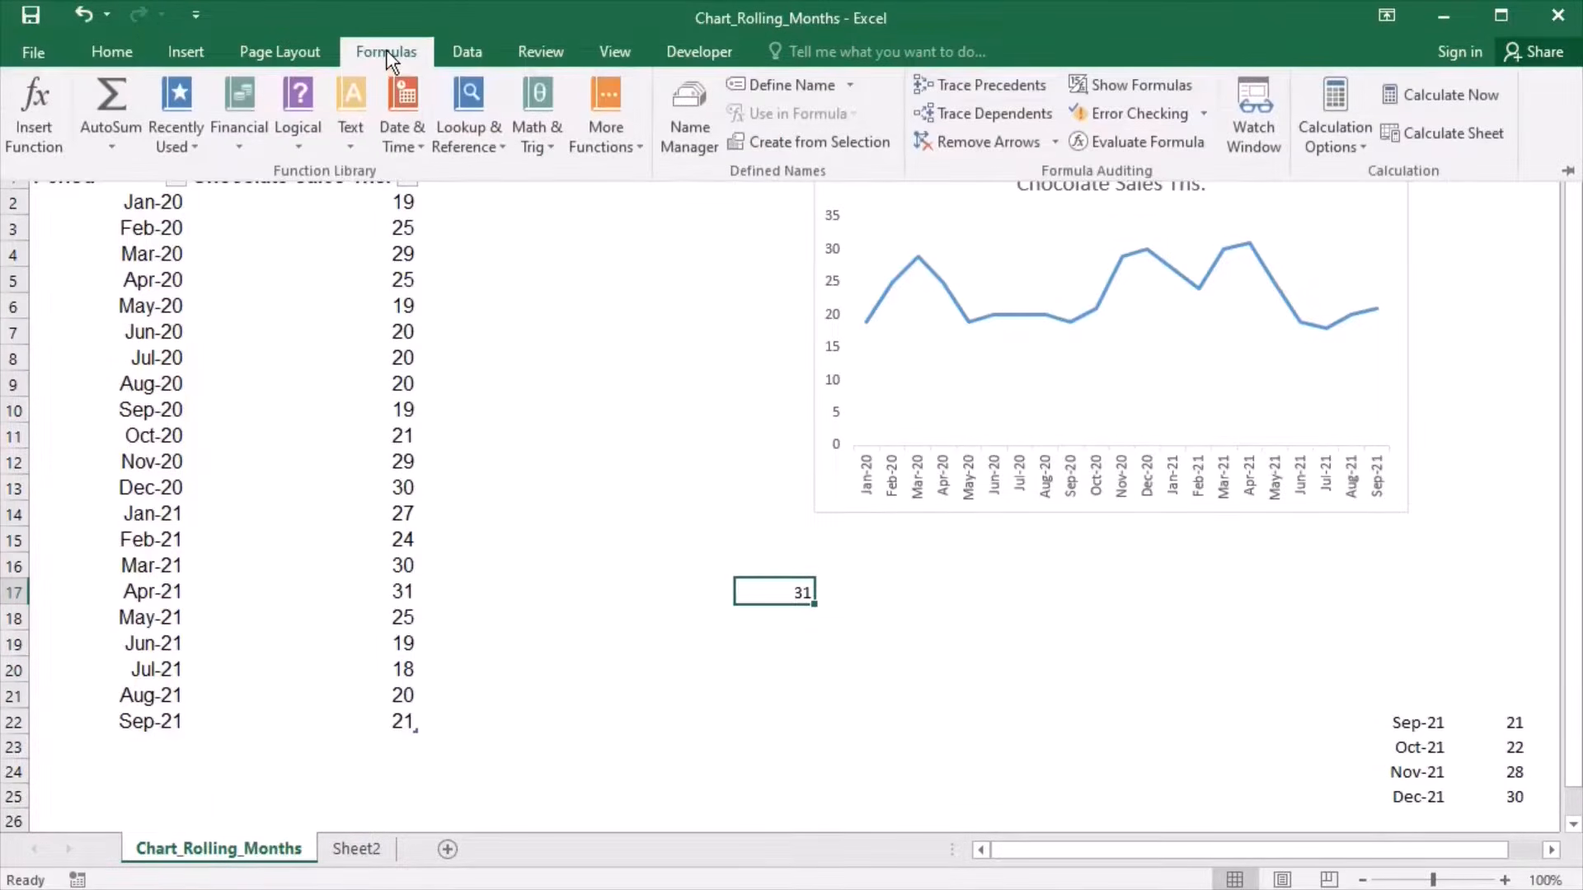
{"action": "left_click", "coordinate": [850, 86]}
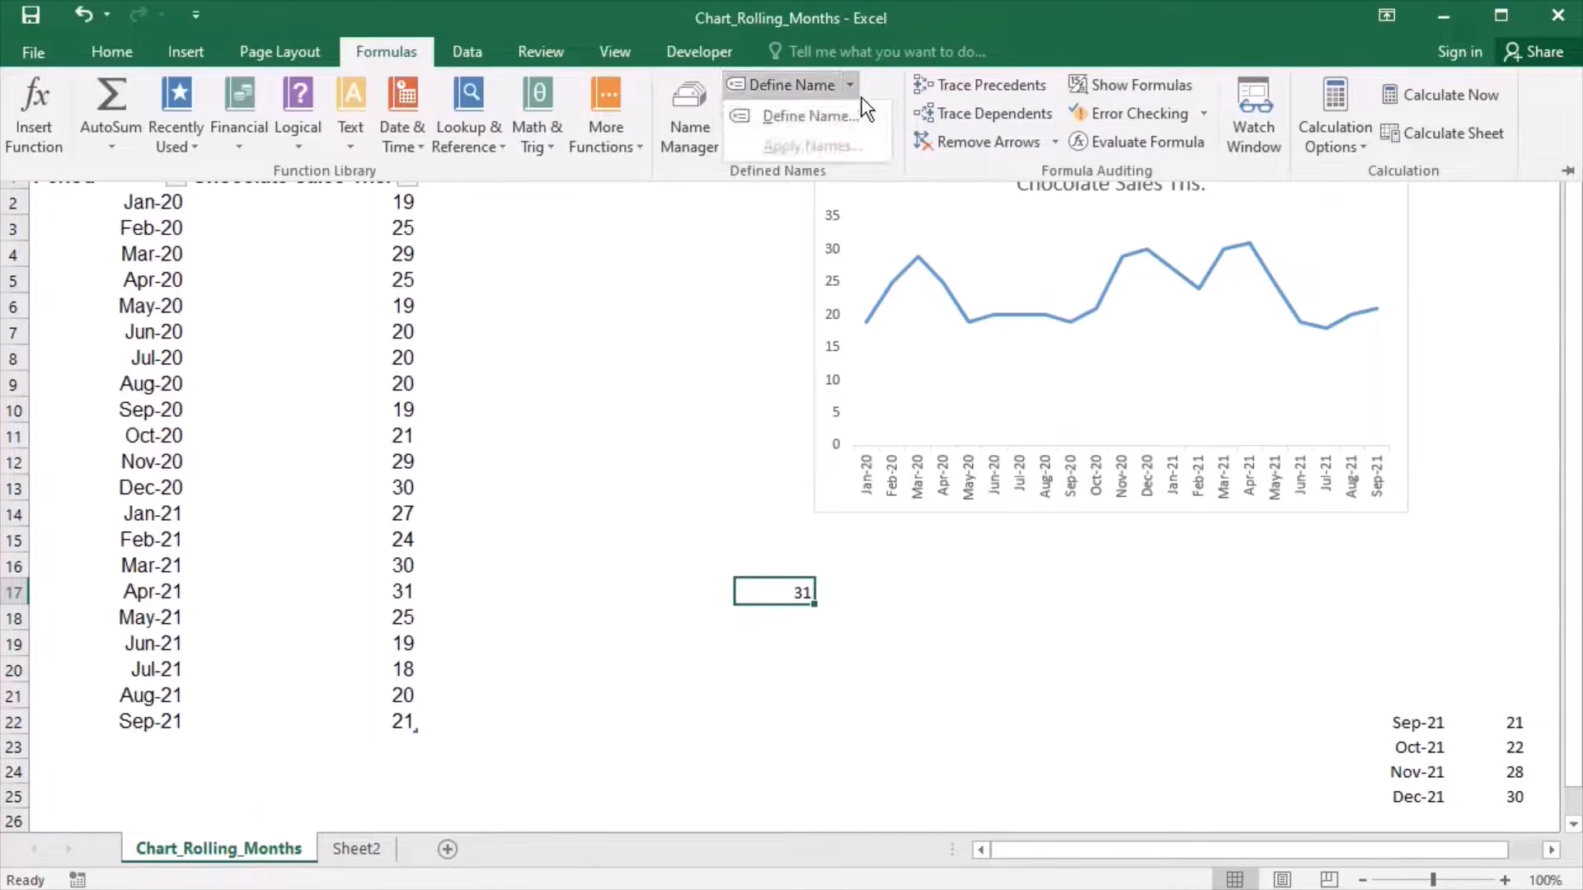
{"action": "left_click", "coordinate": [837, 118]}
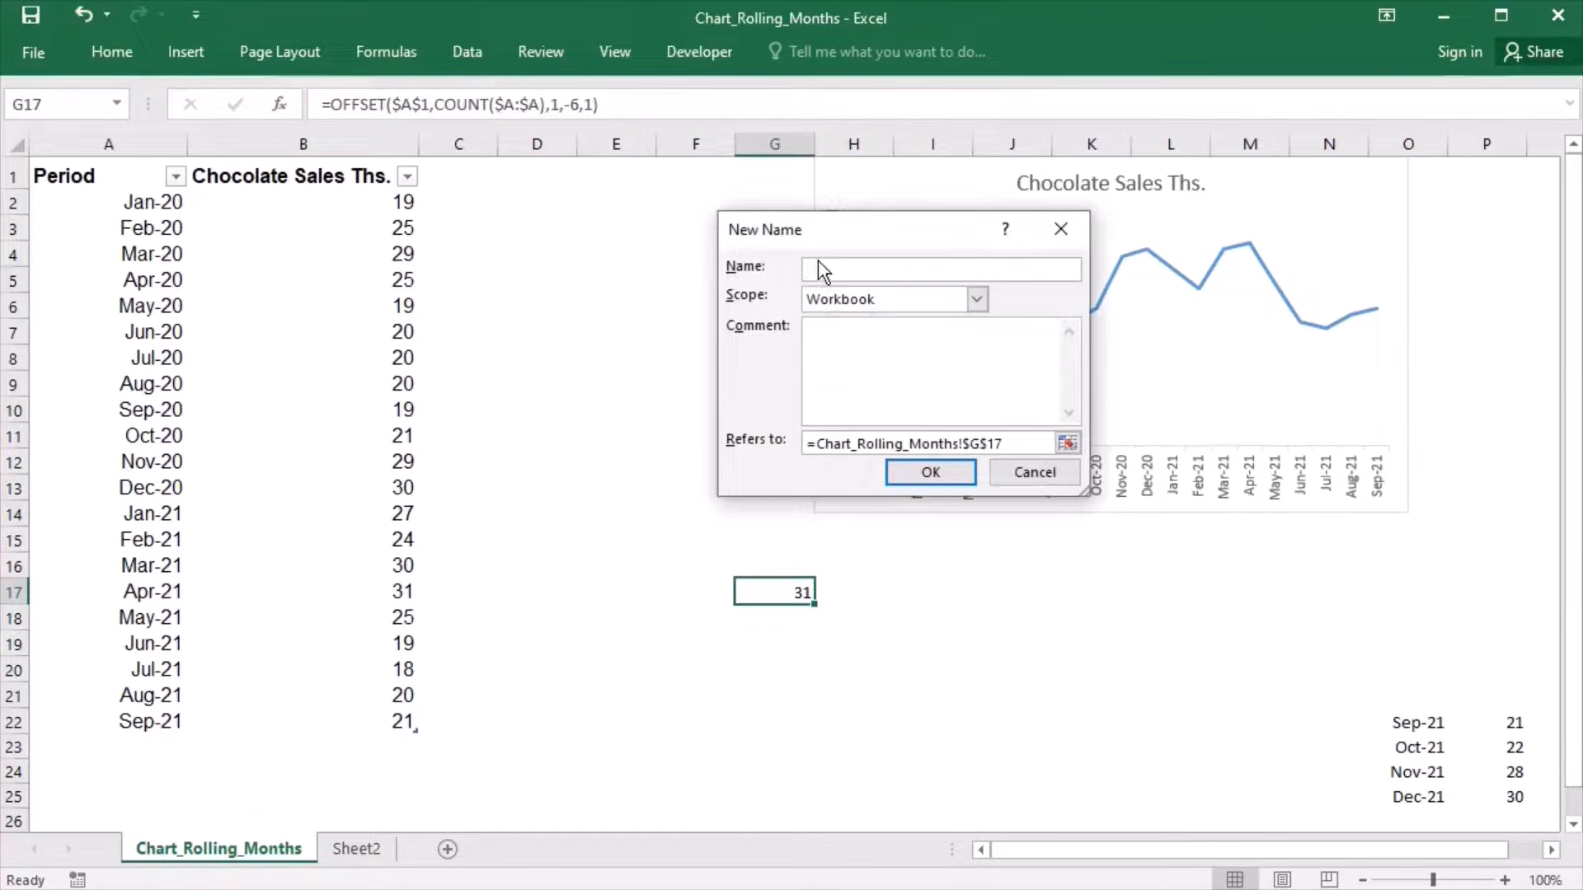
{"action": "type", "text": "Rollingvalues"}
{"action": "left_click_drag", "start_coordinate": [1018, 445], "coordinate": [803, 445]}
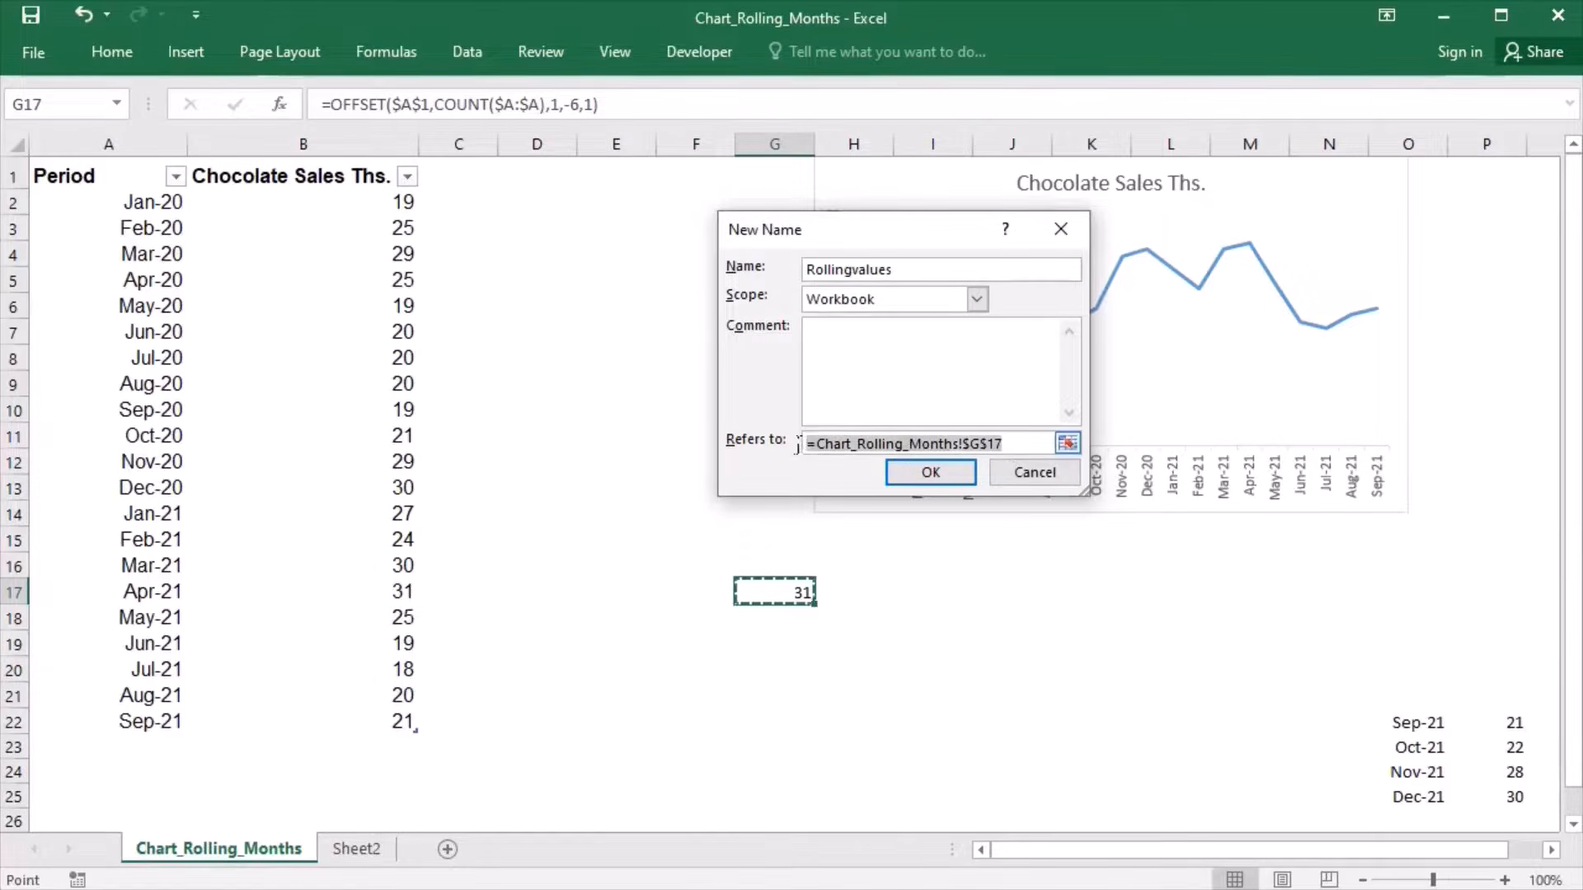
{"action": "key", "text": "ctrl+v"}
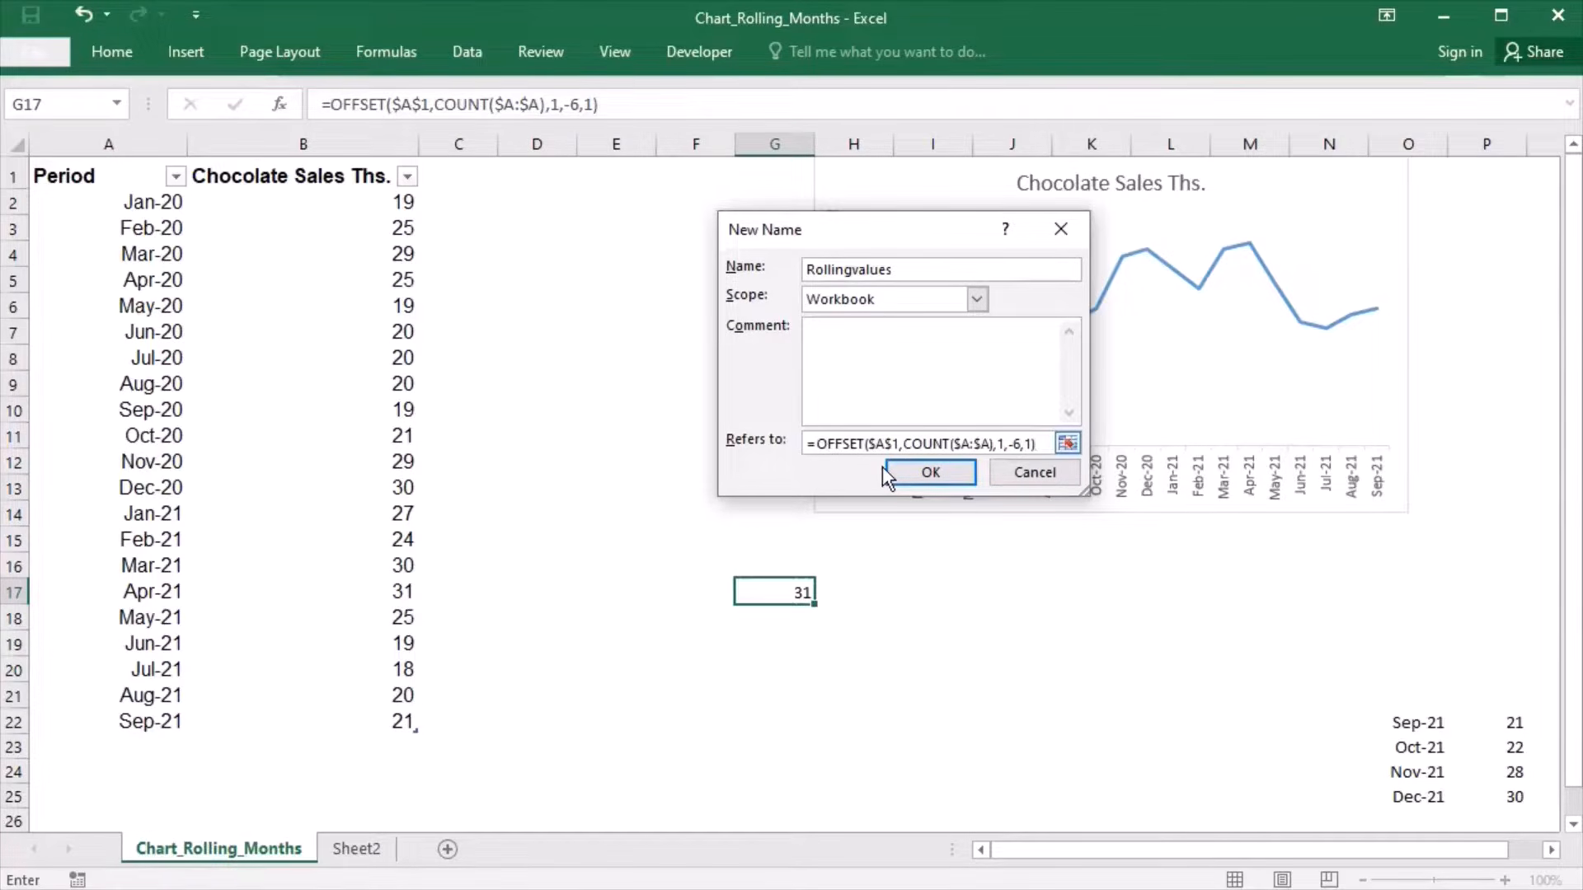
{"action": "left_click", "coordinate": [937, 483]}
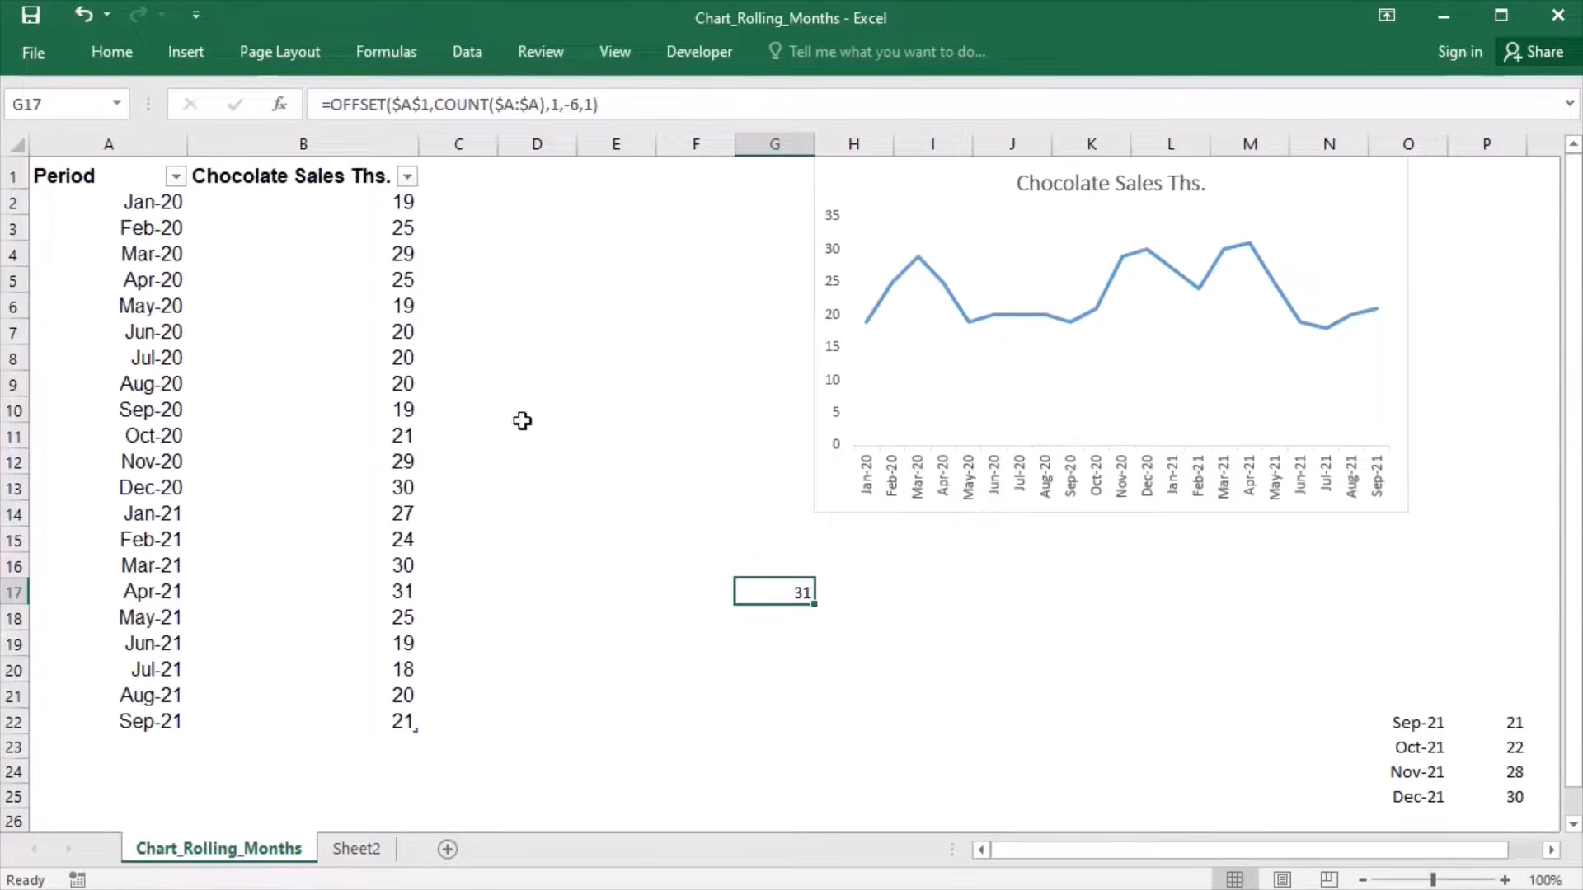
- Start another workbook-scoped defined name called Rollingaxislabels
{"action": "left_click", "coordinate": [404, 53]}
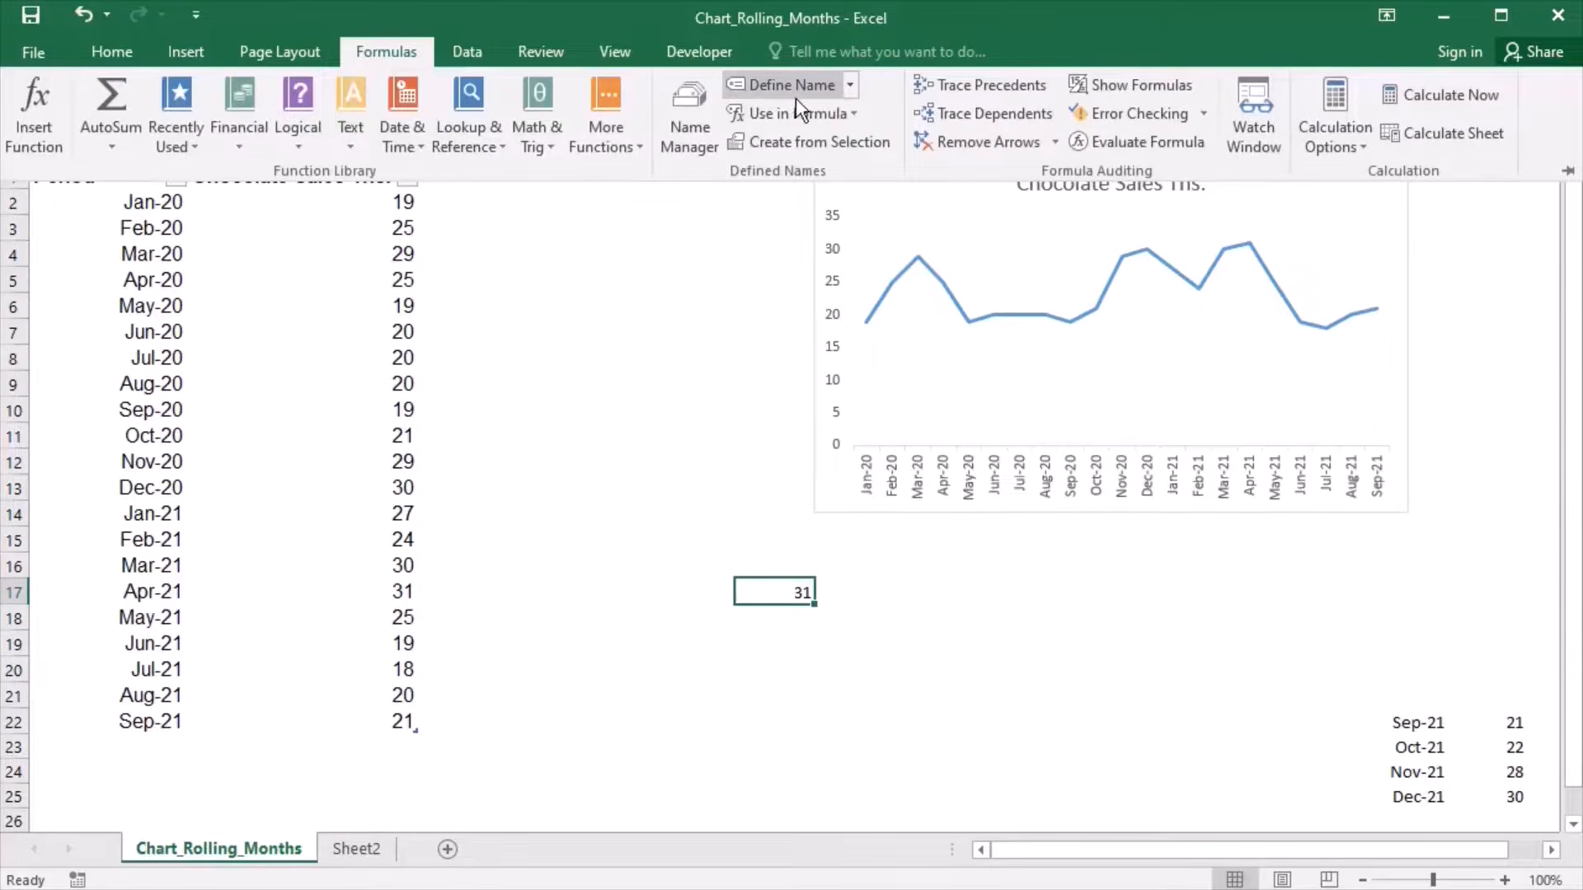
{"action": "left_click", "coordinate": [849, 85]}
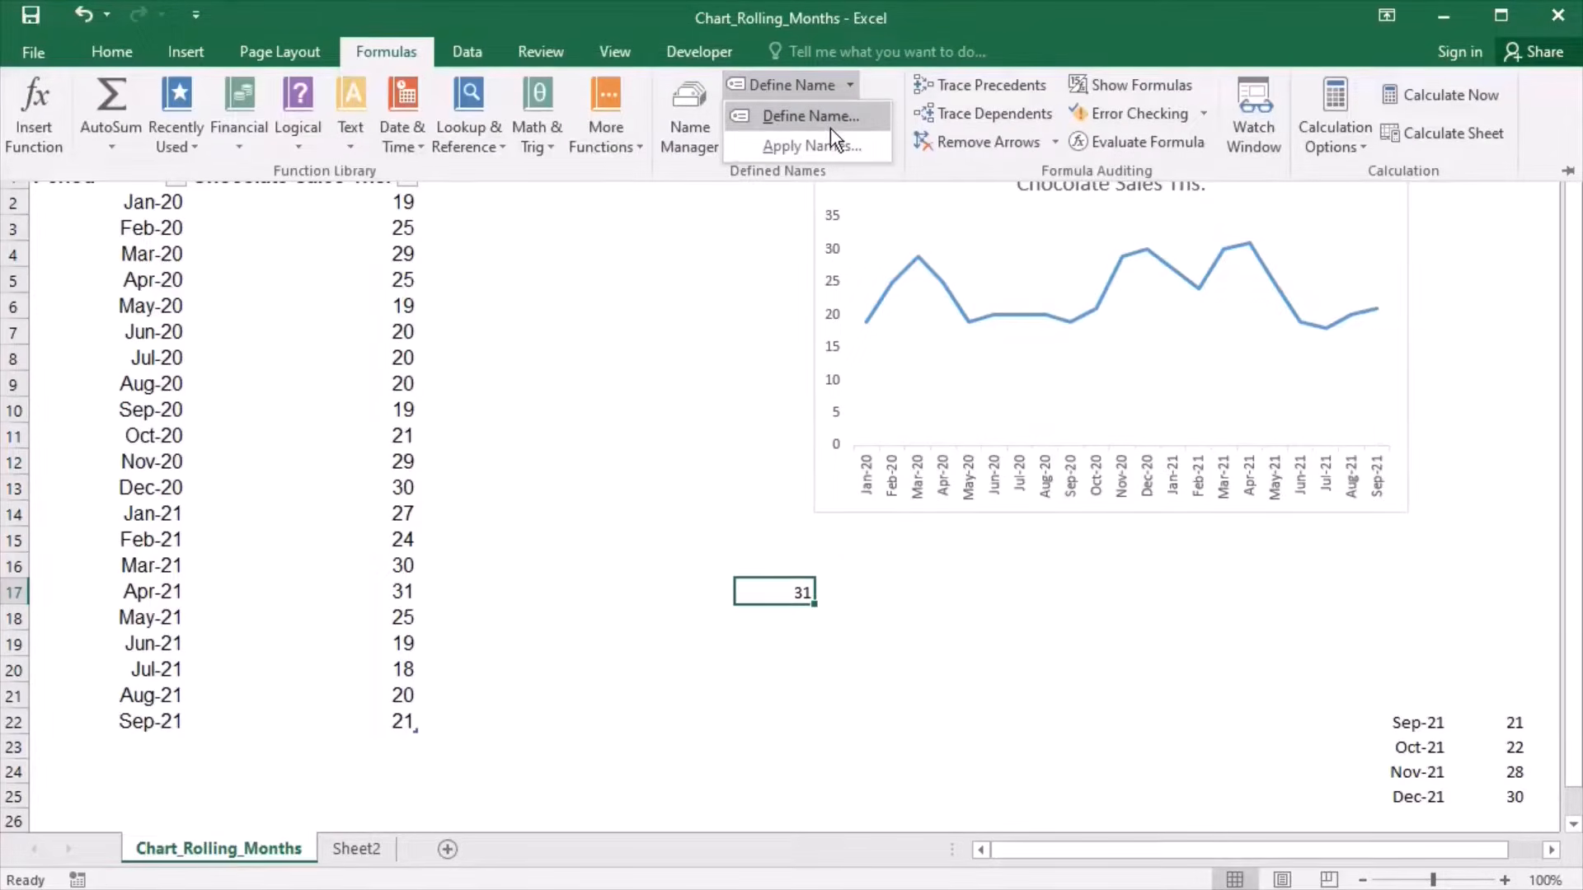
{"action": "left_click", "coordinate": [829, 123]}
{"action": "type", "text": "Rollingaxislabels"}
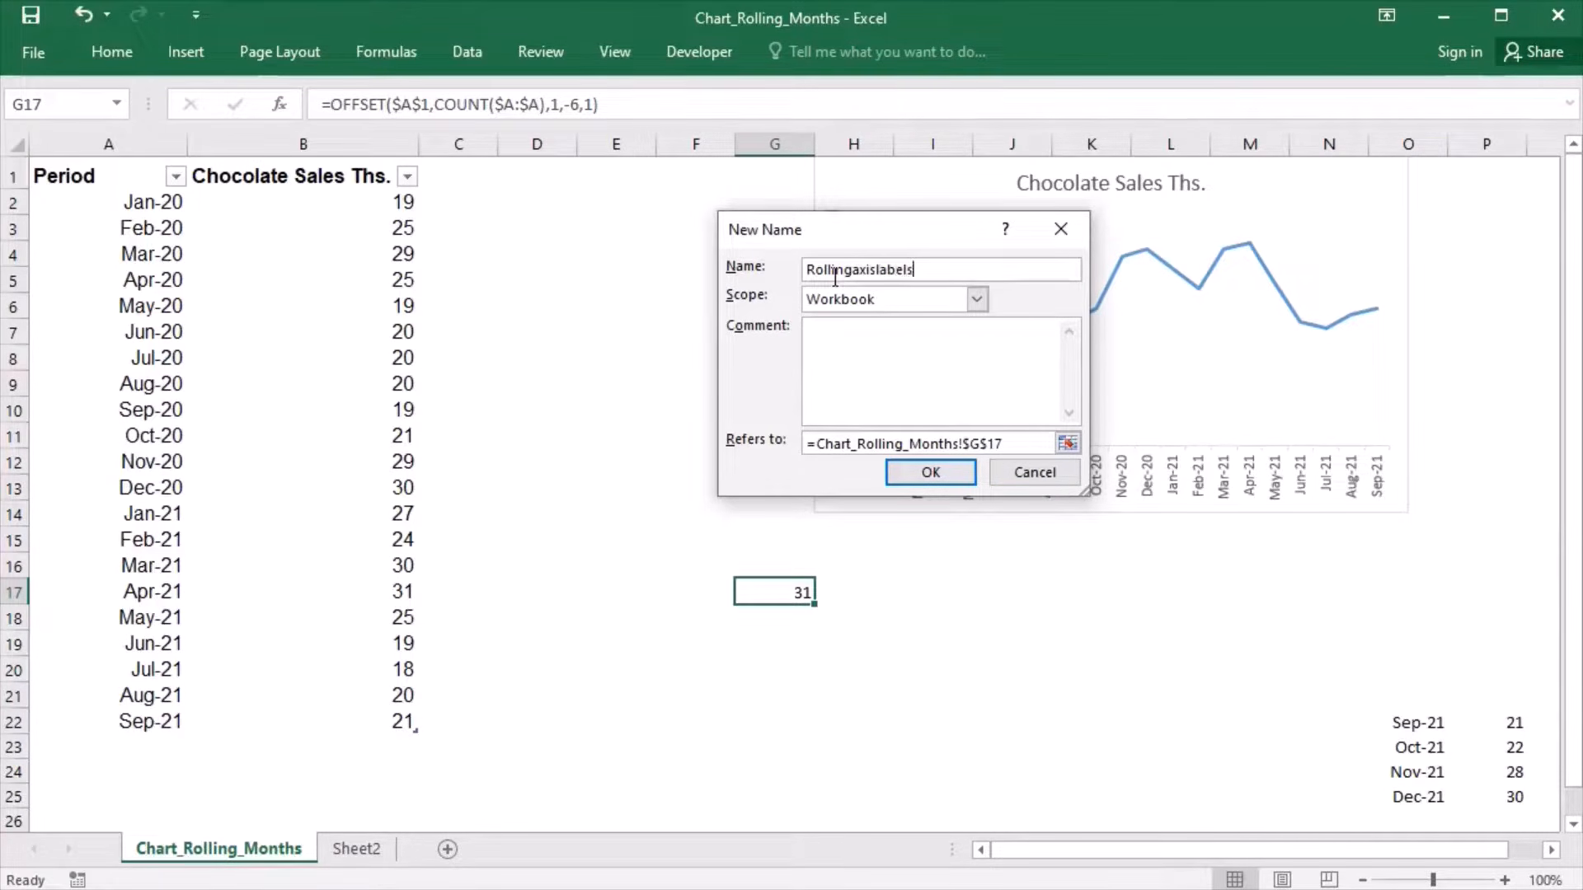
- Adapt the copied formula in the comment box, move it into the name's reference as =OFFSET($A$1,COUNT($A:$A),0,-6,1), and save the name
{"action": "left_click", "coordinate": [876, 358]}
{"action": "key", "text": "ctrl+v"}
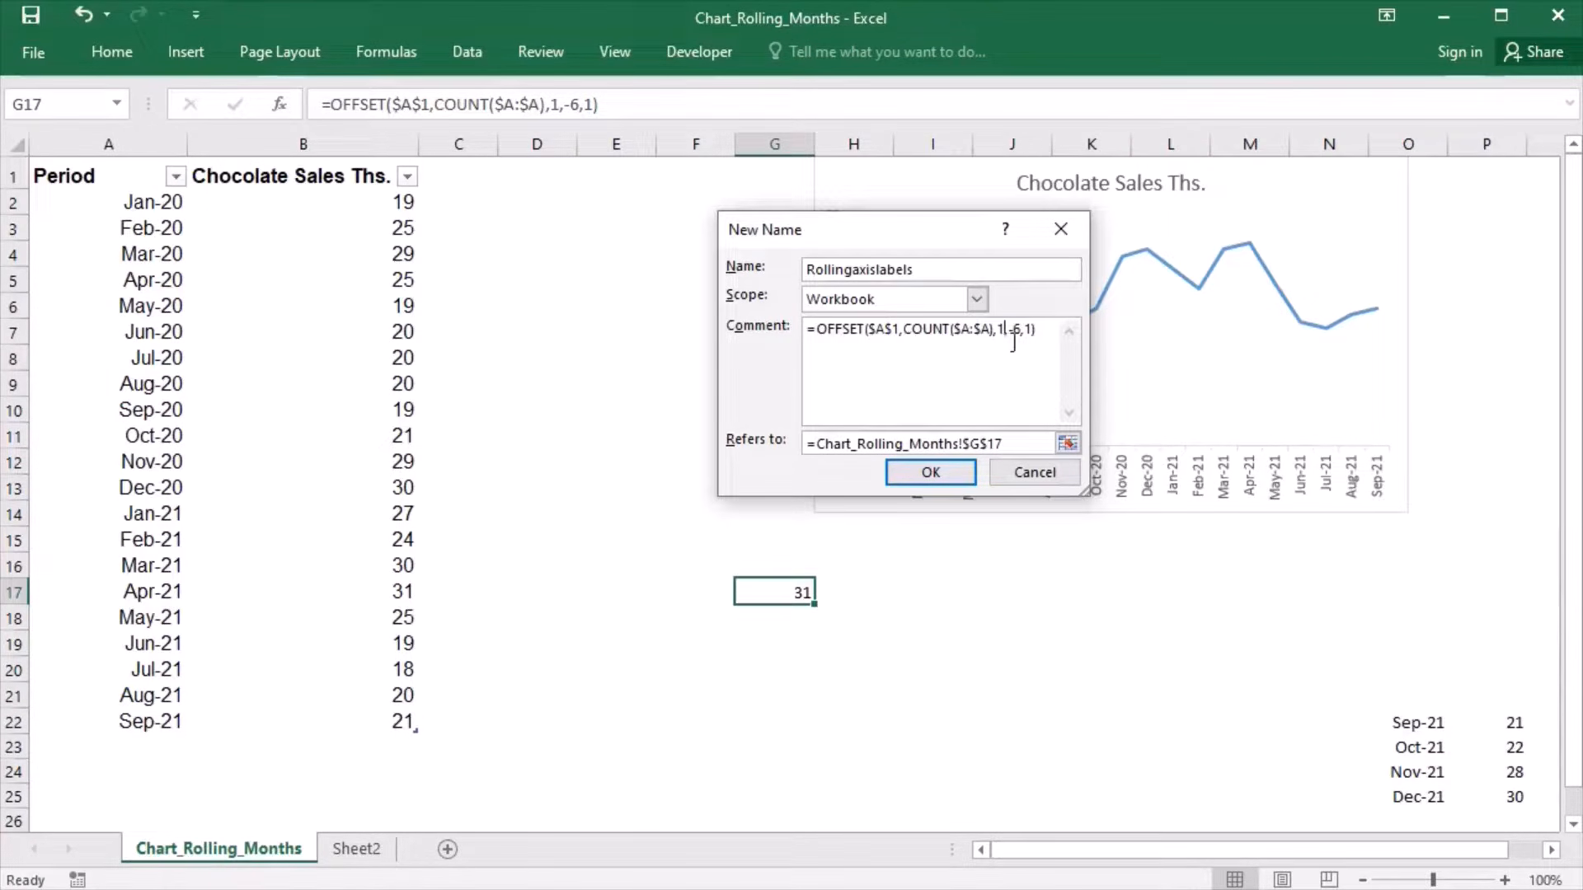
{"action": "key", "text": "Left"}
{"action": "key", "text": "Left"}
{"action": "key", "text": "Left"}
{"action": "key", "text": "Left"}
{"action": "key", "text": "Left"}
{"action": "key", "text": "Left"}
{"action": "key", "text": "BackSpace"}
{"action": "type", "text": "0"}
{"action": "left_click", "coordinate": [819, 340], "text": "shift"}
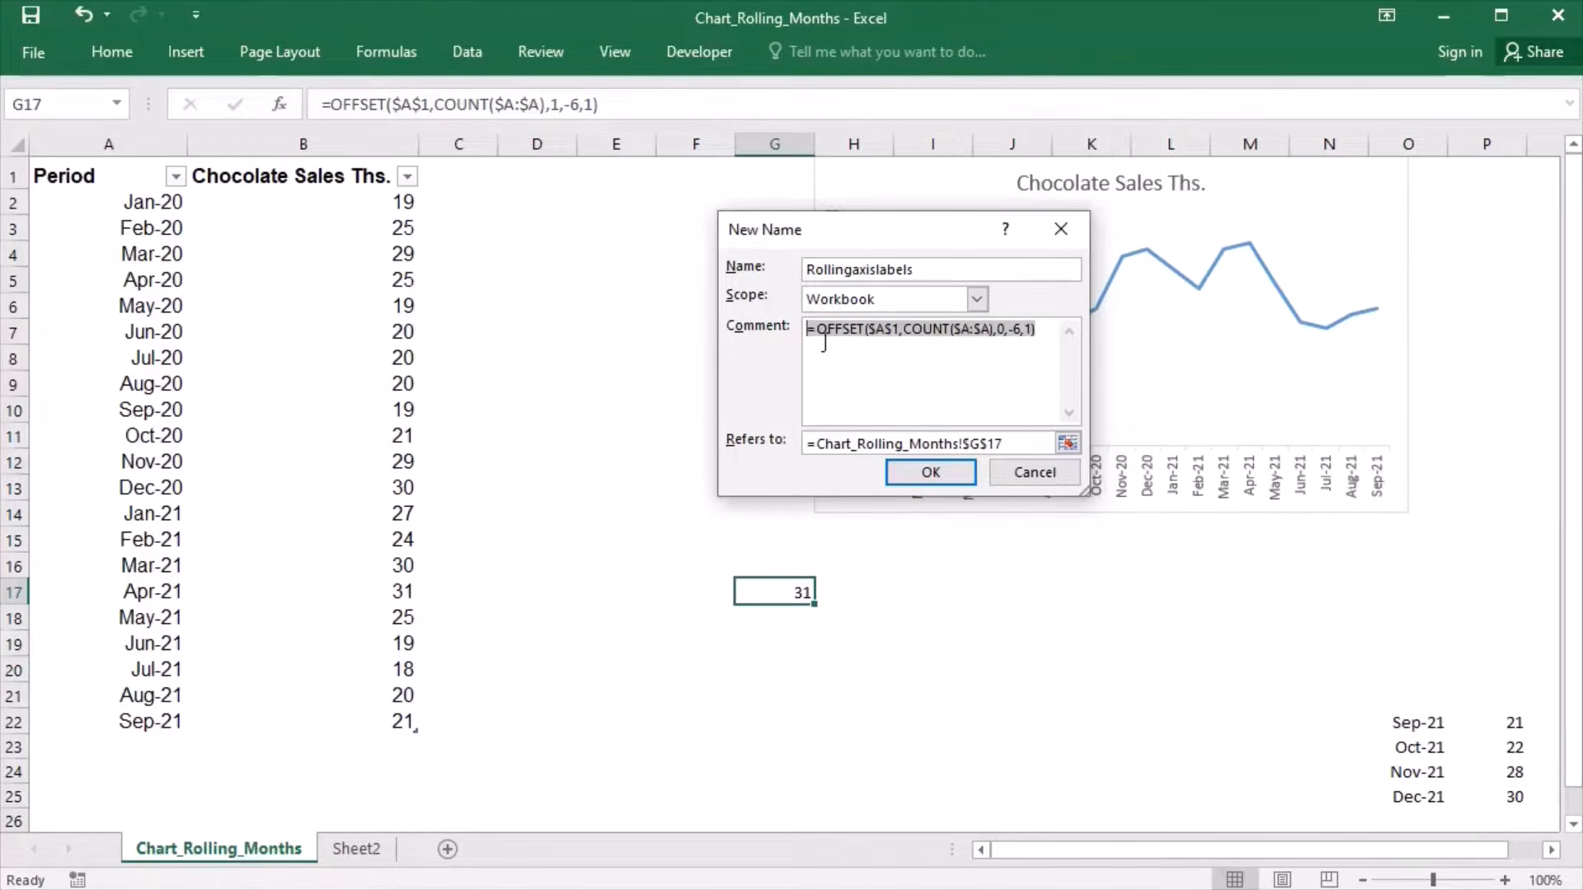
{"action": "key", "text": "ctrl+x"}
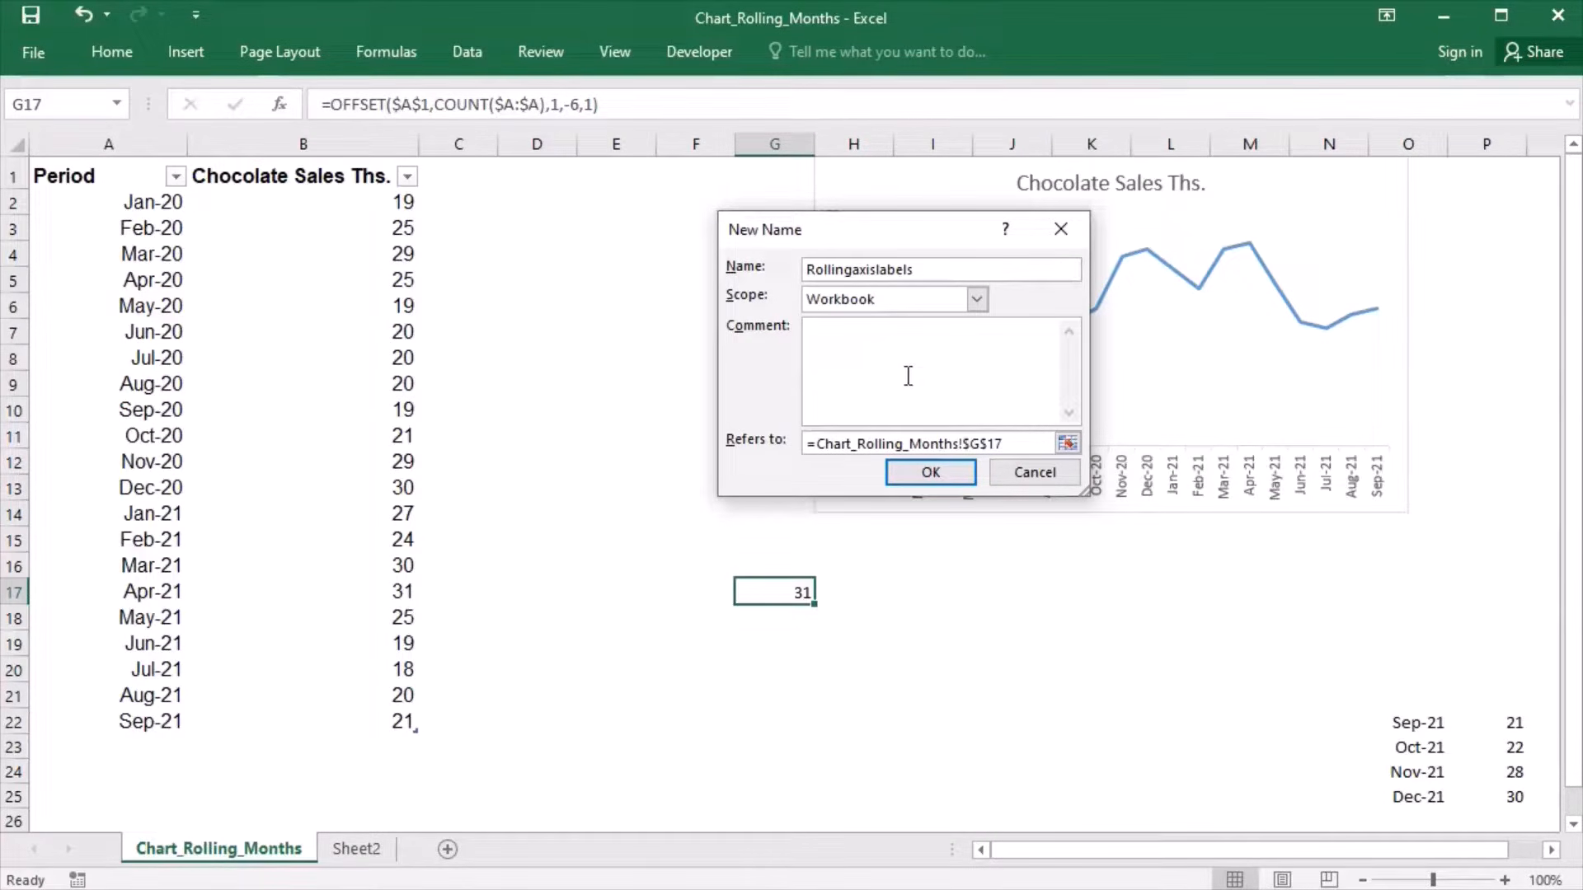
{"action": "left_click_drag", "start_coordinate": [1027, 446], "coordinate": [843, 445]}
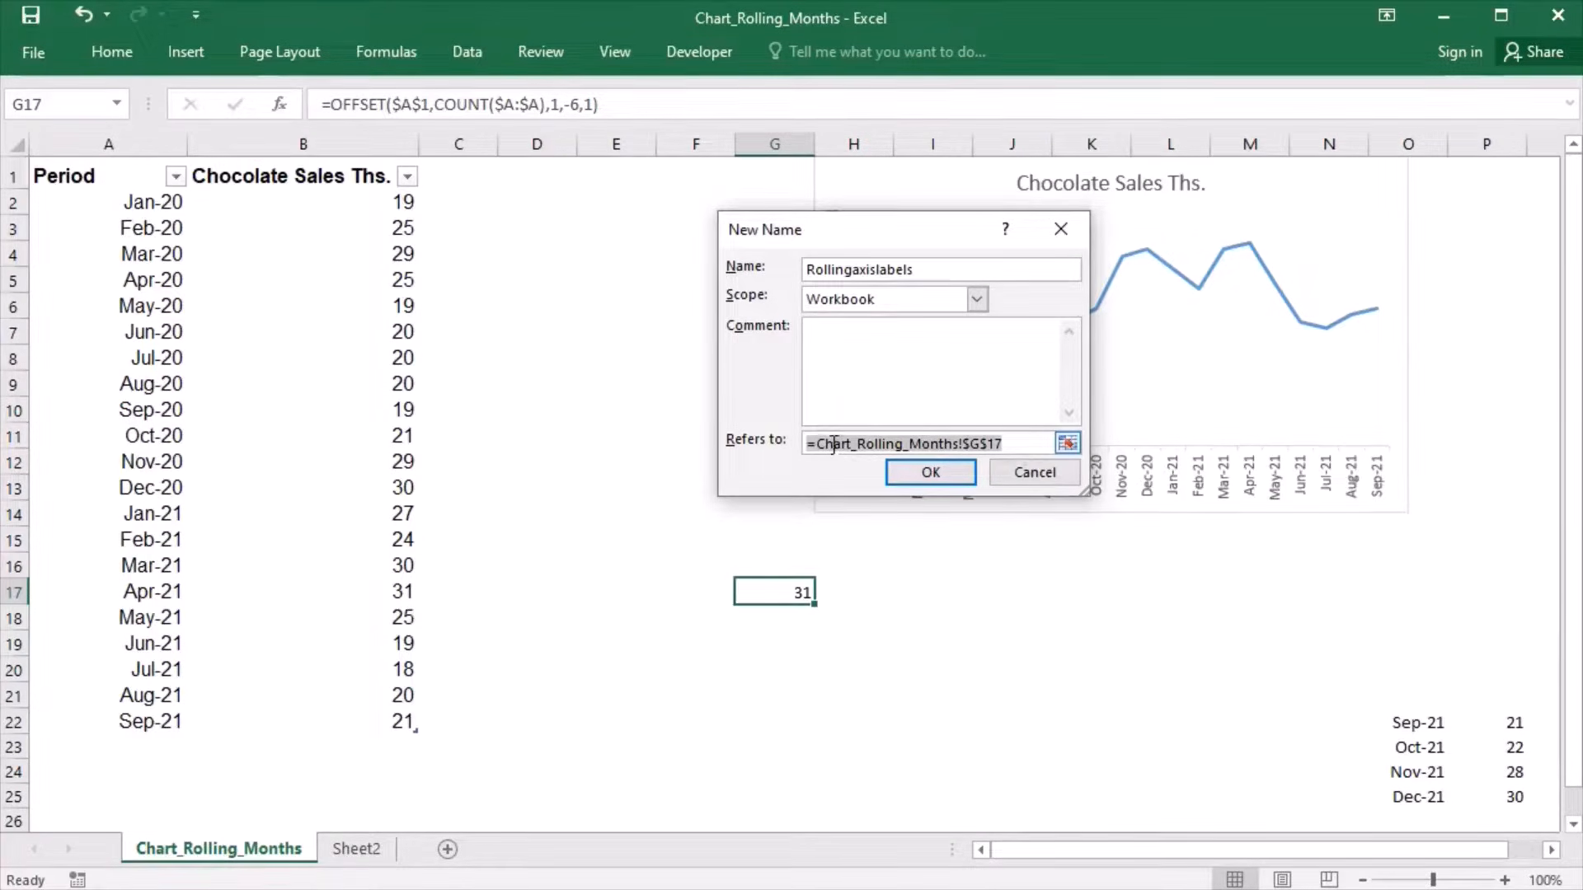
{"action": "key", "text": "ctrl+v"}
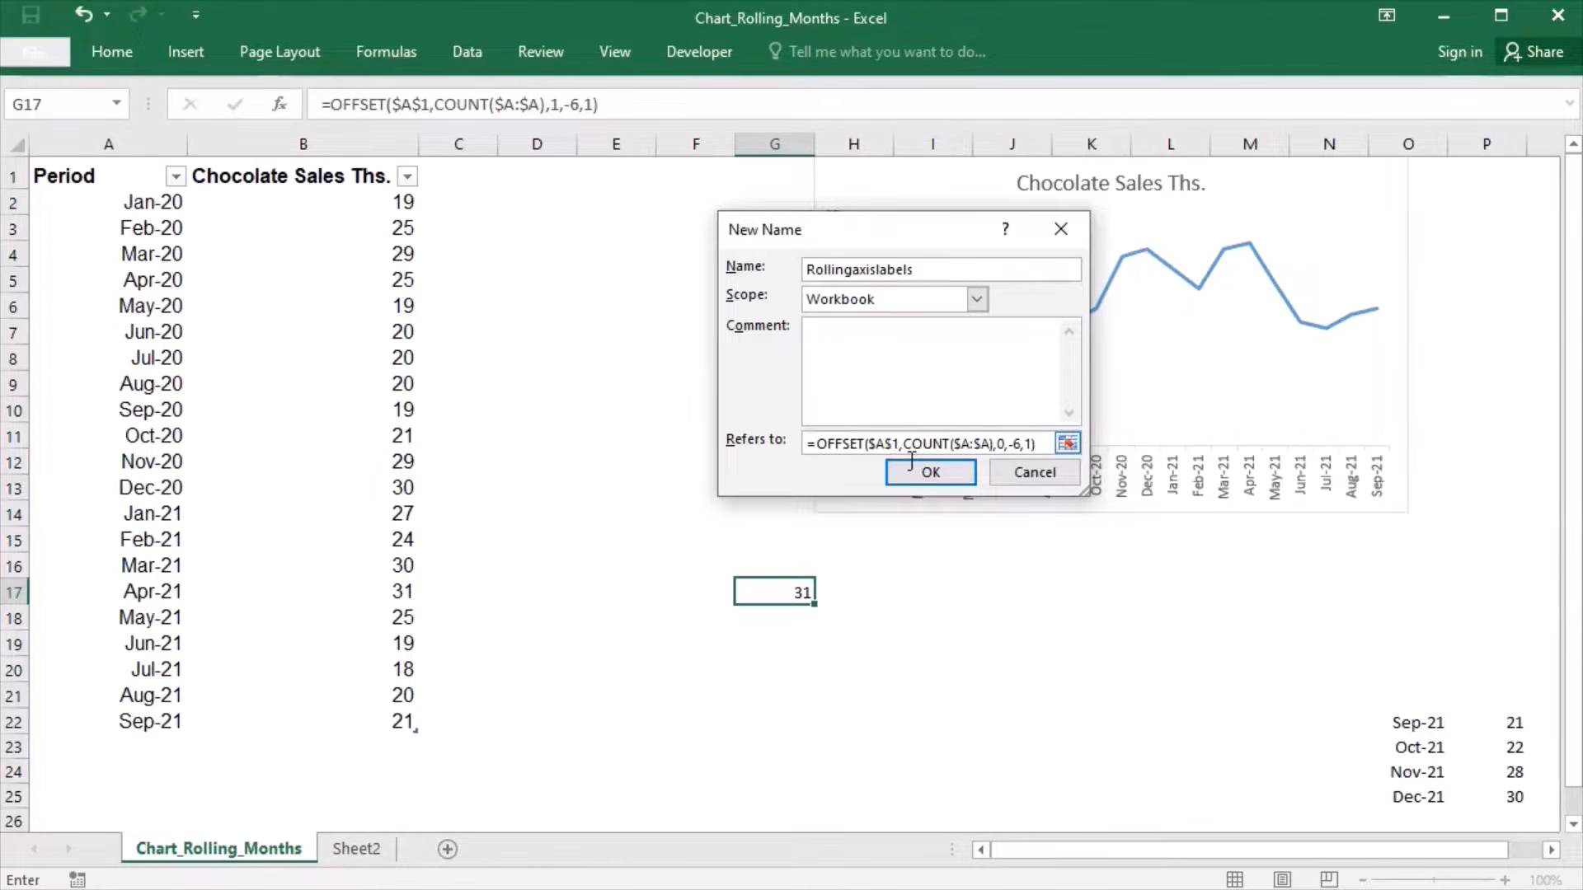
{"action": "left_click", "coordinate": [951, 488]}
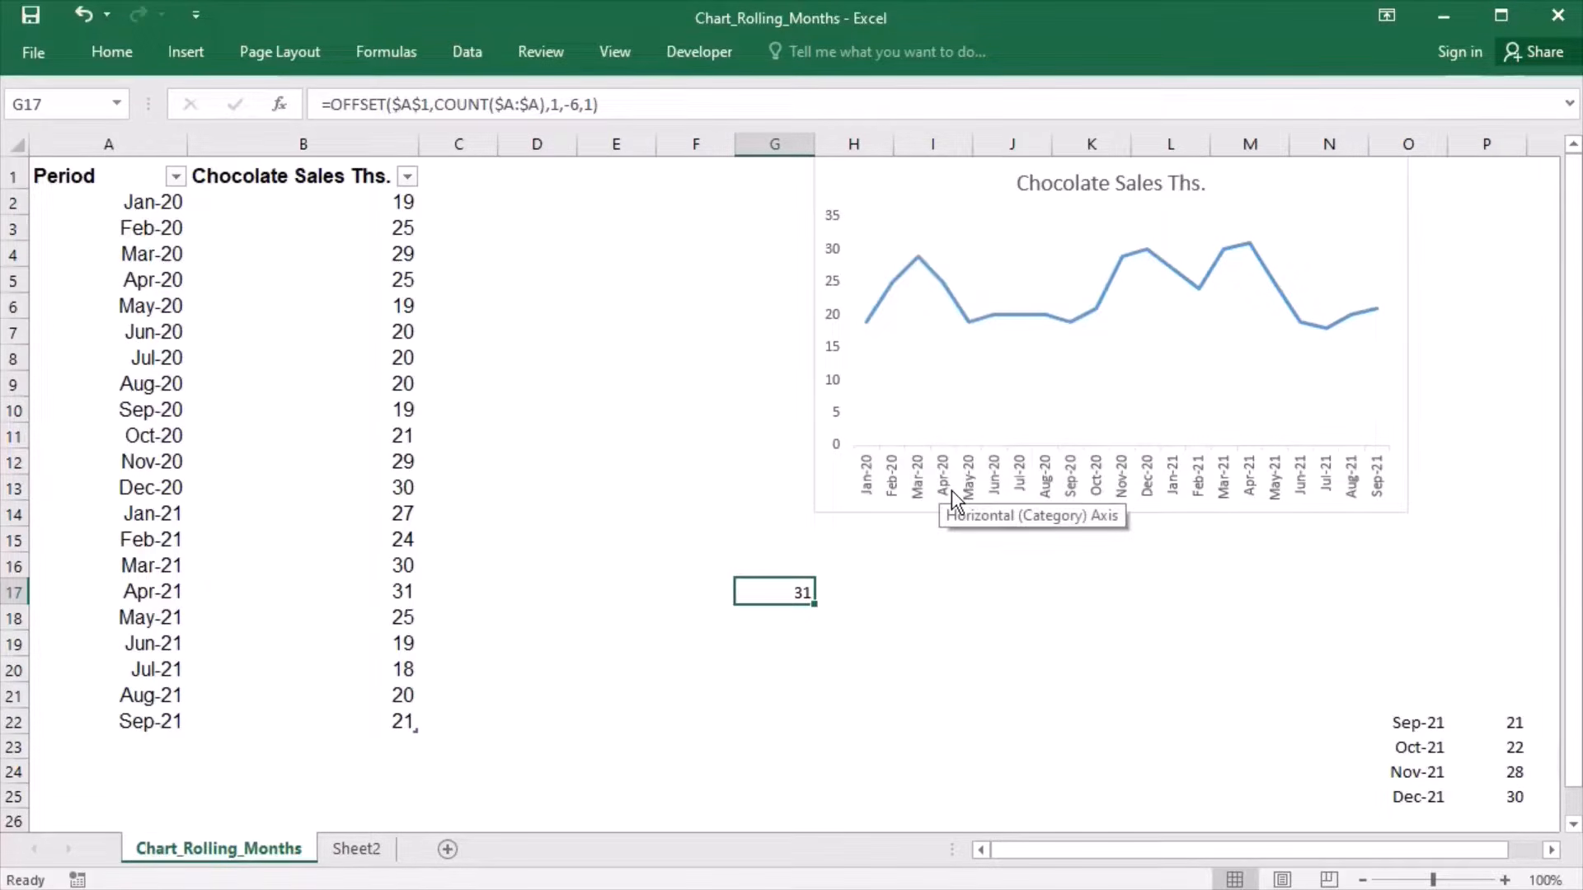
- Review the workbook's defined names, checking the entries and references of Rollingaxislabels and Rollingvalues
{"action": "left_click", "coordinate": [400, 62]}
{"action": "left_click", "coordinate": [710, 117]}
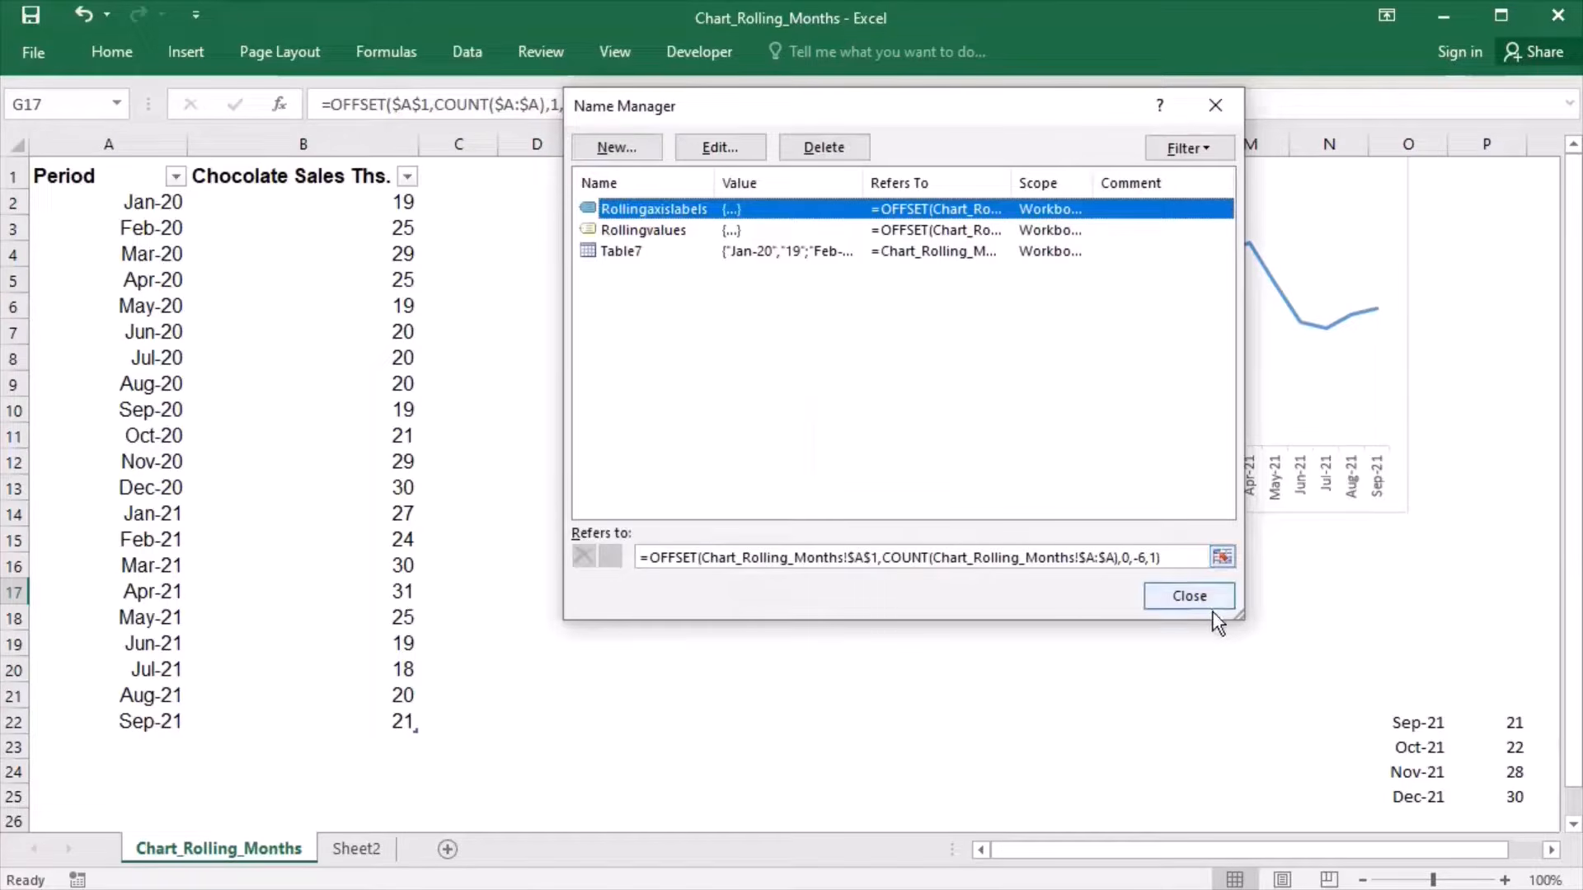
{"action": "left_click", "coordinate": [1189, 596]}
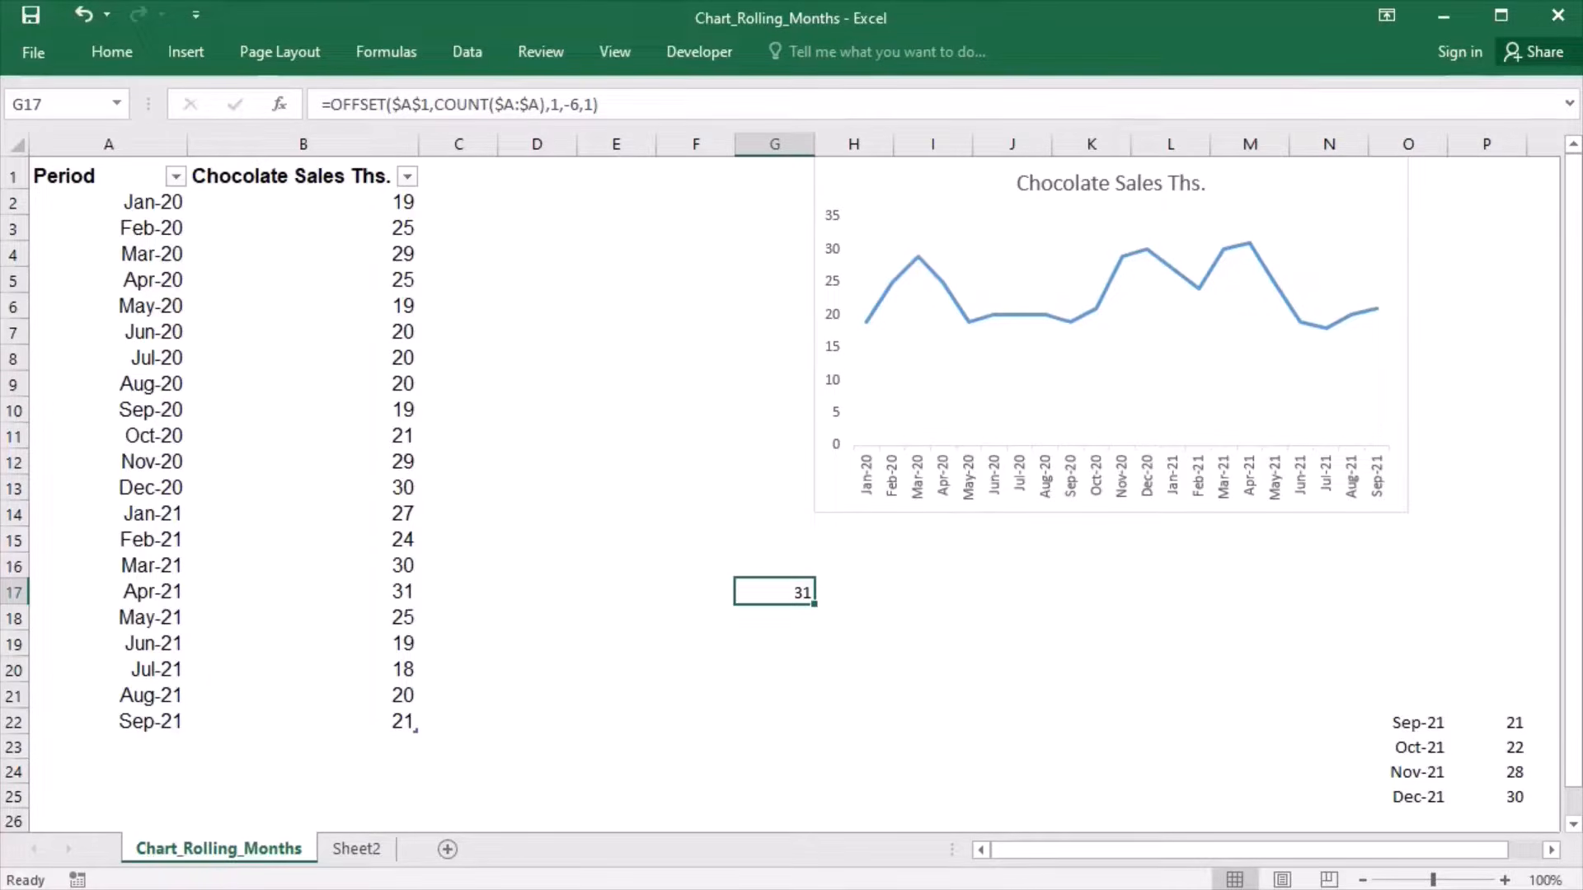
- Set the values of the chart's Chocolate Sales Ths. series to =Chart_Rolling_Months!Rollingvalues
{"action": "right_click", "coordinate": [1075, 321]}
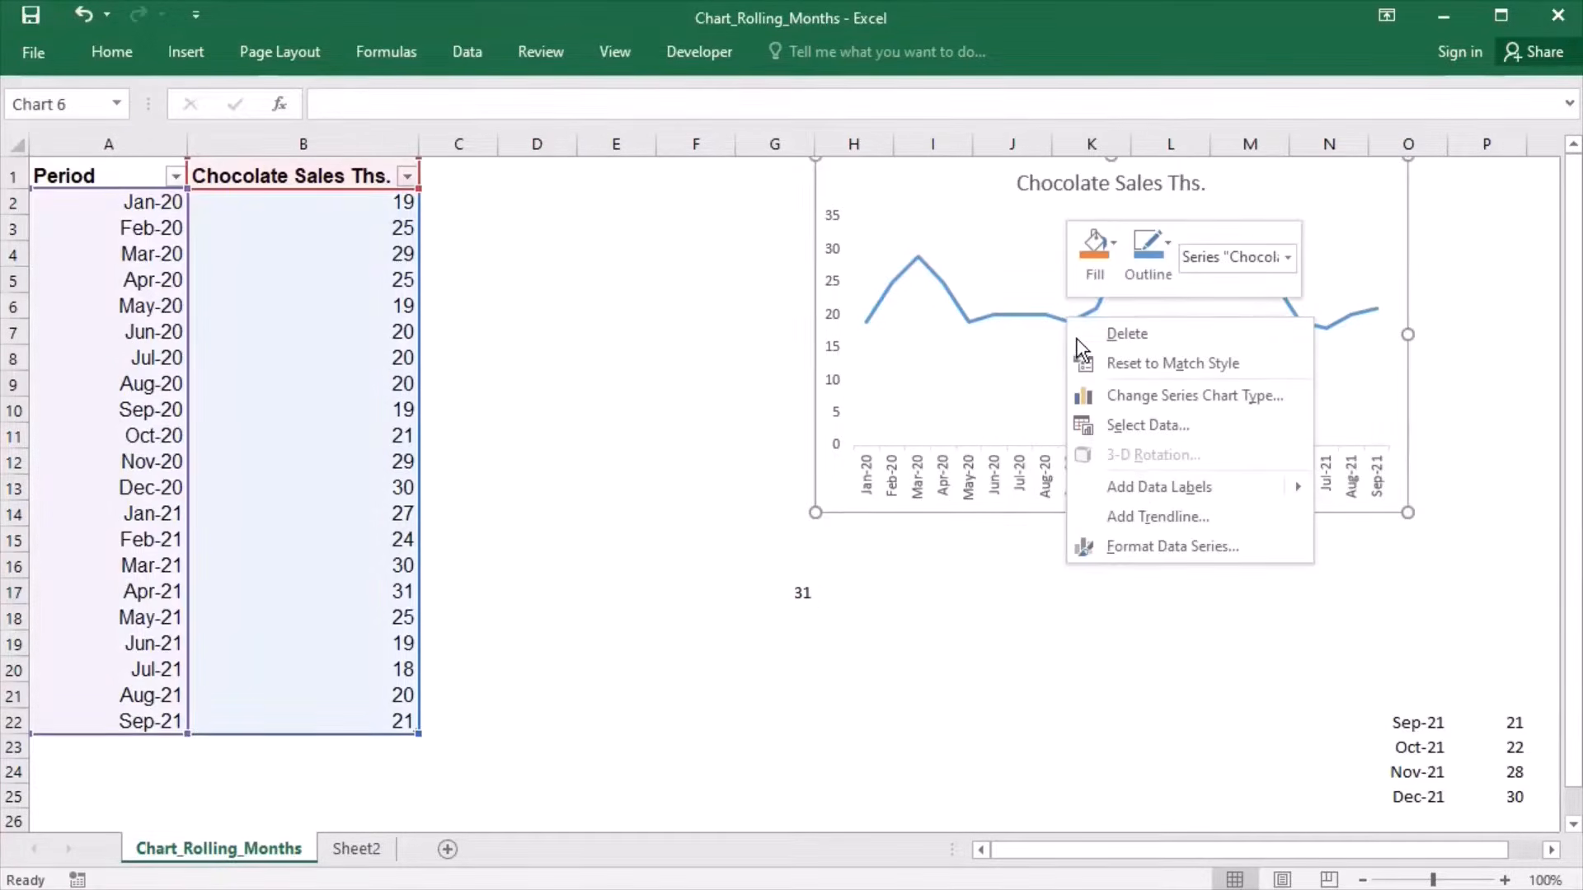
{"action": "left_click", "coordinate": [1145, 425]}
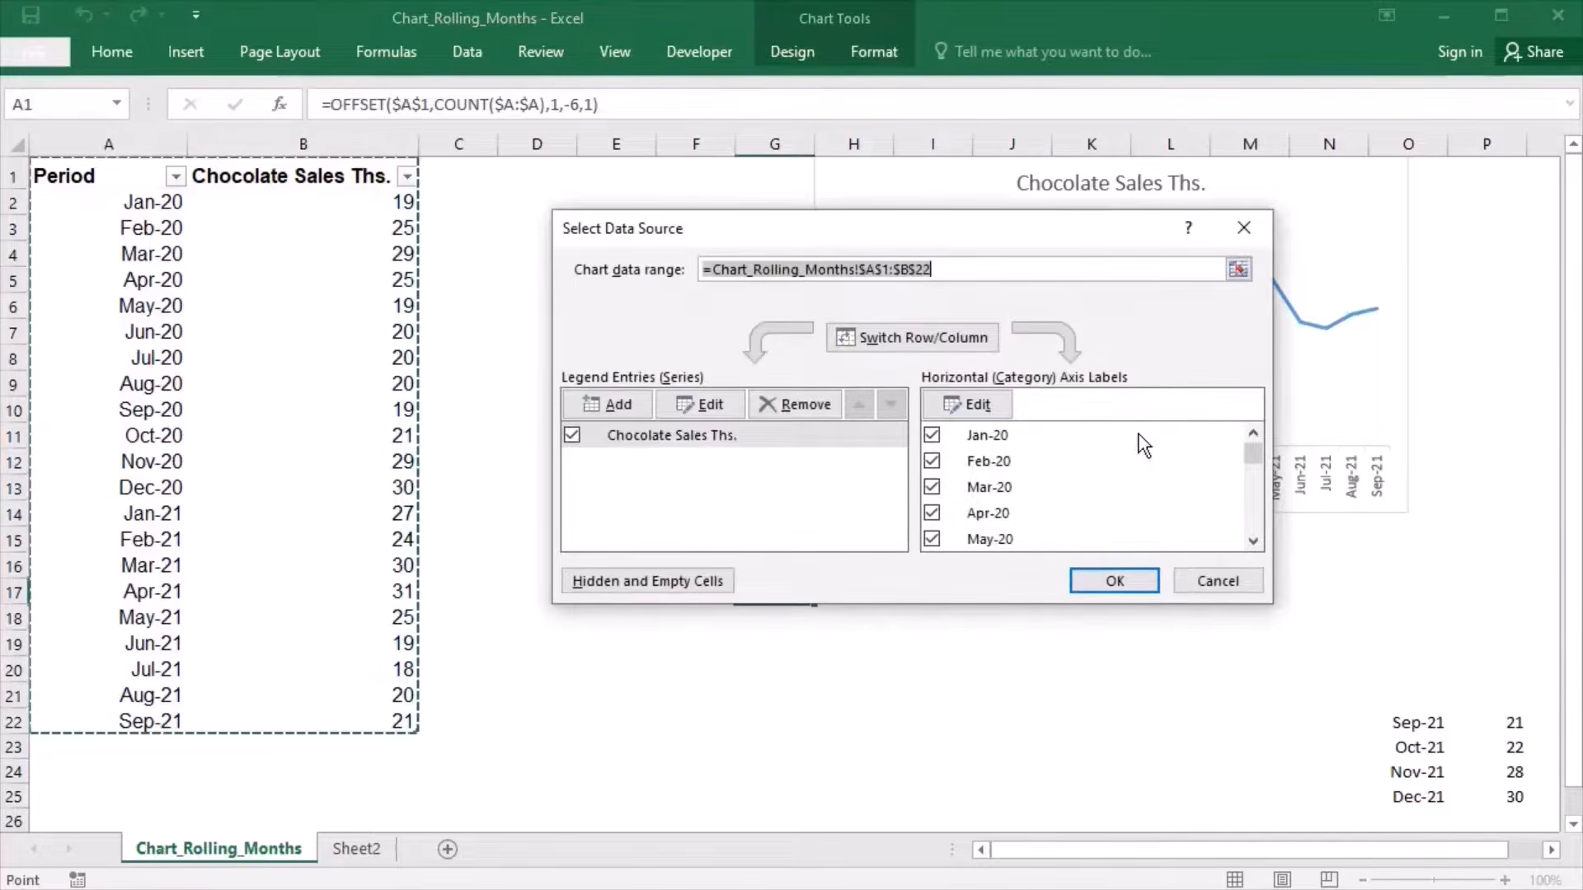
{"action": "left_click", "coordinate": [677, 442]}
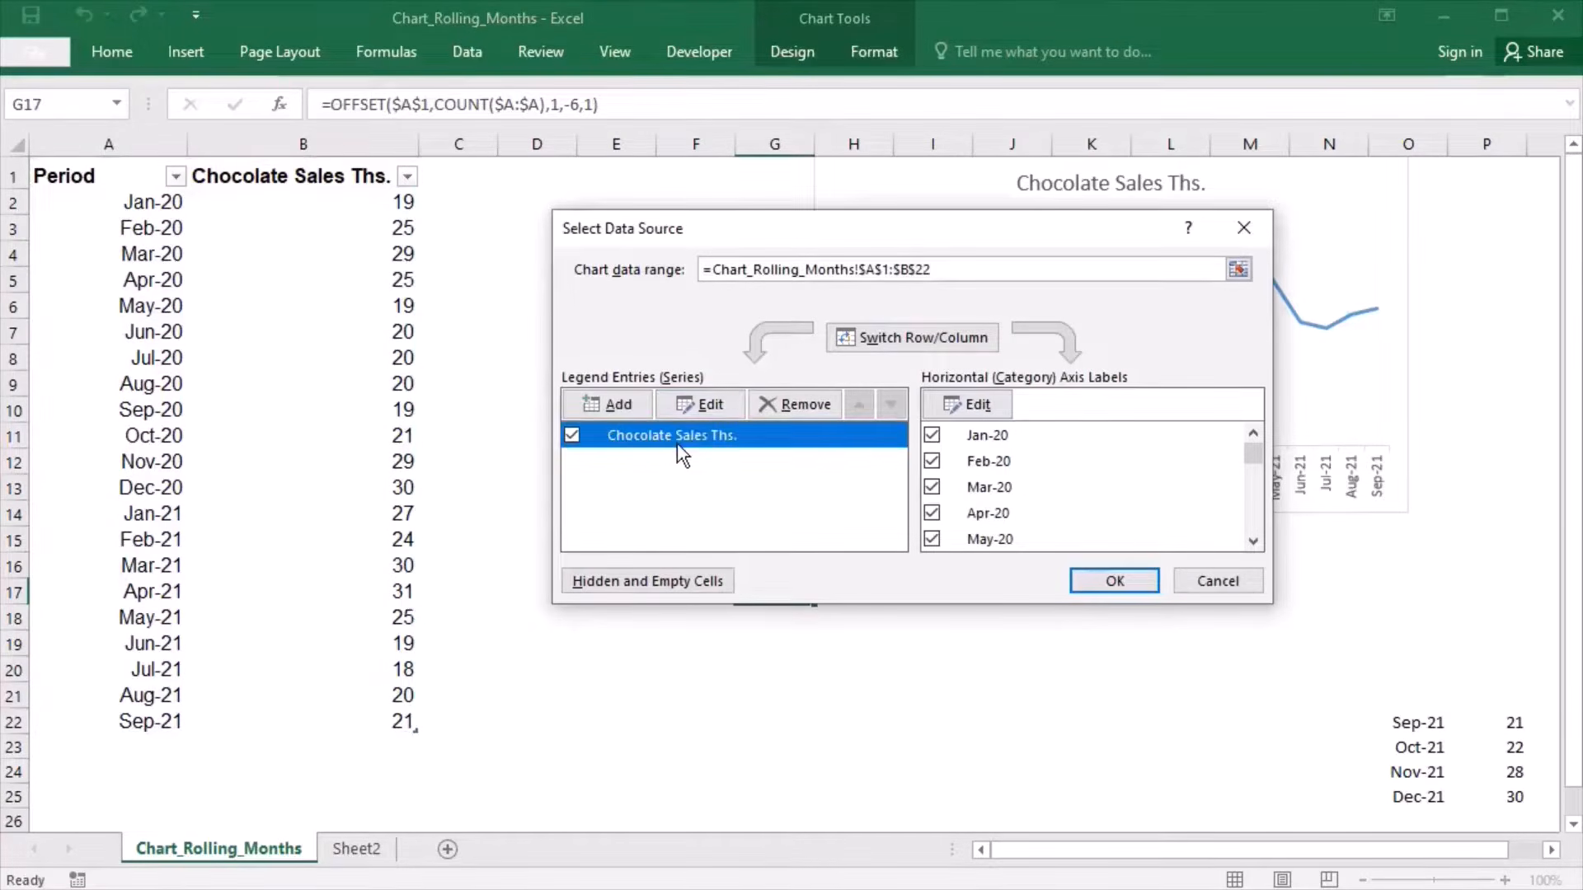
{"action": "left_click", "coordinate": [700, 405]}
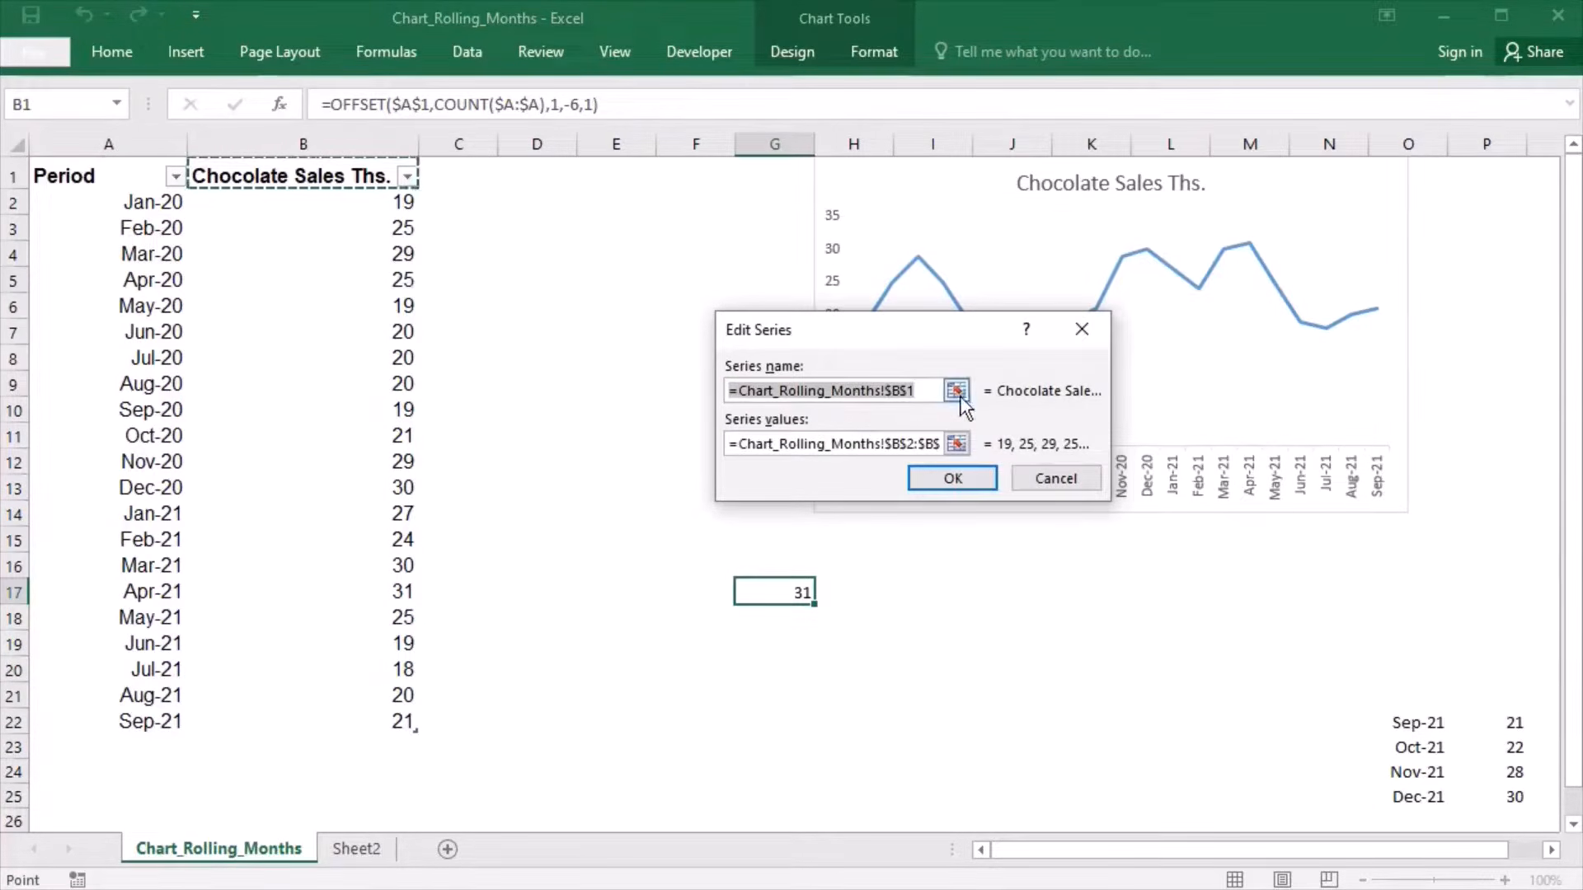
{"action": "left_click", "coordinate": [956, 444]}
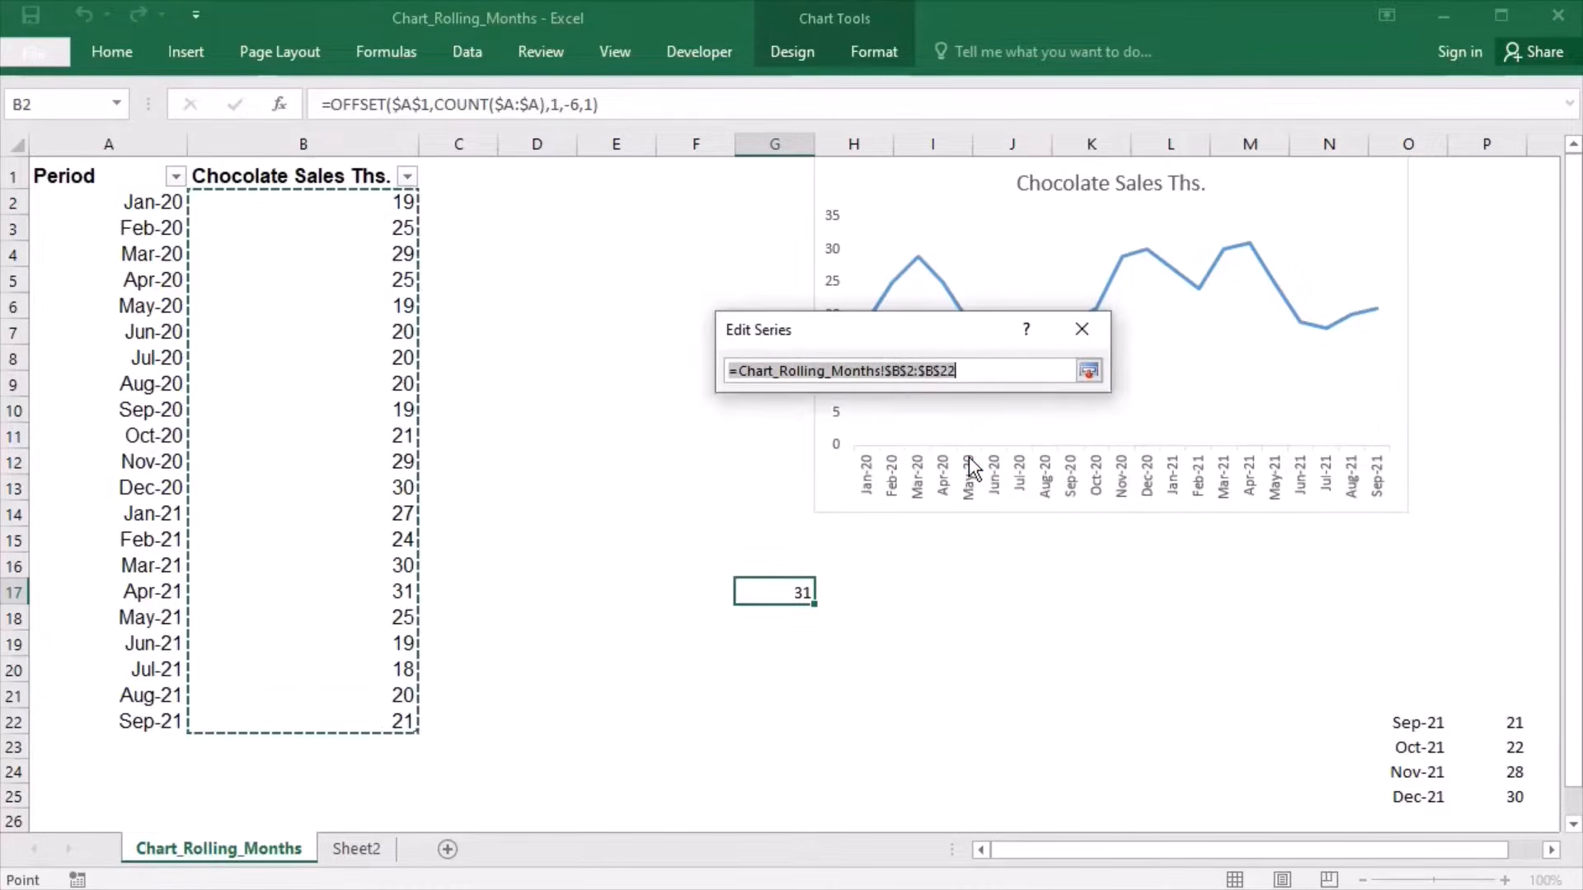
{"action": "left_click", "coordinate": [972, 373]}
{"action": "key", "text": "BackSpace"}
{"action": "key", "text": "BackSpace"}
{"action": "key", "text": "BackSpace"}
{"action": "key", "text": "BackSpace"}
{"action": "key", "text": "BackSpace"}
{"action": "key", "text": "BackSpace"}
{"action": "key", "text": "BackSpace"}
{"action": "key", "text": "BackSpace"}
{"action": "key", "text": "BackSpace"}
{"action": "key", "text": "BackSpace"}
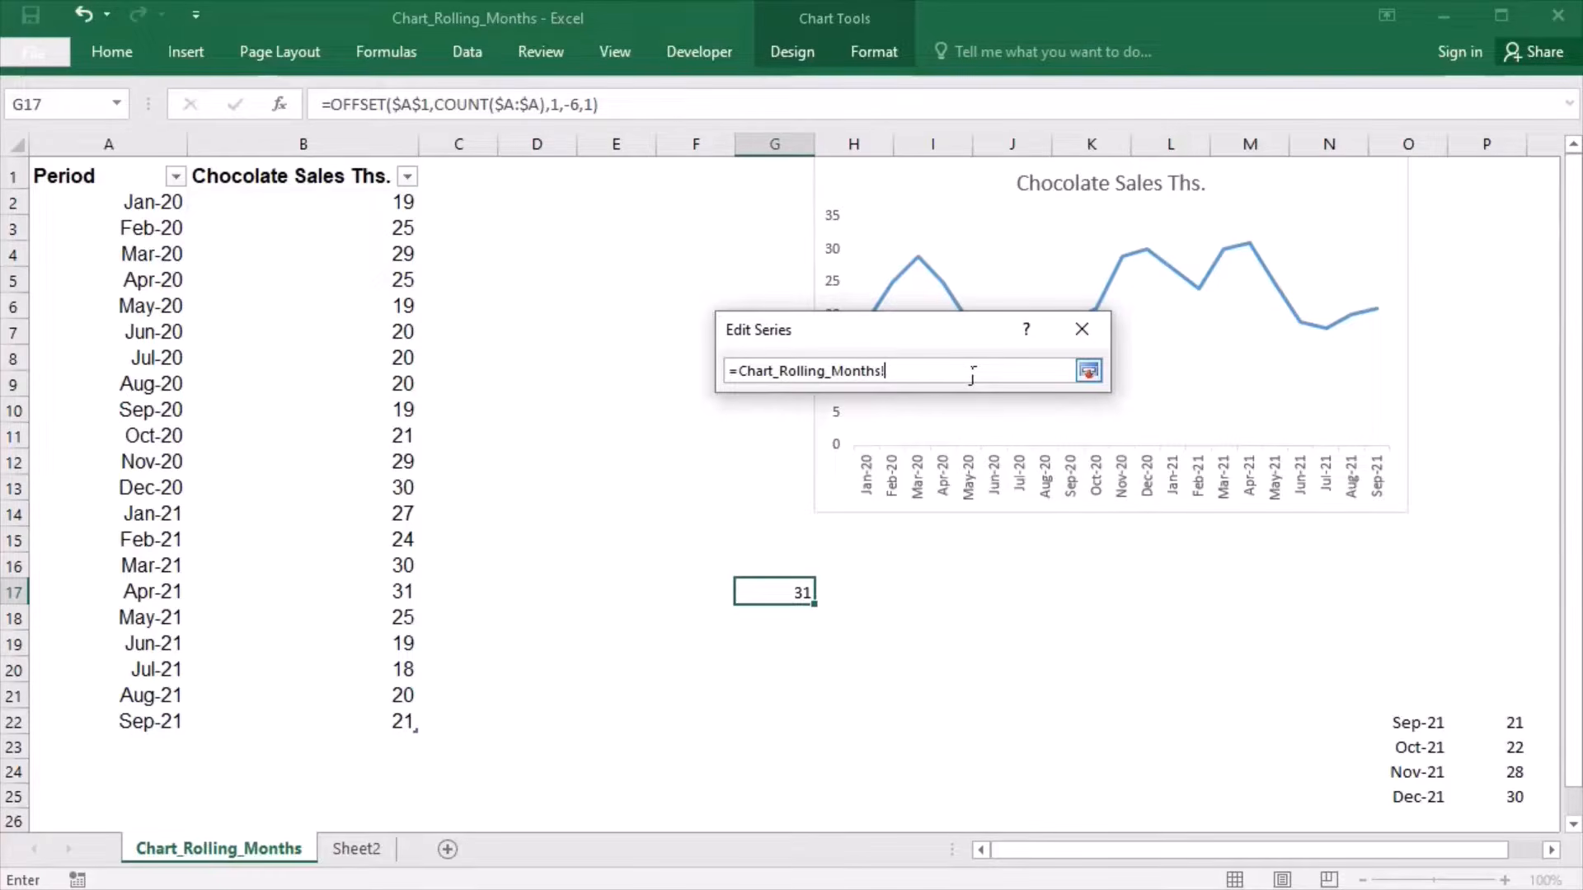
{"action": "type", "text": "Rollingvalues"}
{"action": "left_click", "coordinate": [1096, 379]}
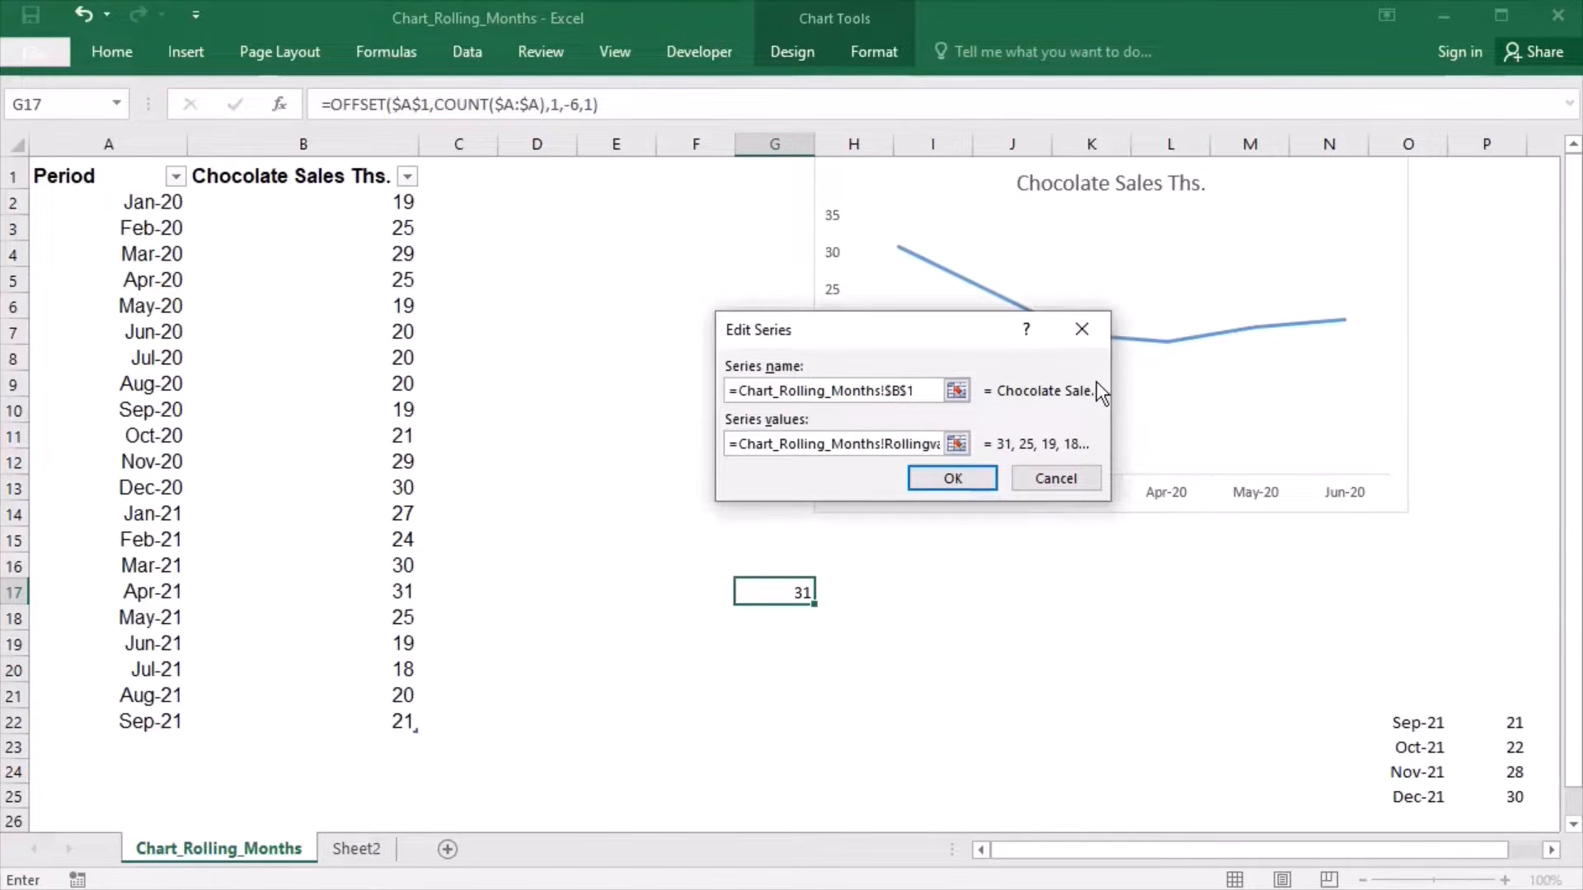
{"action": "left_click", "coordinate": [966, 488]}
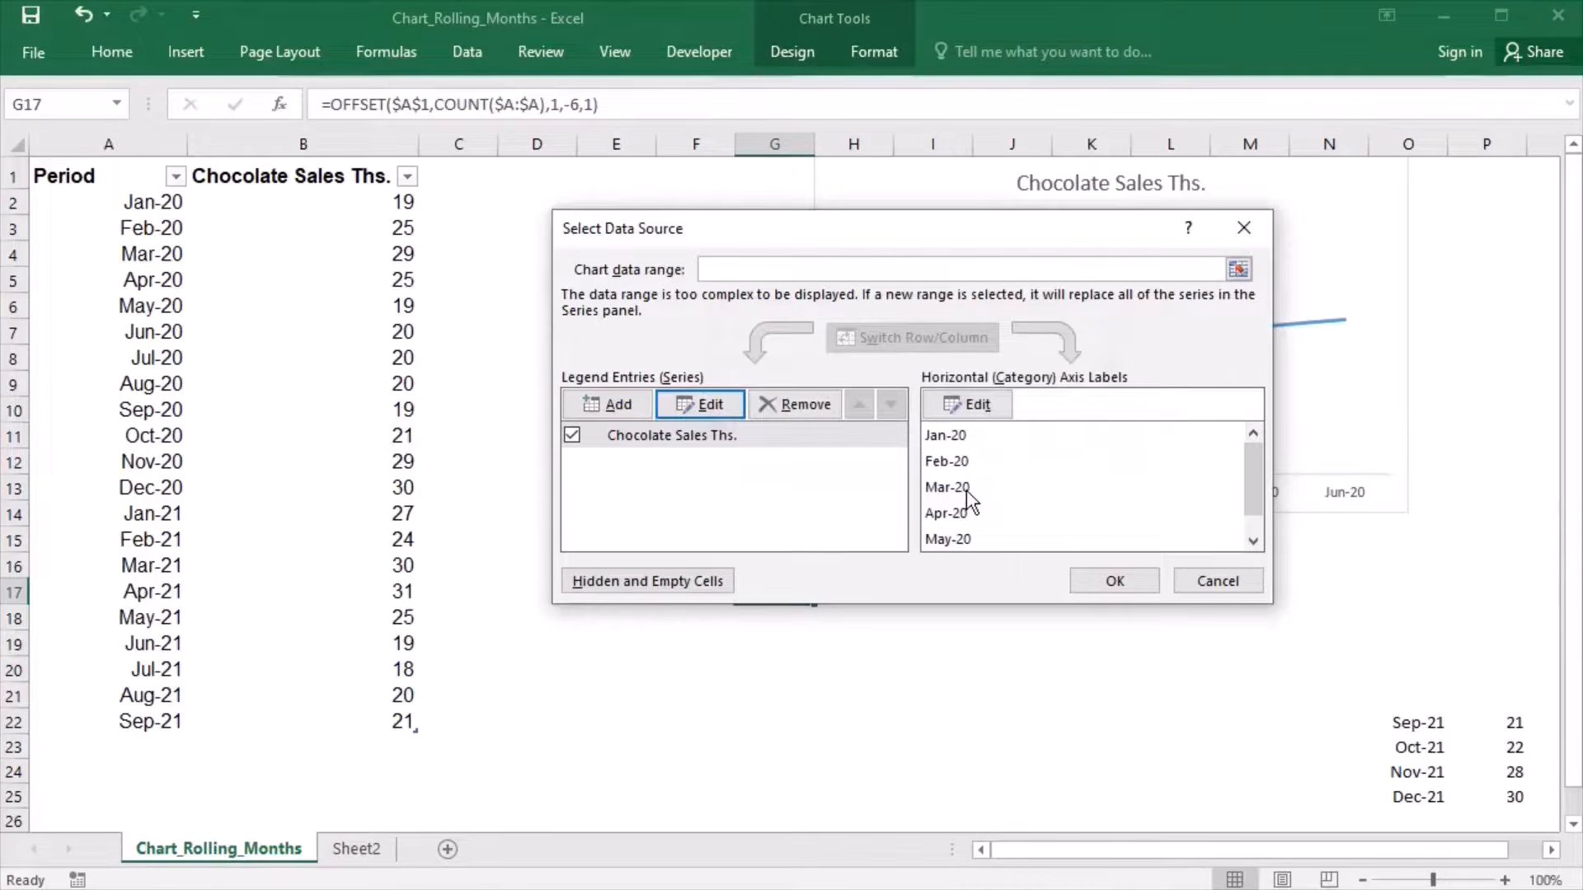
- Set the chart's horizontal axis label range to =Chart_Rolling_Months!Rollingaxislabels and apply the data source changes
{"action": "left_click", "coordinate": [994, 406]}
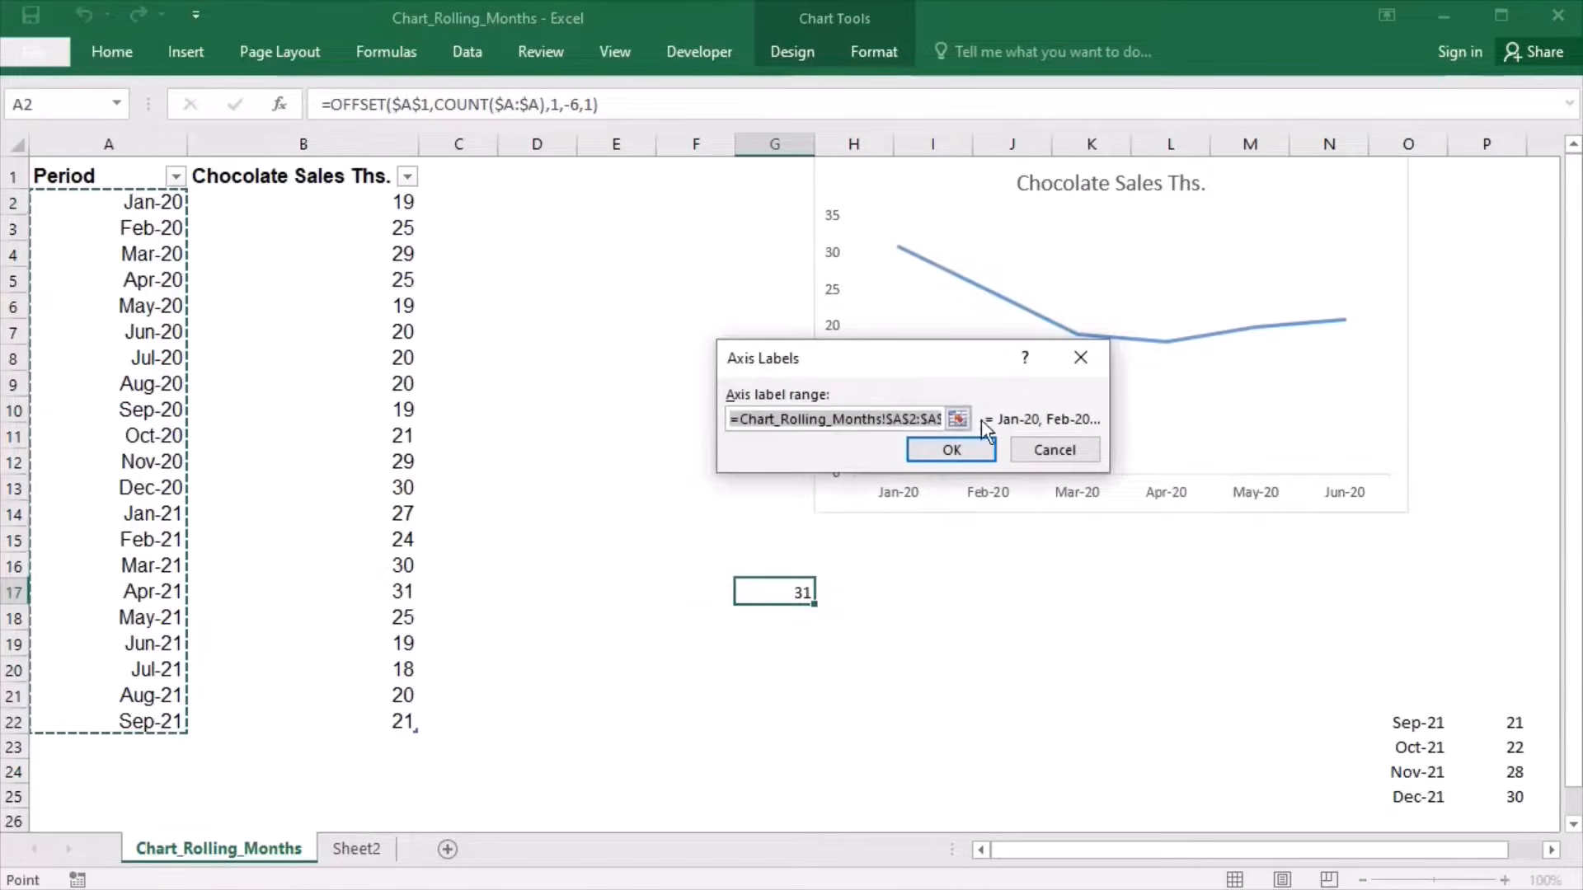
{"action": "left_click", "coordinate": [958, 419]}
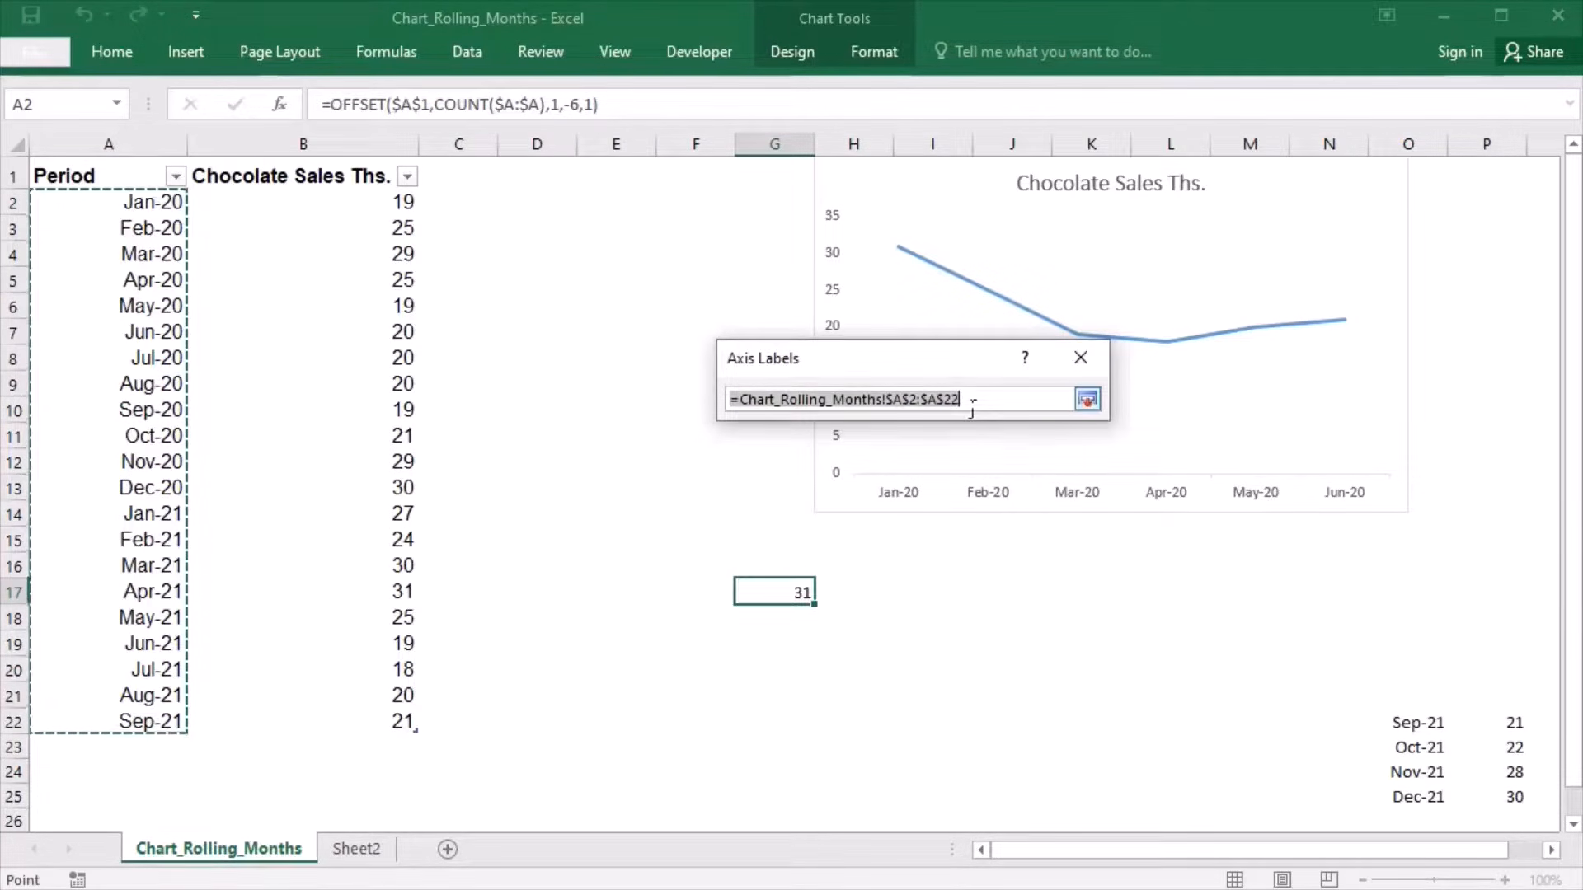
{"action": "left_click", "coordinate": [973, 405]}
{"action": "key", "text": "BackSpace"}
{"action": "key", "text": "BackSpace"}
{"action": "key", "text": "BackSpace"}
{"action": "key", "text": "BackSpace"}
{"action": "key", "text": "BackSpace"}
{"action": "key", "text": "BackSpace"}
{"action": "key", "text": "BackSpace"}
{"action": "key", "text": "BackSpace"}
{"action": "key", "text": "BackSpace"}
{"action": "key", "text": "BackSpace"}
{"action": "type", "text": "Rollingaxis"}
{"action": "type", "text": "labels"}
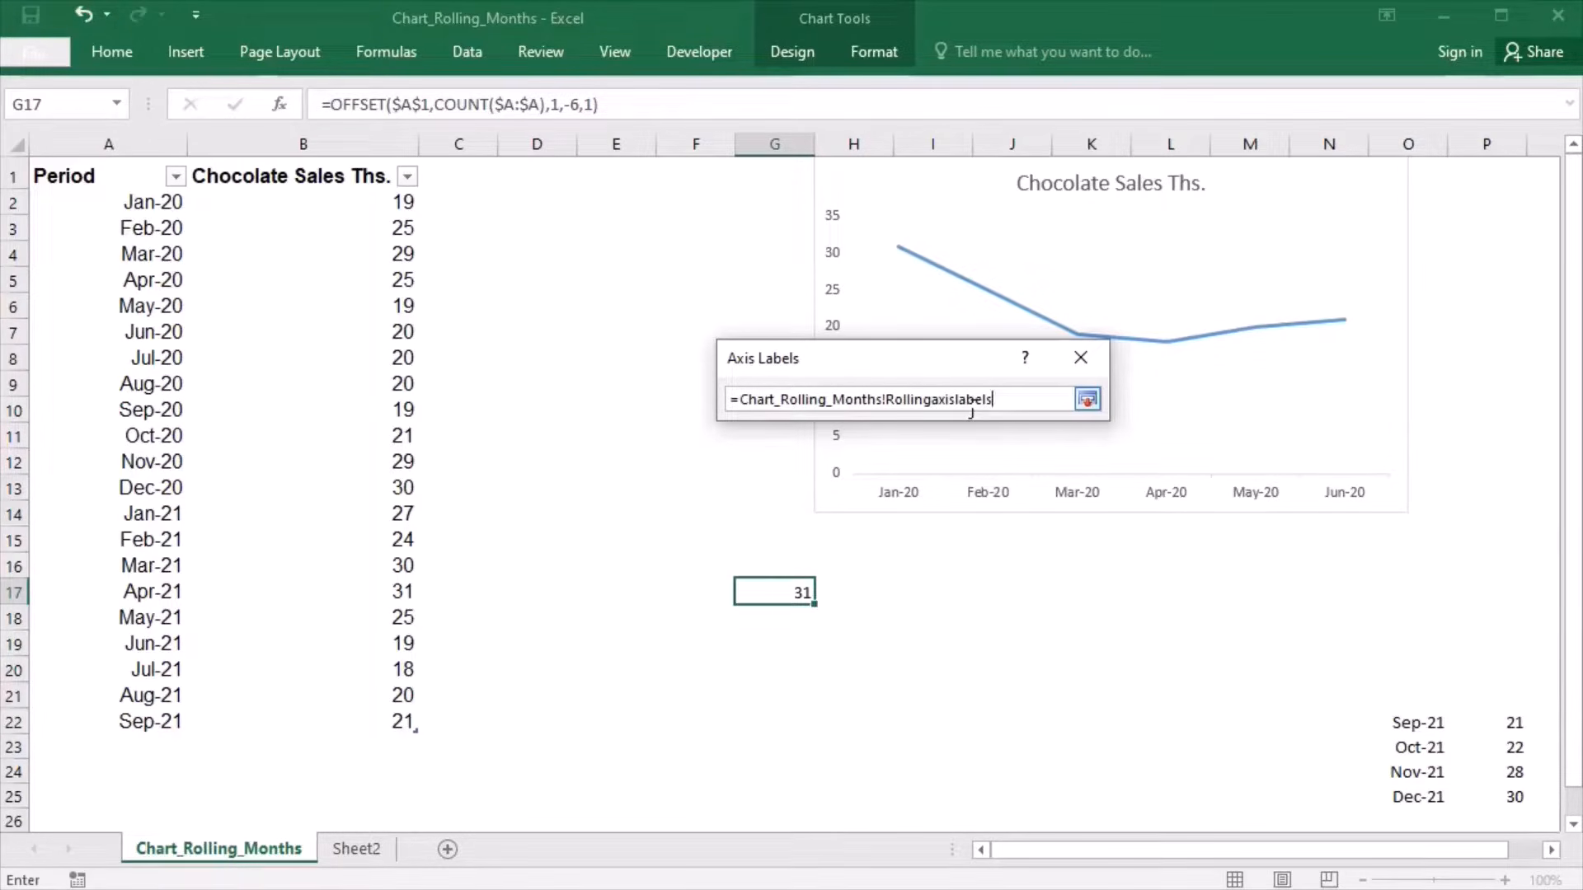
{"action": "left_click", "coordinate": [1088, 400]}
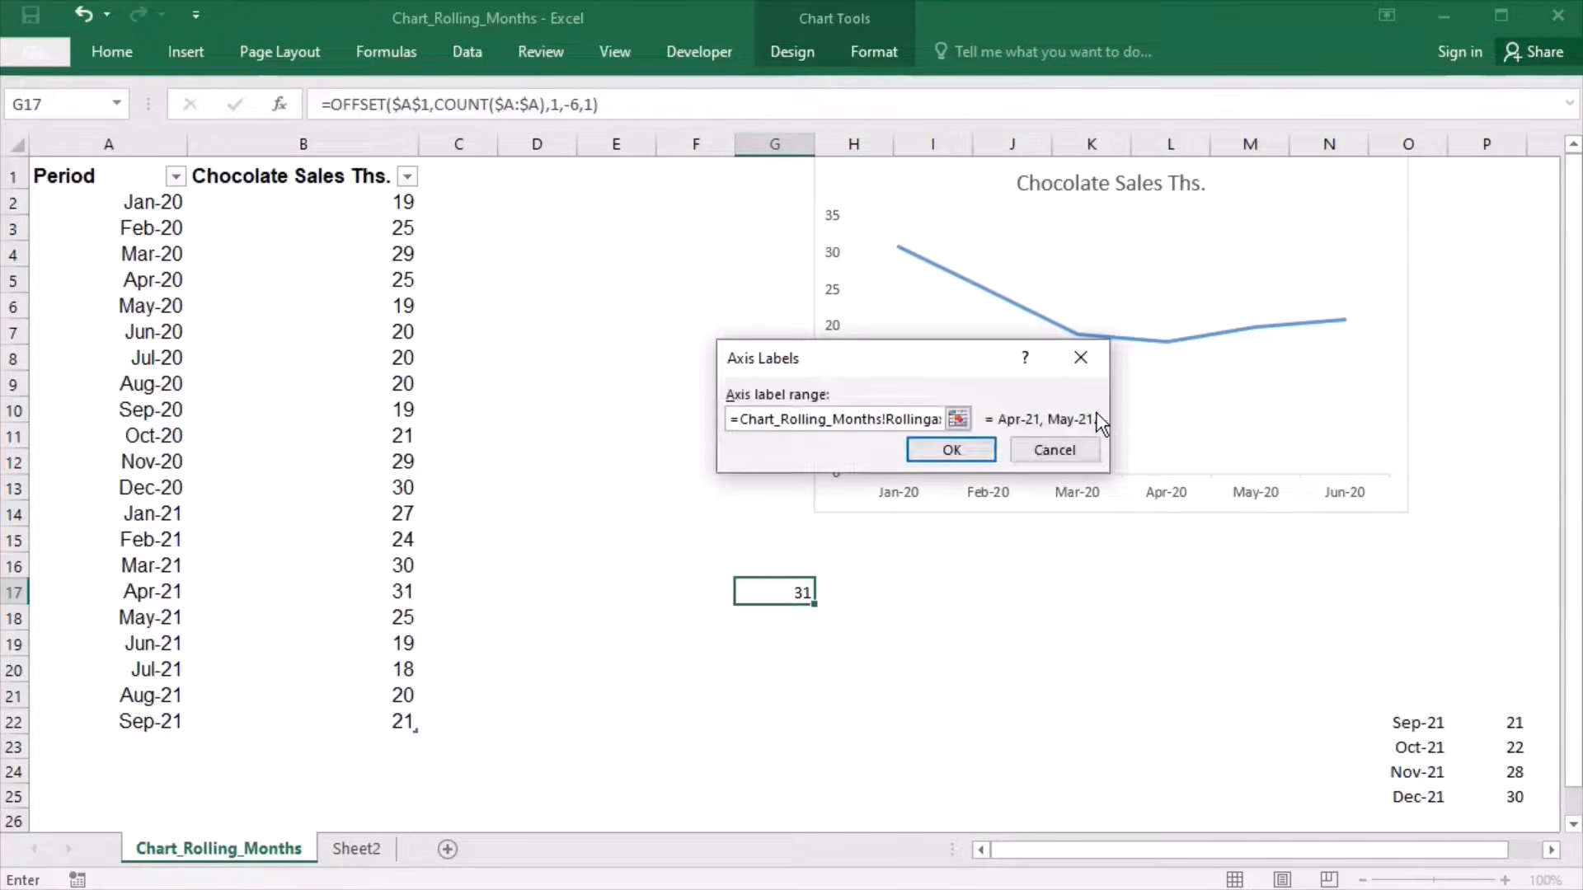
{"action": "left_click", "coordinate": [990, 455]}
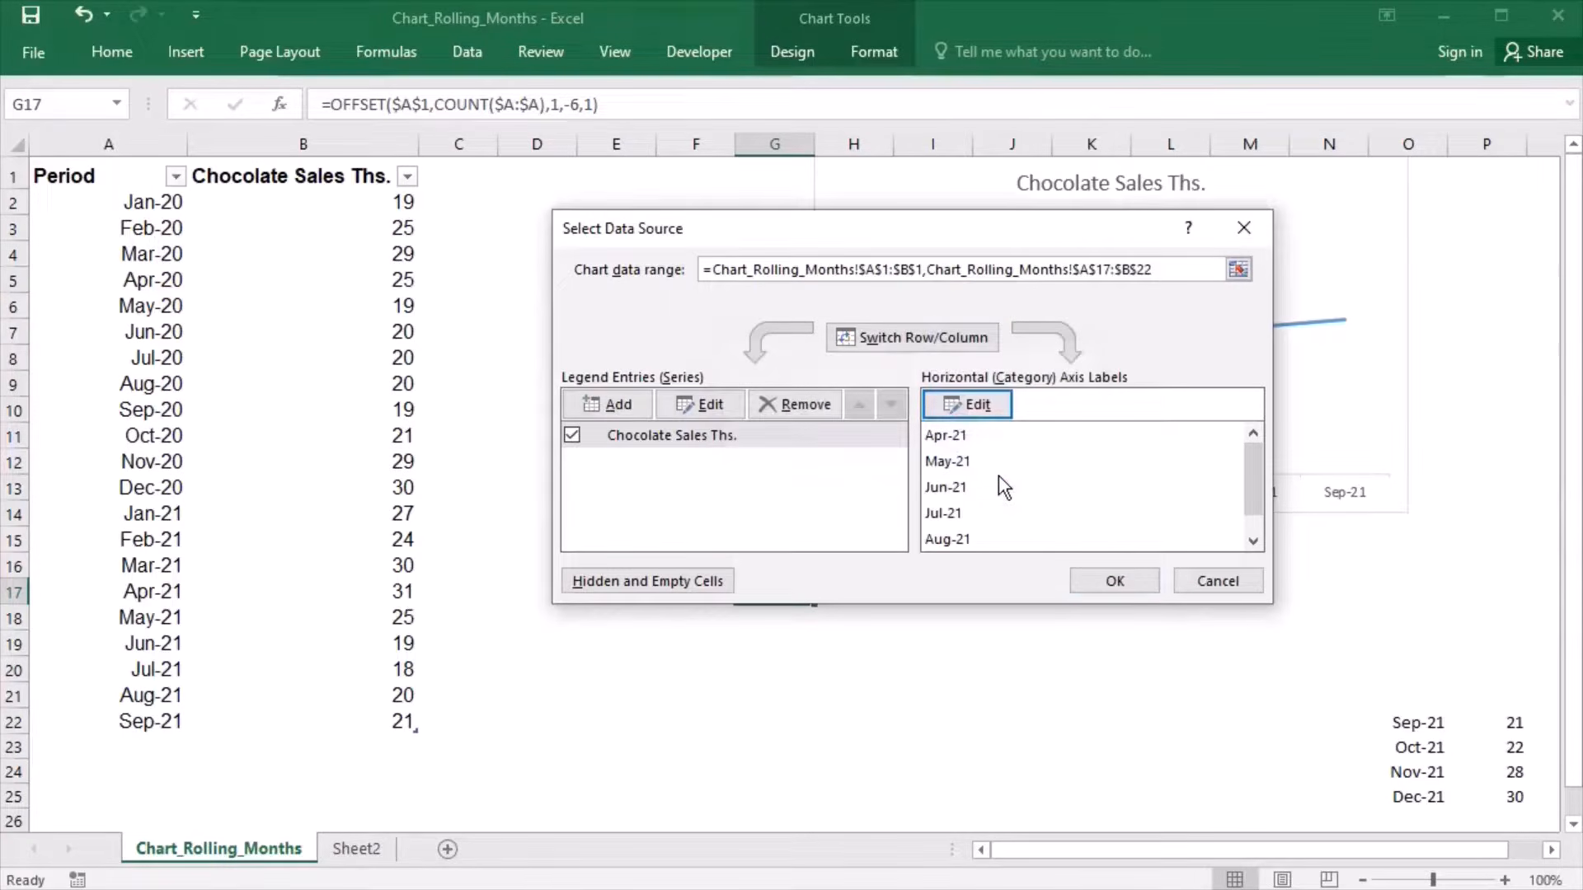
{"action": "left_click", "coordinate": [1101, 589]}
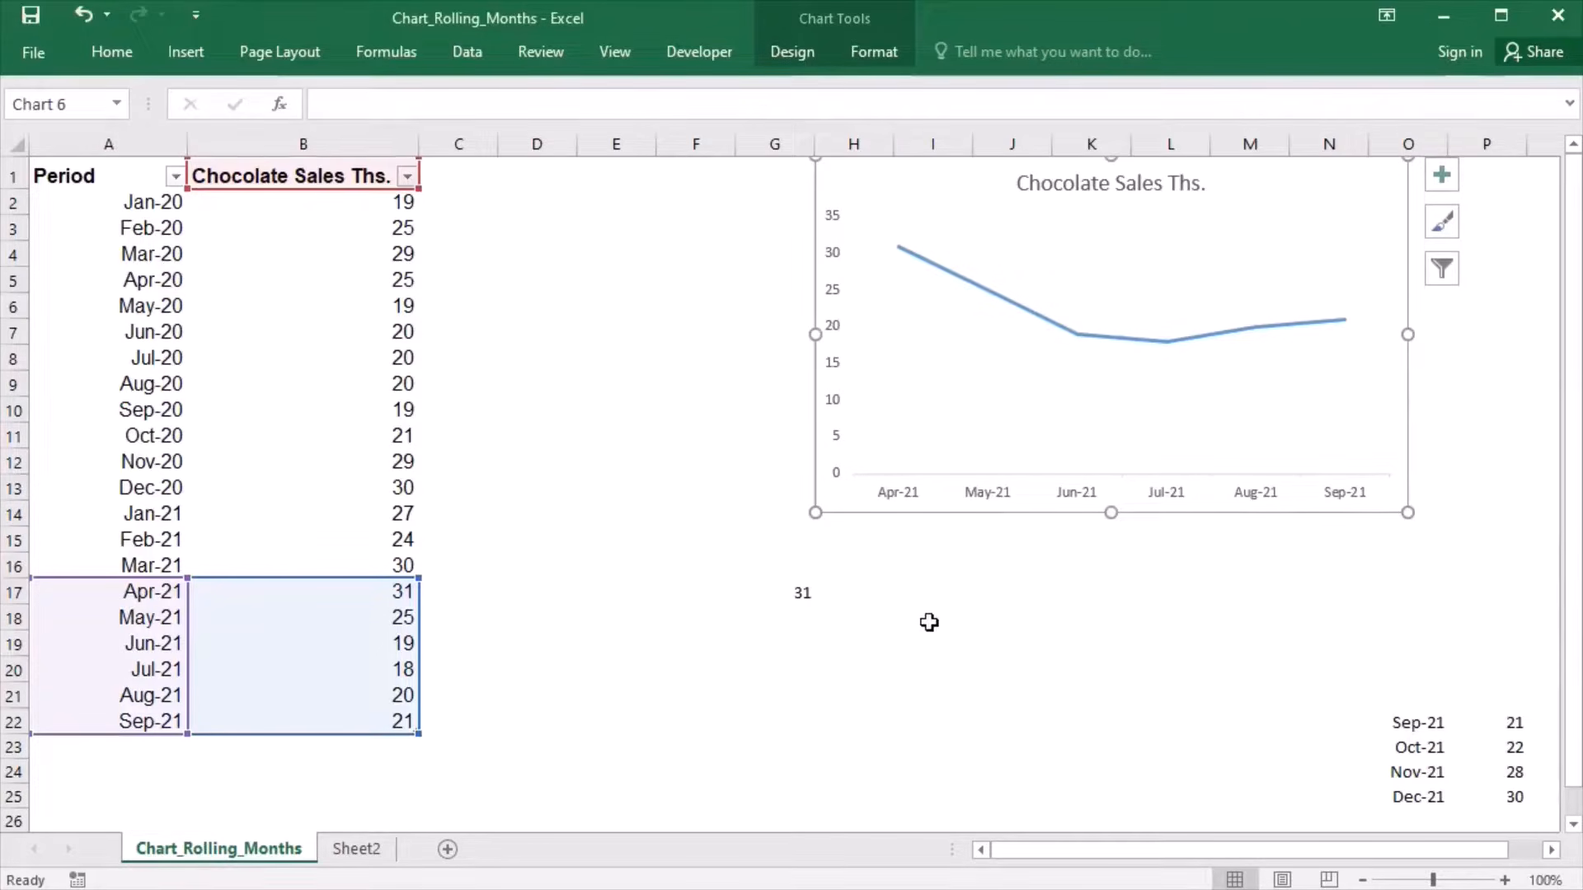
- Clear the test formula from G17 and copy the Oct-21 row in O23:P23 to A23, directly below the table
{"action": "left_click", "coordinate": [789, 598]}
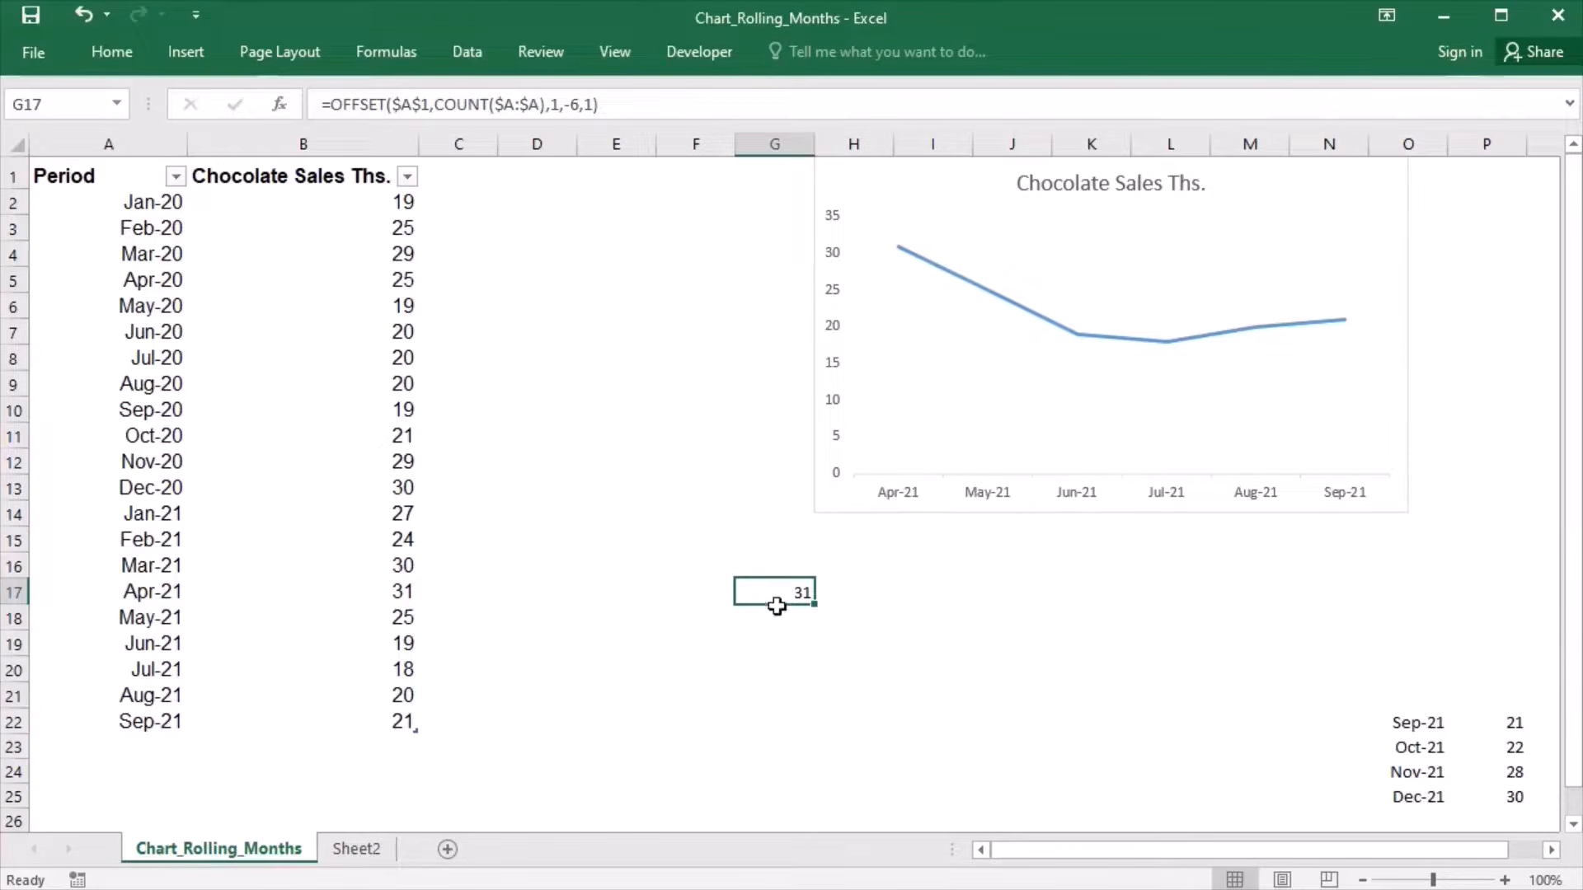
{"action": "key", "text": "BackSpace"}
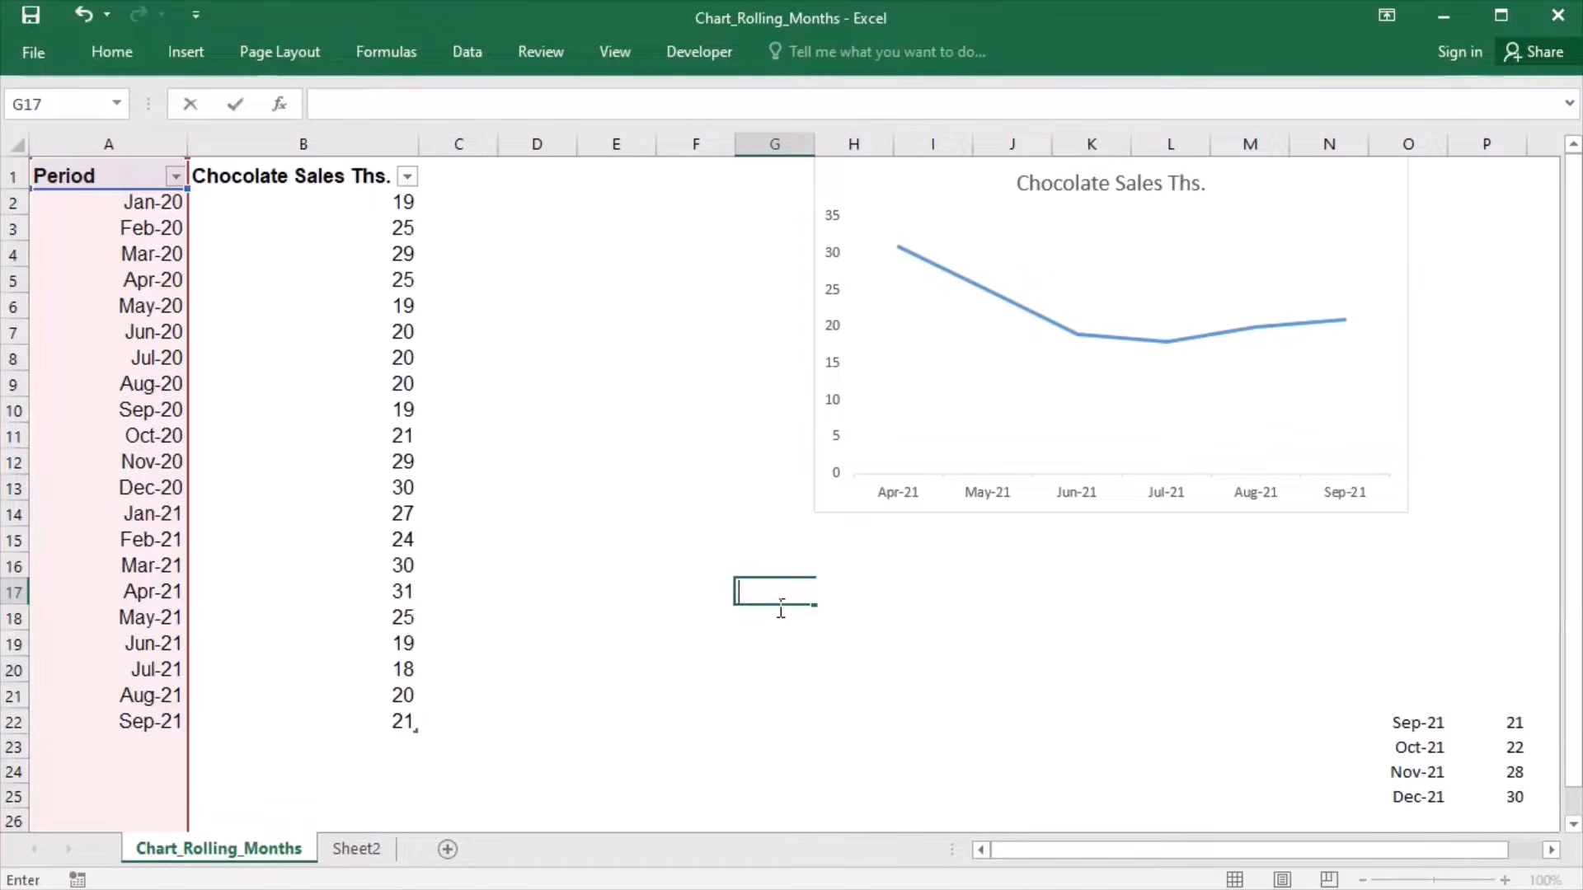
{"action": "left_click_drag", "start_coordinate": [1422, 746], "coordinate": [1488, 747]}
{"action": "key", "text": "ctrl+c"}
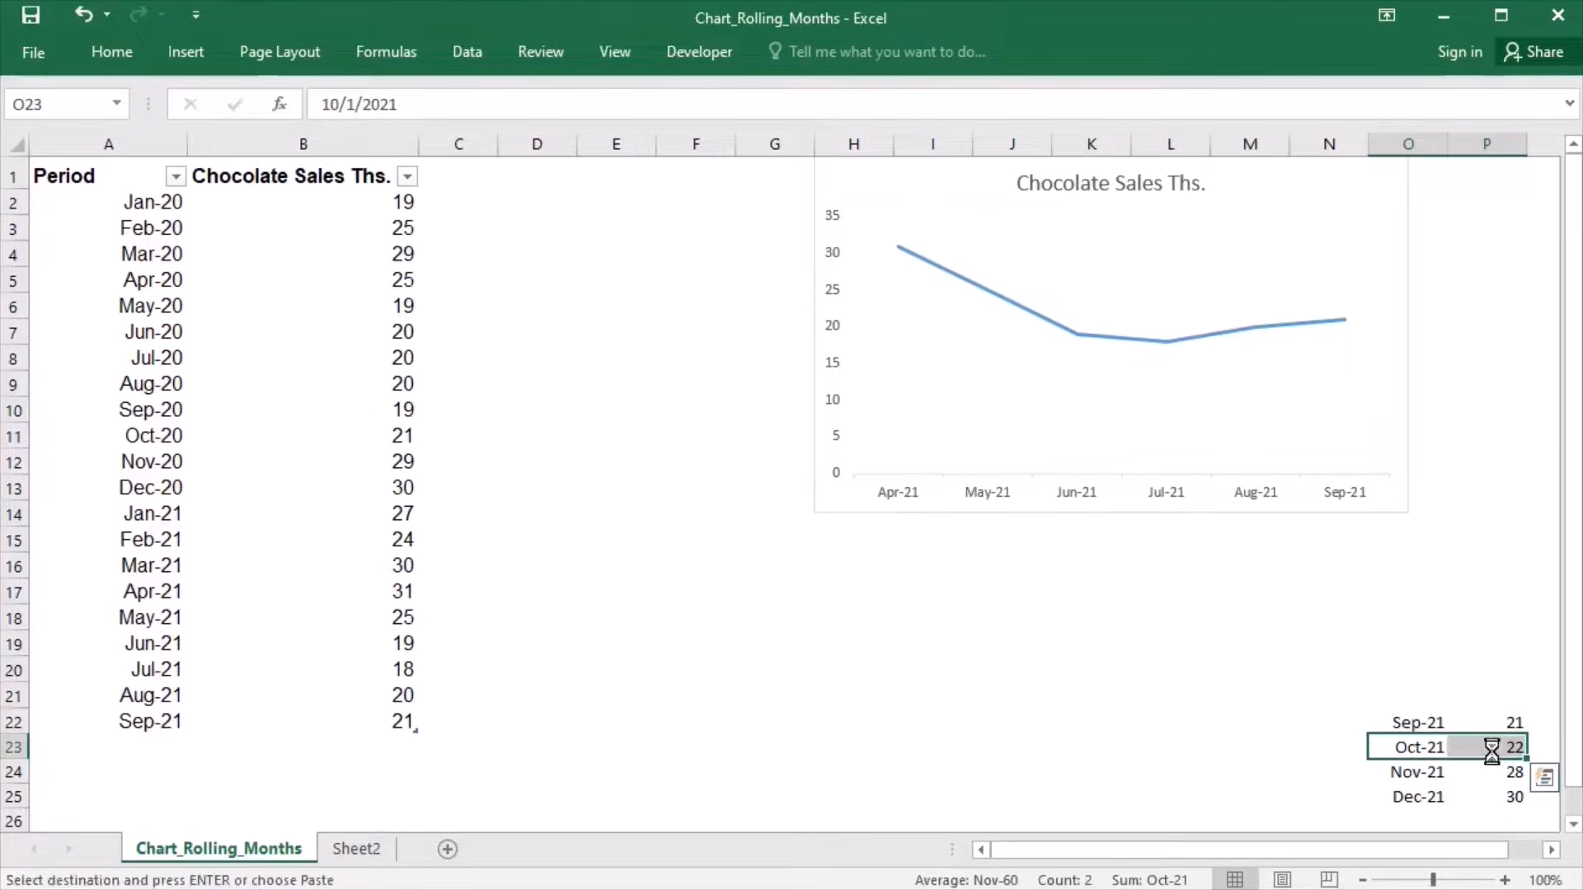
{"action": "left_click", "coordinate": [163, 753]}
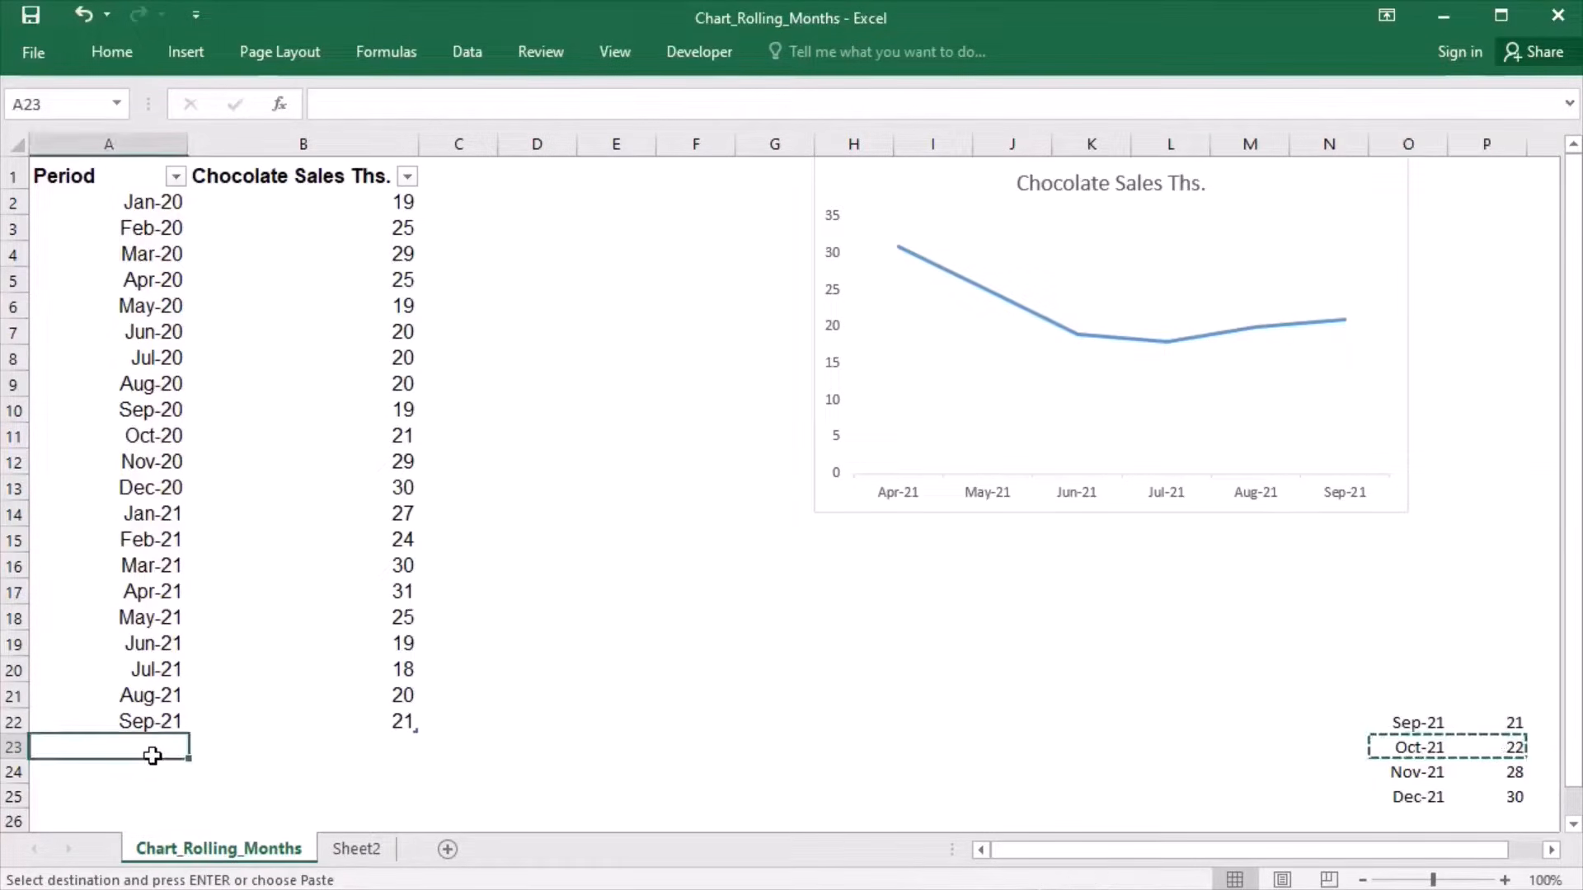
{"action": "key", "text": "ctrl+v"}
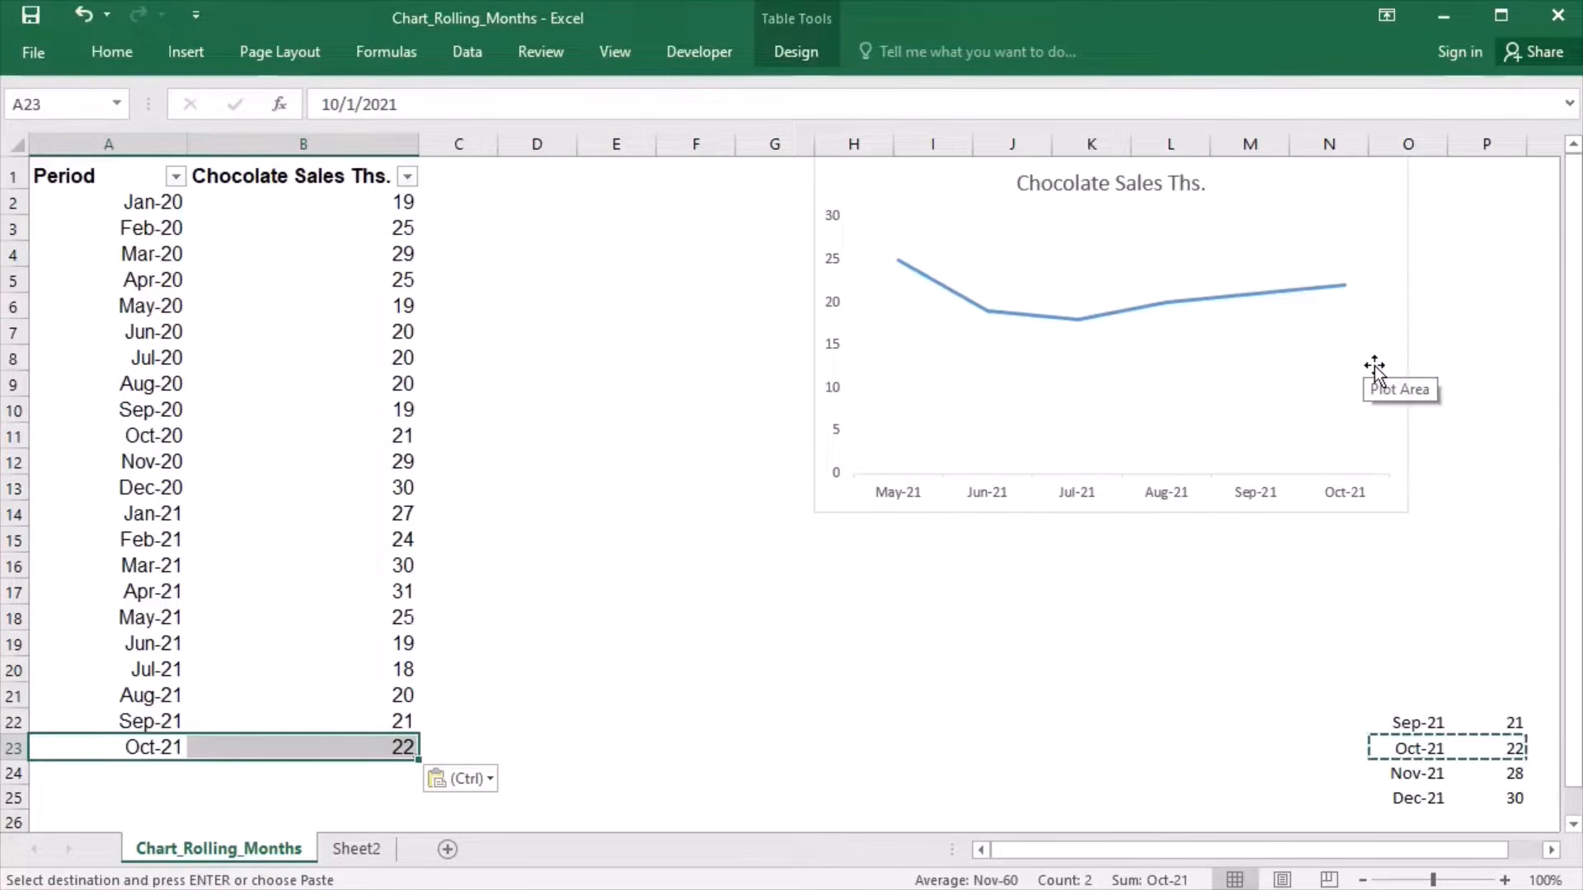
{"action": "left_click", "coordinate": [1009, 633]}
{"action": "key", "text": "Escape"}
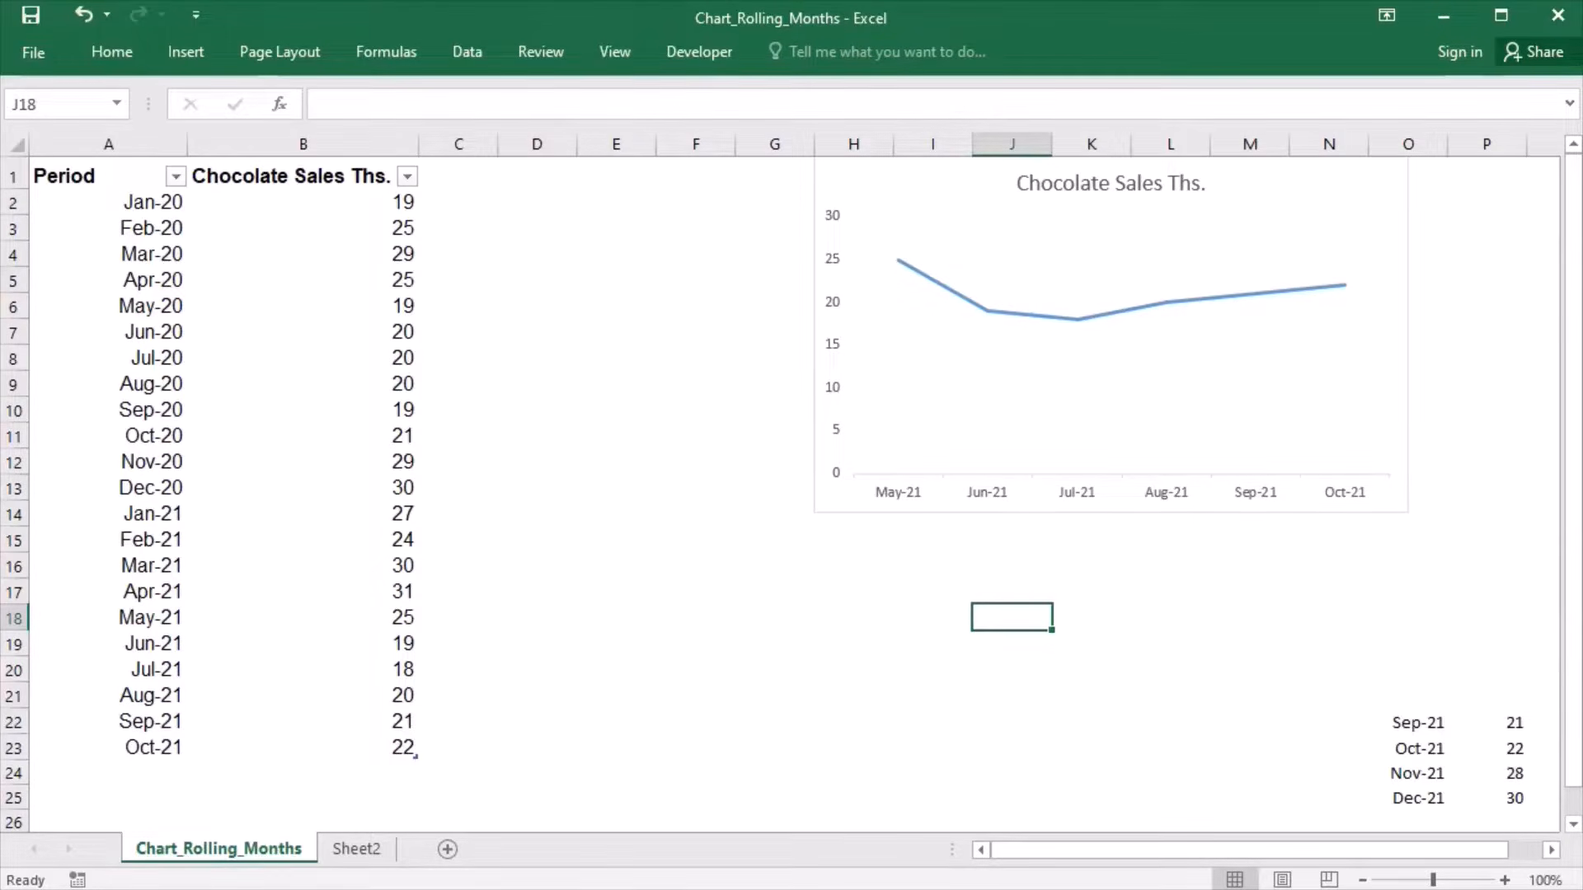
- Change the height argument in the Rollingaxislabels OFFSET reference to -12 and save the change
{"action": "left_click", "coordinate": [381, 64]}
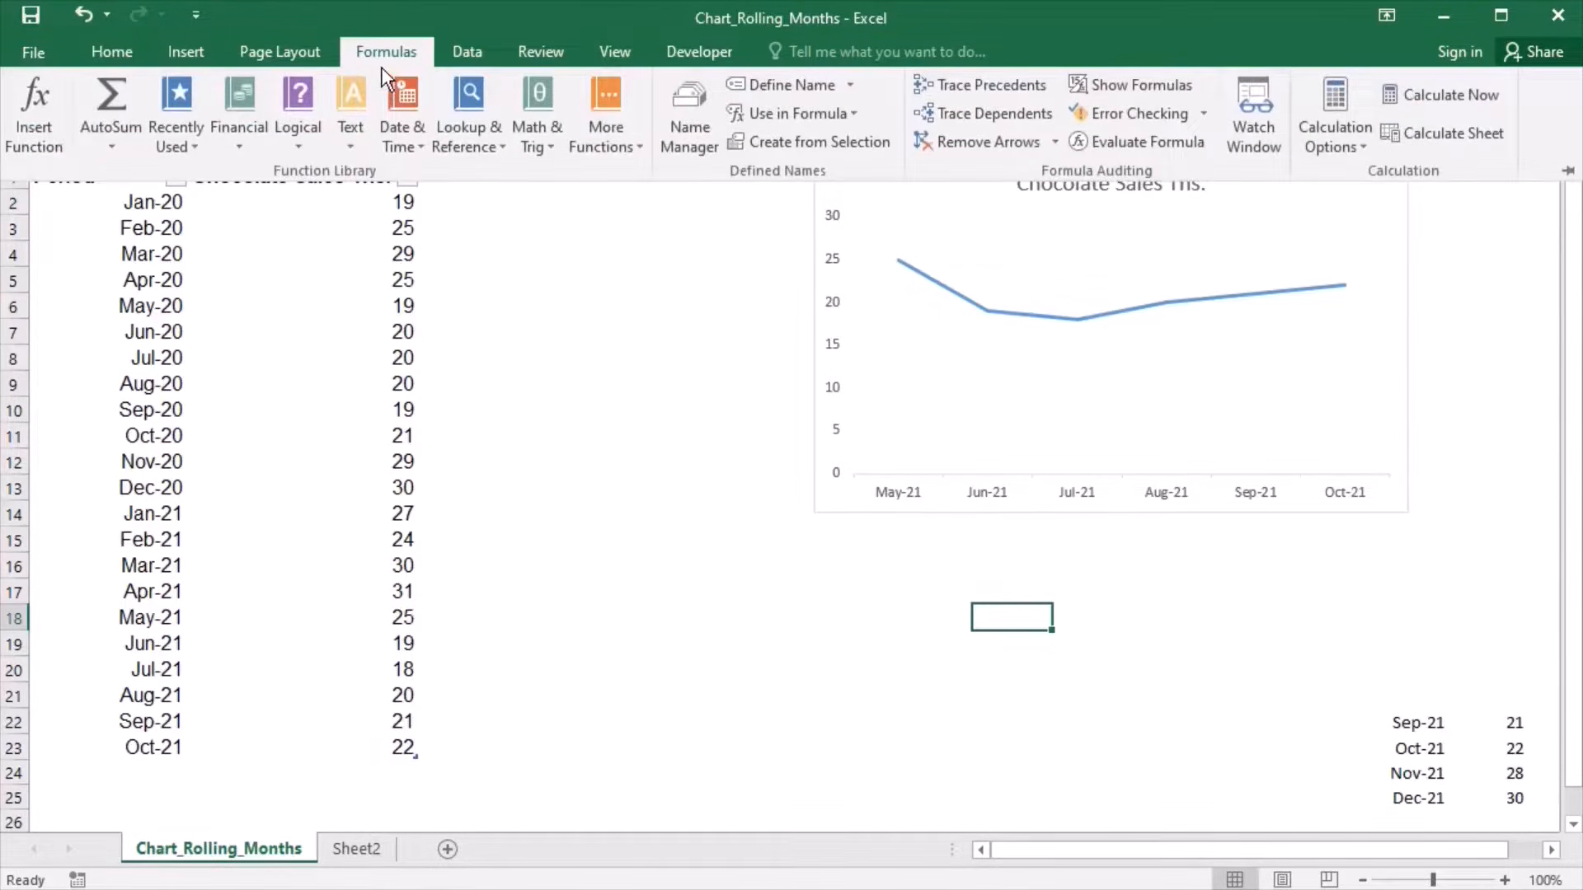
{"action": "left_click", "coordinate": [695, 134]}
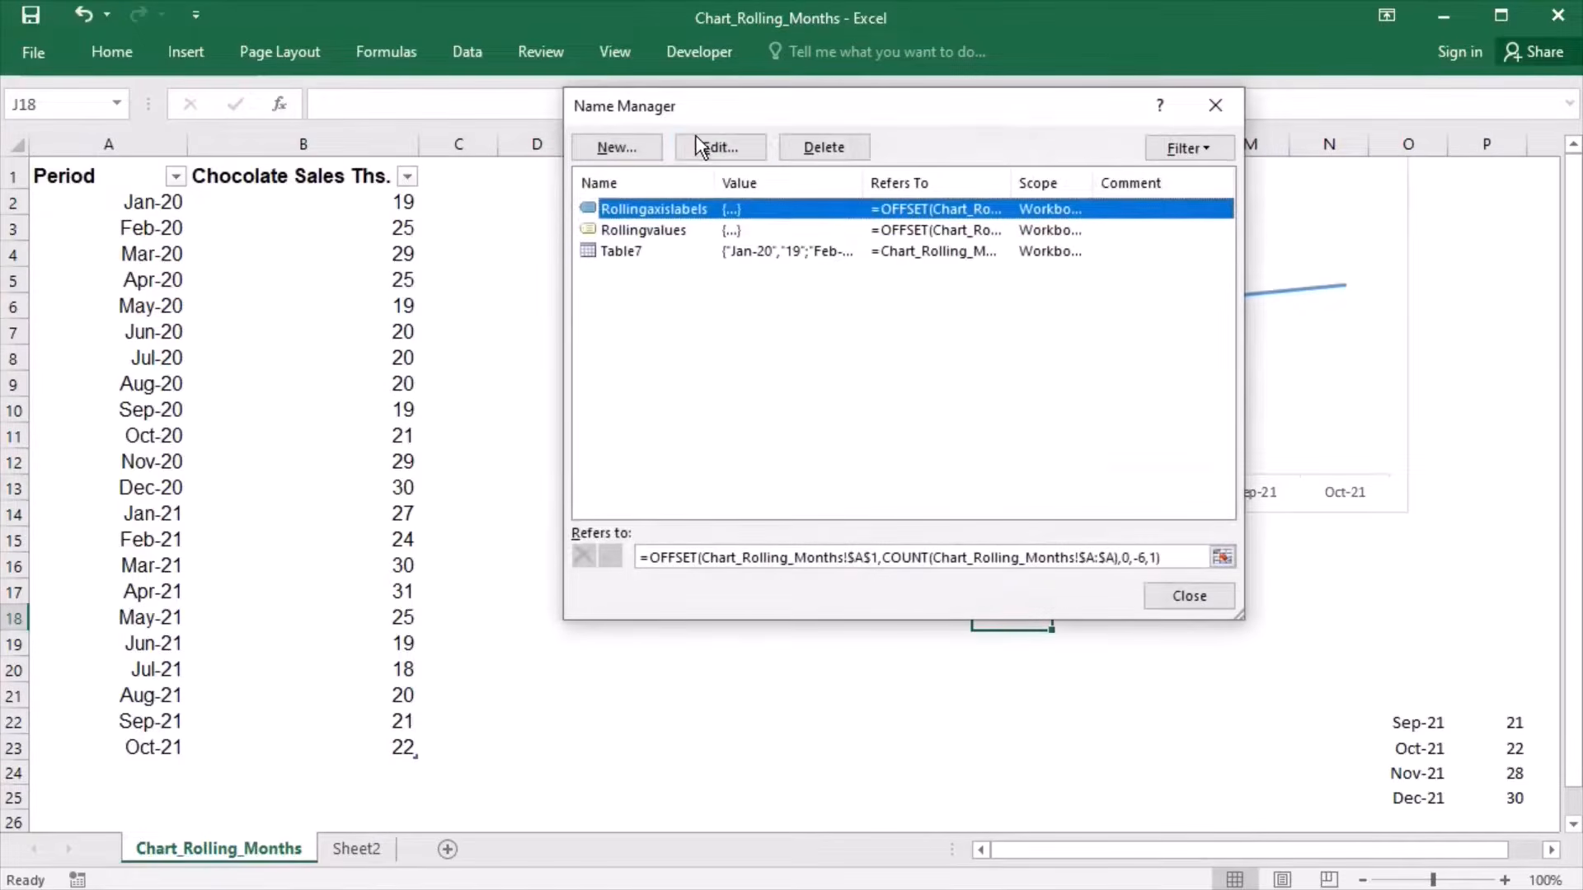
{"action": "left_click", "coordinate": [1157, 559]}
{"action": "key", "text": "BackSpace"}
{"action": "type", "text": "12"}
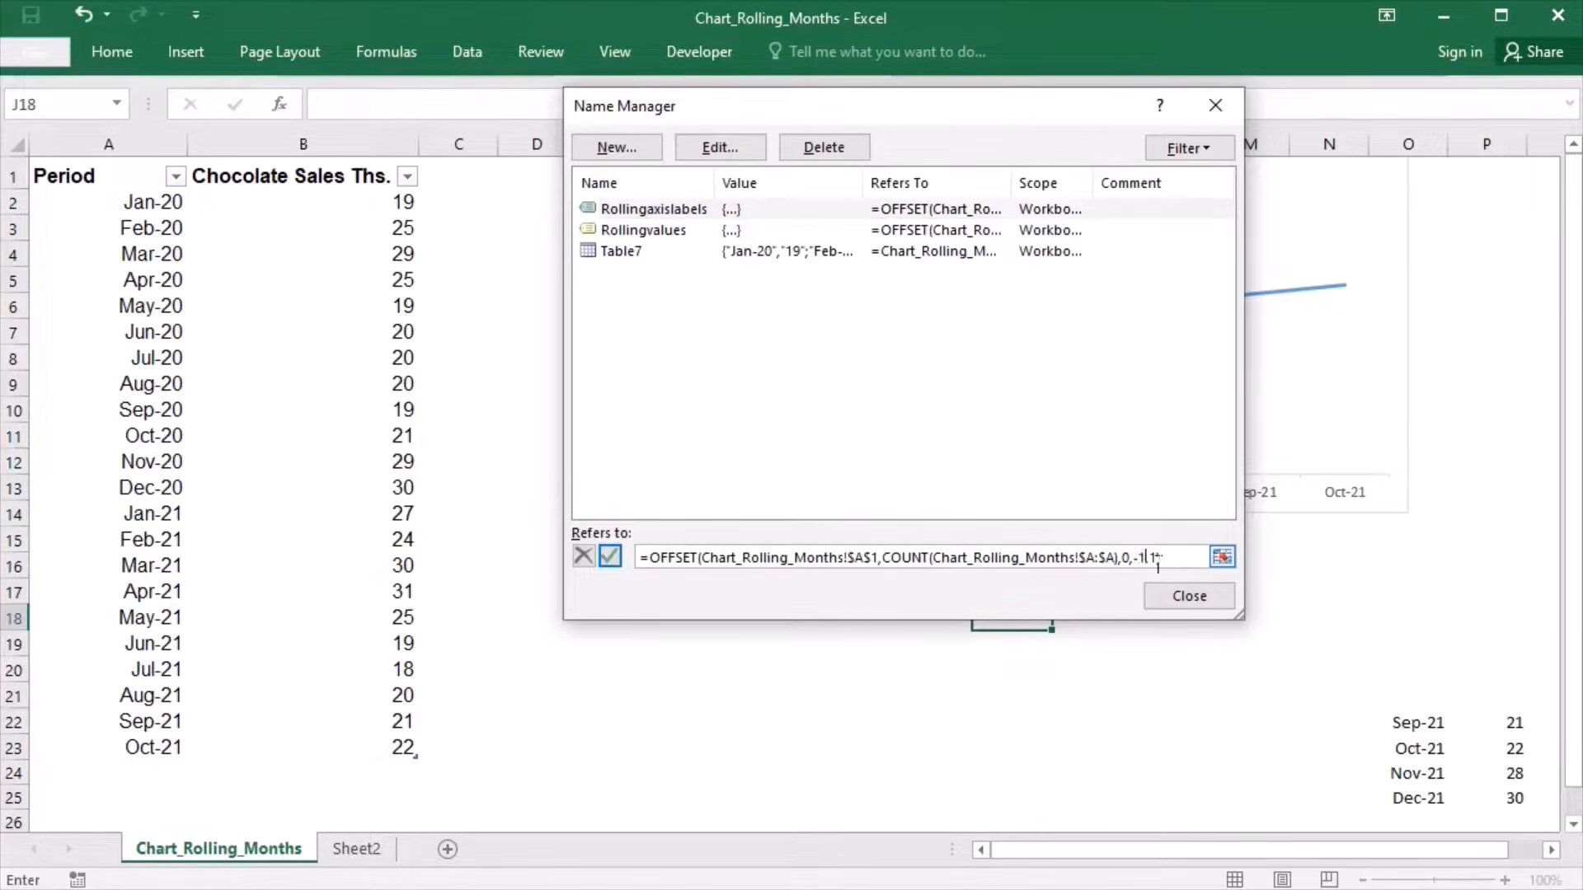
{"action": "left_click", "coordinate": [790, 252]}
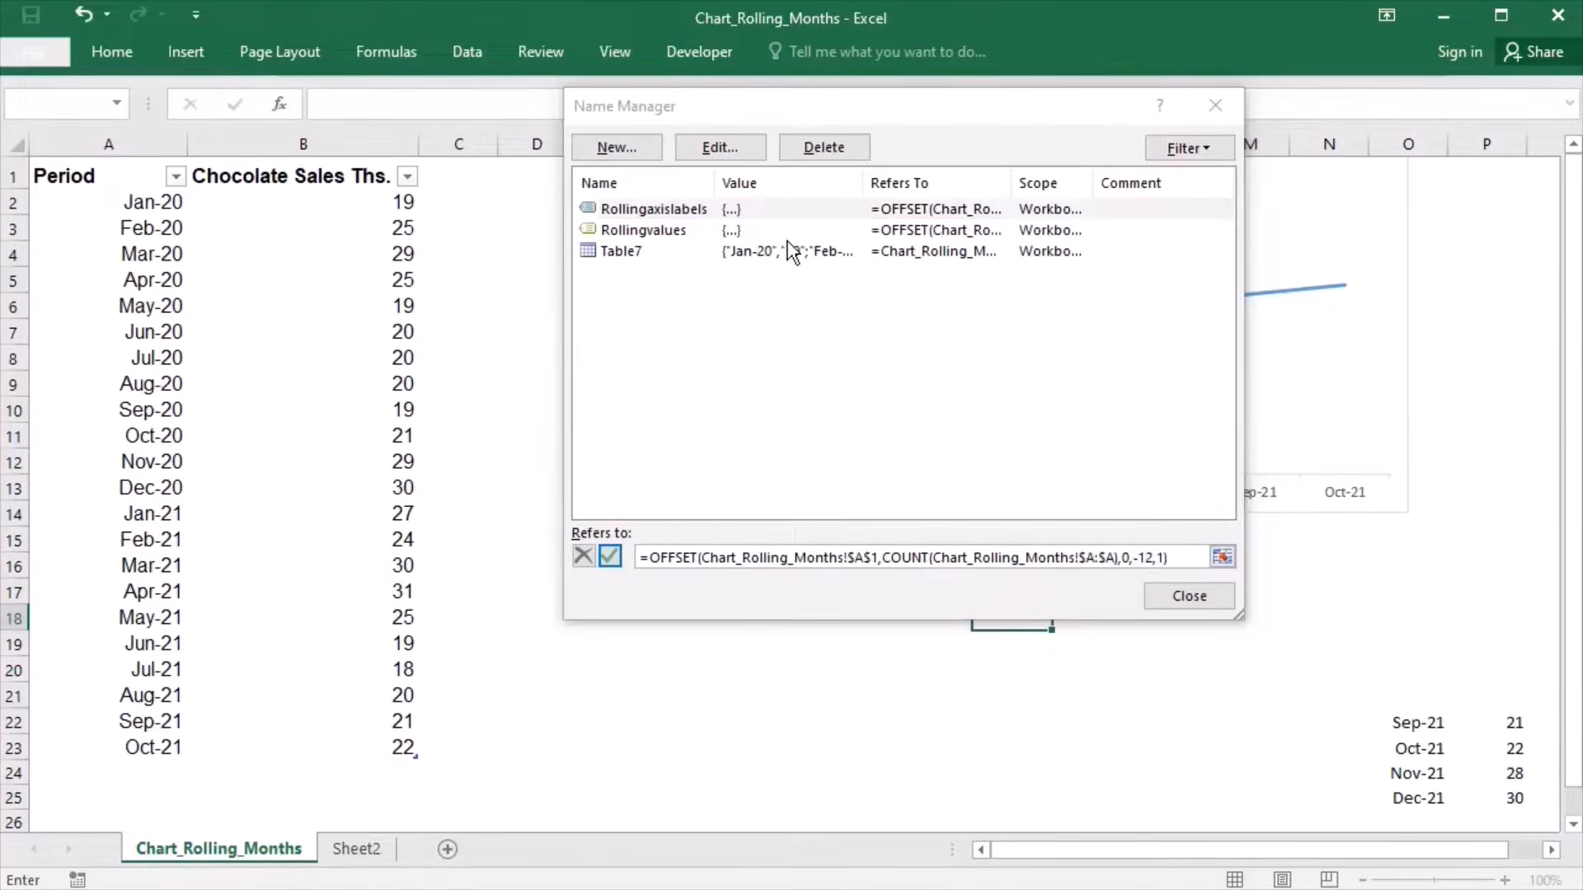
{"action": "left_click", "coordinate": [765, 526]}
- Change the height argument in the Rollingvalues OFFSET reference to -12, save it, and finish managing the names
{"action": "left_click", "coordinate": [1155, 564]}
{"action": "key", "text": "BackSpace"}
{"action": "type", "text": "12"}
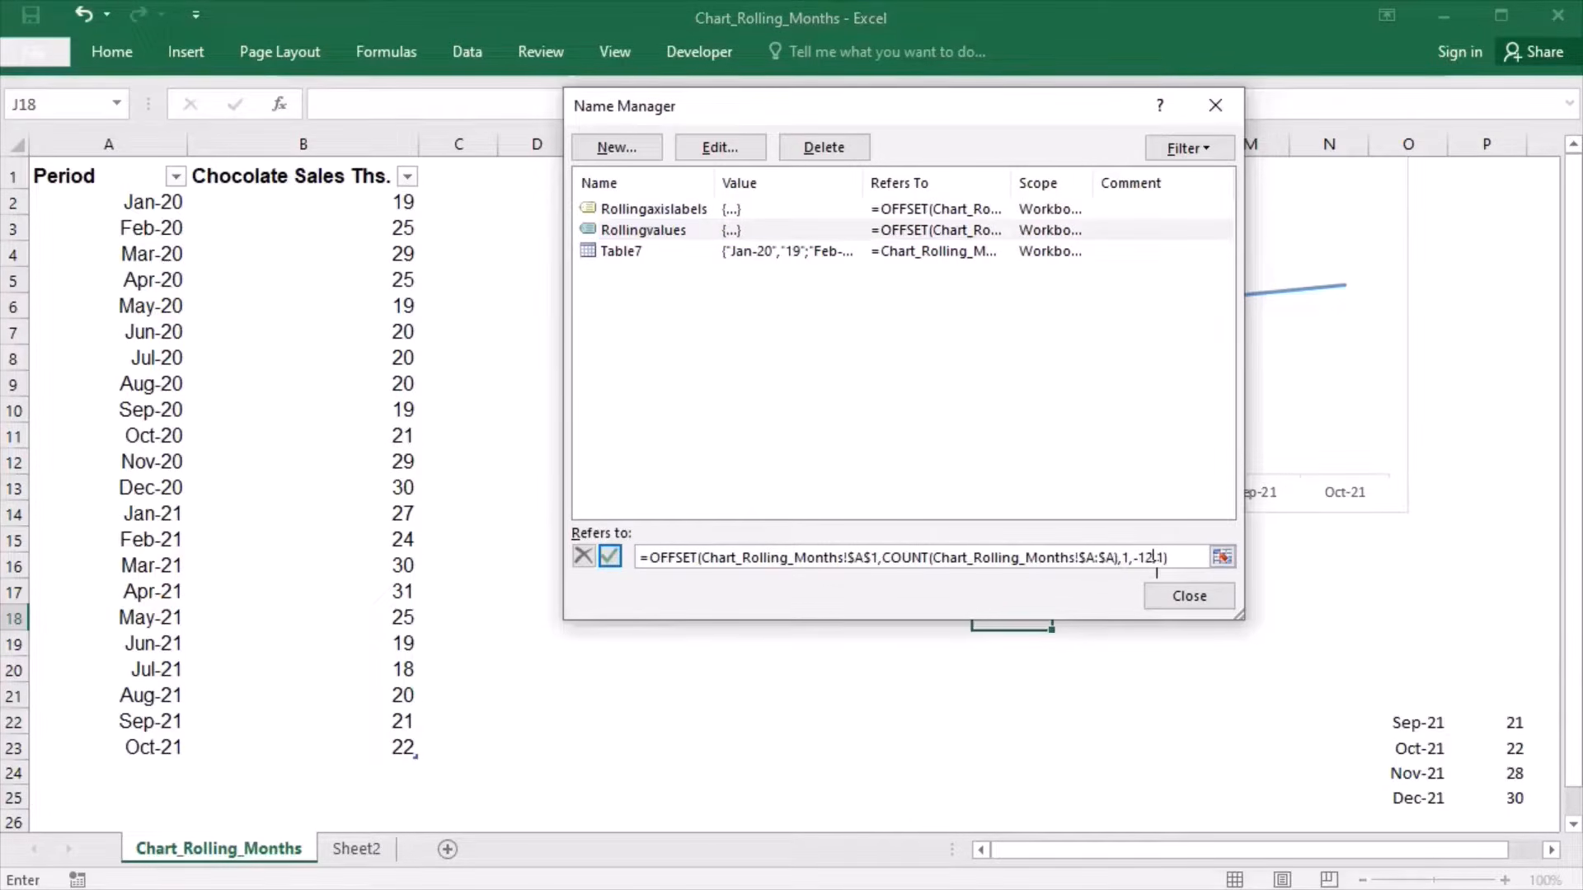
{"action": "left_click", "coordinate": [1179, 606]}
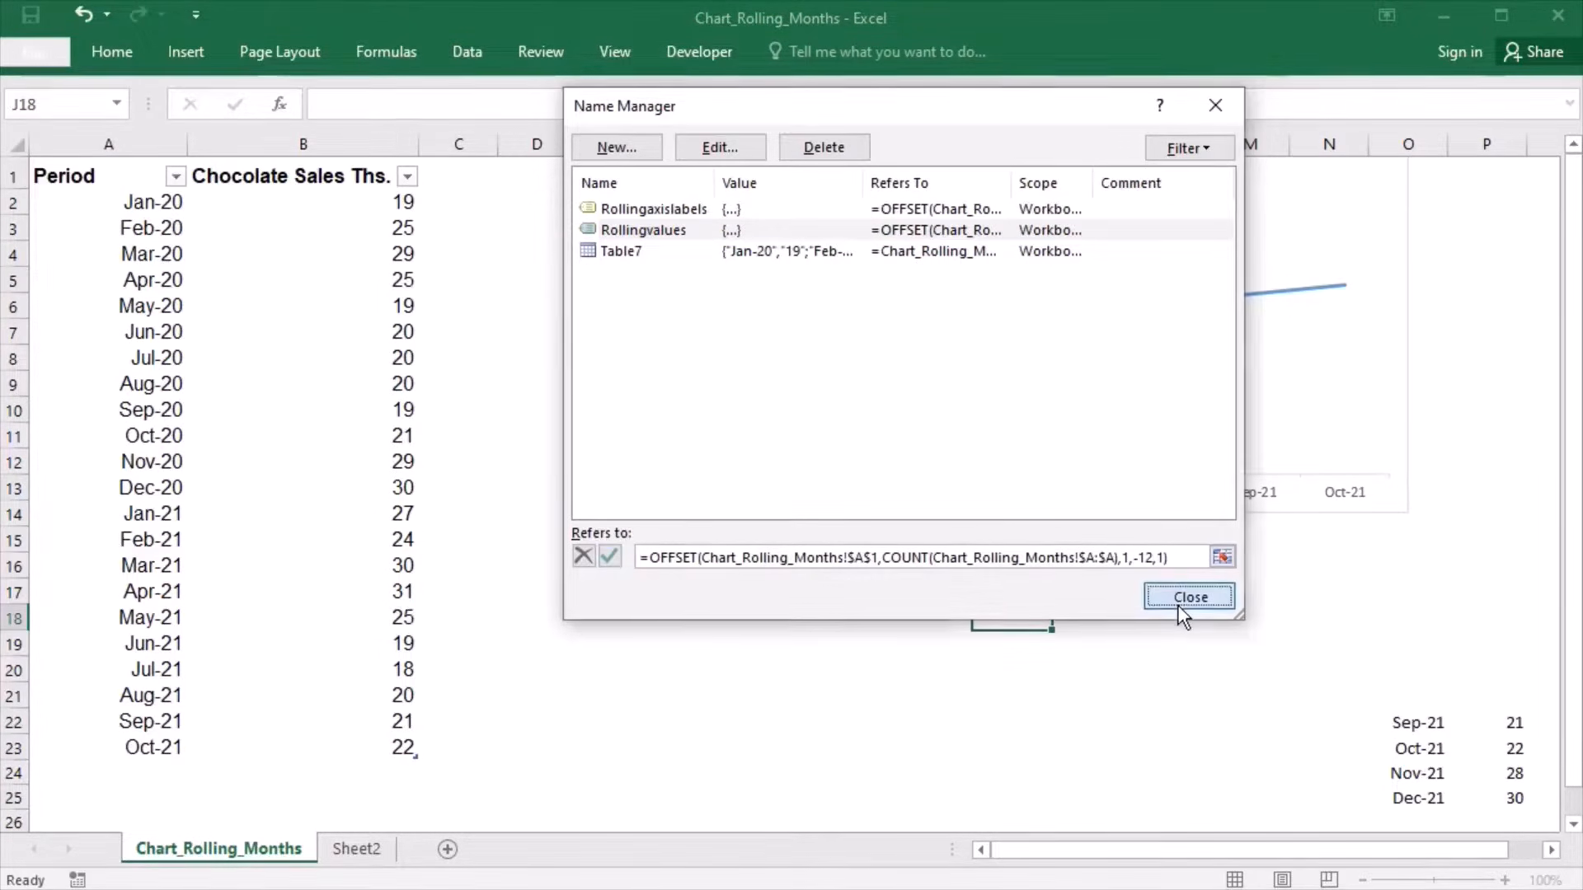
{"action": "left_click", "coordinate": [763, 534]}
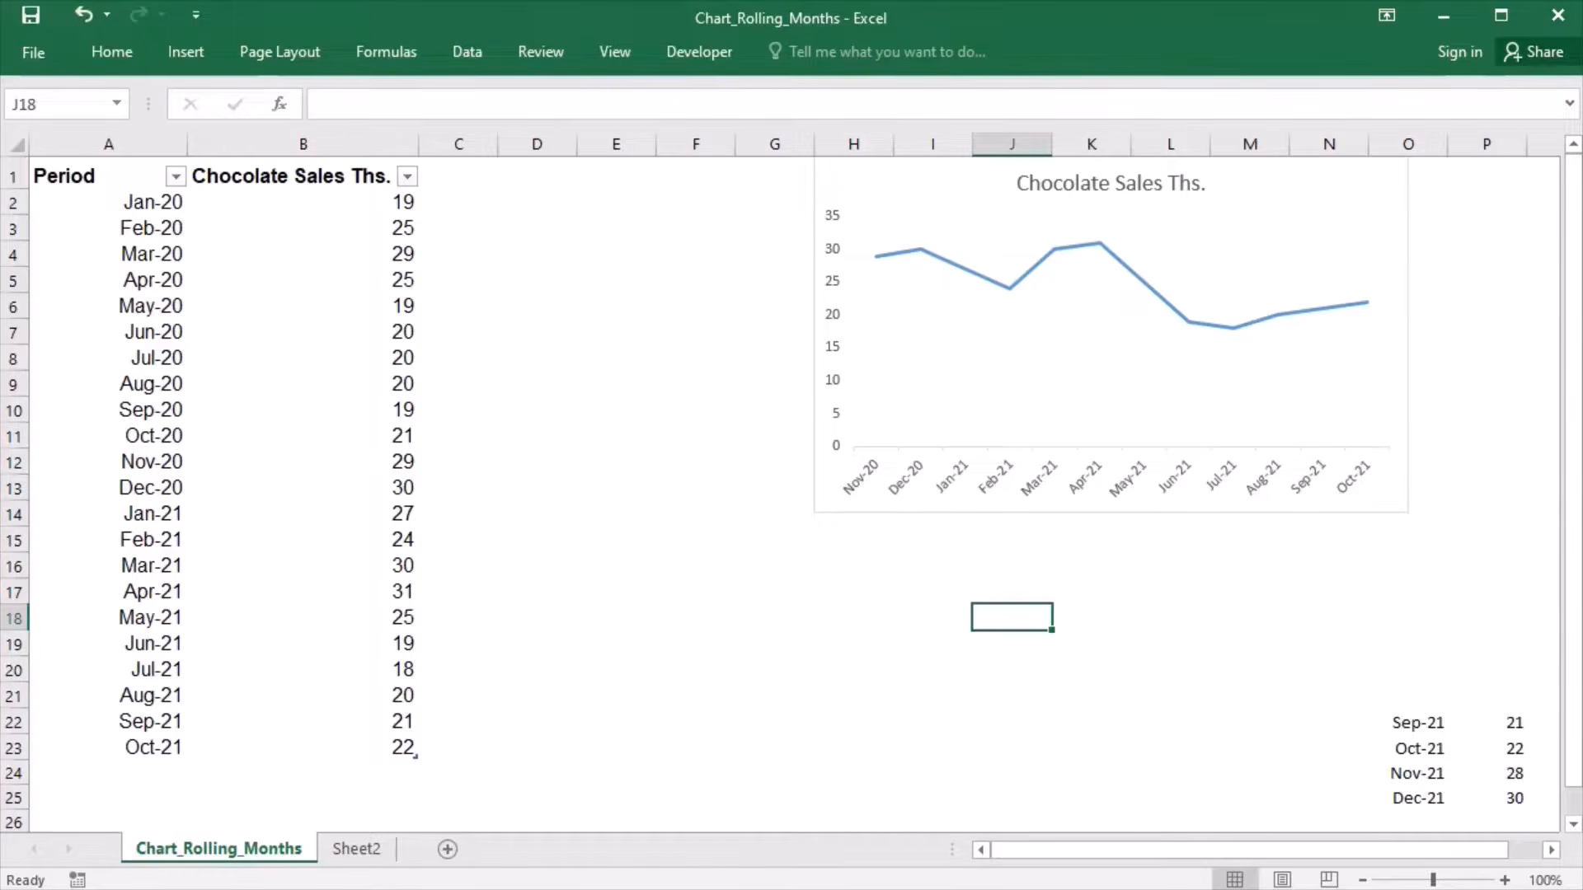
- Begin a formula in E18 with =index($b:$b,counta($b:$b)) to reference the last filled cell of column B
{"action": "key", "text": "Left"}
{"action": "key", "text": "Left"}
{"action": "key", "text": "Left"}
{"action": "key", "text": "Left"}
{"action": "key", "text": "Left"}
{"action": "type", "text": "="}
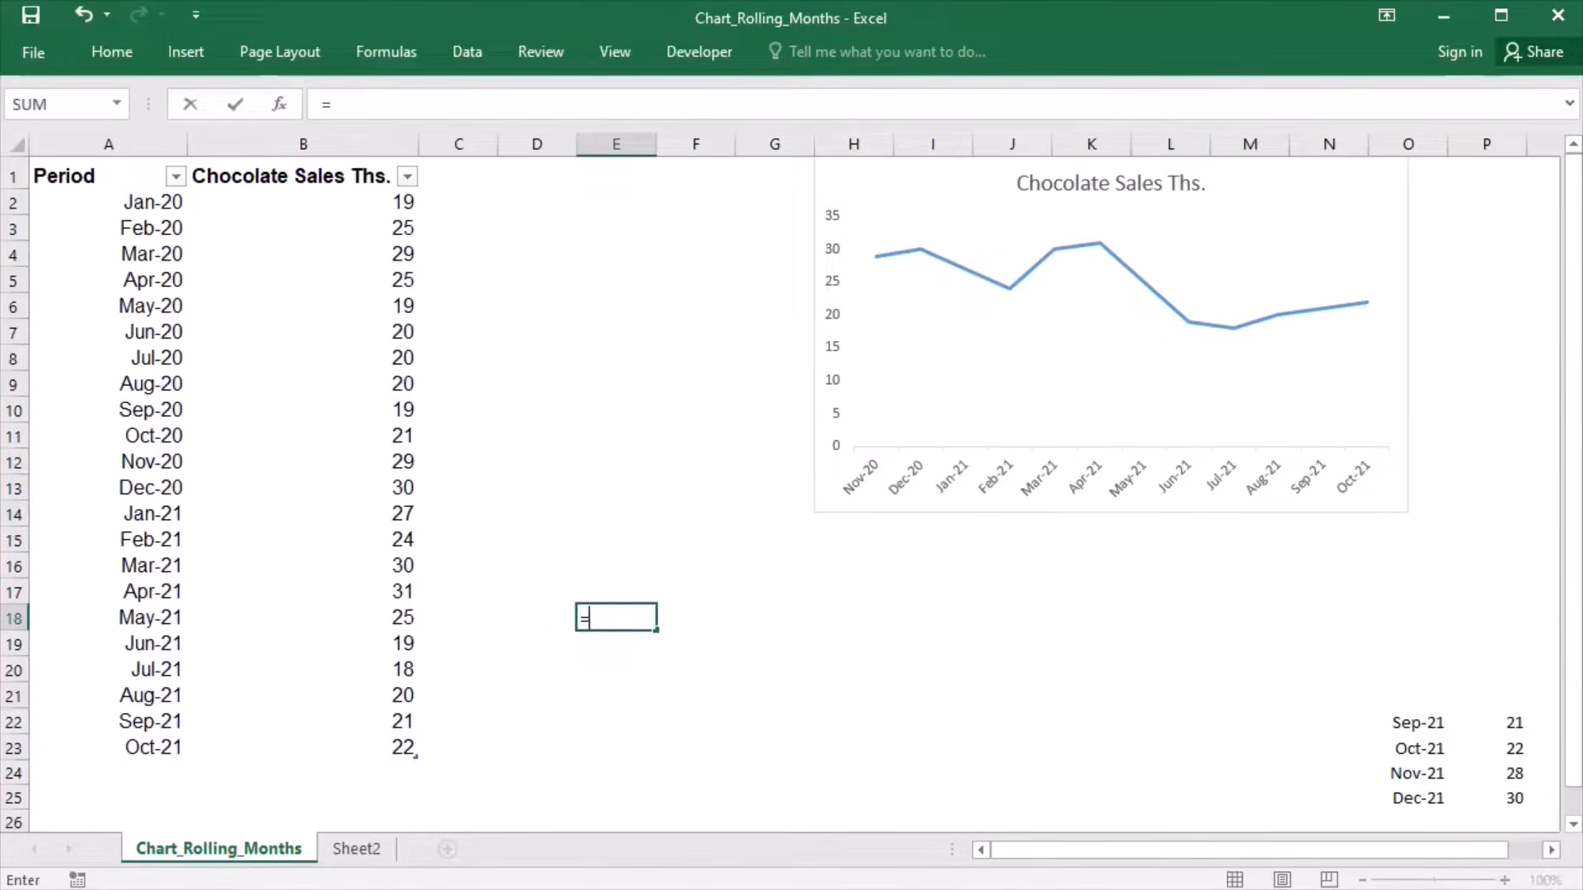
{"action": "type", "text": "index"}
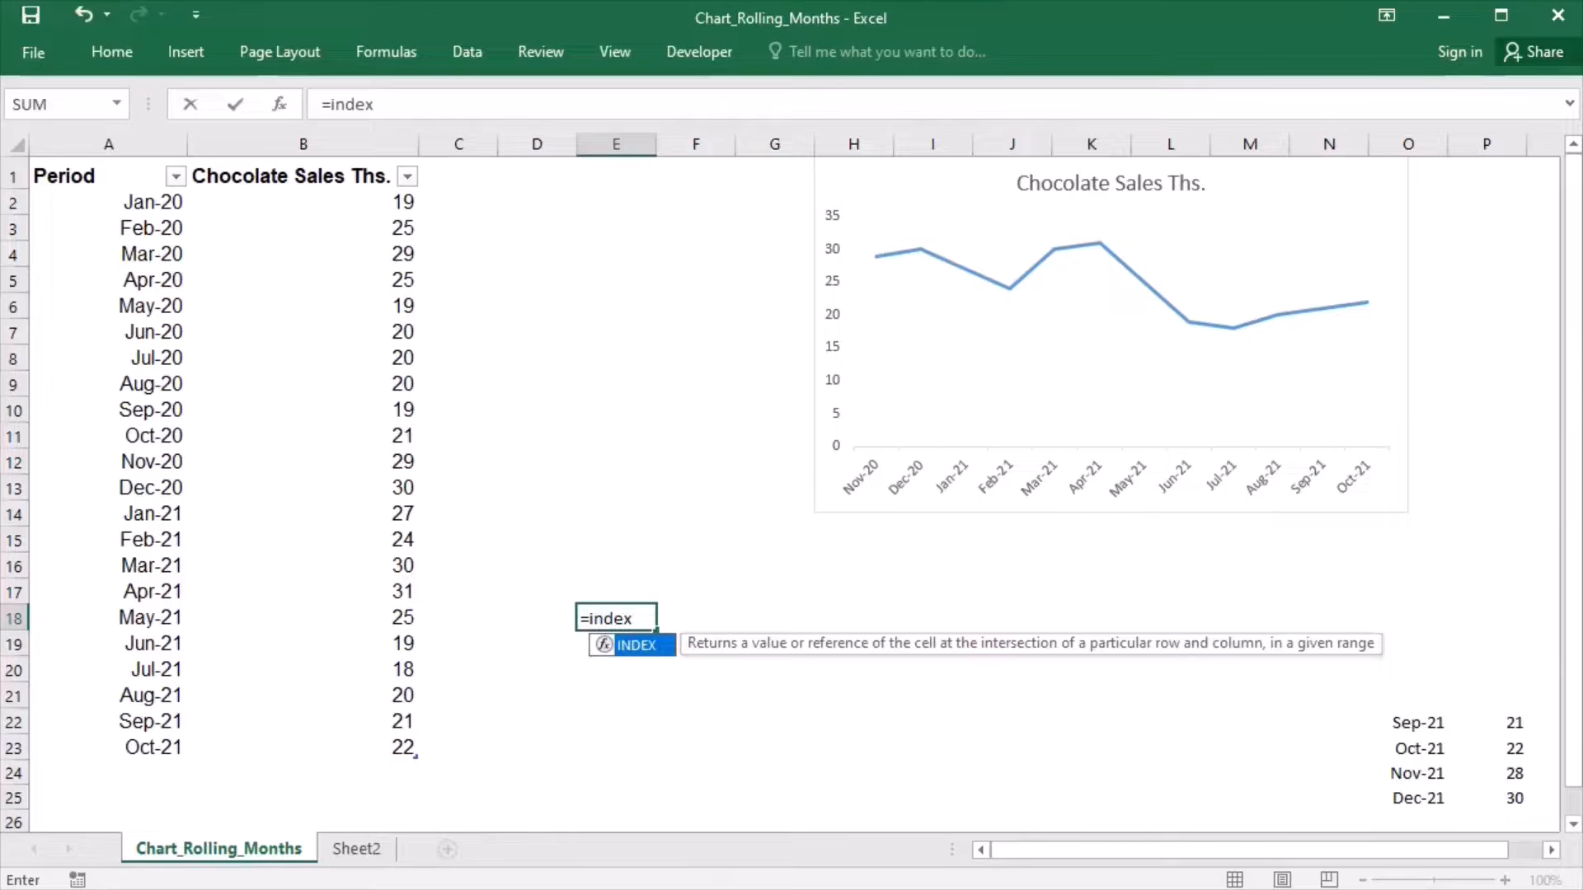
{"action": "type", "text": "($b:$"}
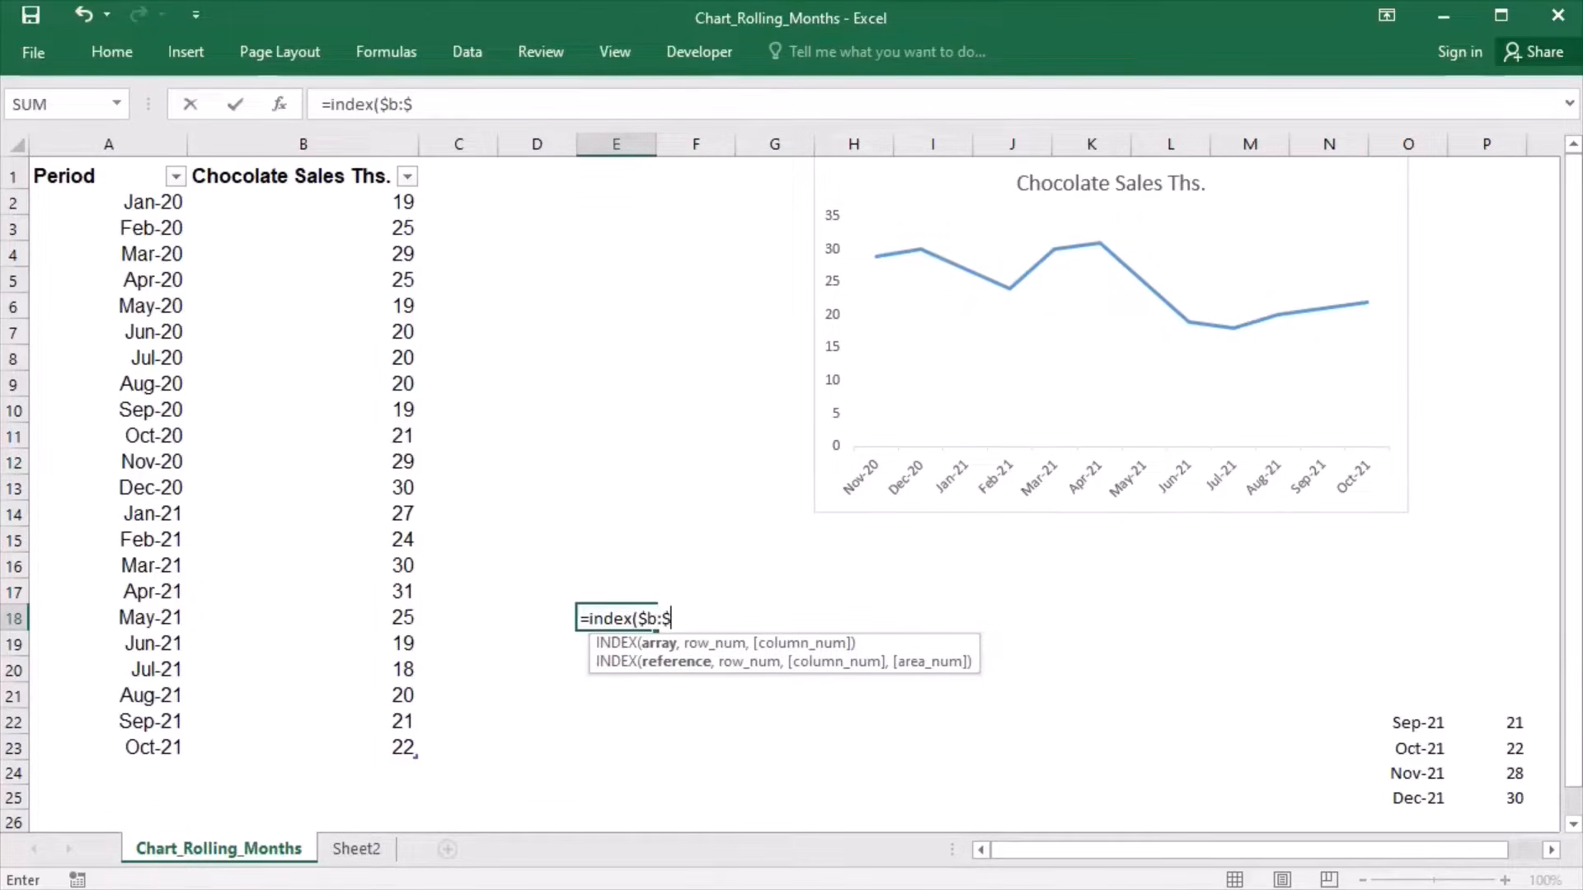
{"action": "type", "text": "b,"}
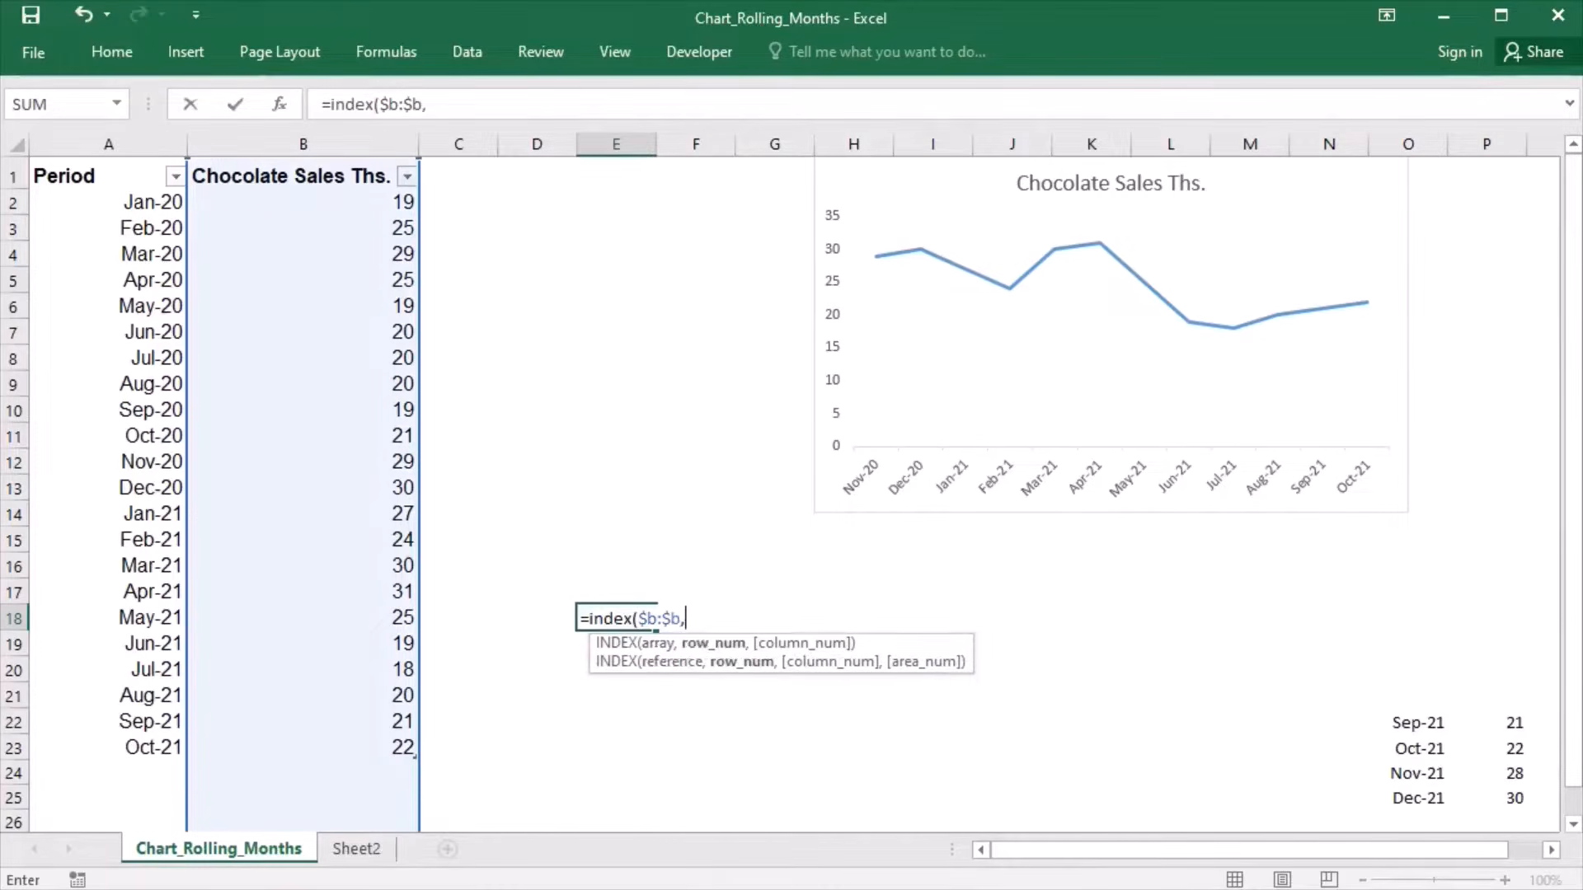
{"action": "type", "text": "coun"}
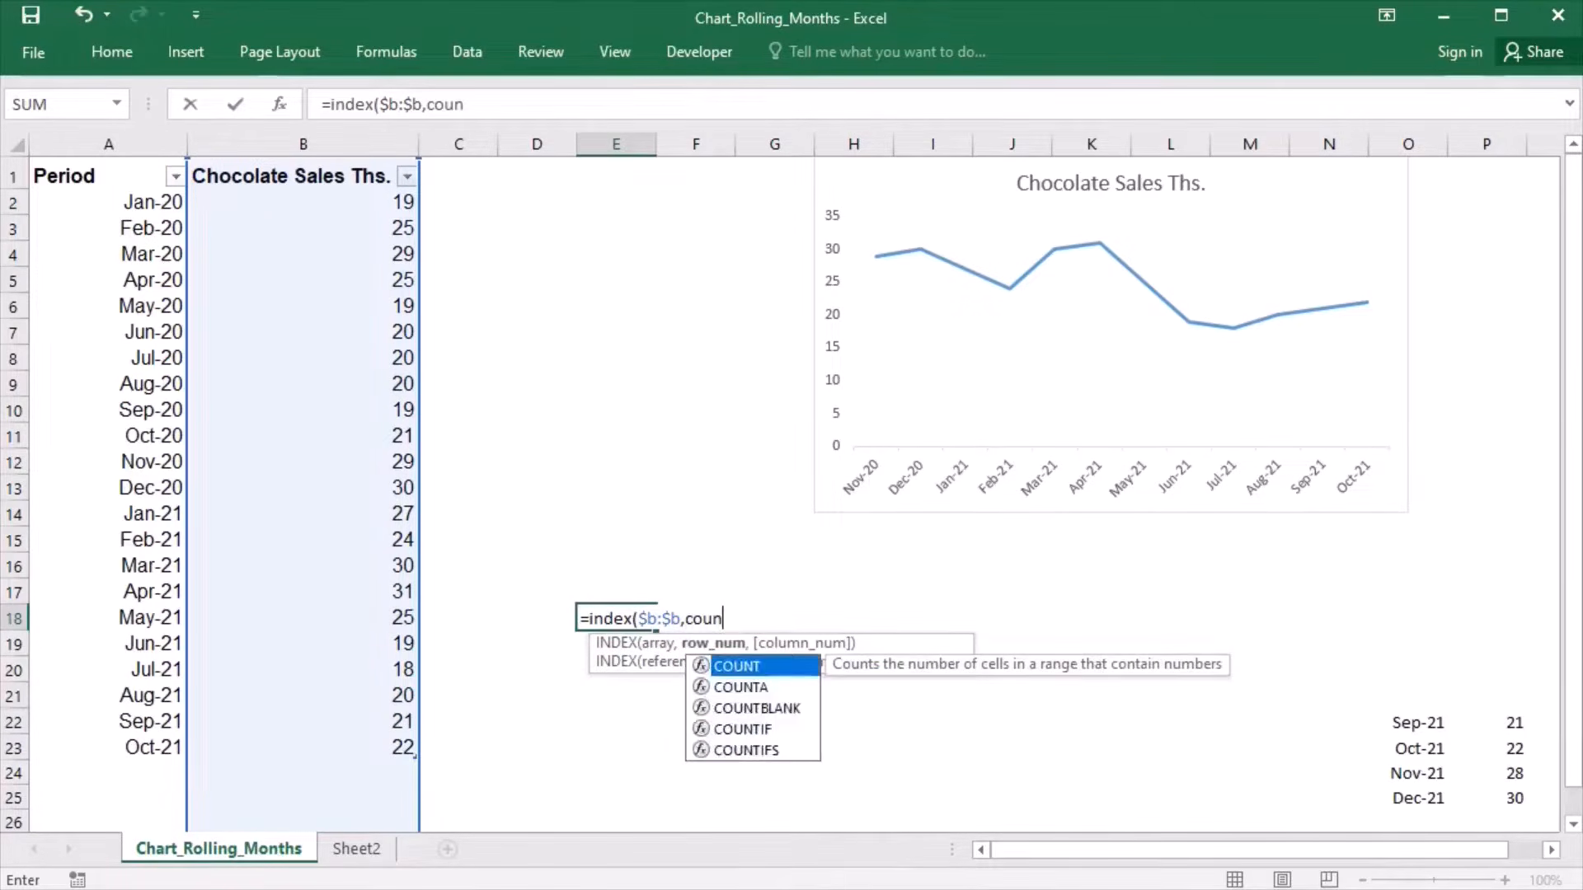
{"action": "type", "text": "ta("}
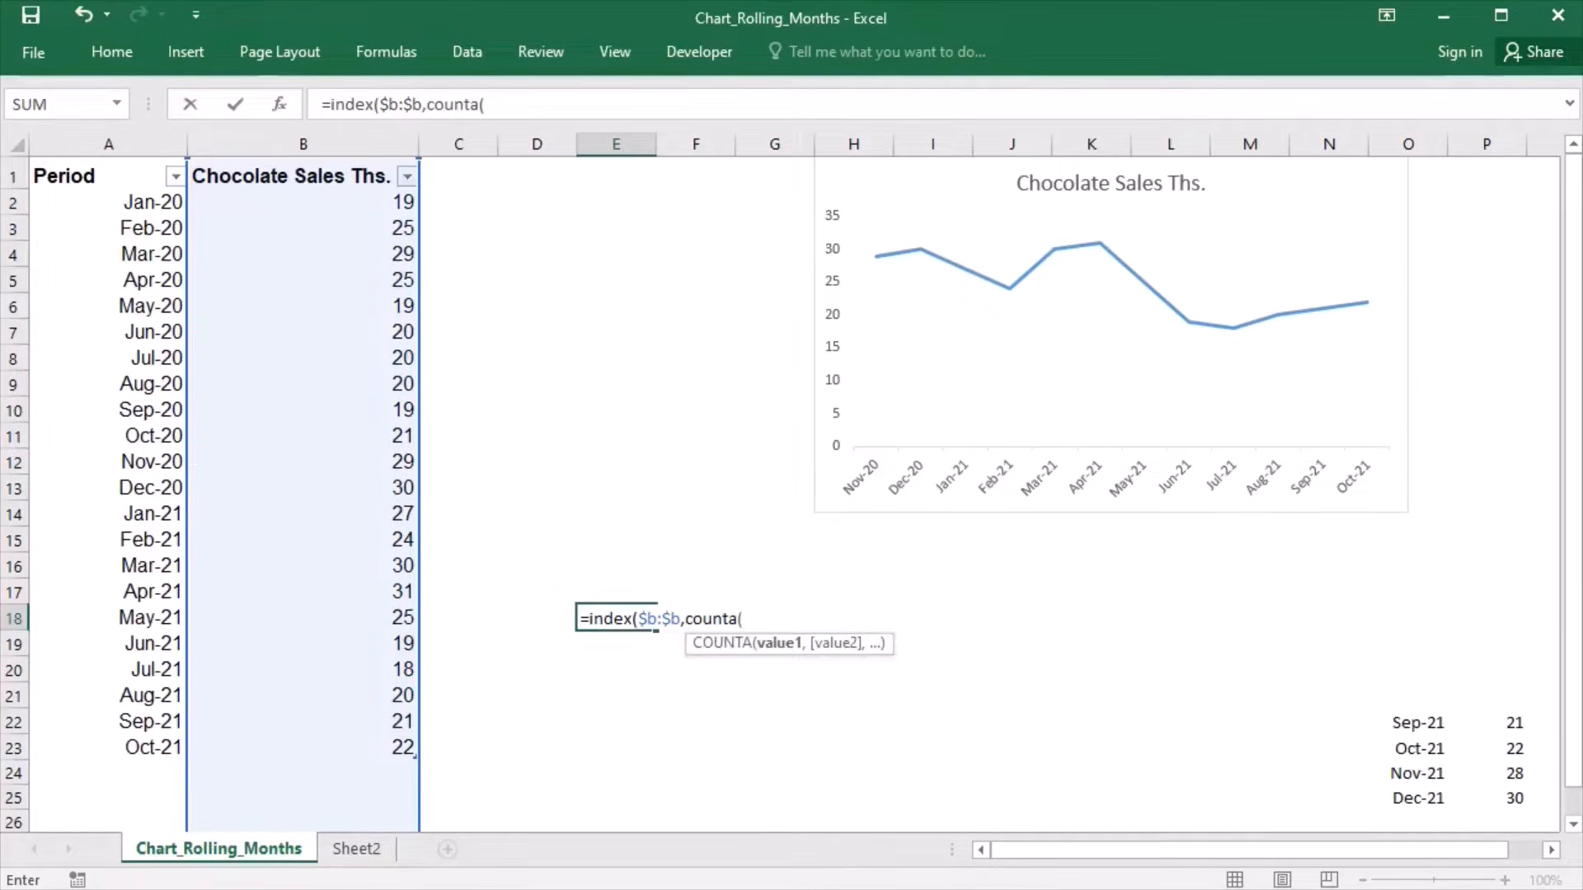
{"action": "type", "text": "$b:$b"}
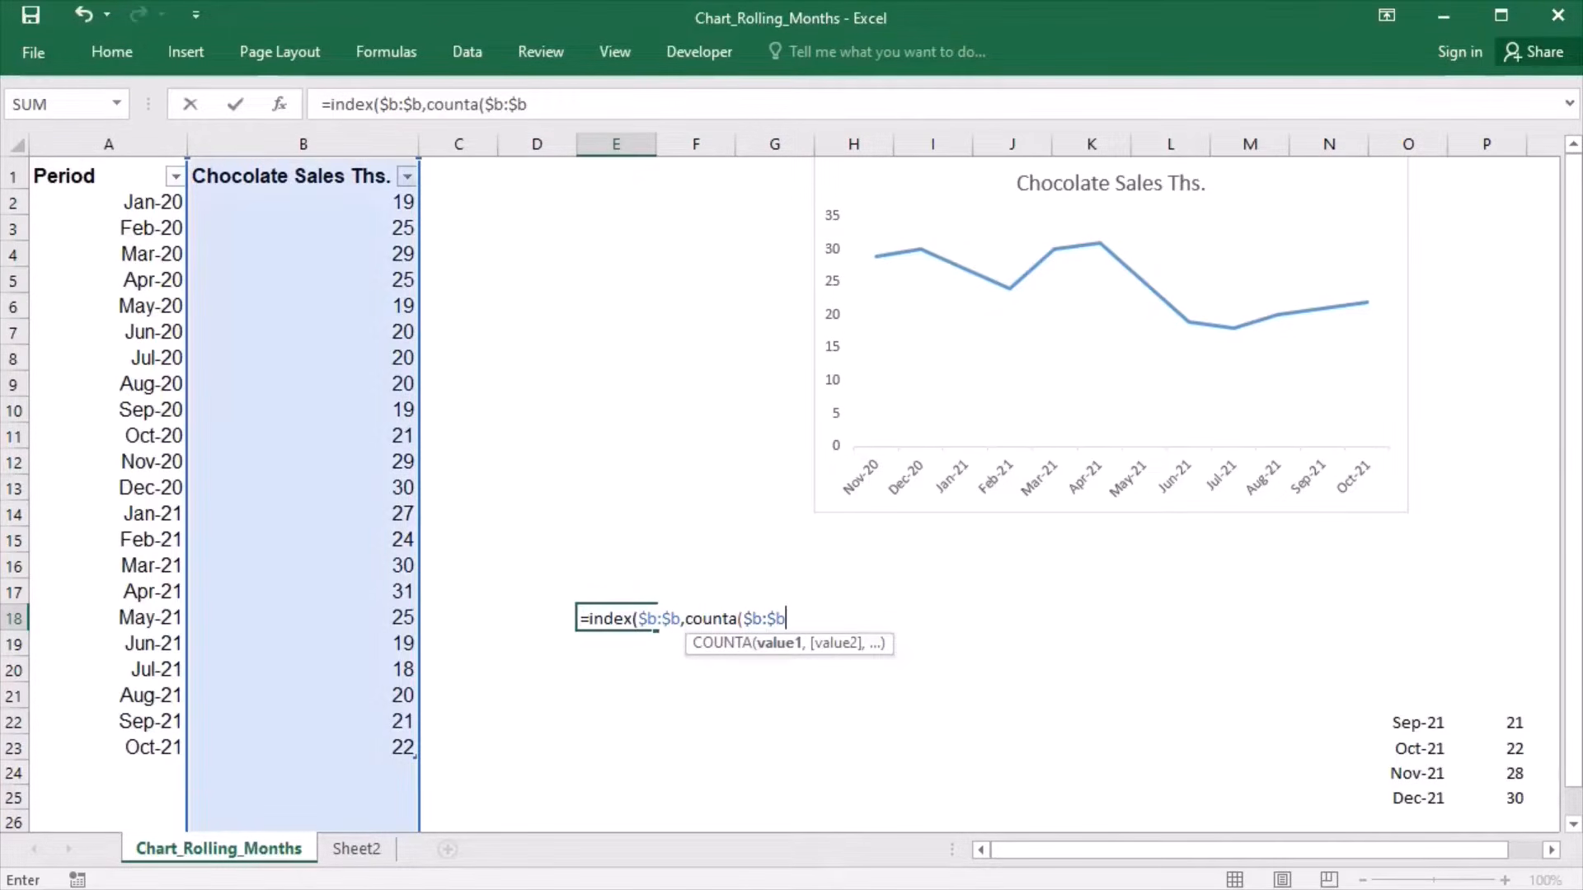
{"action": "type", "text": "))"}
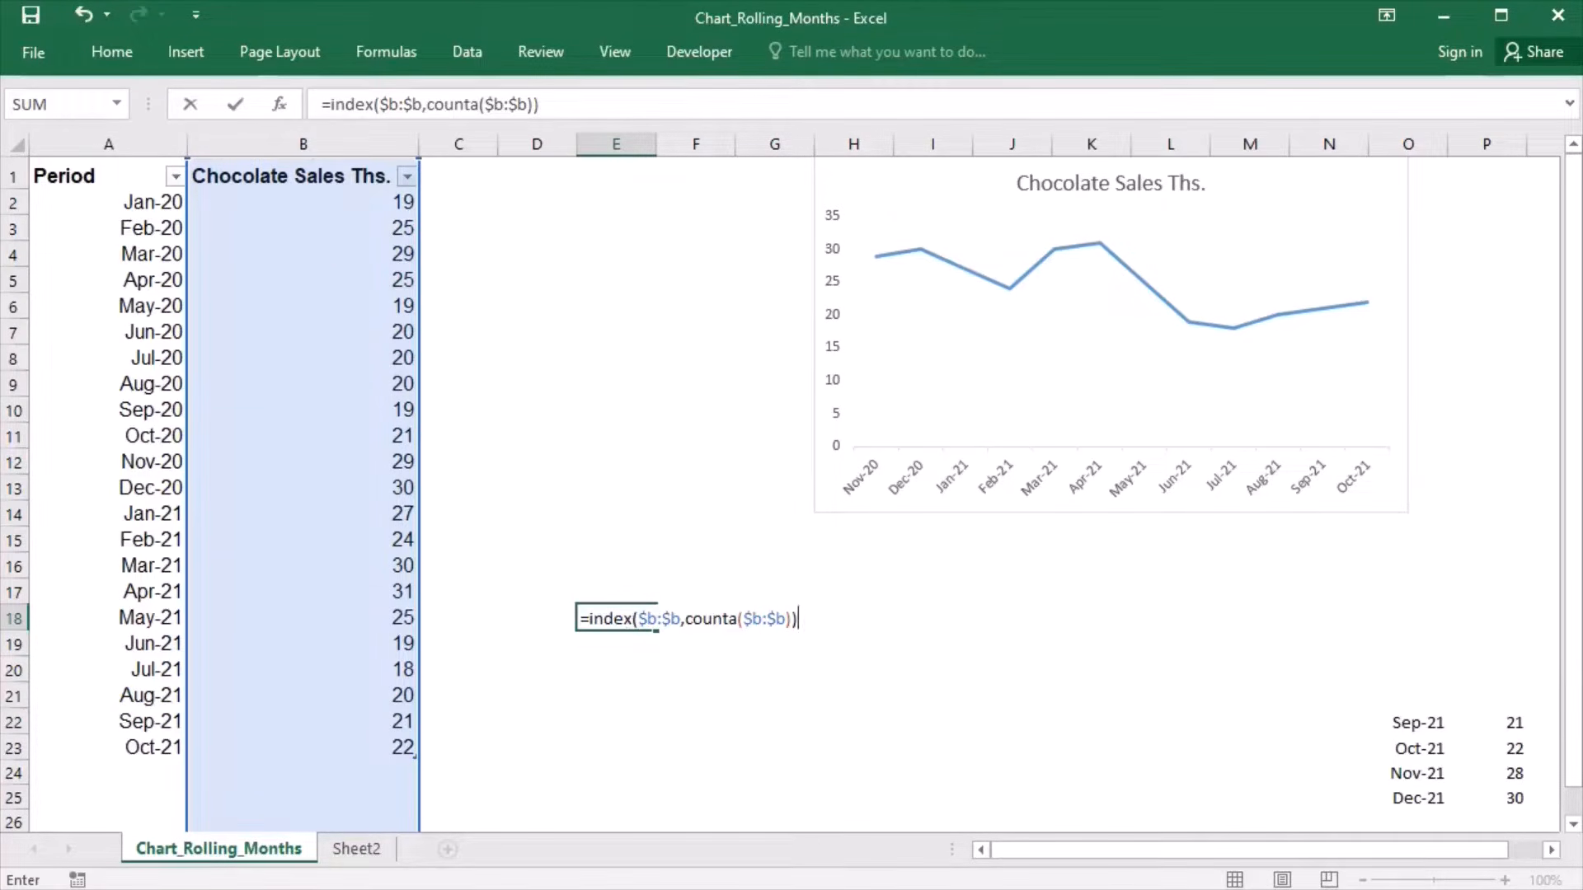
- Extend the E18 formula with :index($b:$b,counta($b:$b)-5) to form a six-cell range, and enter it
{"action": "type", "text": ":index"}
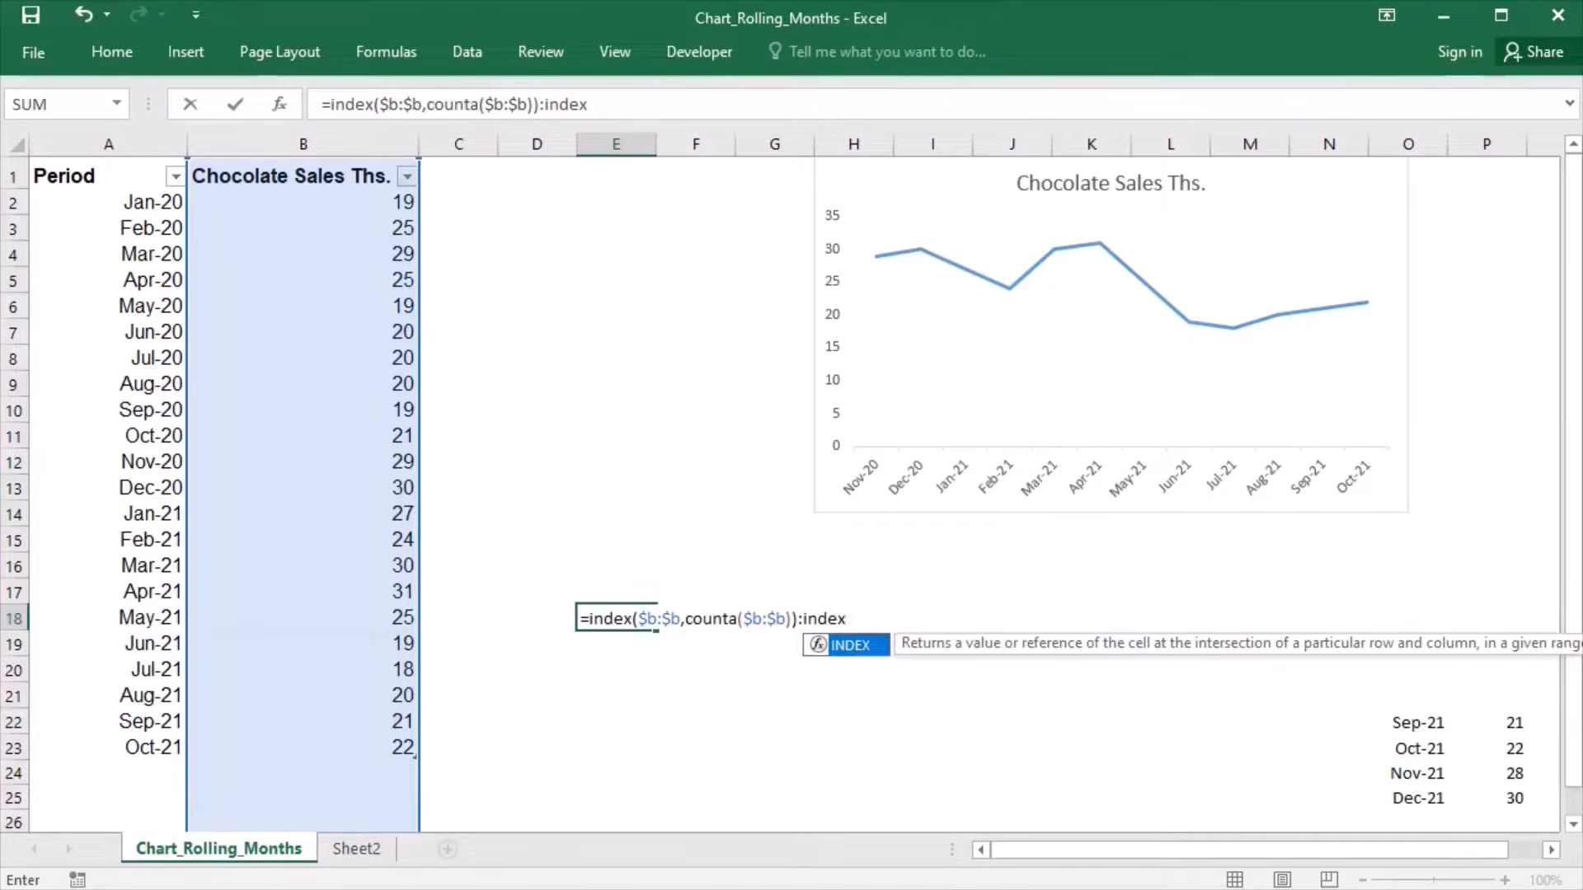
{"action": "type", "text": "($b:$b"}
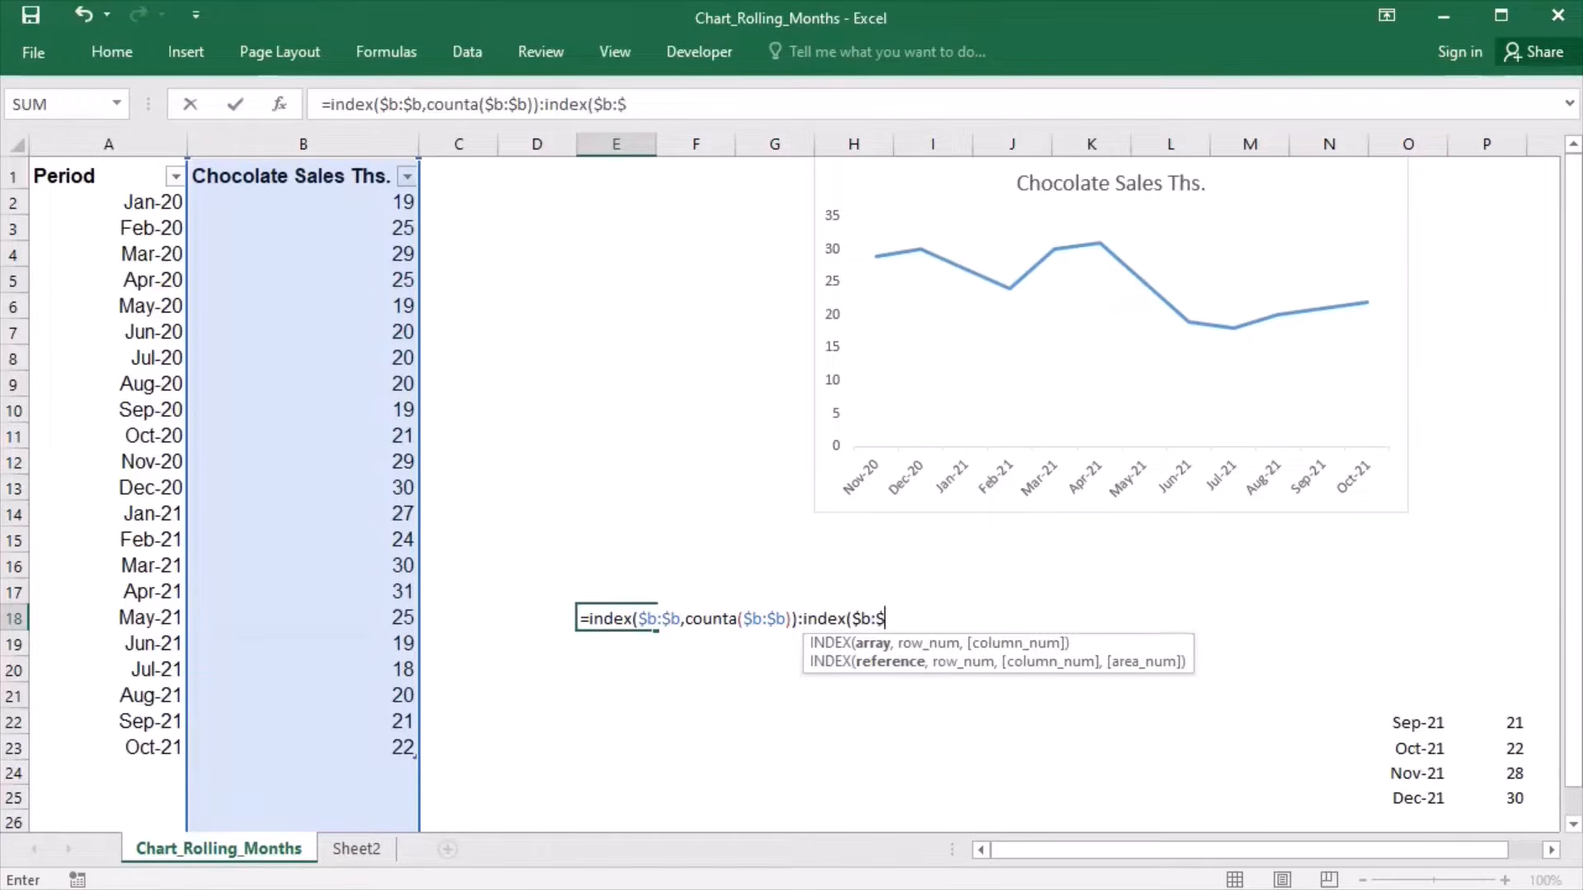
{"action": "type", "text": ",coun"}
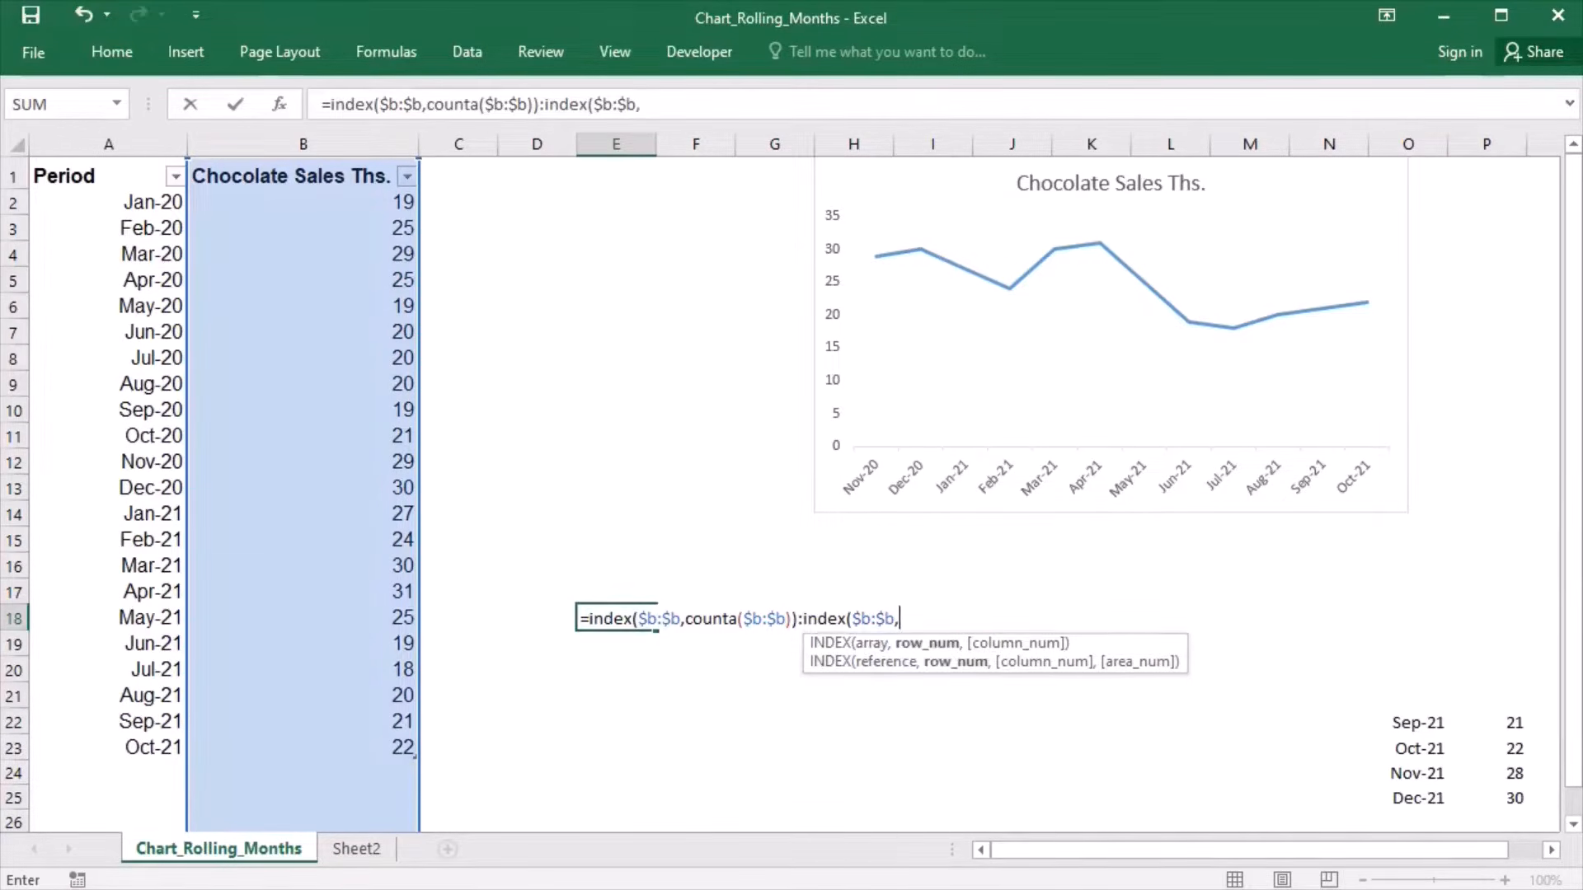
{"action": "type", "text": "ta"}
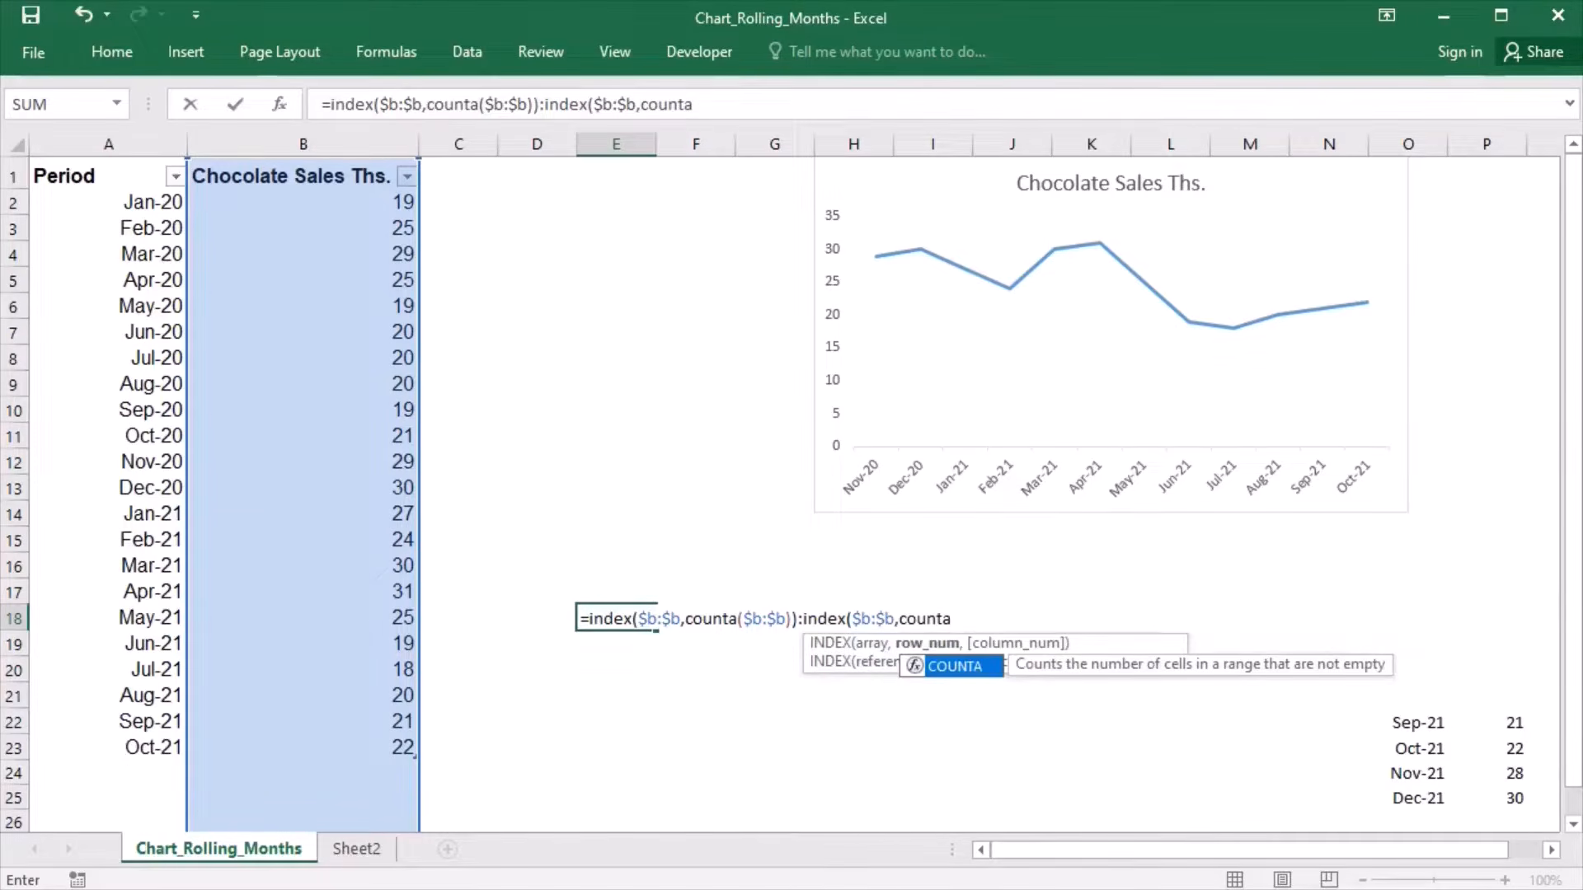
{"action": "type", "text": "("}
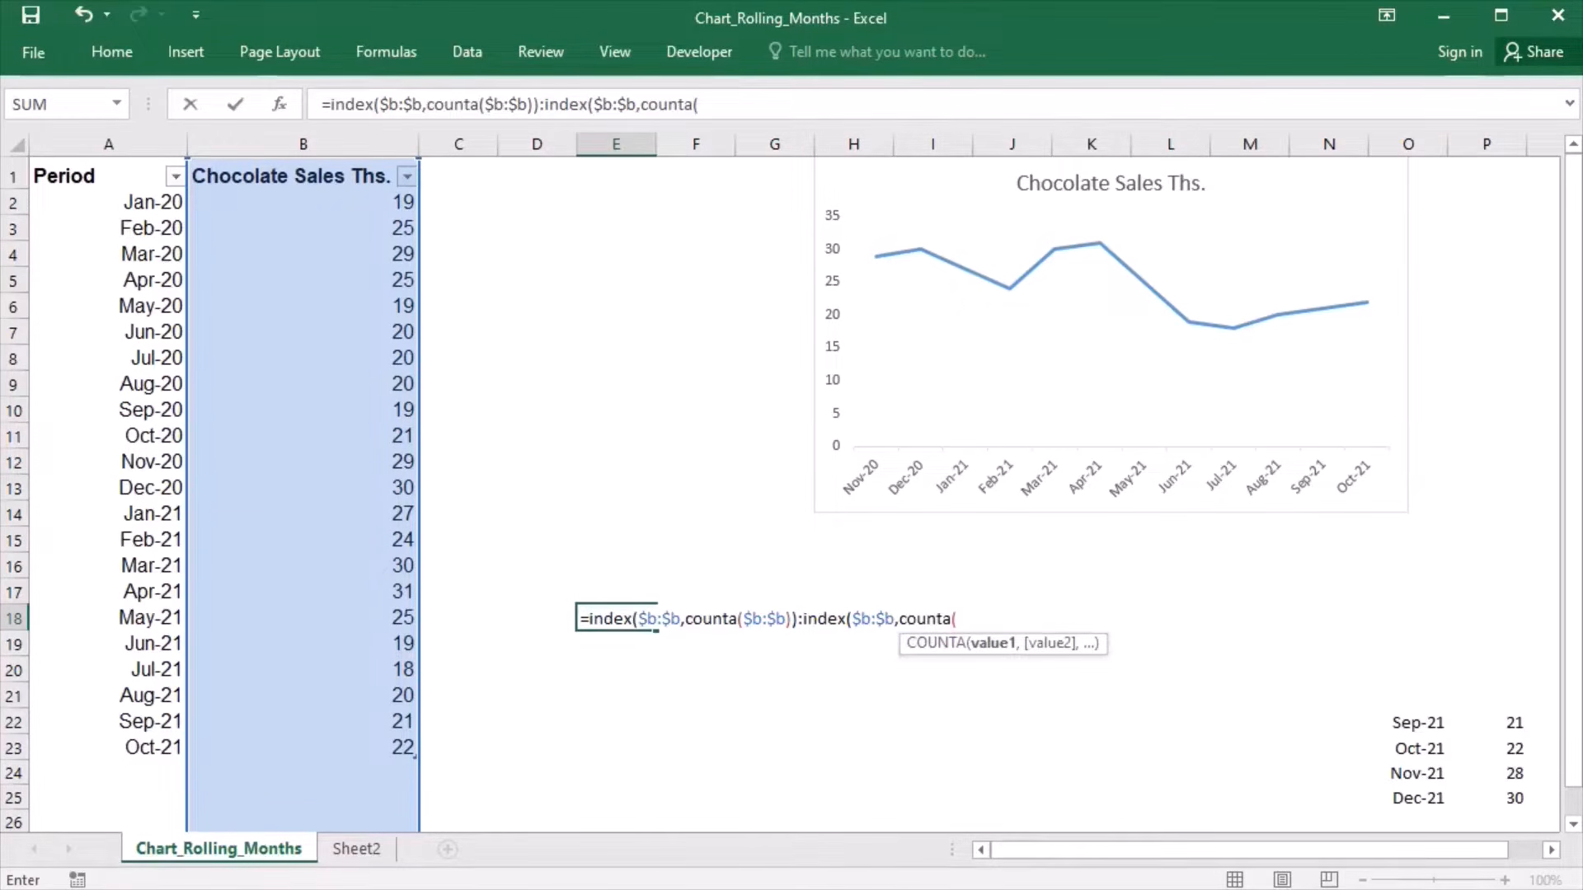
{"action": "type", "text": "$b:$b)-"}
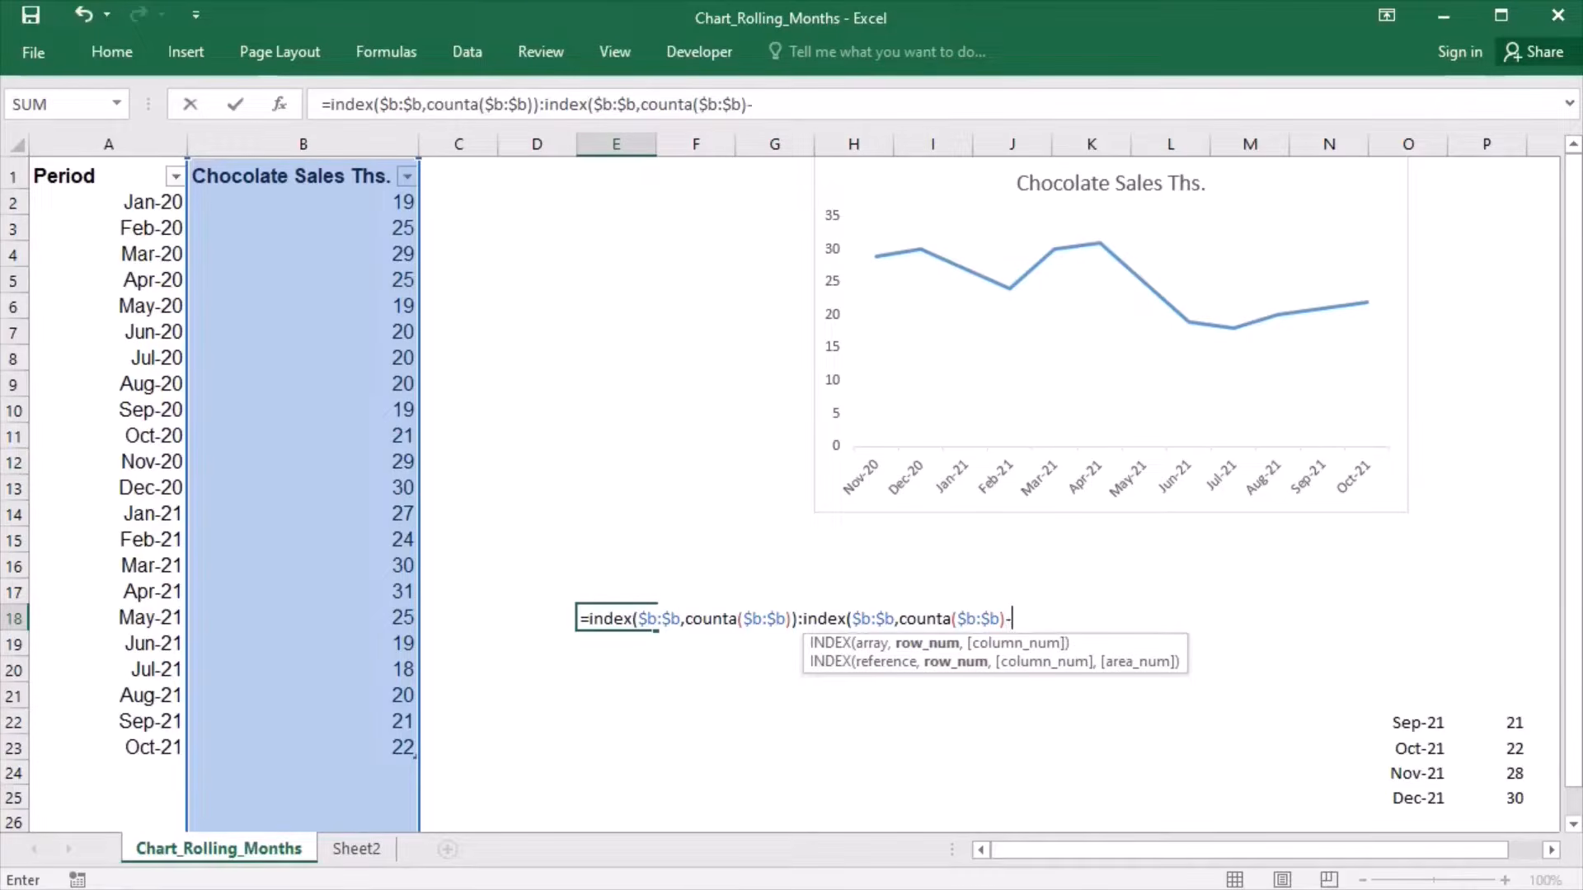
{"action": "type", "text": "5)"}
{"action": "key", "text": "Return"}
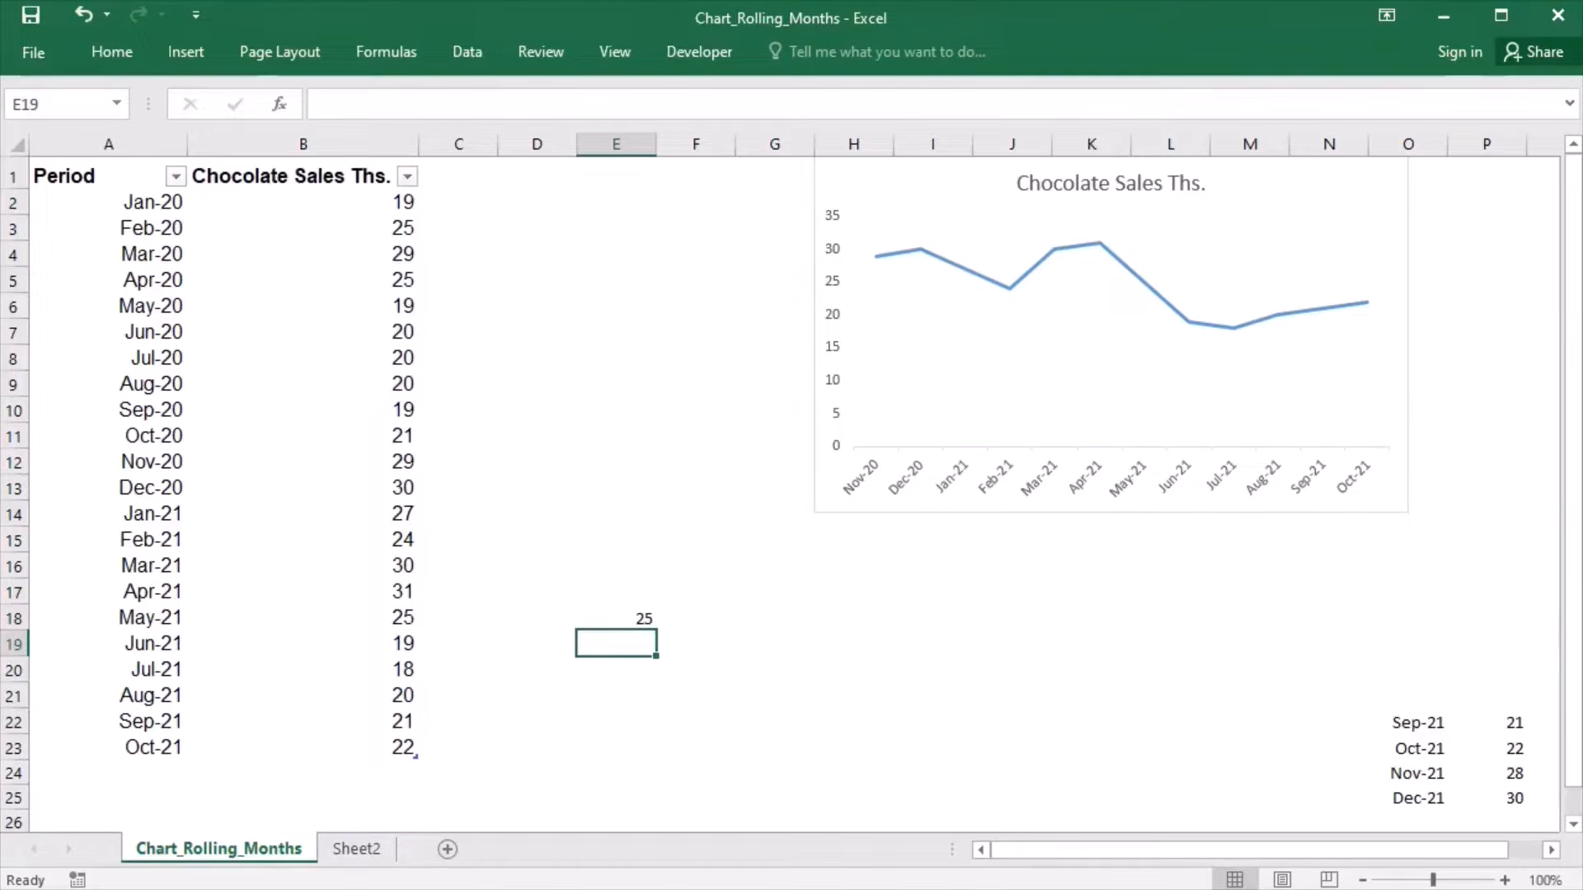
- Evaluate the entire E18 formula in place to check the array it returns, leaving the formula itself unconverted
{"action": "double_click", "coordinate": [606, 623]}
{"action": "left_click_drag", "start_coordinate": [579, 620], "coordinate": [1077, 624]}
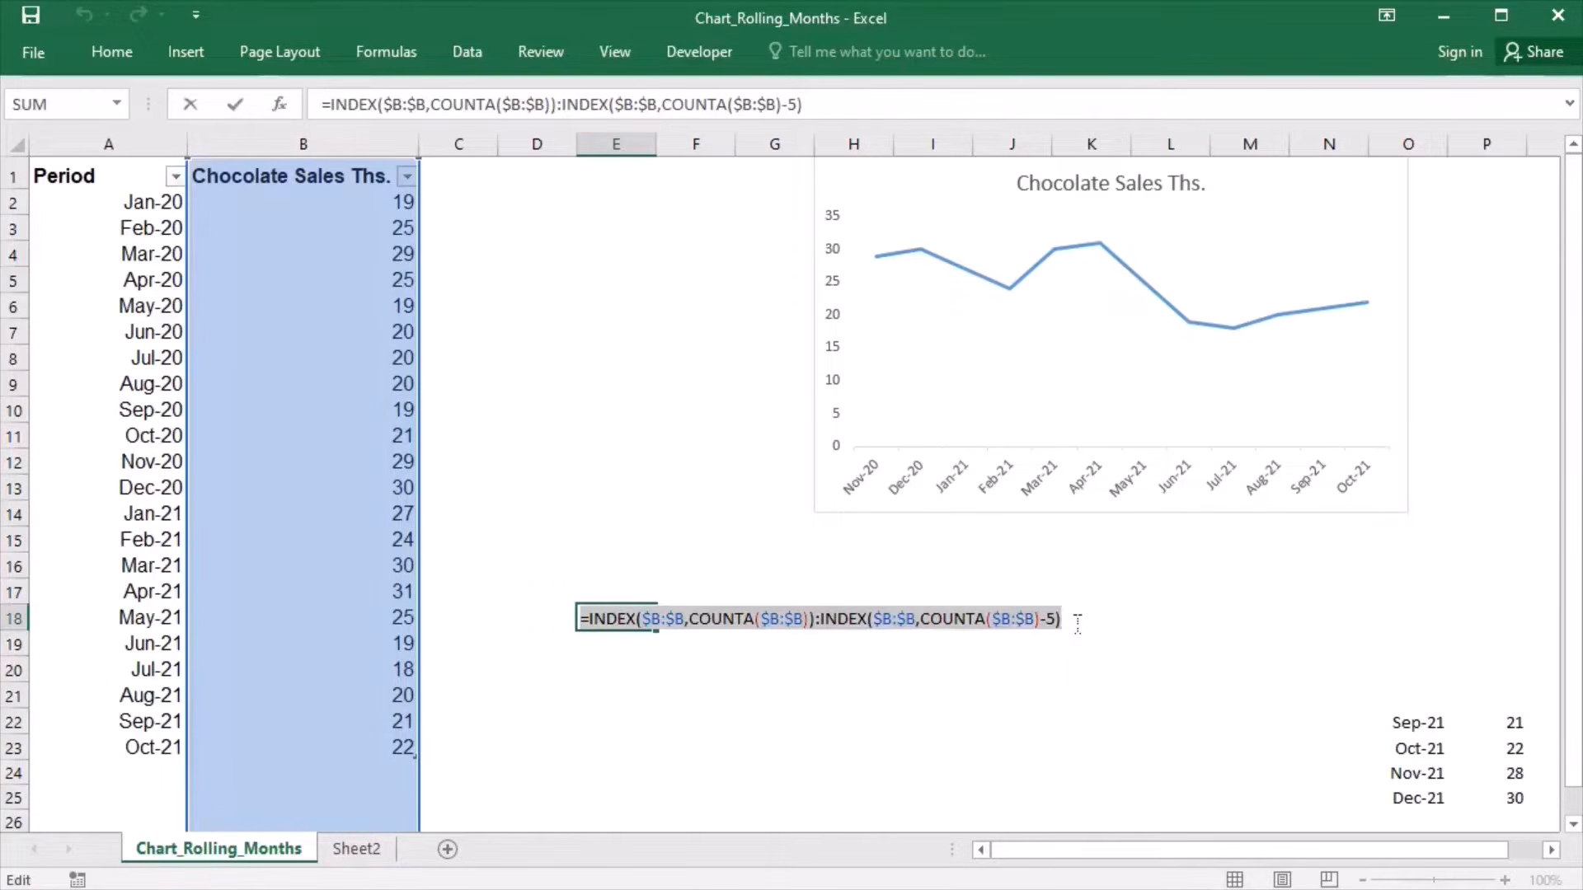
{"action": "key", "text": "F9"}
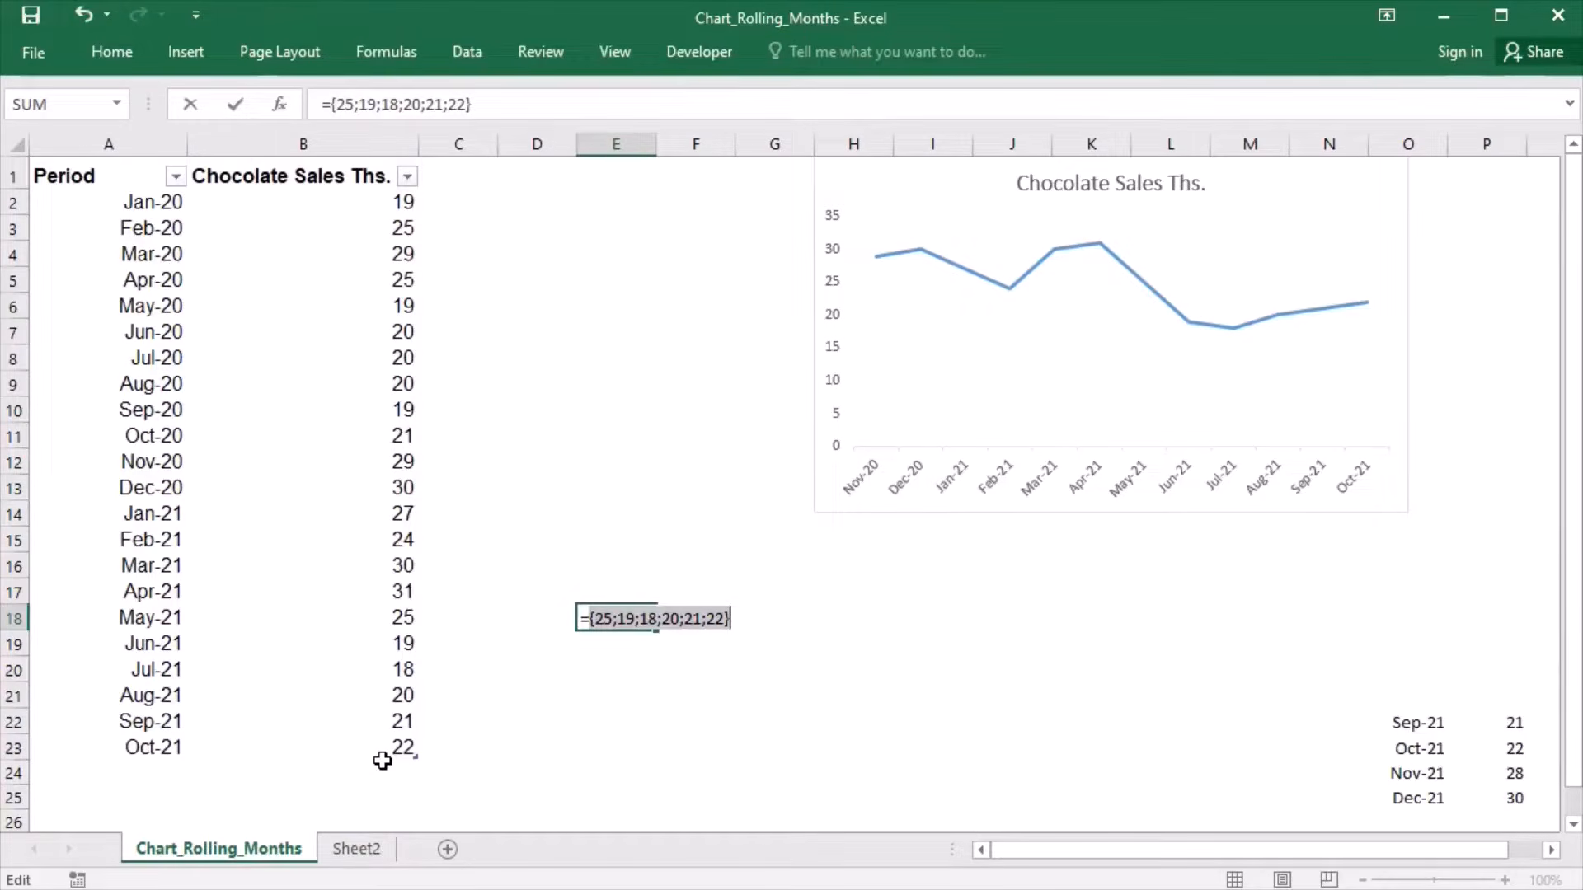
{"action": "key", "text": "Escape"}
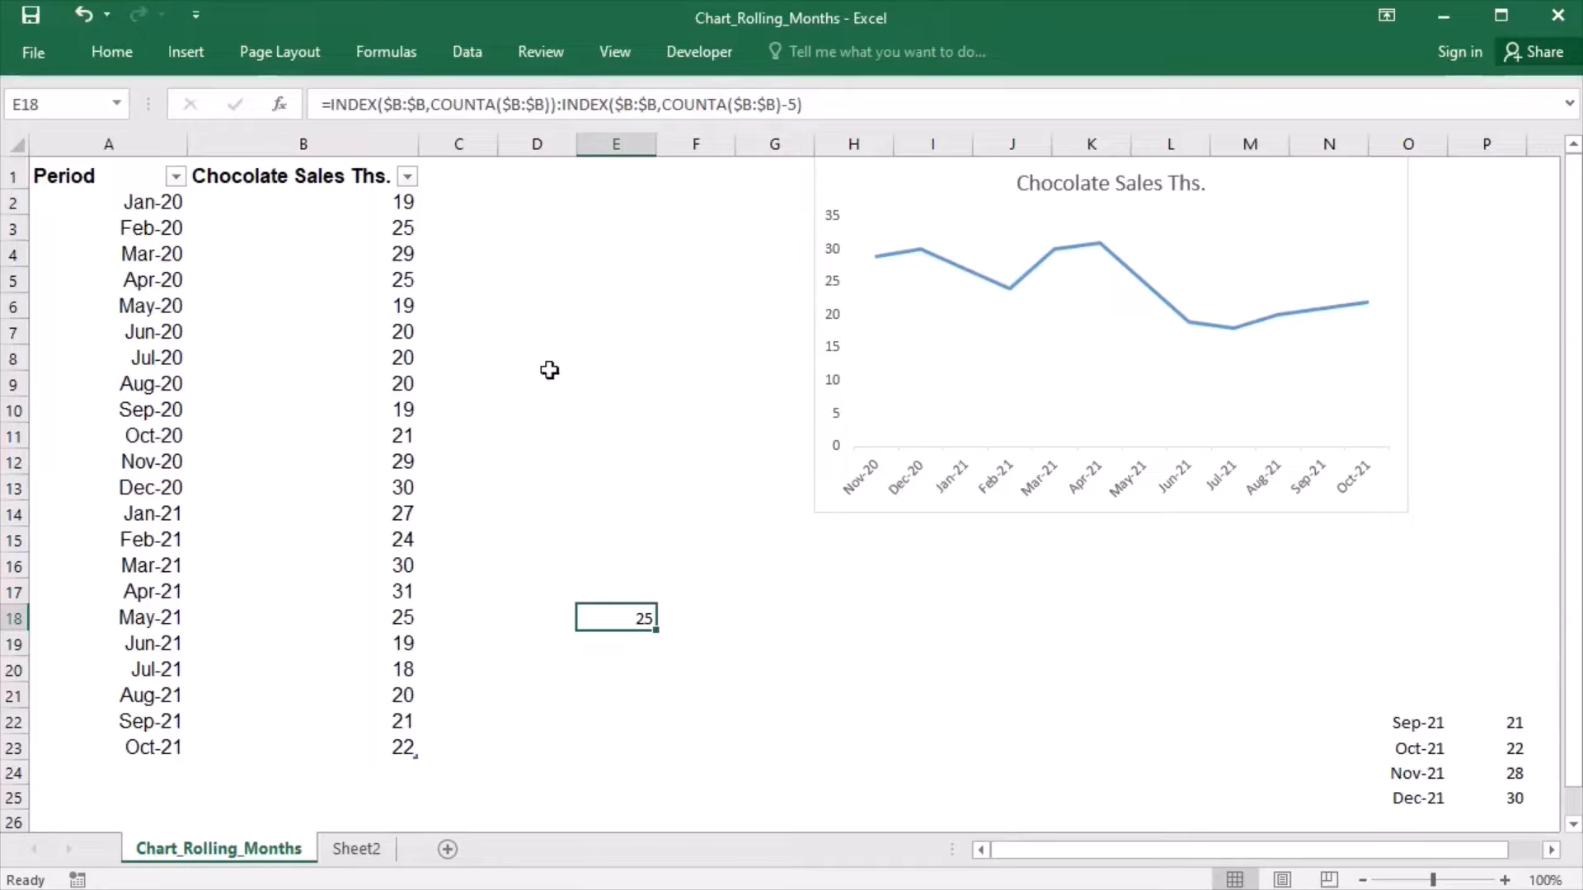
- Replace the Rollingvalues name reference with =INDEX($B:$B,COUNTA($B:$B)):INDEX($B:$B,COUNTA($B:$B)-5) and save the change
{"action": "left_click", "coordinate": [398, 55]}
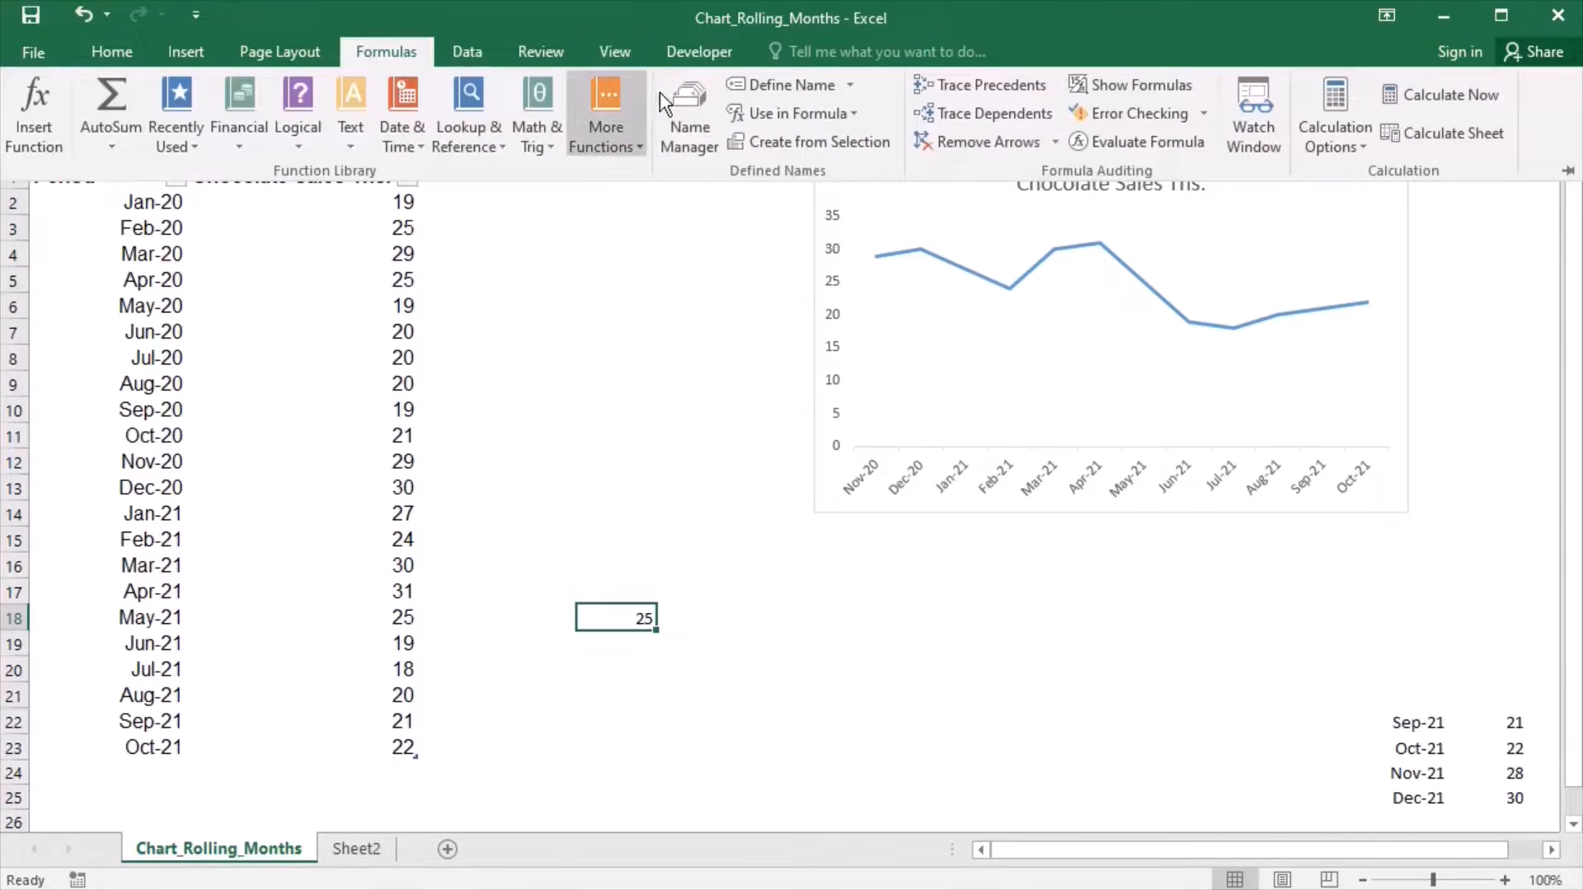
{"action": "left_click", "coordinate": [696, 111]}
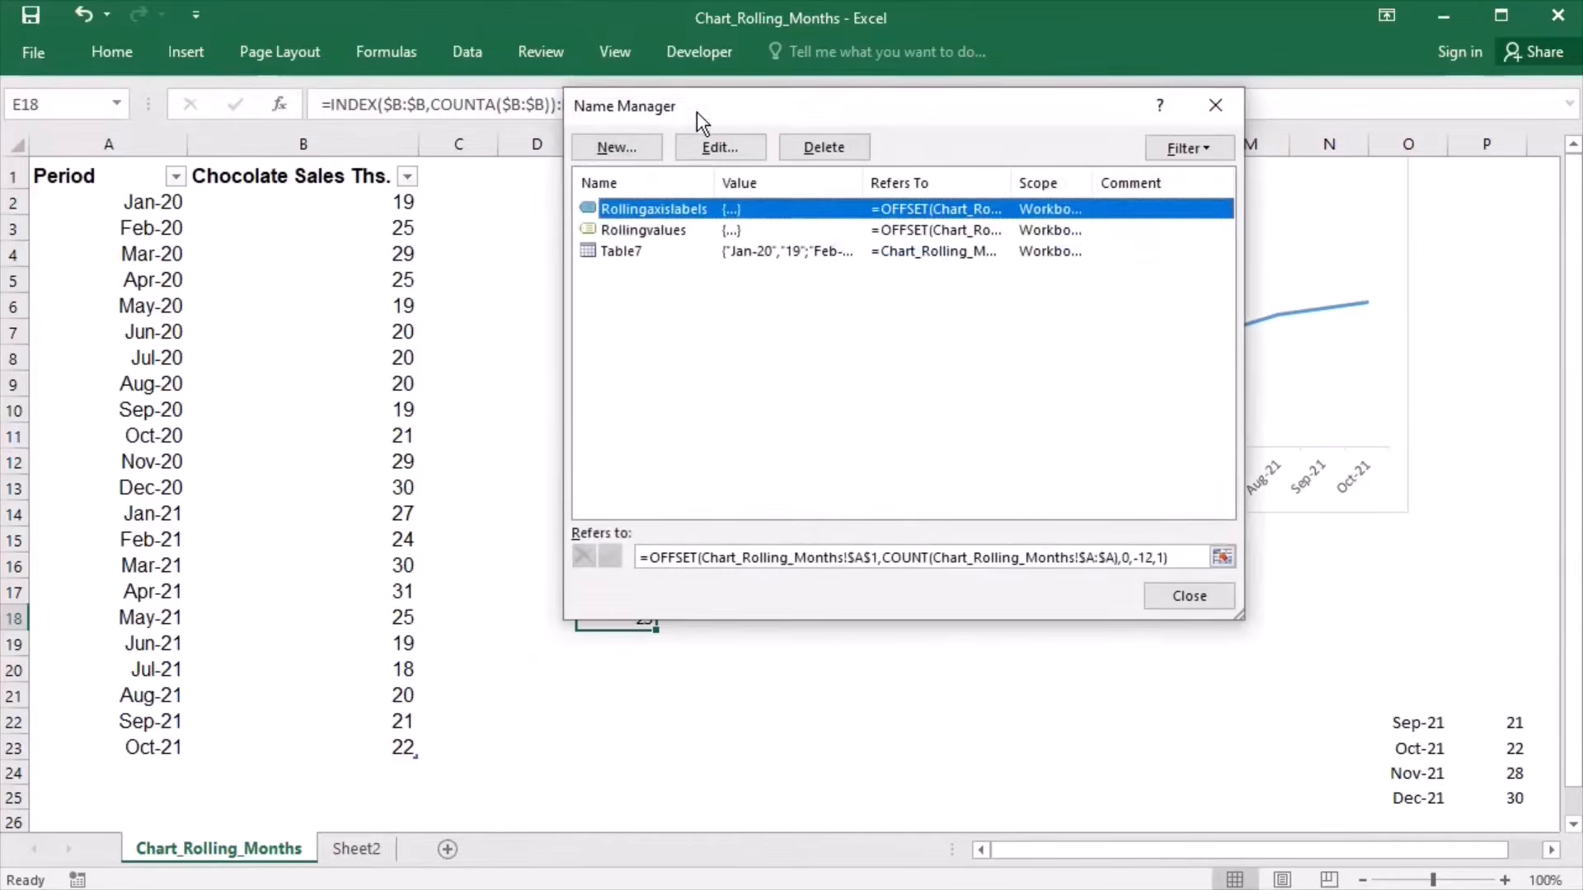
{"action": "left_click", "coordinate": [670, 235]}
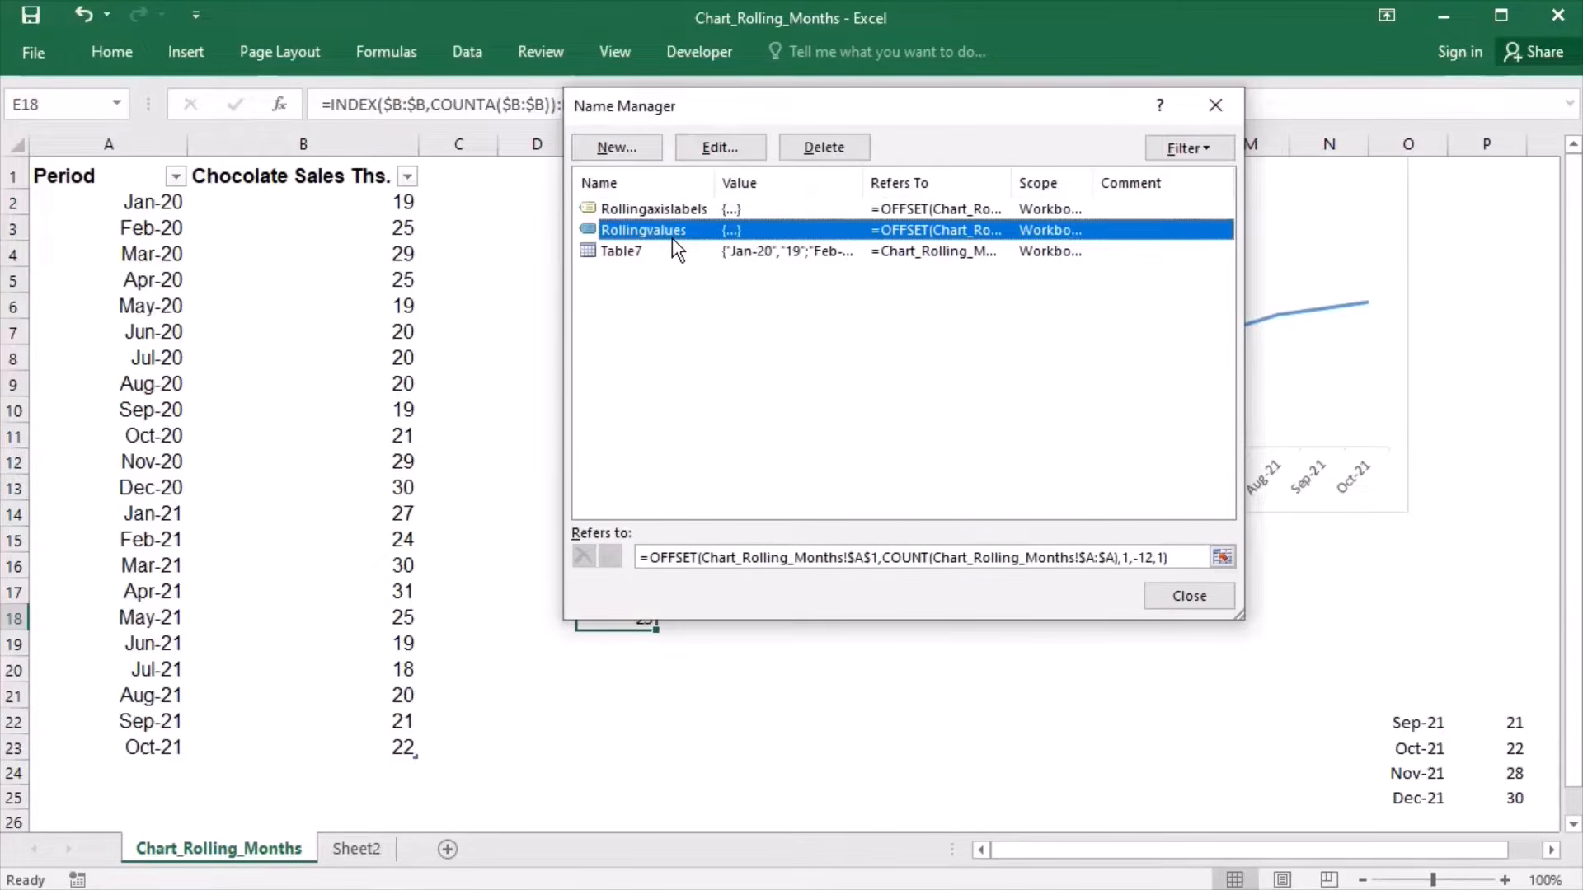
{"action": "left_click", "coordinate": [656, 566]}
{"action": "left_click_drag", "start_coordinate": [652, 565], "coordinate": [1188, 569]}
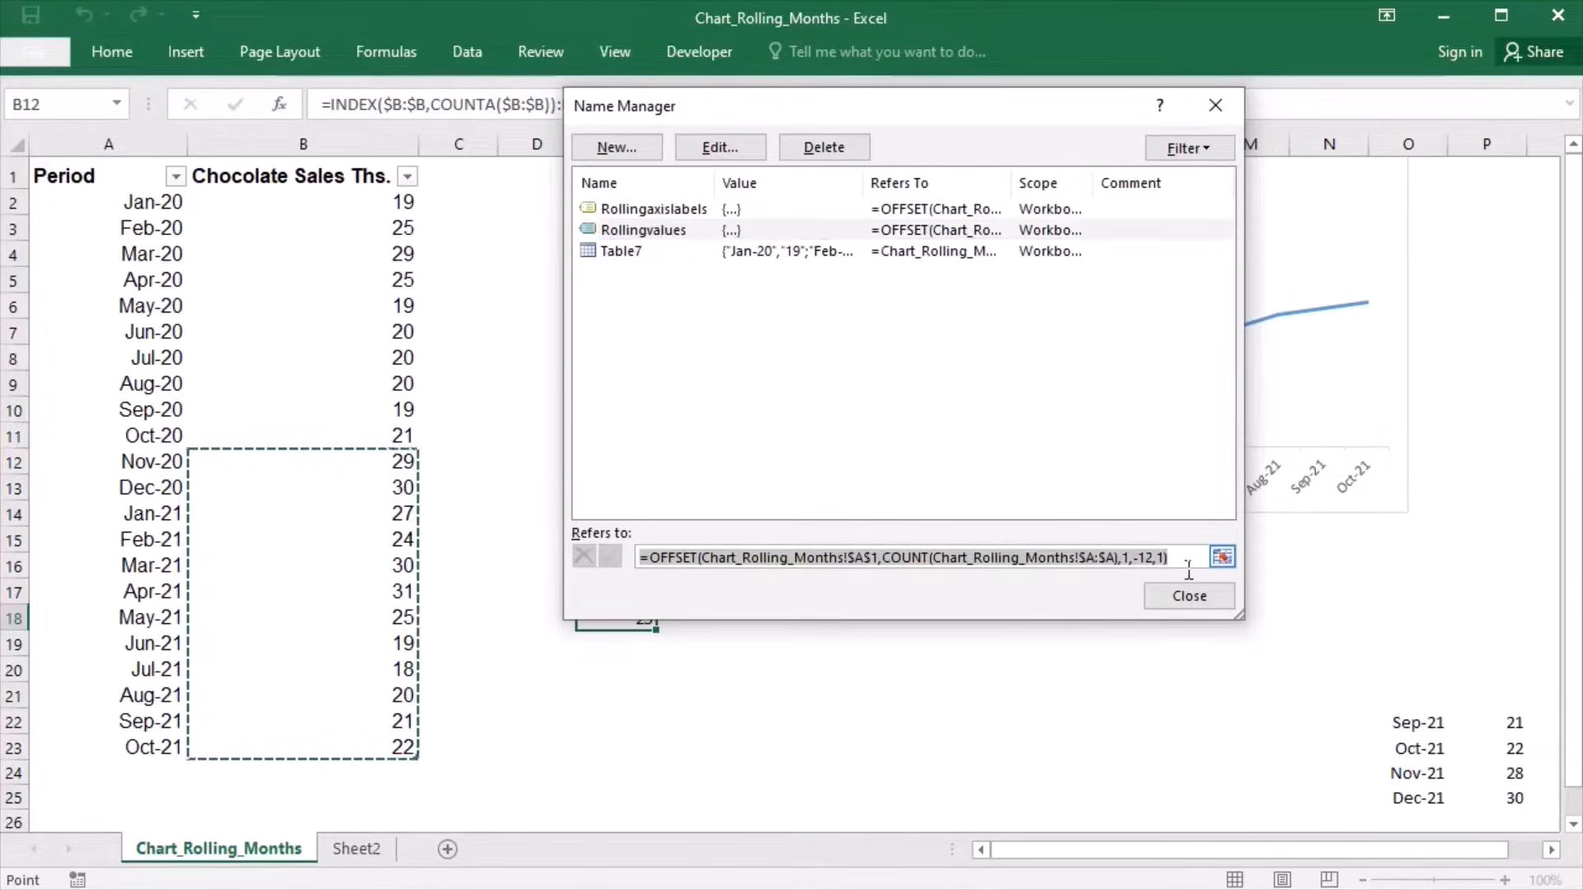
{"action": "key", "text": "ctrl+v"}
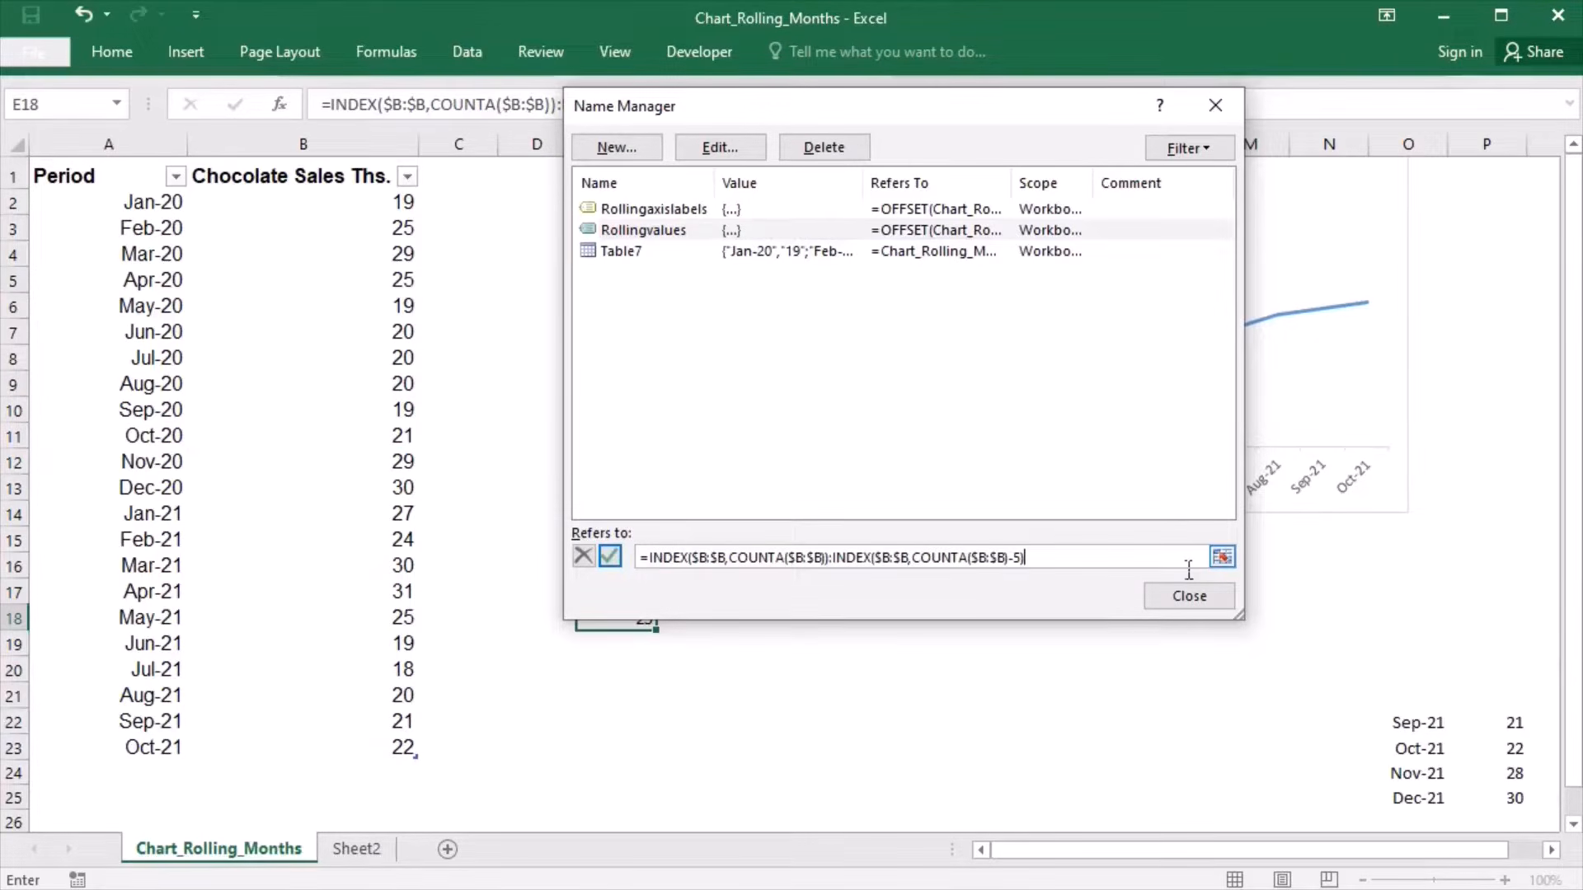
{"action": "left_click", "coordinate": [680, 223]}
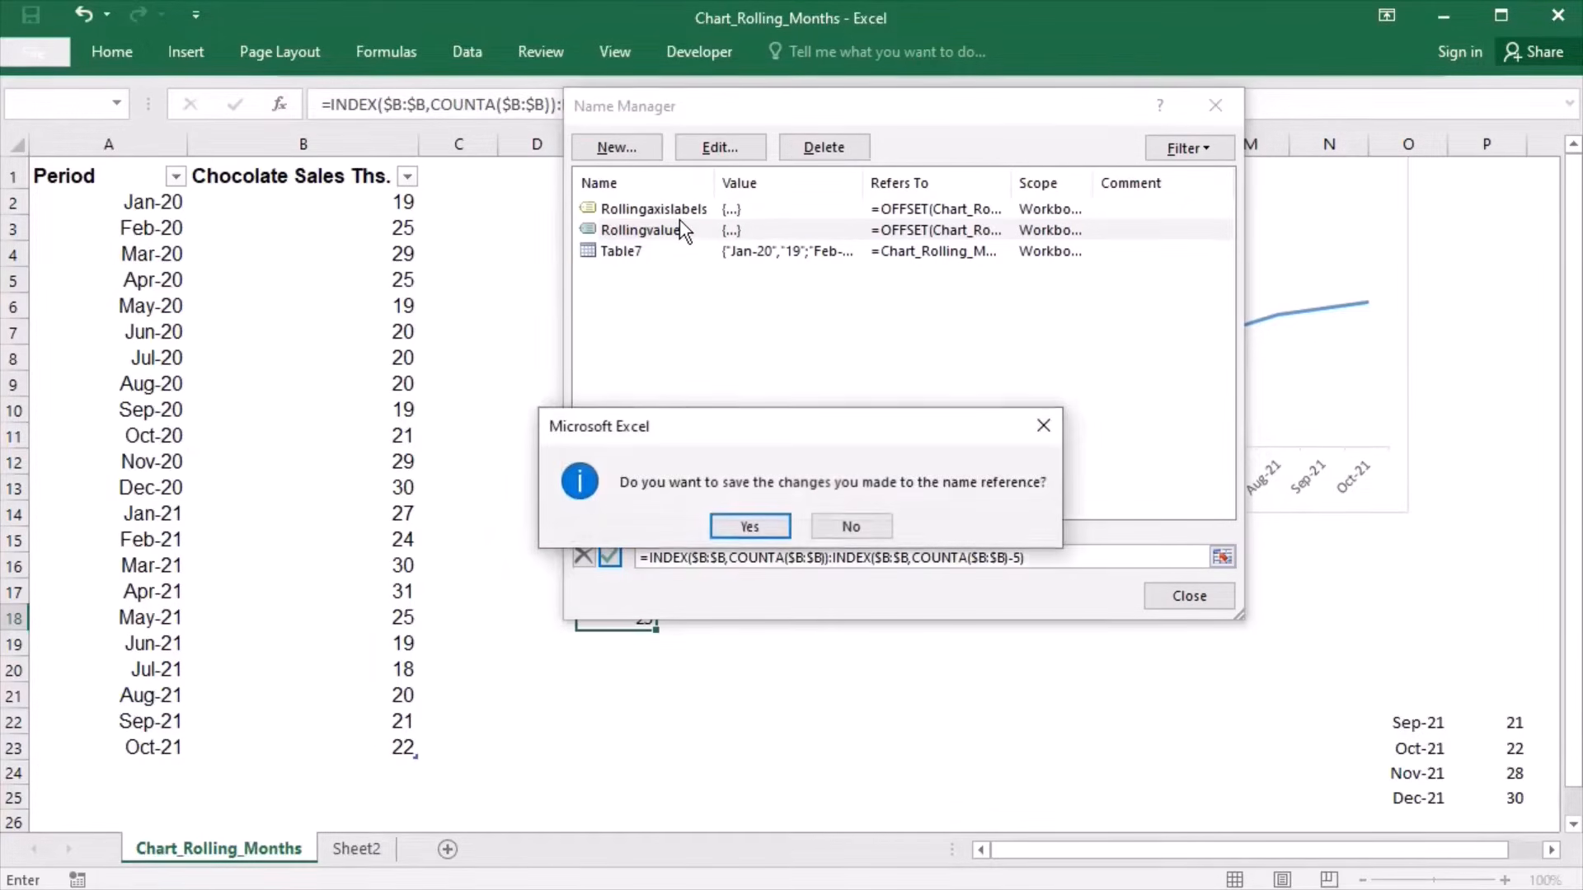
{"action": "left_click", "coordinate": [748, 528]}
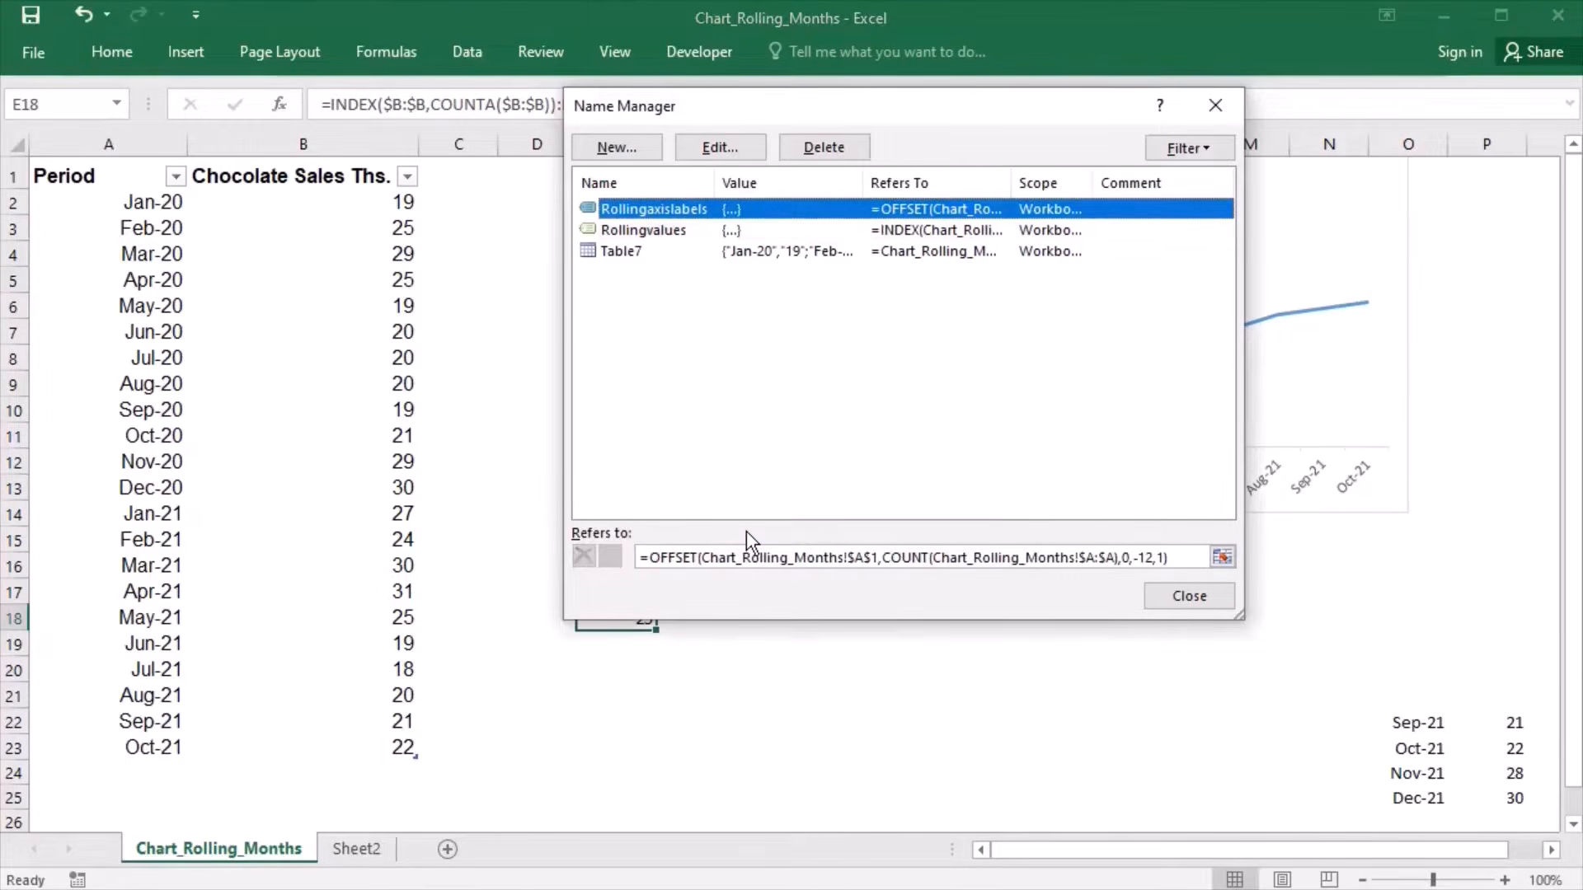
- Set the Rollingaxislabels reference to =INDEX($a:$a,COUNTA($a:$a)):INDEX($a:$a,COUNTA($a:$a)-5), save it, and finish managing the names
{"action": "left_click", "coordinate": [652, 565]}
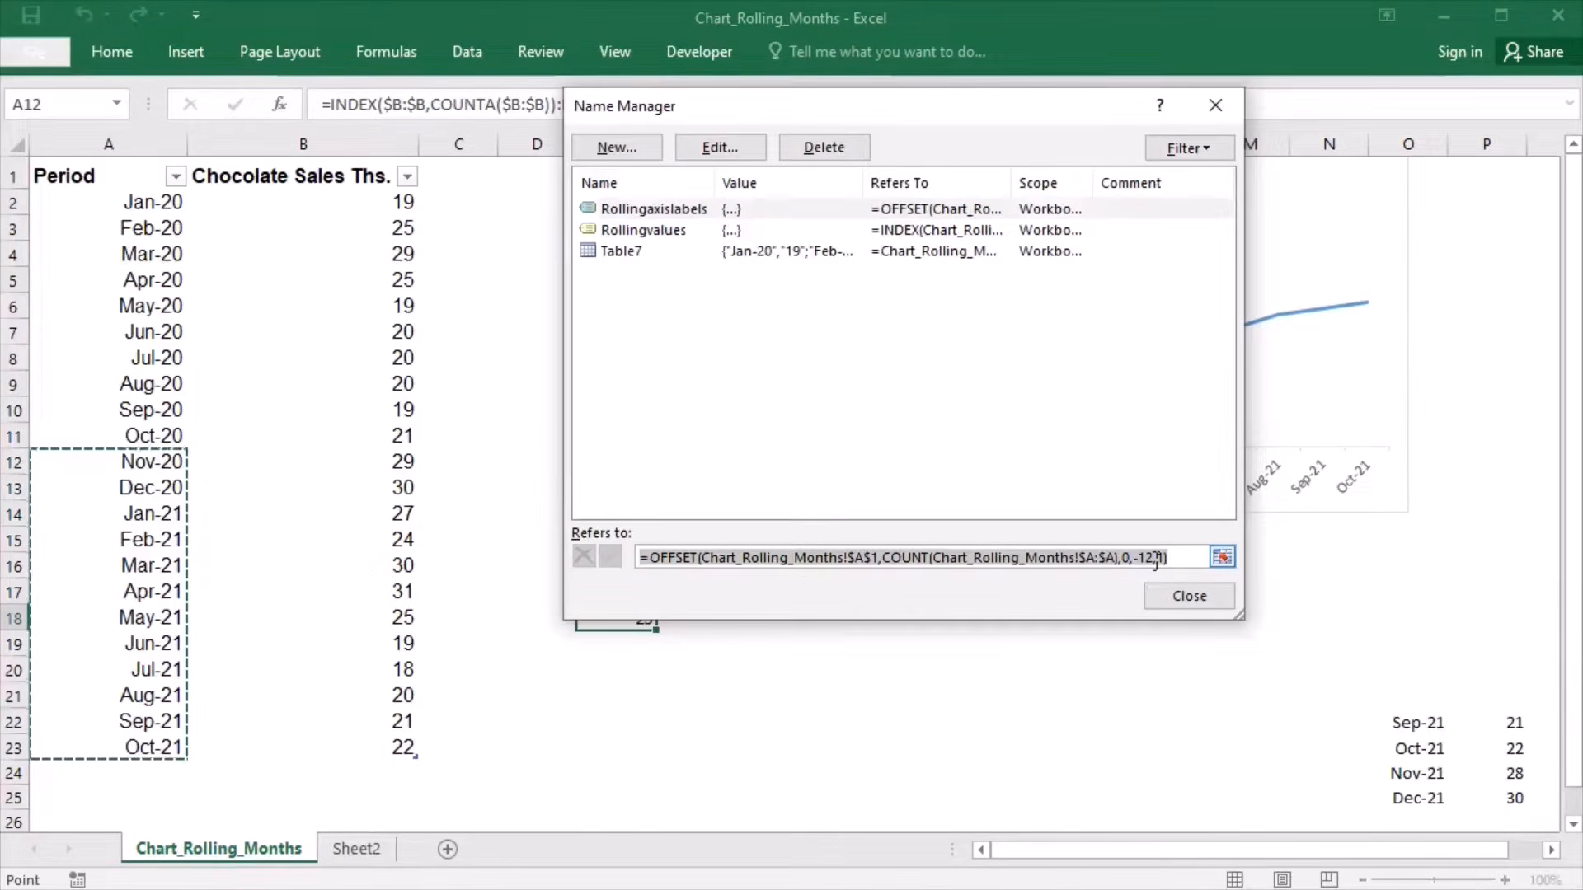
{"action": "key", "text": "ctrl+v"}
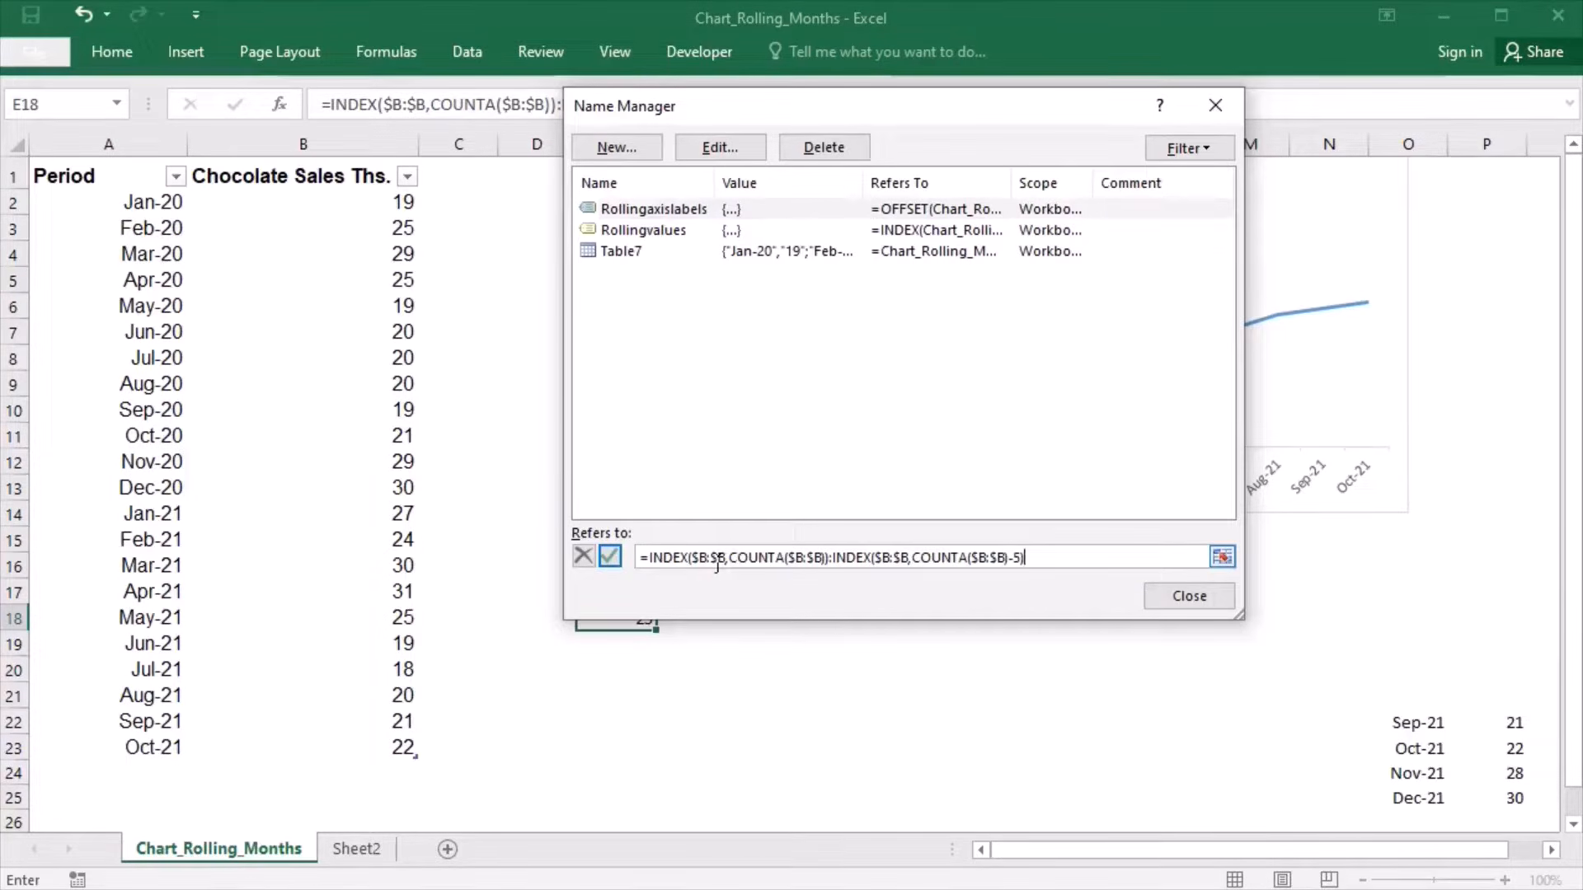
{"action": "key", "text": "BackSpace"}
{"action": "type", "text": "a"}
{"action": "key", "text": "BackSpace"}
{"action": "type", "text": "a"}
{"action": "key", "text": "BackSpace"}
{"action": "type", "text": "a"}
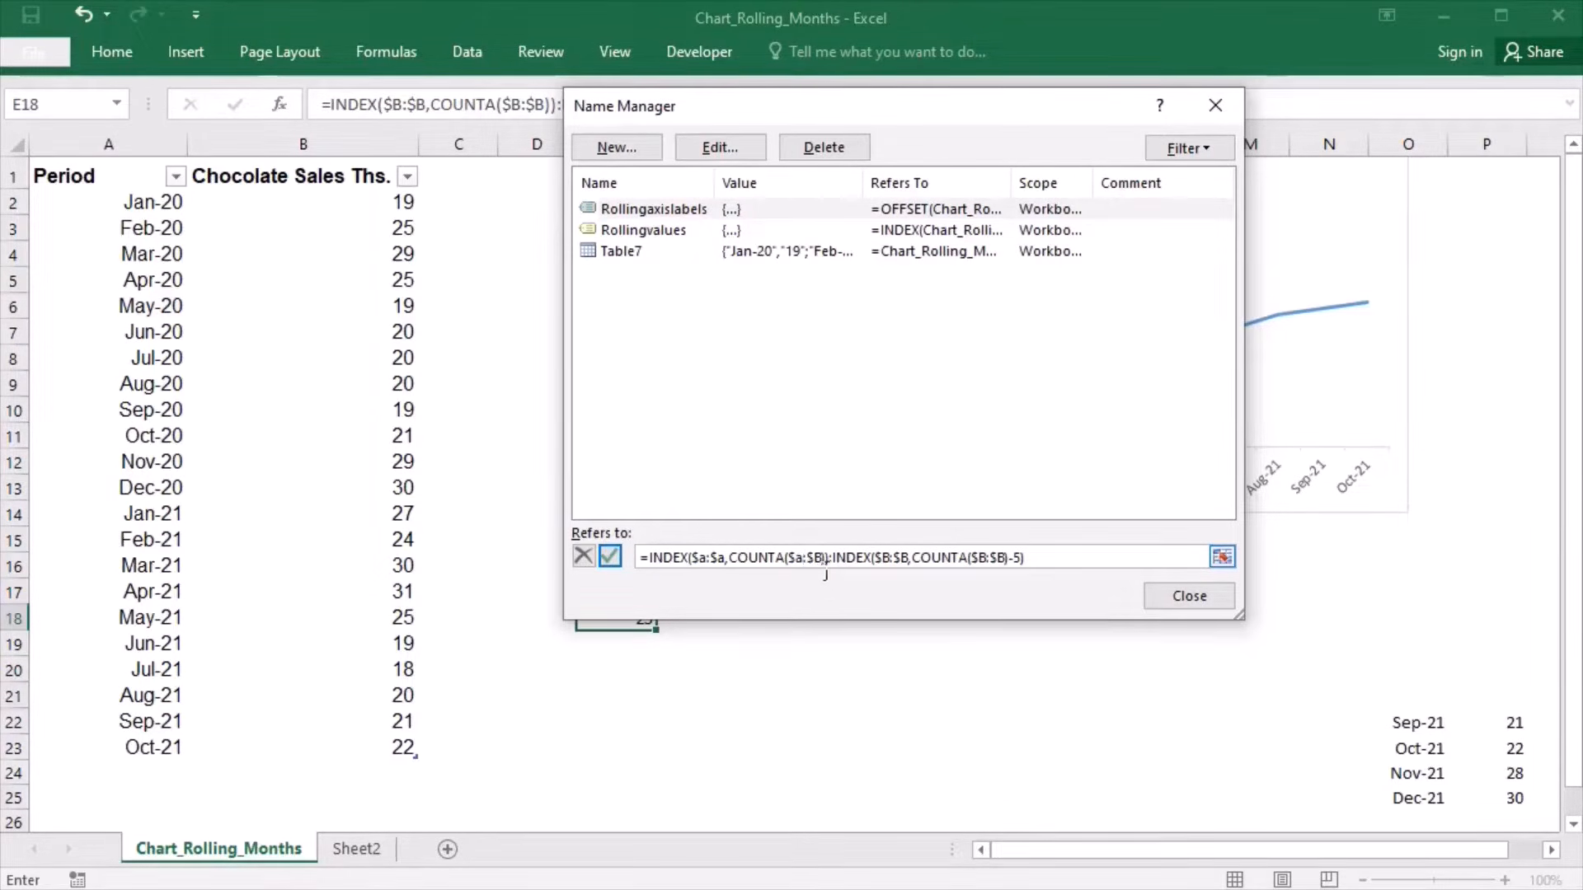
{"action": "key", "text": "BackSpace"}
{"action": "type", "text": "a"}
{"action": "key", "text": "BackSpace"}
{"action": "type", "text": "a"}
{"action": "left_click", "coordinate": [1193, 613]}
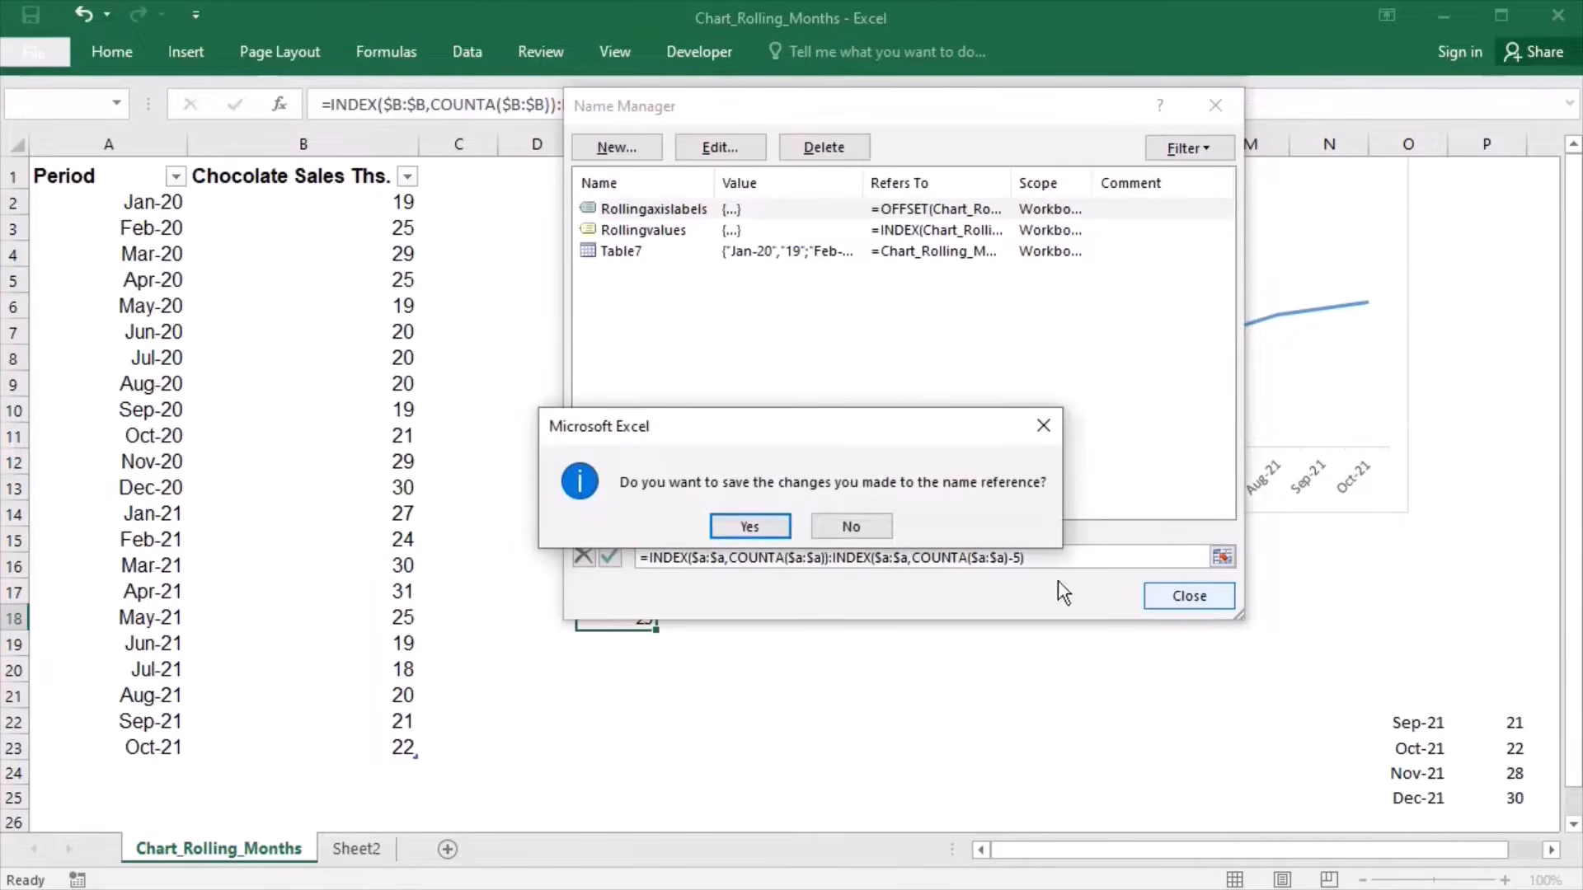
{"action": "left_click", "coordinate": [740, 532]}
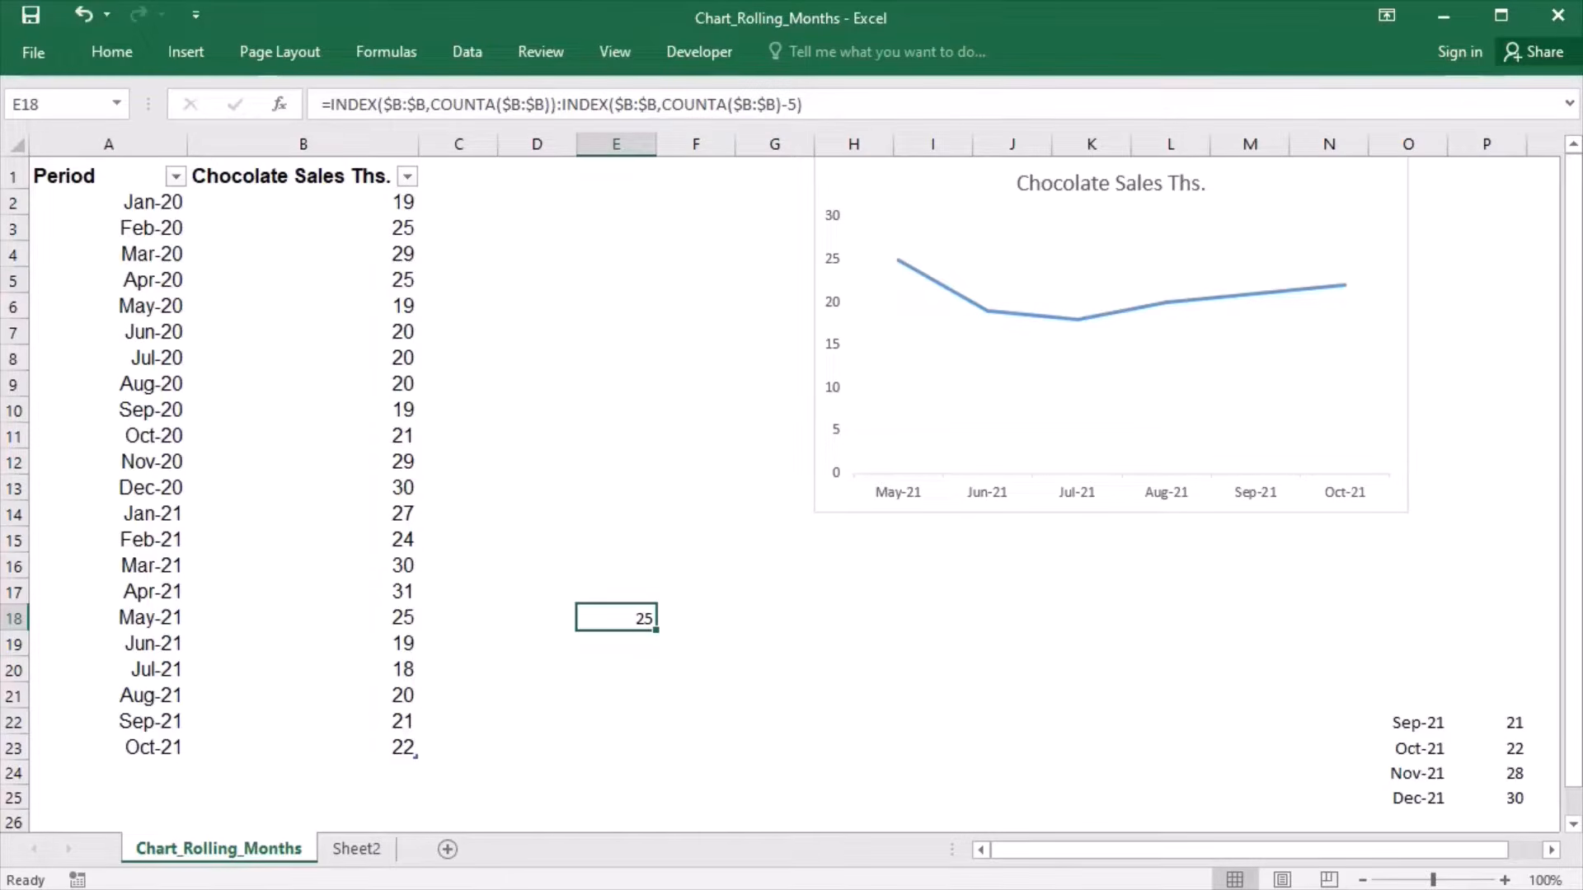
- Clear the test formula in E18 and copy the Nov-21 entry from O24:P24 into the table's next row at A24
{"action": "key", "text": "BackSpace"}
{"action": "left_click", "coordinate": [1147, 727]}
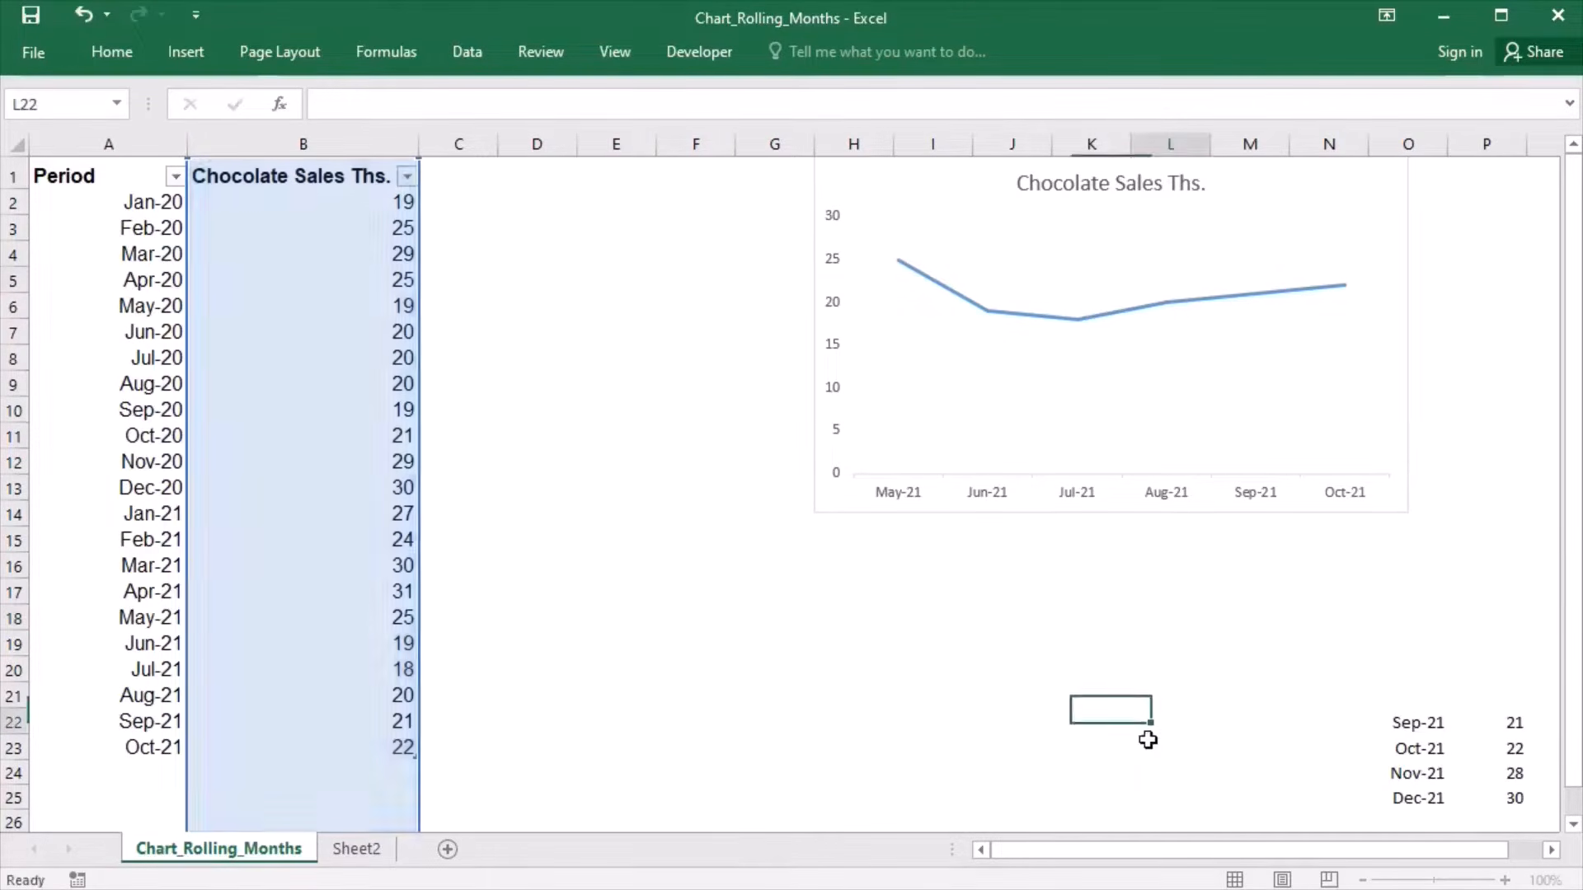
{"action": "left_click_drag", "start_coordinate": [1408, 775], "coordinate": [1491, 781]}
{"action": "key", "text": "ctrl+c"}
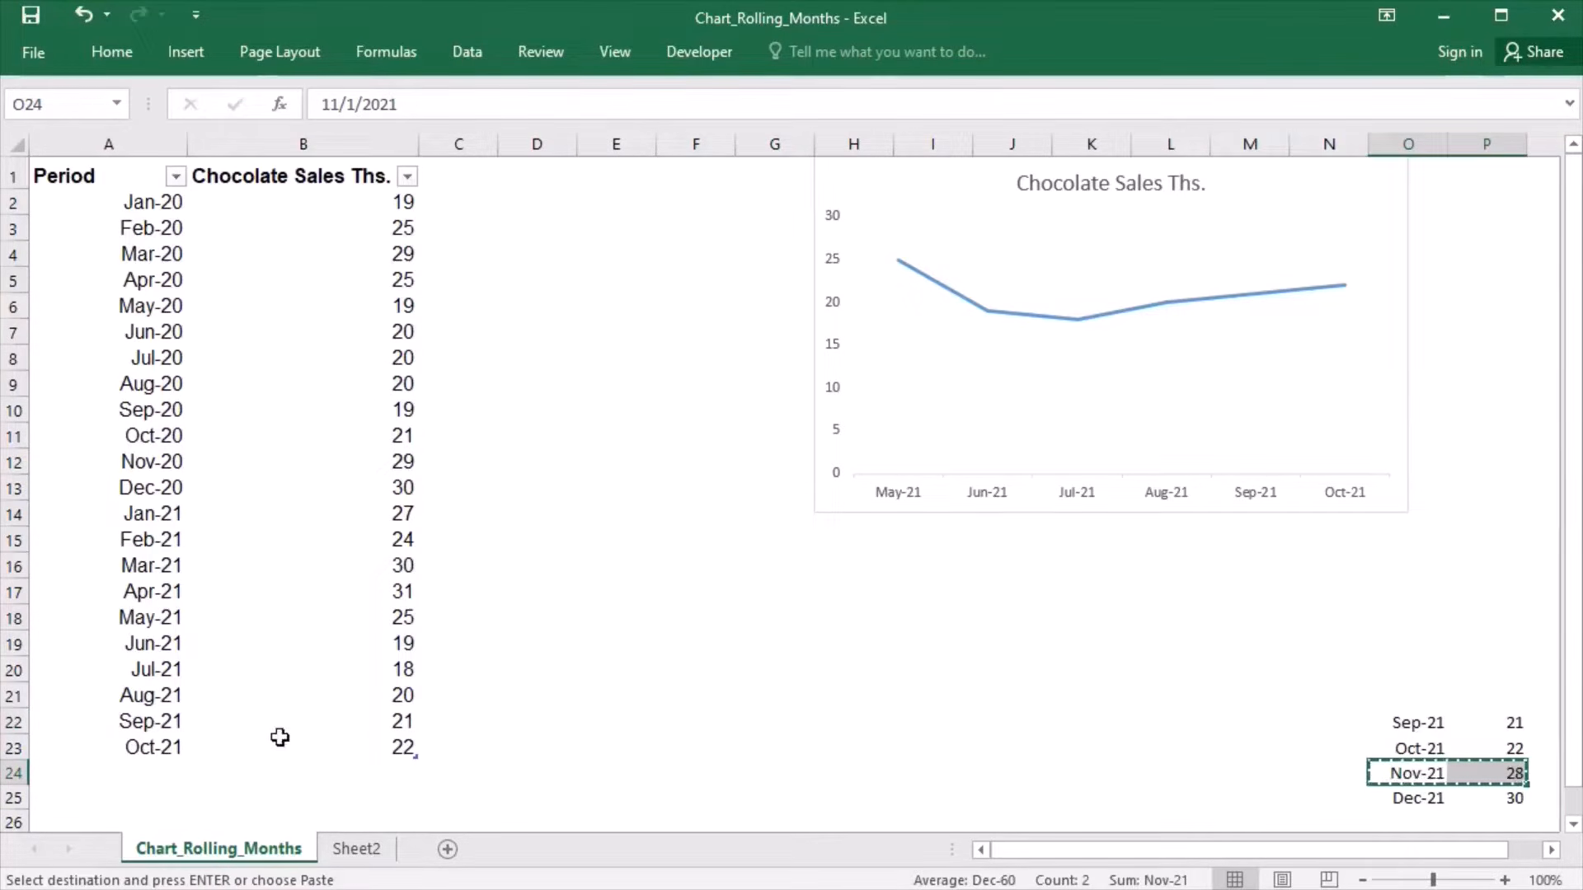
{"action": "left_click", "coordinate": [148, 782]}
{"action": "key", "text": "ctrl+v"}
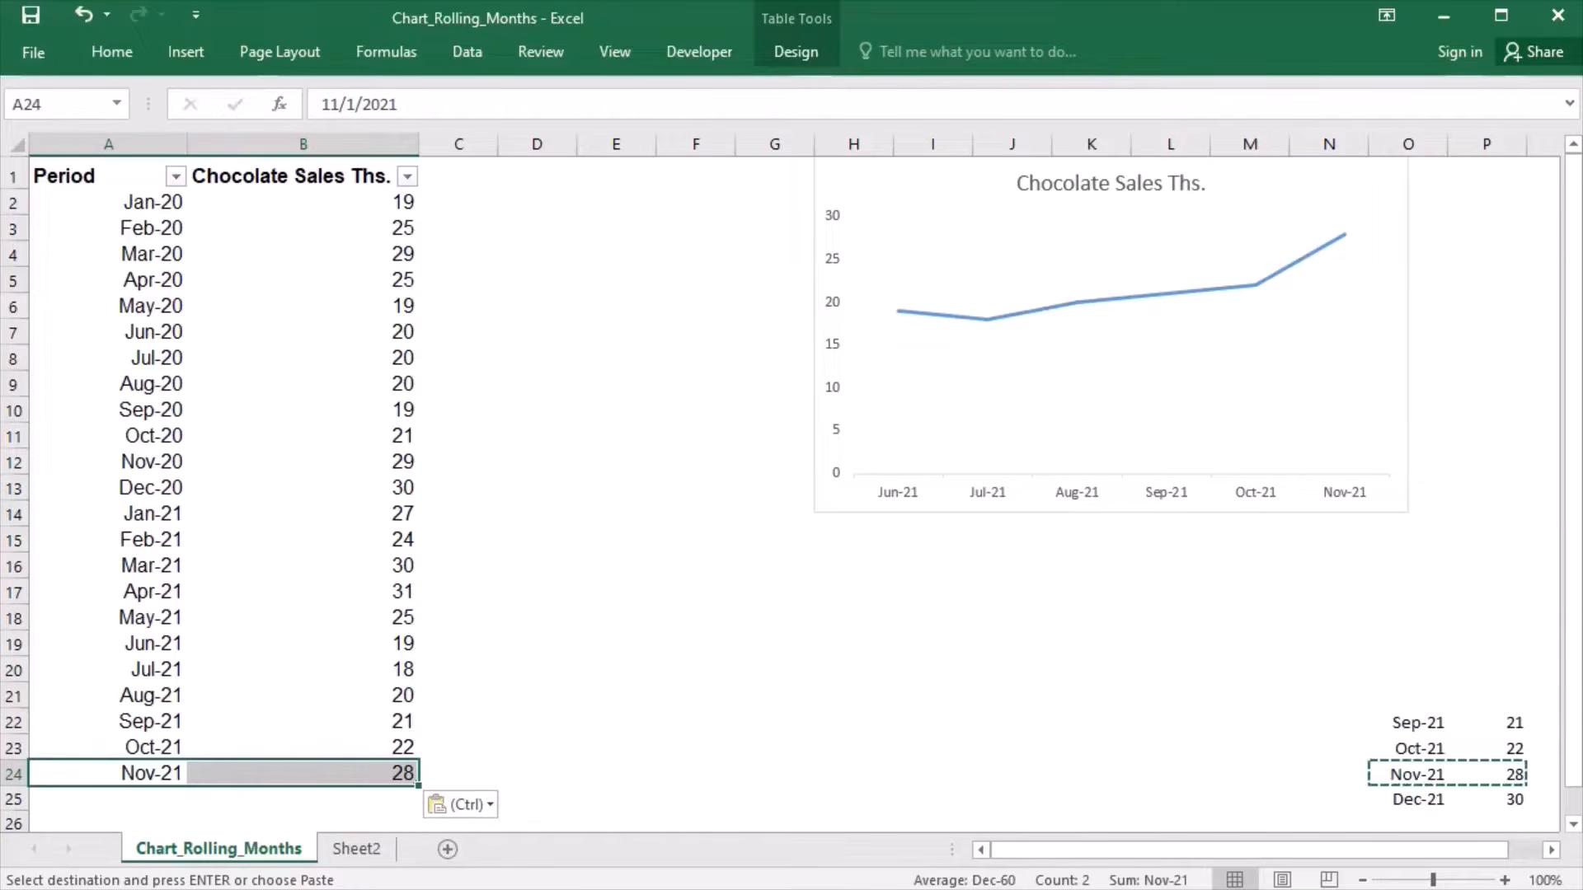
{"action": "left_click", "coordinate": [828, 679]}
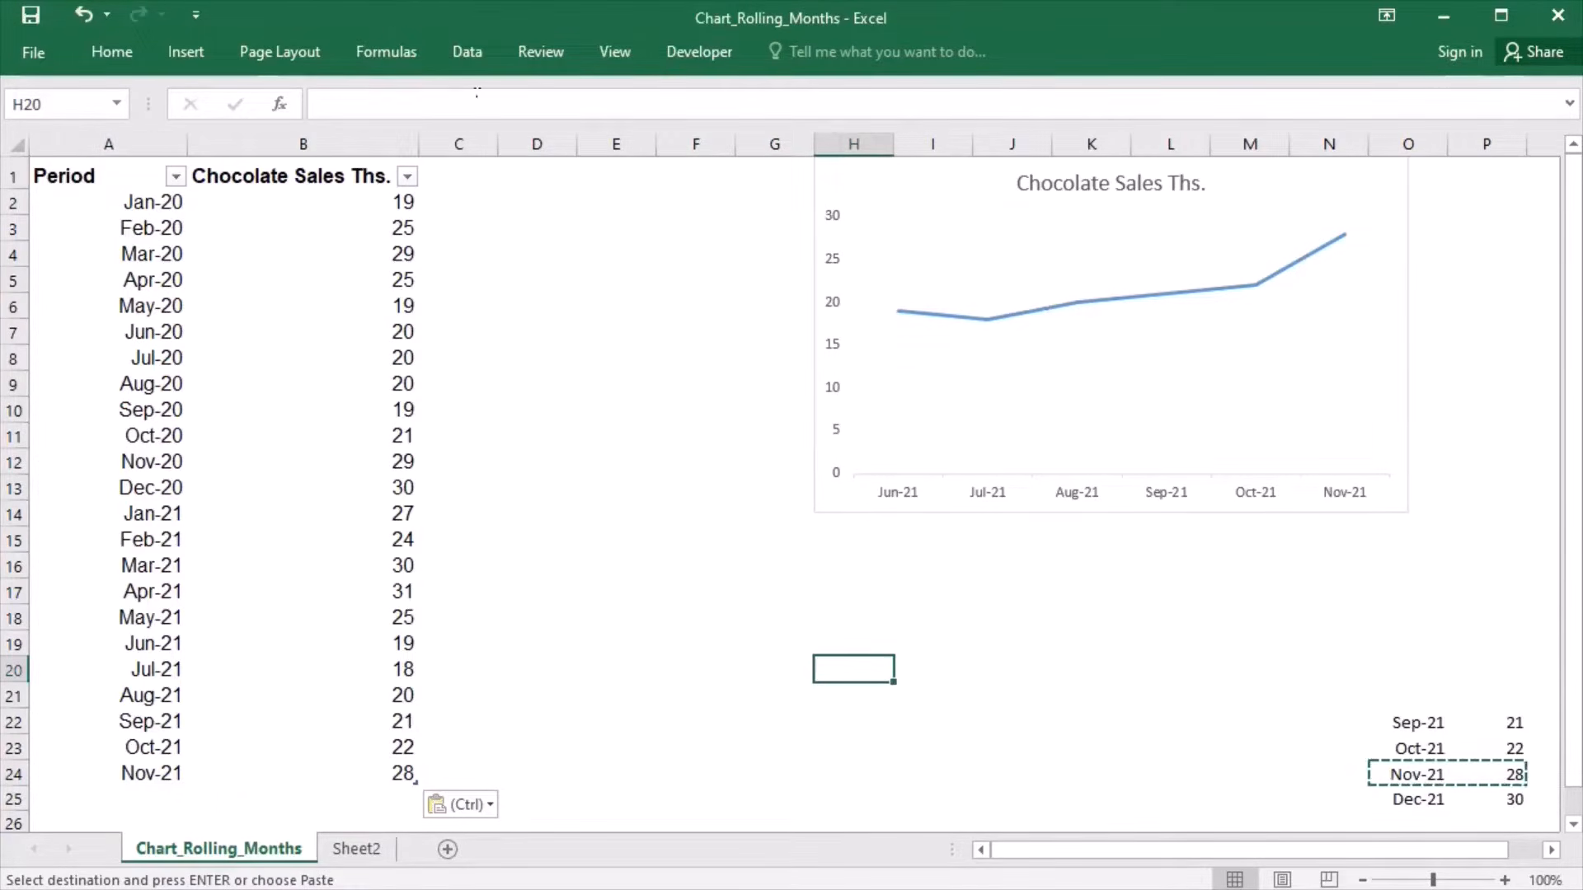
- Change the COUNTA offset at the end of the Rollingaxislabels reference to -11 and save the change
{"action": "left_click", "coordinate": [410, 61]}
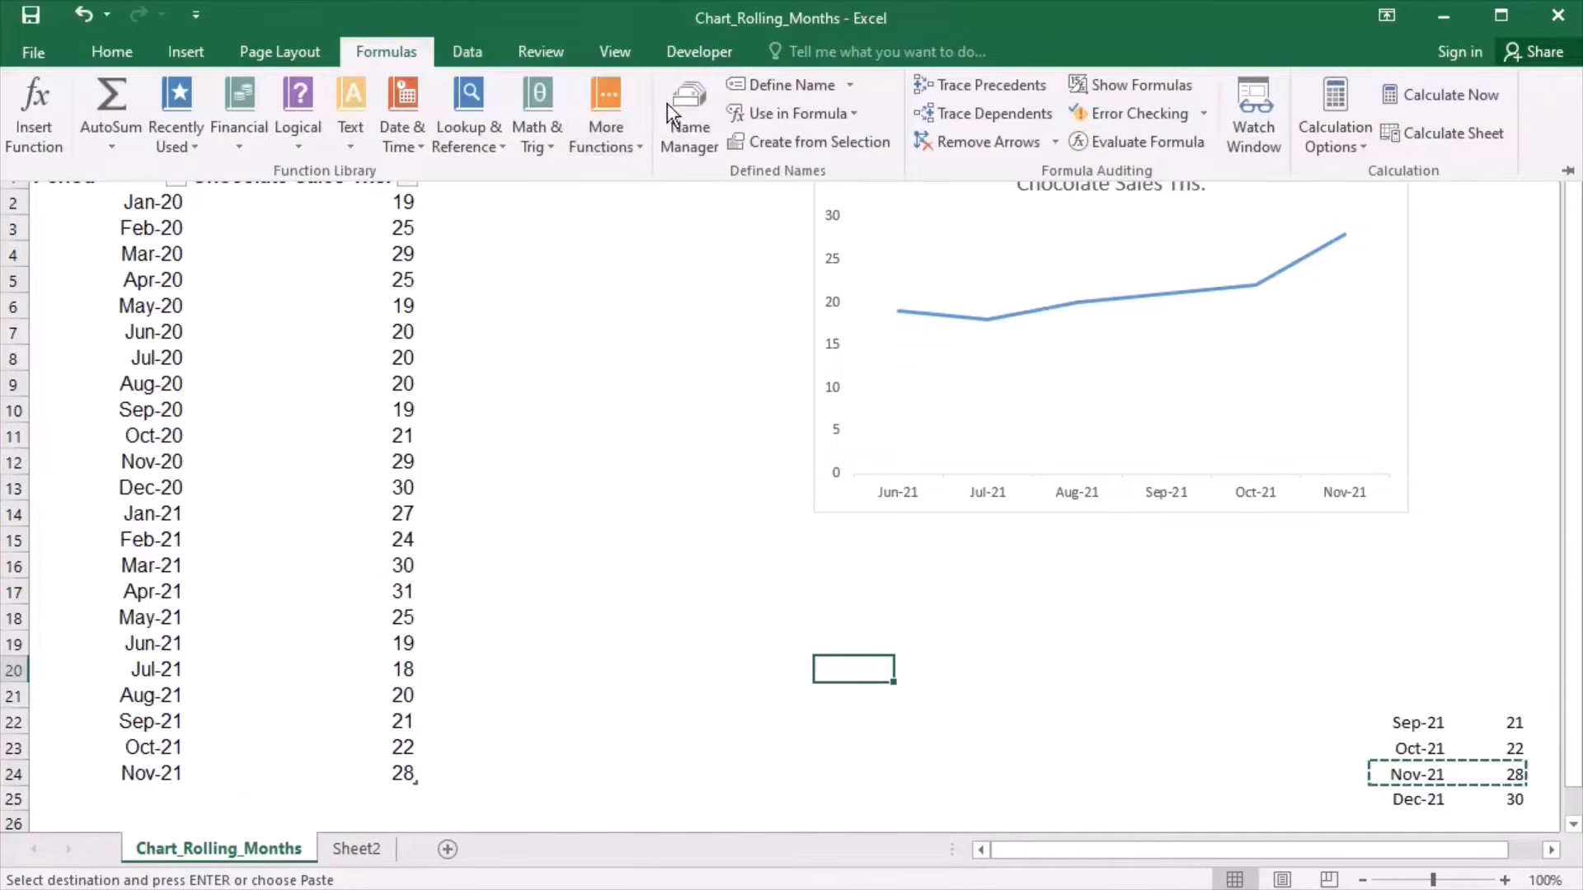
{"action": "left_click", "coordinate": [698, 131]}
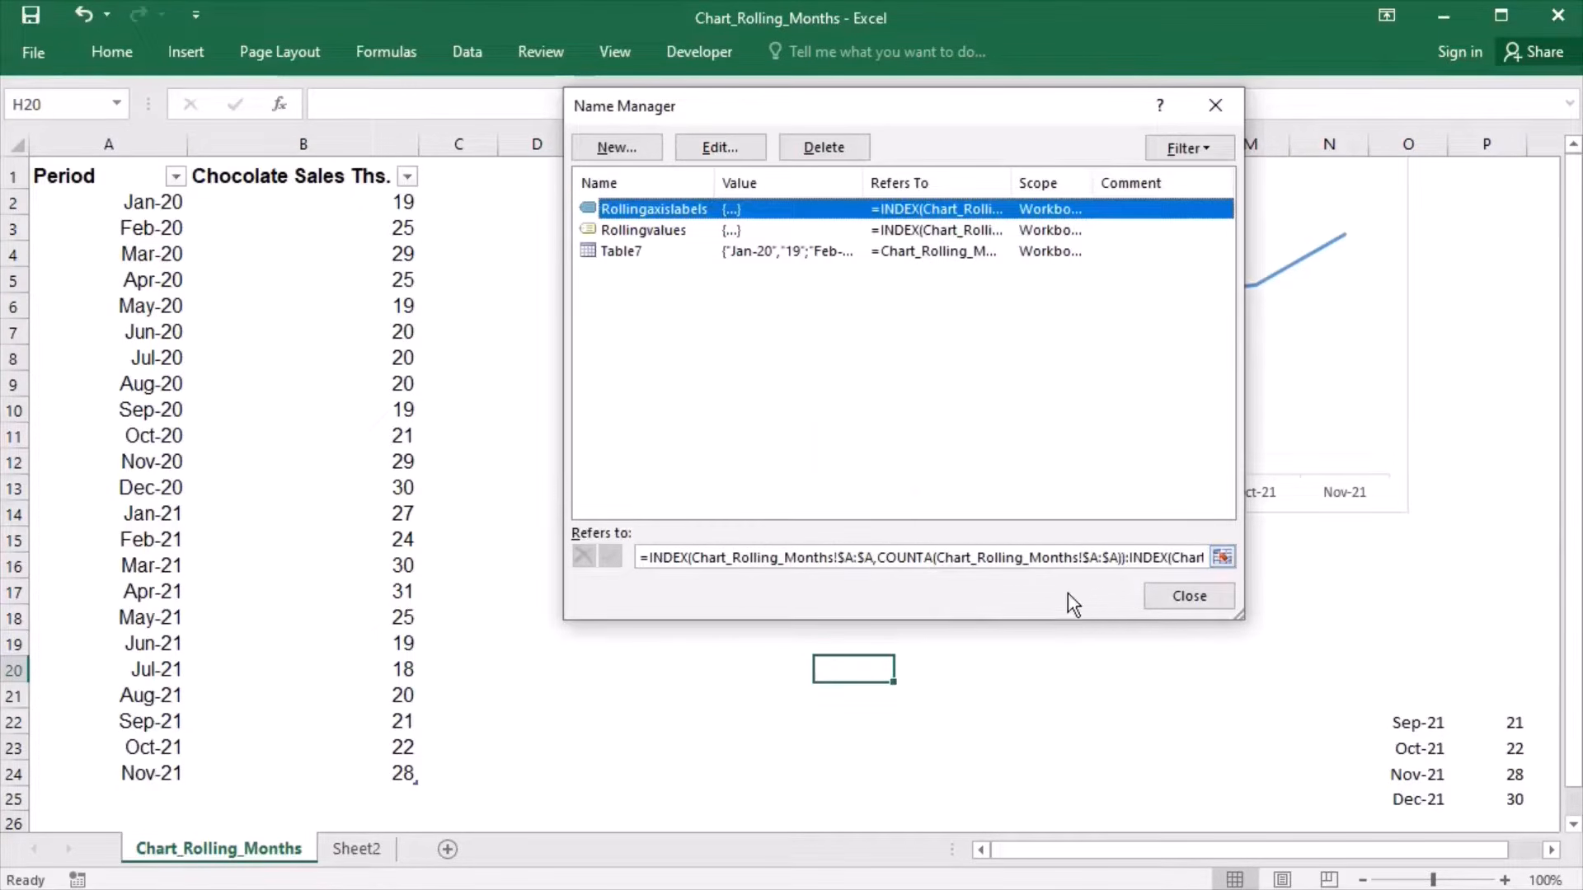
{"action": "left_click", "coordinate": [1221, 558]}
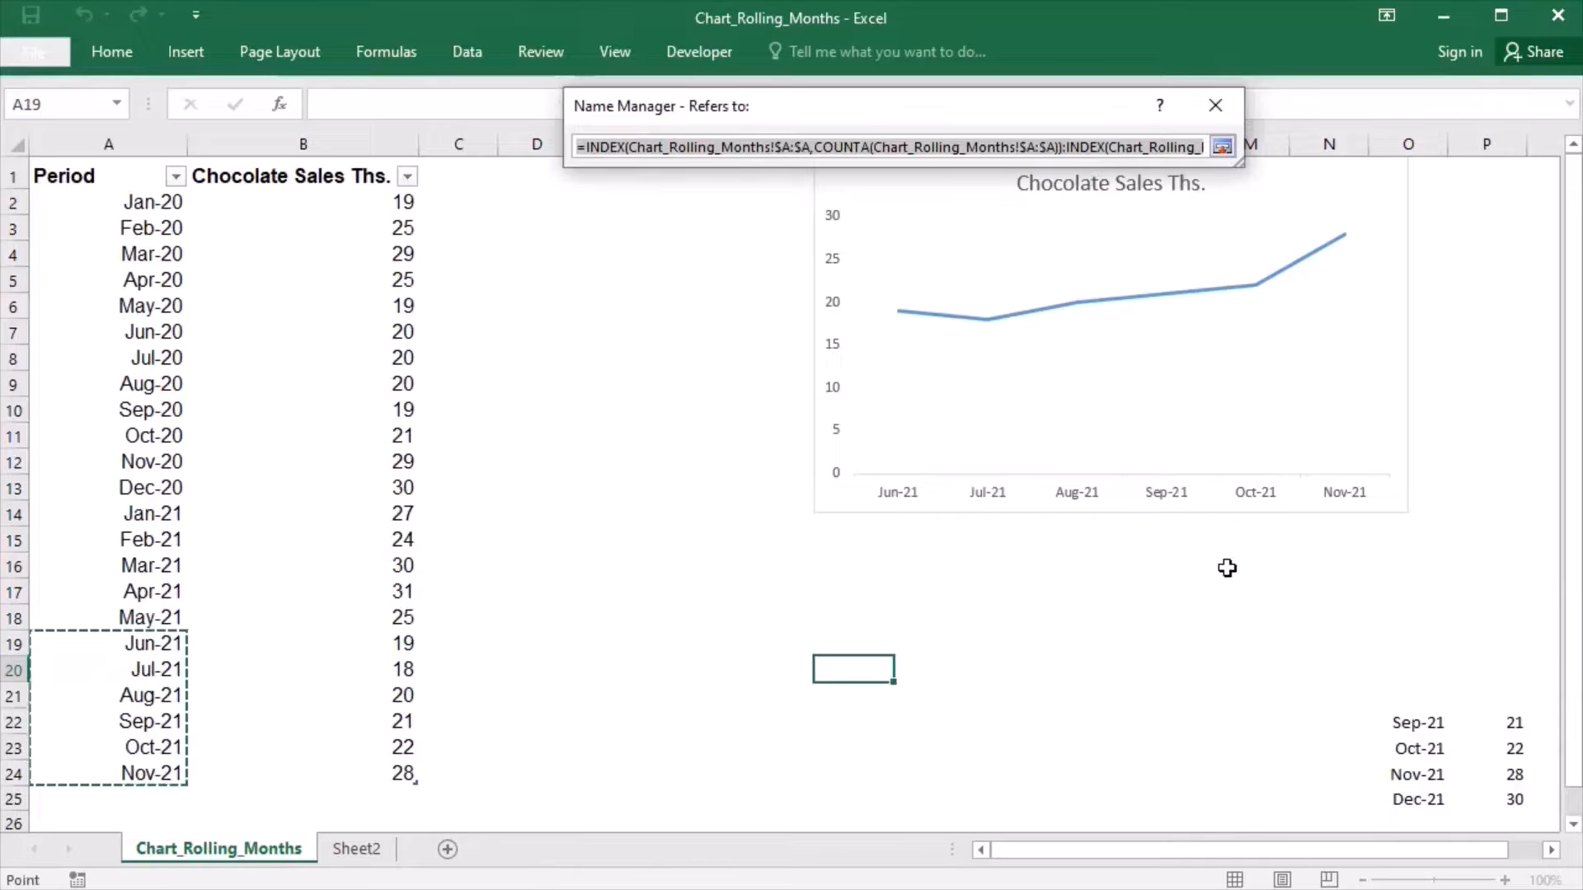
{"action": "left_click_drag", "start_coordinate": [1239, 165], "coordinate": [1576, 245]}
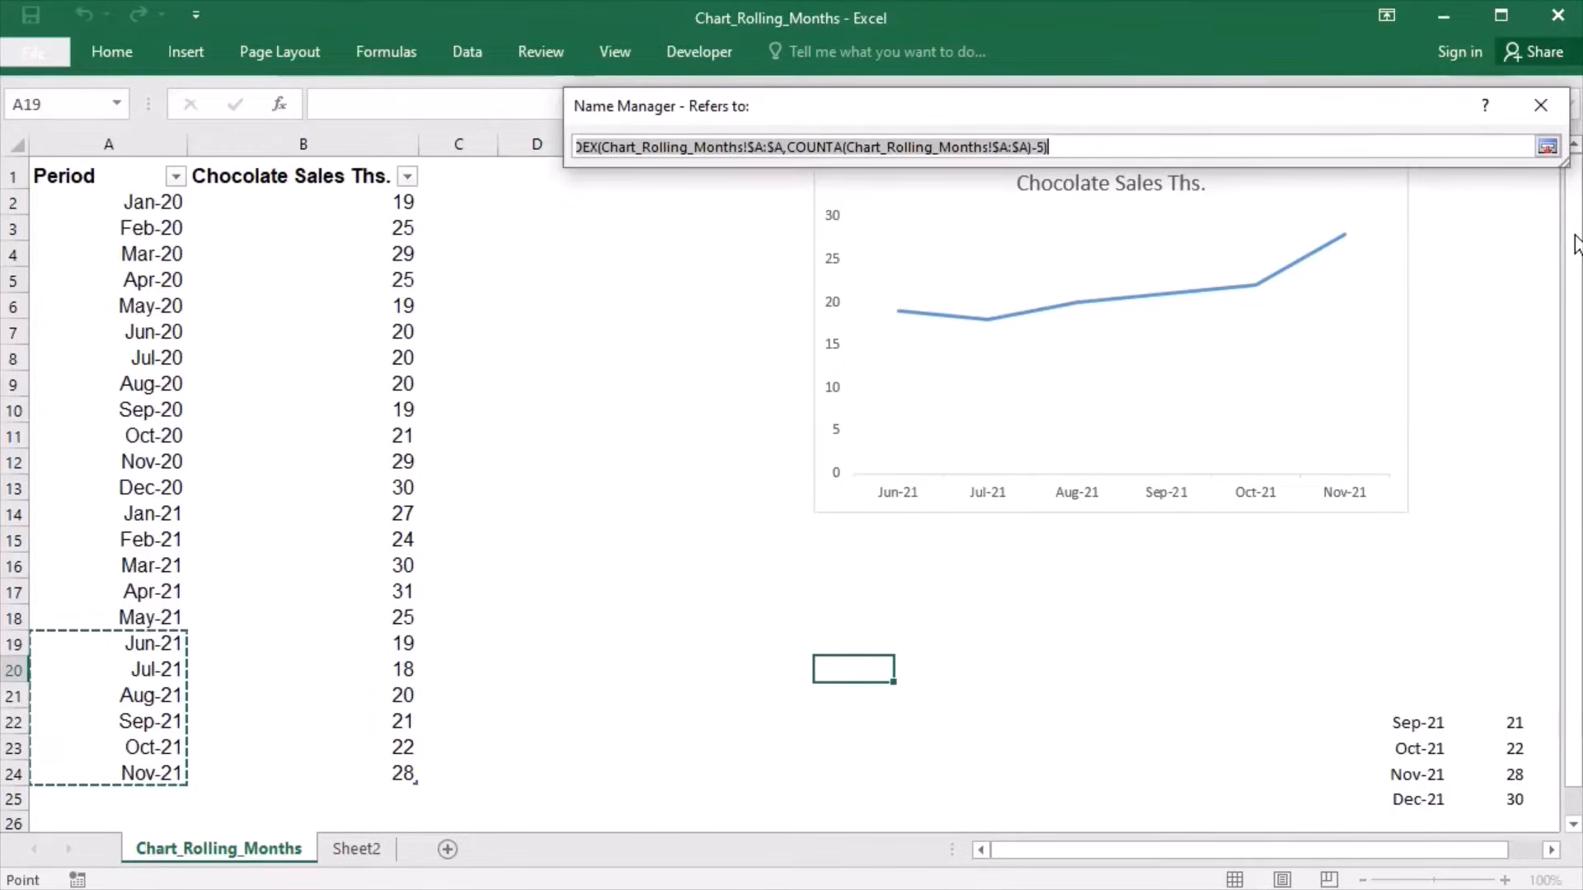
{"action": "left_click", "coordinate": [1054, 149]}
{"action": "key", "text": "BackSpace"}
{"action": "type", "text": "11"}
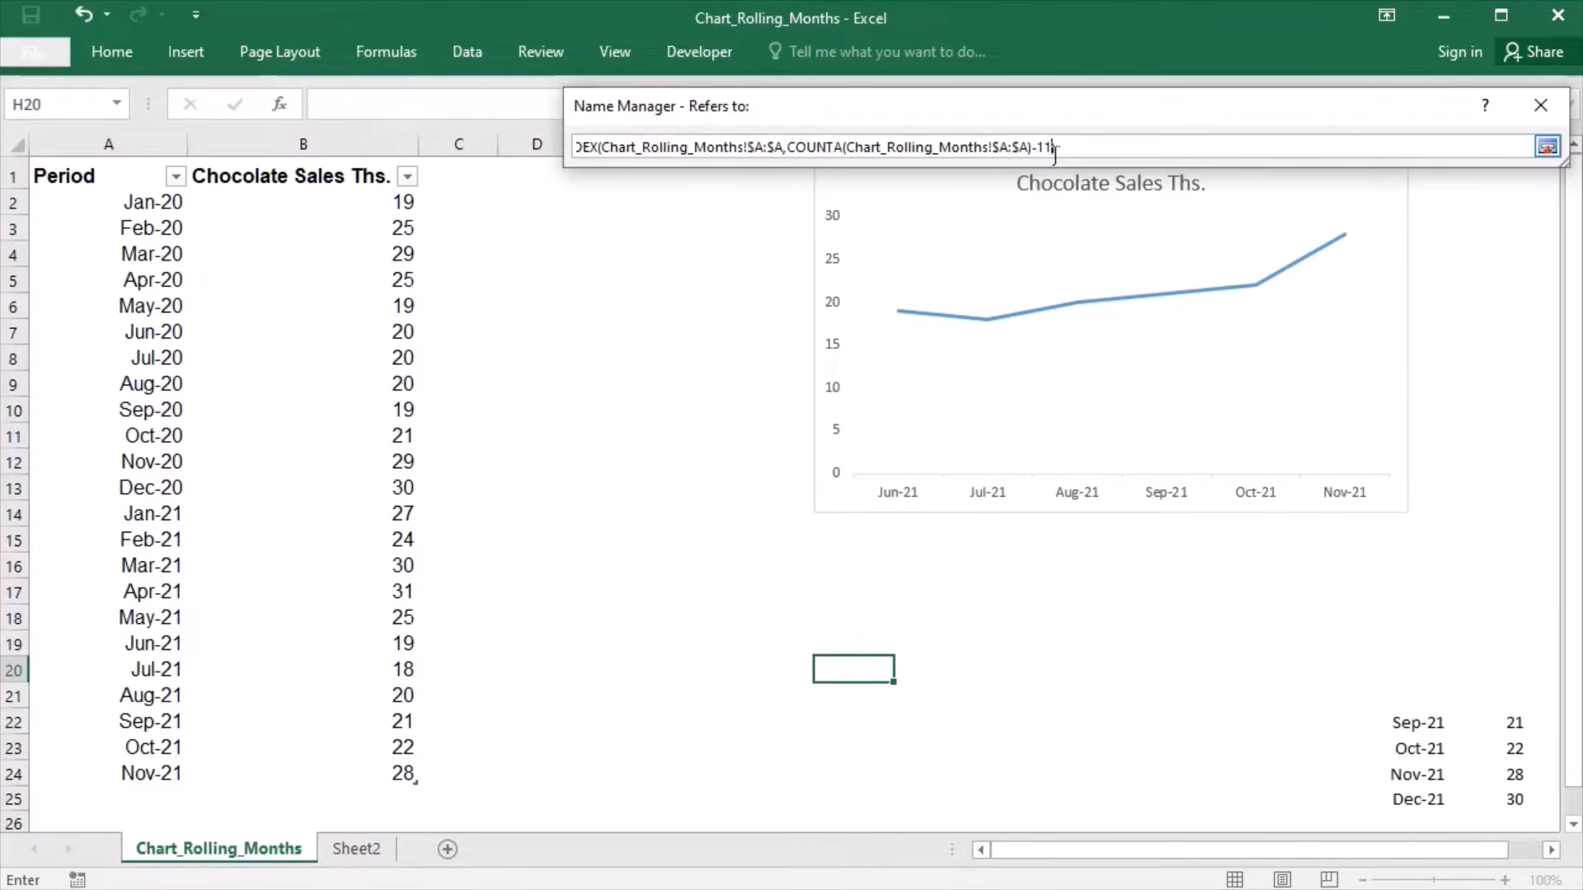
{"action": "left_click", "coordinate": [1548, 147]}
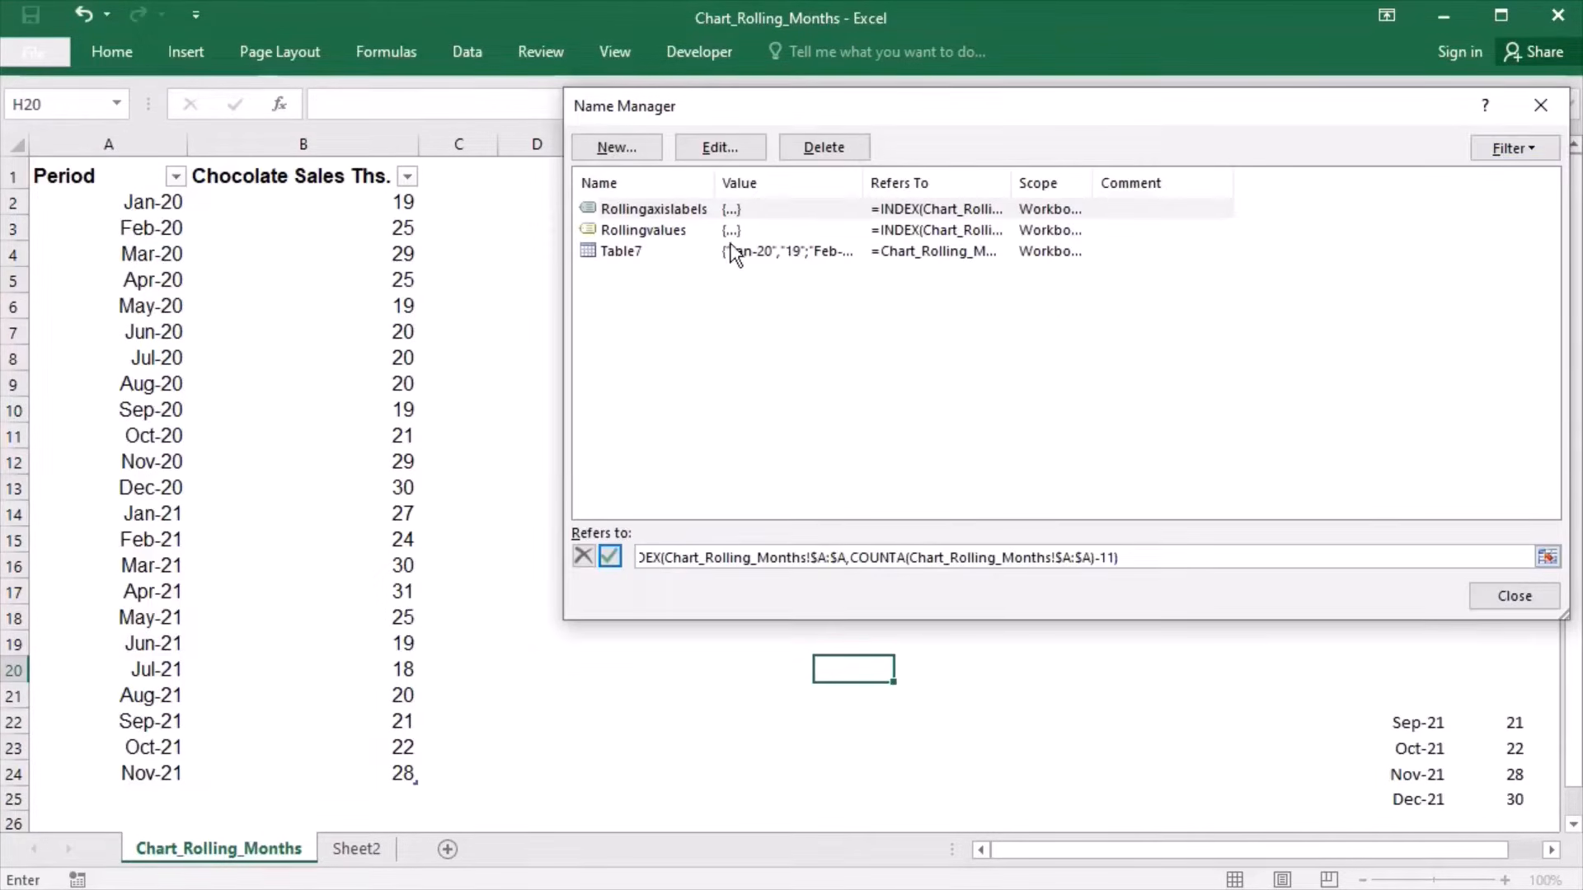
{"action": "left_click", "coordinate": [694, 240]}
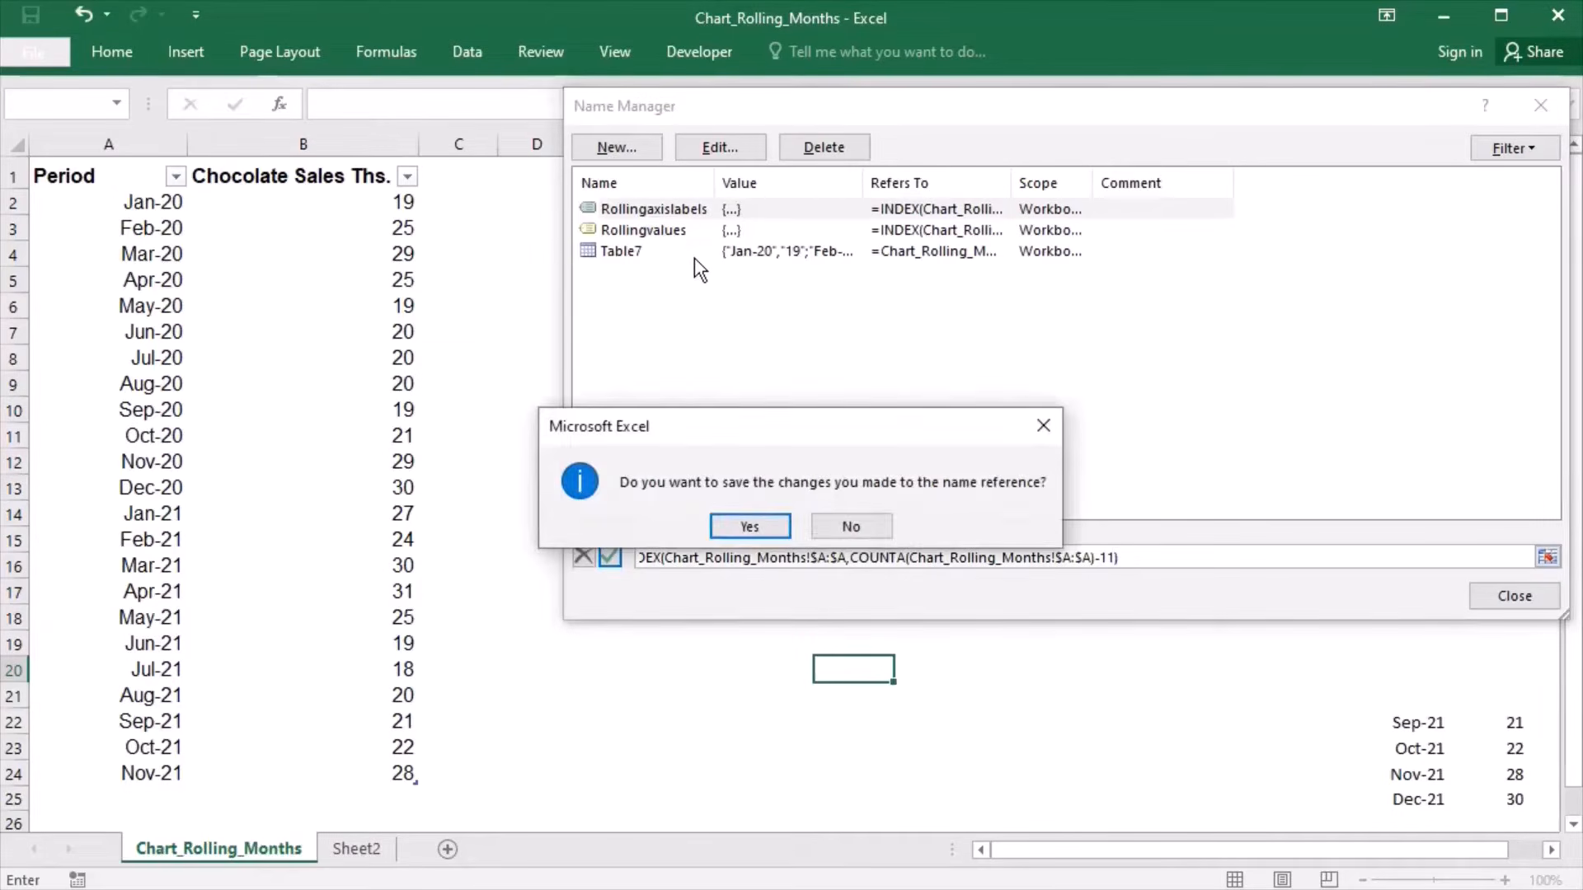
{"action": "left_click", "coordinate": [742, 537]}
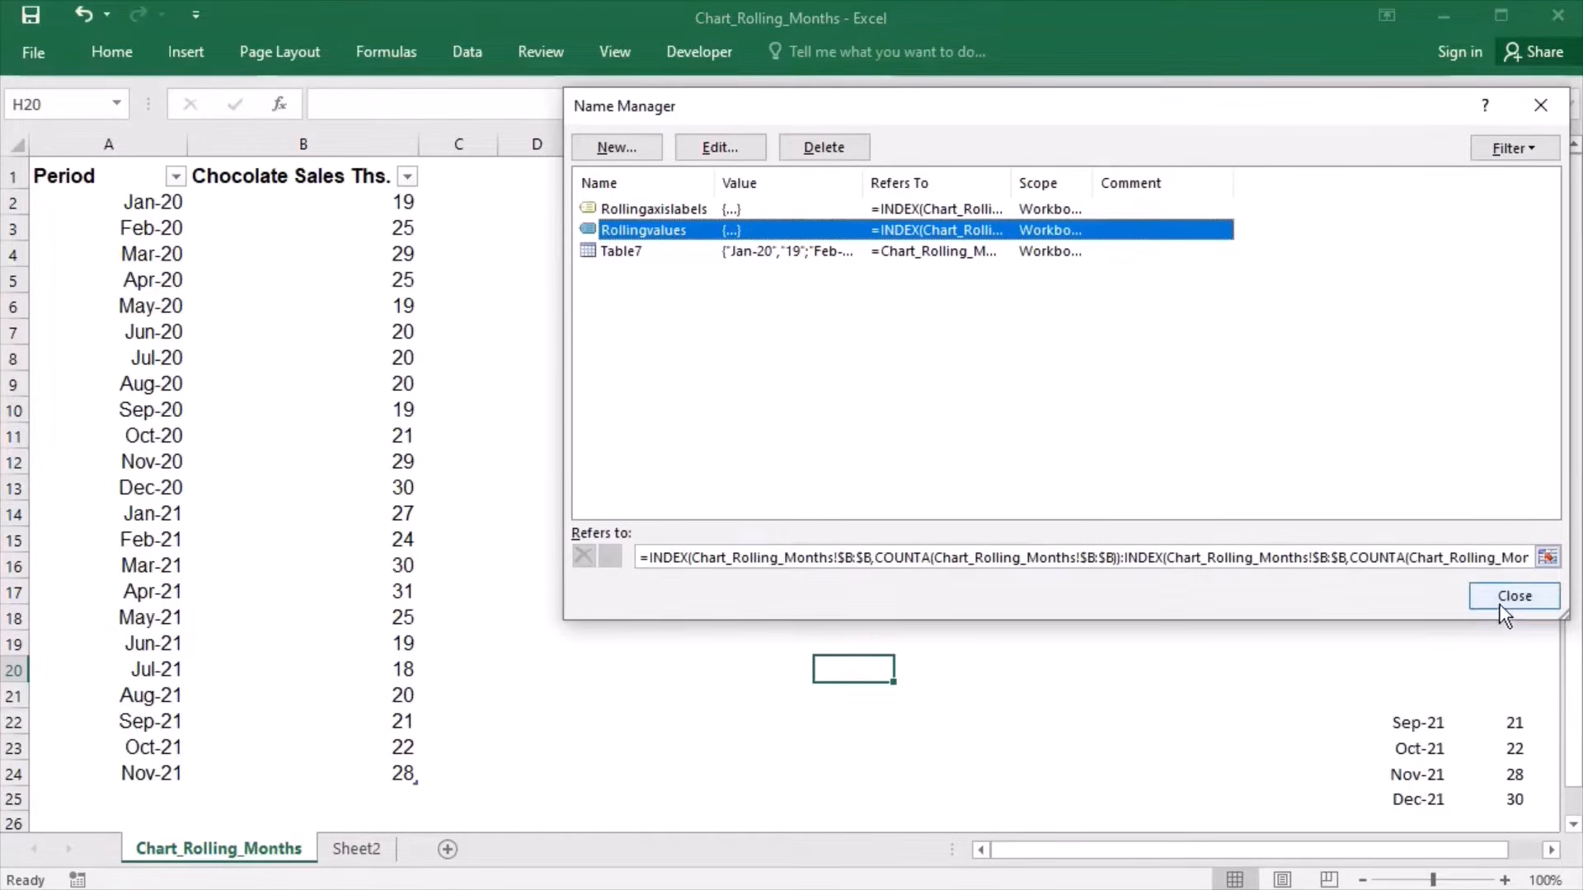
- Change the COUNTA offset at the end of the Rollingvalues reference to -11, save it, and finish managing the names
{"action": "left_click", "coordinate": [1548, 557]}
{"action": "left_click", "coordinate": [1547, 557]}
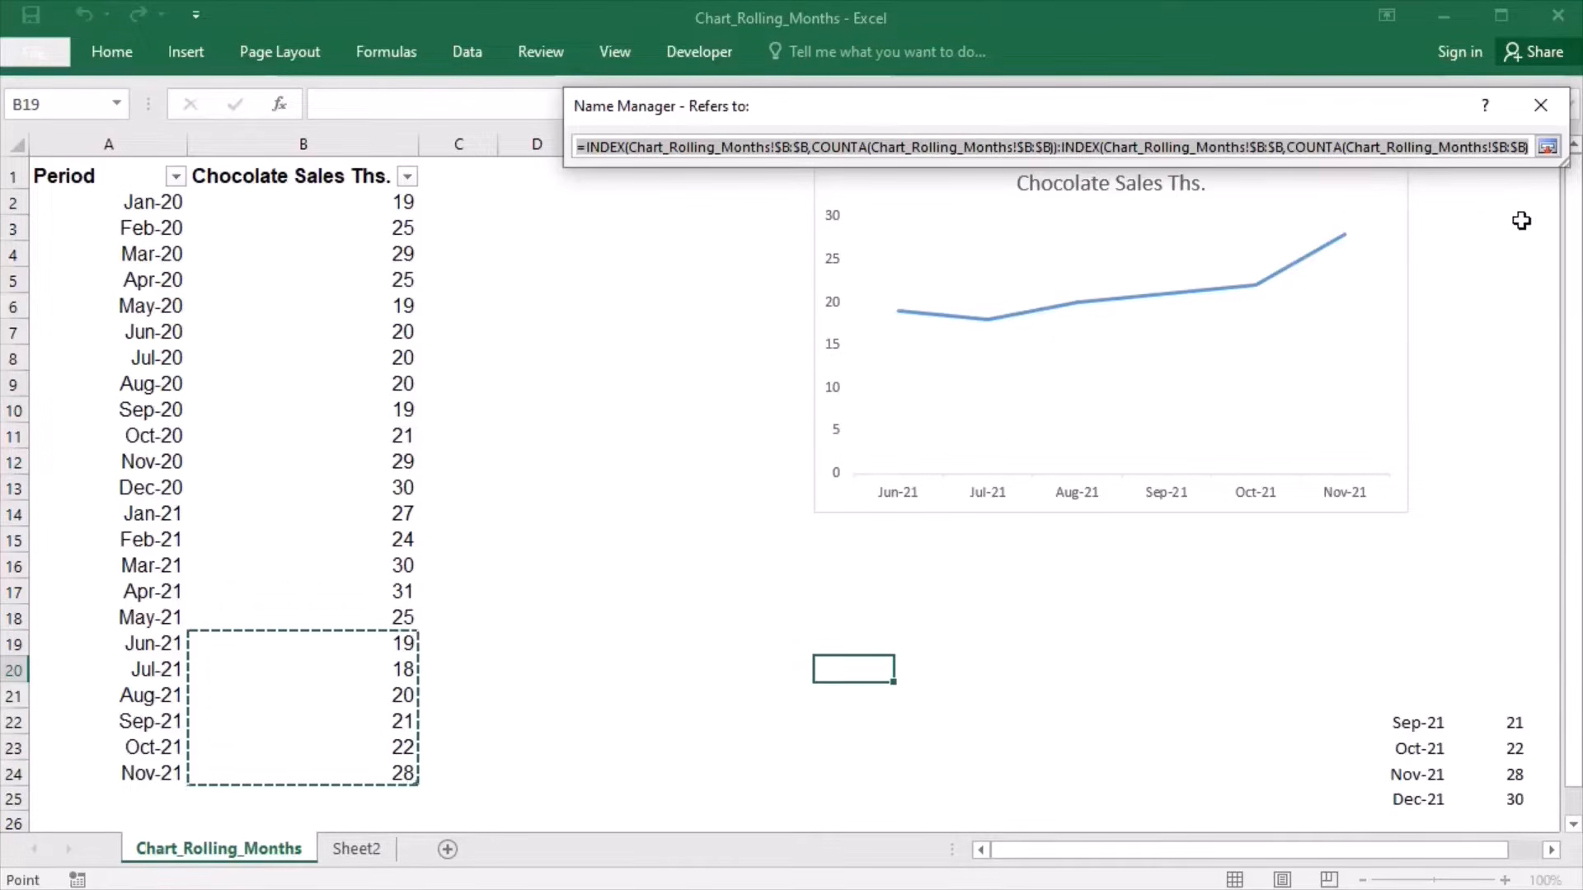
{"action": "left_click_drag", "start_coordinate": [1569, 170], "coordinate": [1581, 527]}
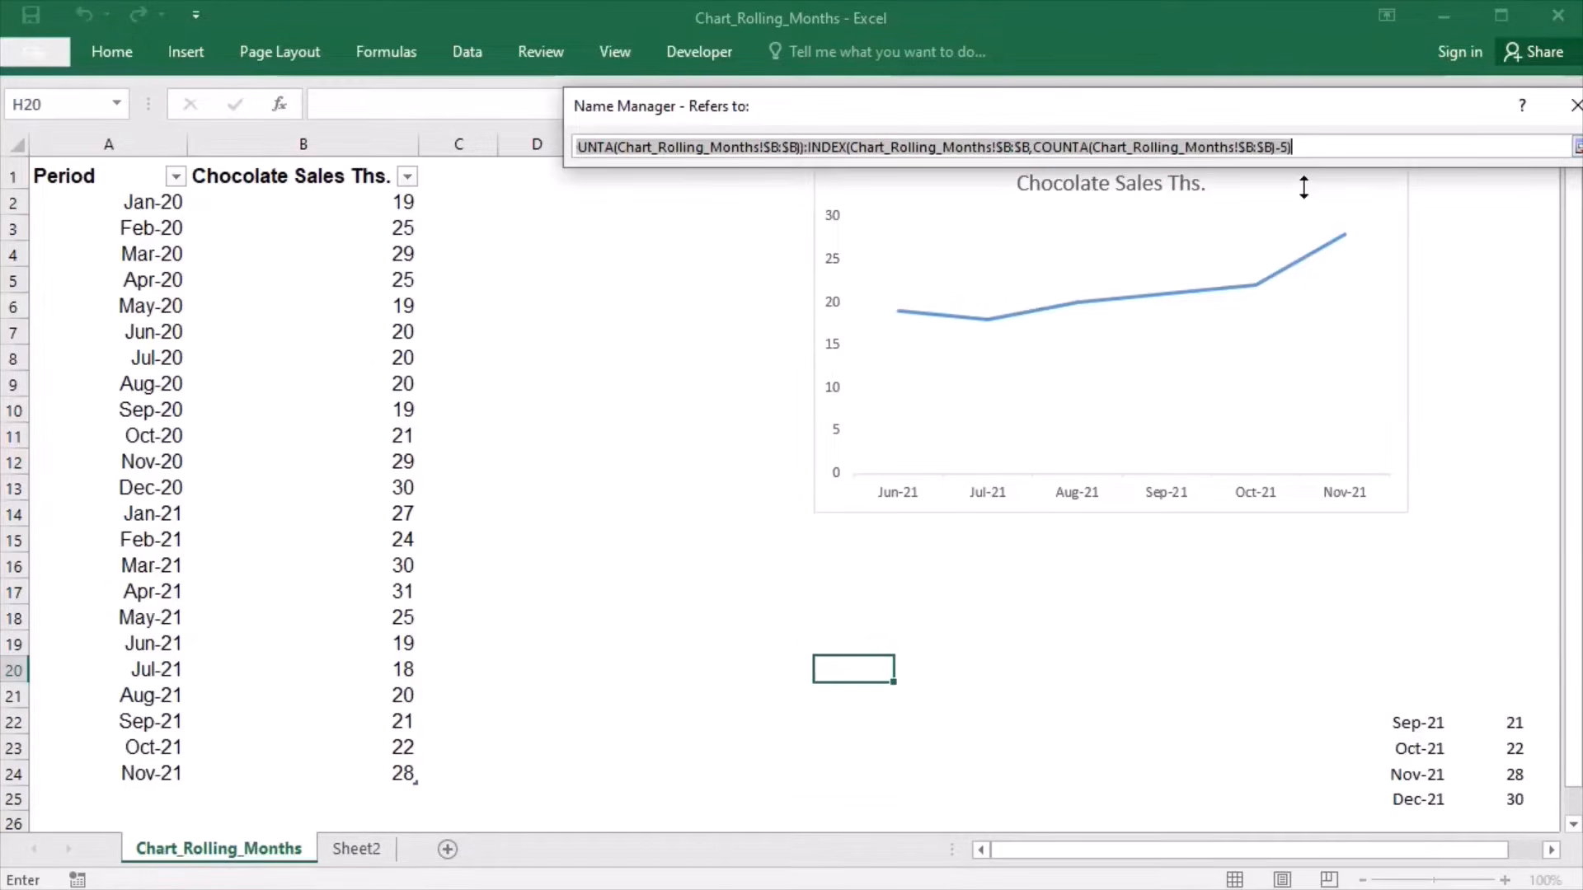
{"action": "left_click", "coordinate": [1297, 155]}
{"action": "key", "text": "BackSpace"}
{"action": "key", "text": "BackSpace"}
{"action": "type", "text": "11)"}
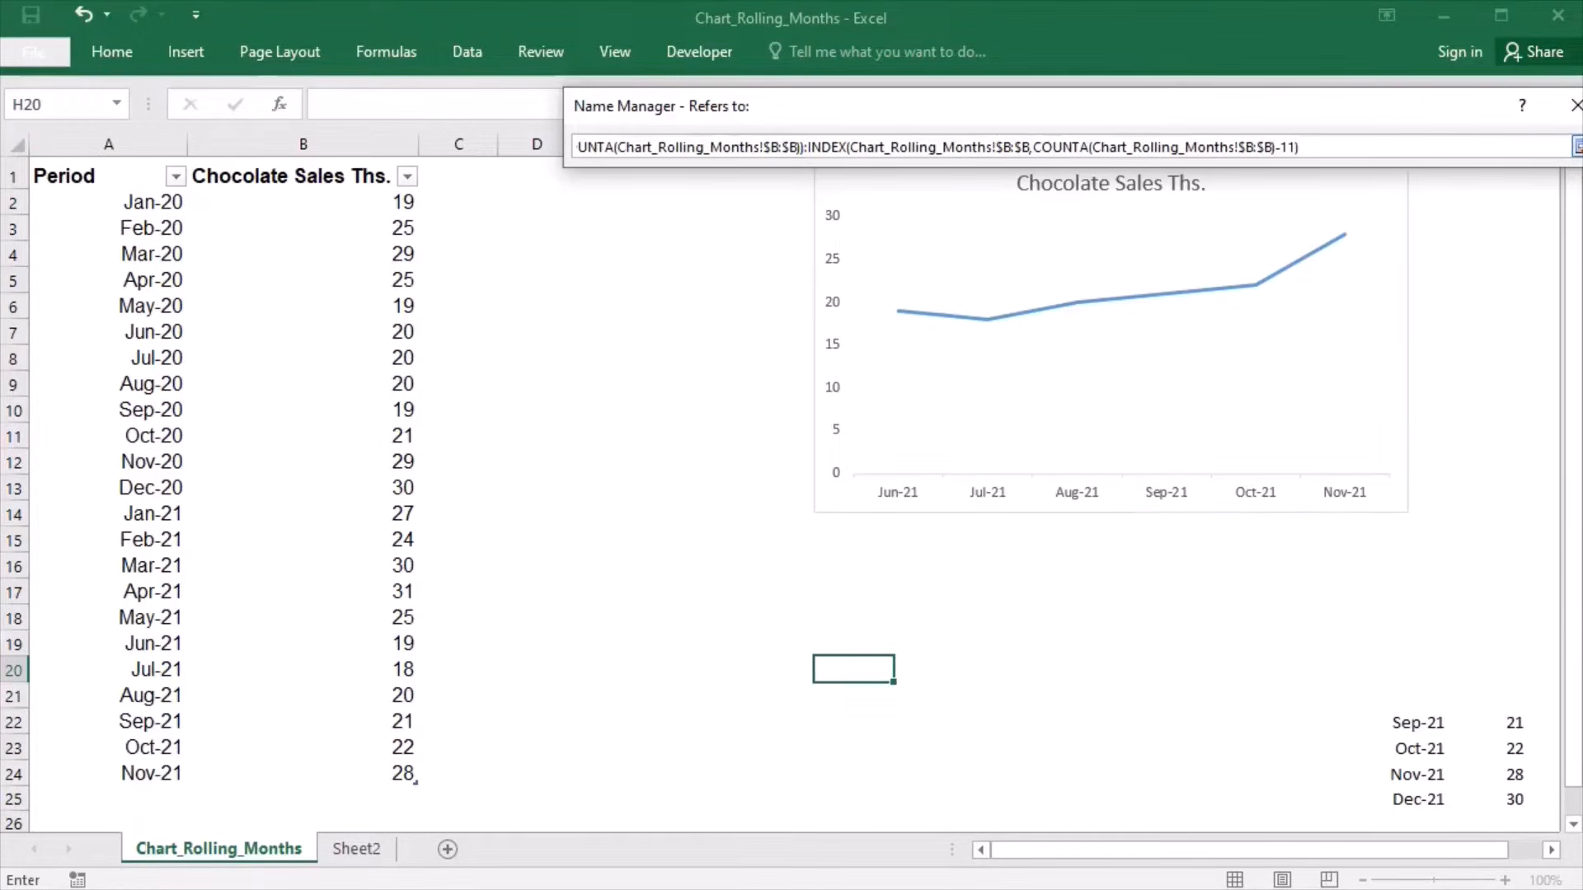
{"action": "left_click", "coordinate": [1576, 147]}
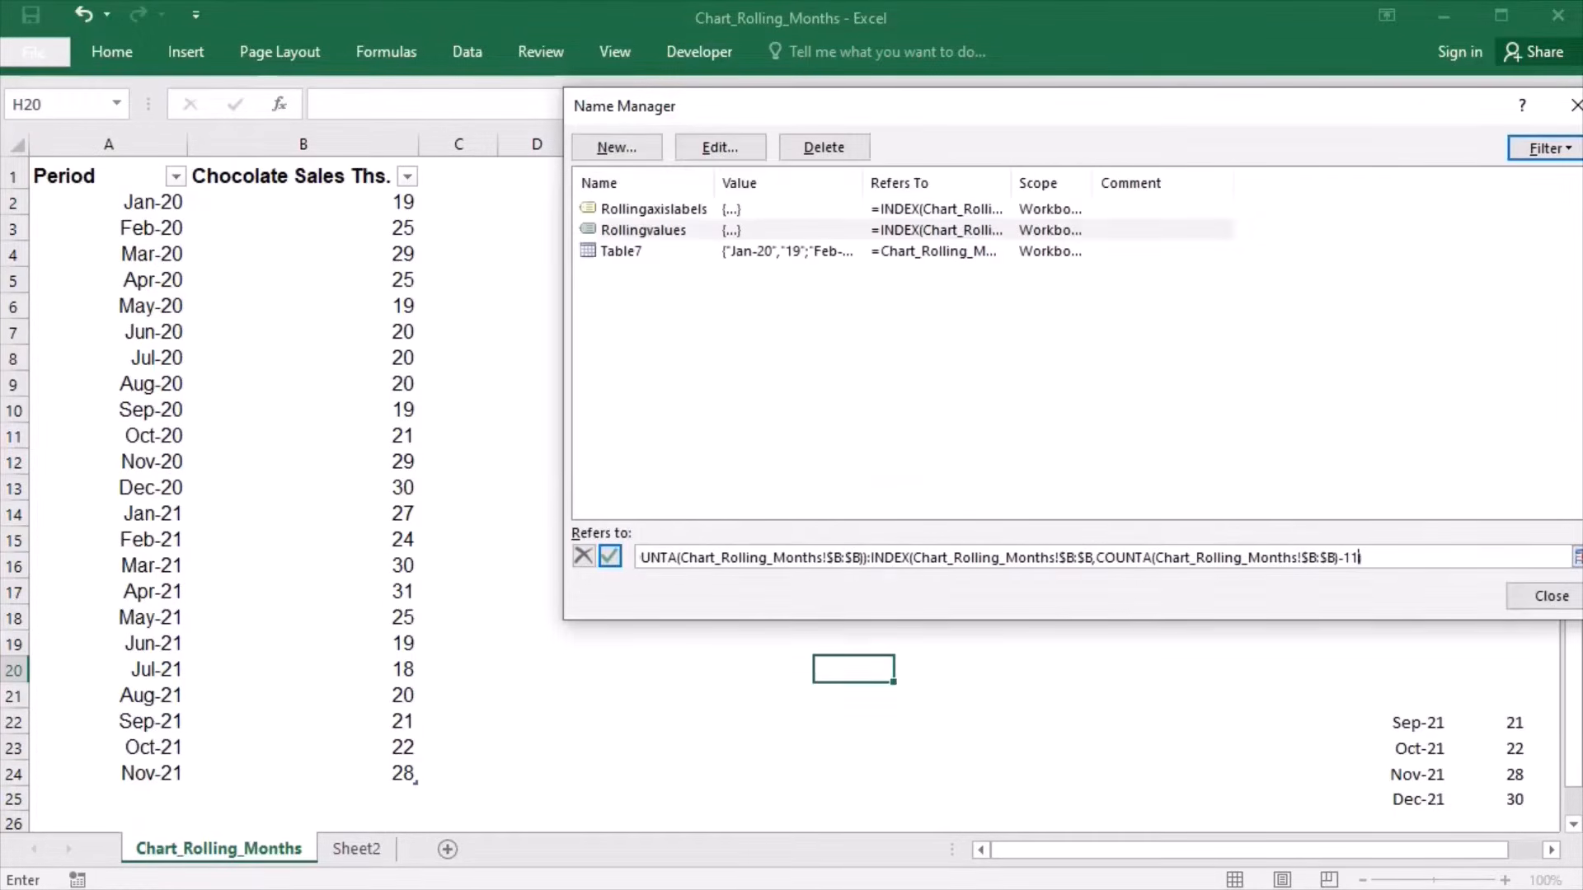
{"action": "left_click", "coordinate": [1542, 604]}
{"action": "left_click", "coordinate": [780, 537]}
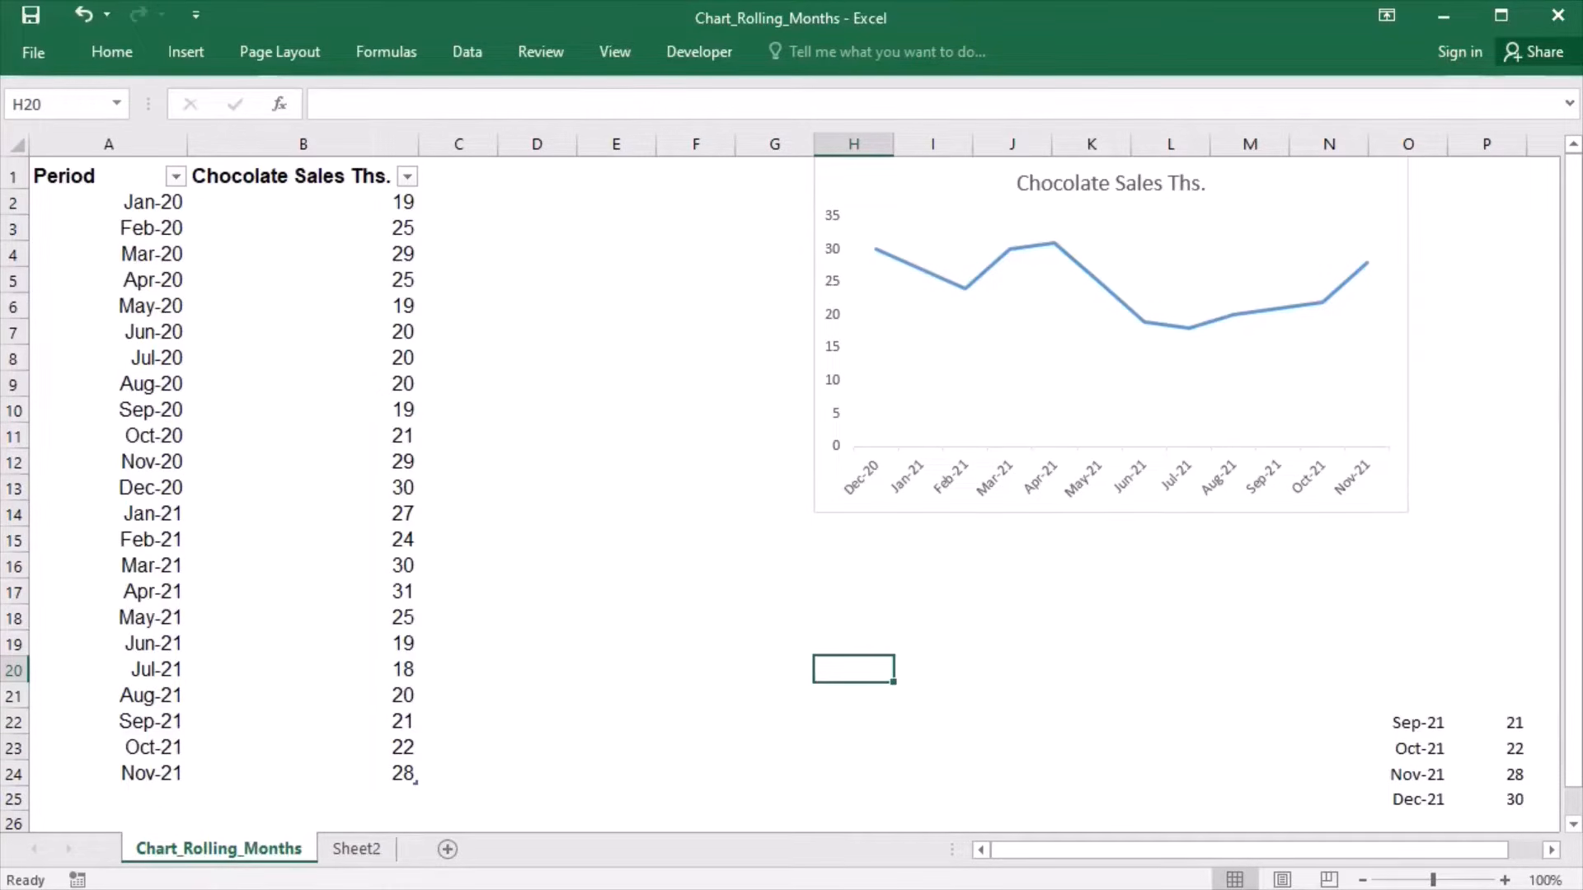
- Enter the label Month in cell E17
{"action": "key", "text": "Left"}
{"action": "key", "text": "Left"}
{"action": "key", "text": "Left"}
{"action": "key", "text": "Up"}
{"action": "key", "text": "Up"}
{"action": "key", "text": "Up"}
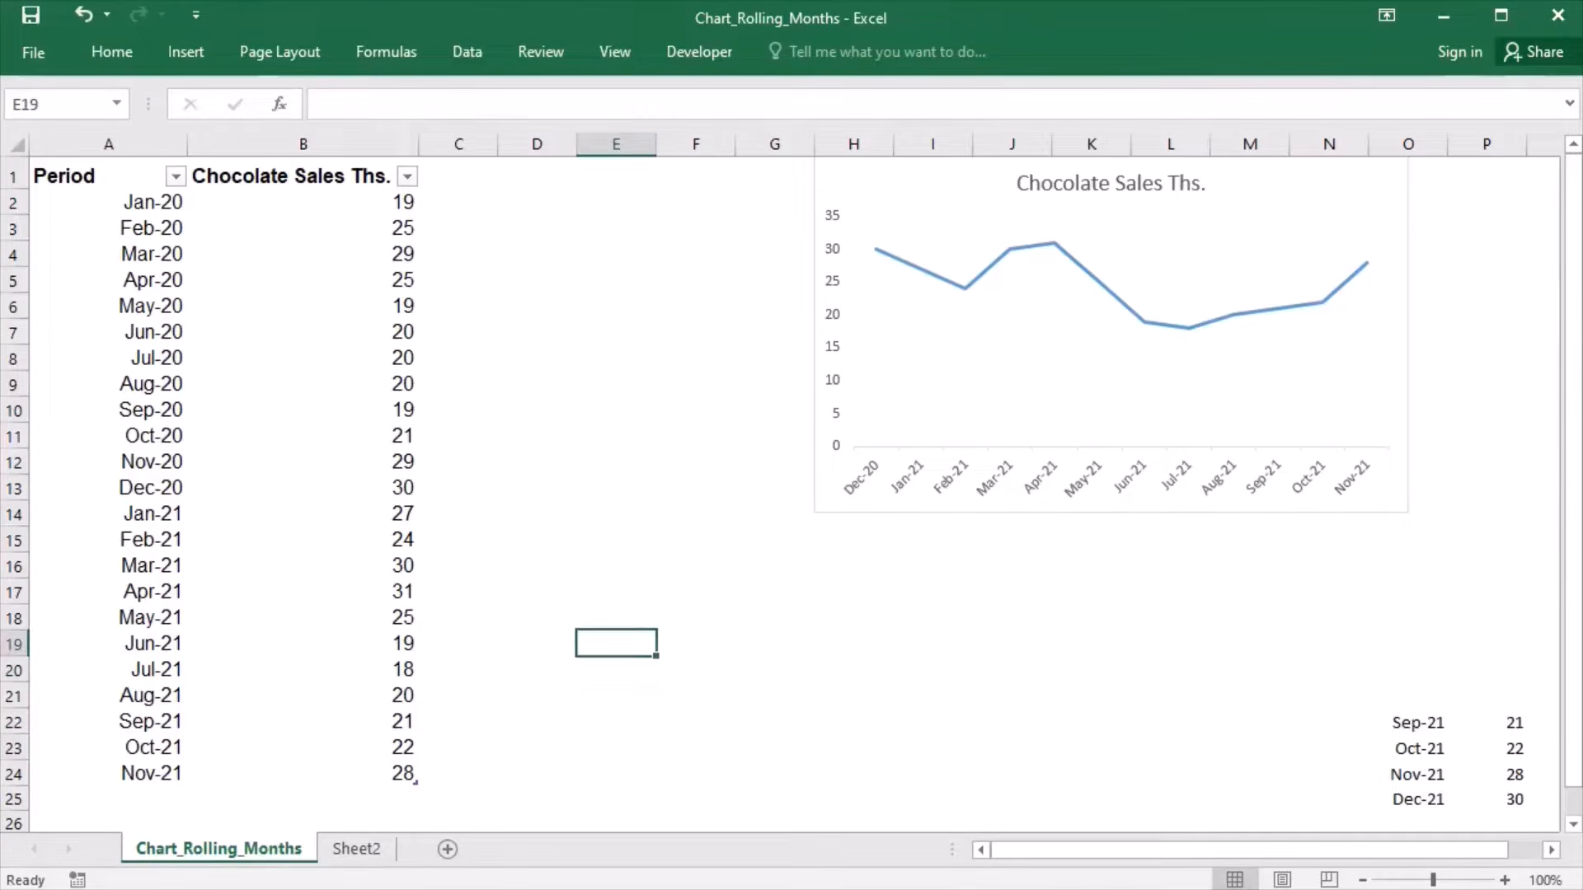
{"action": "type", "text": "Month"}
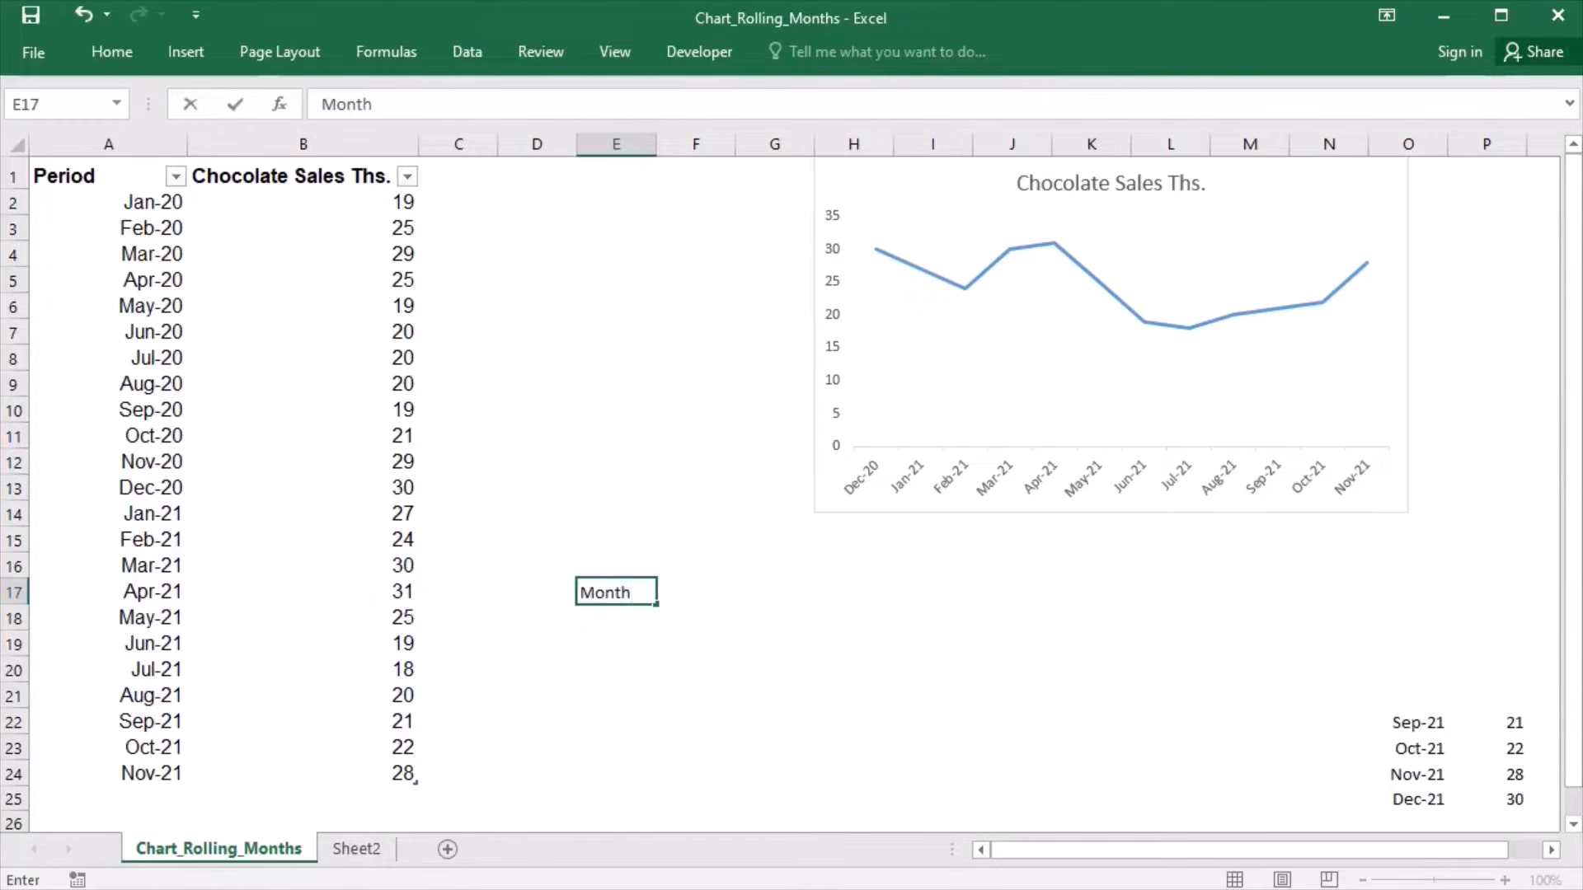
{"action": "key", "text": "Tab"}
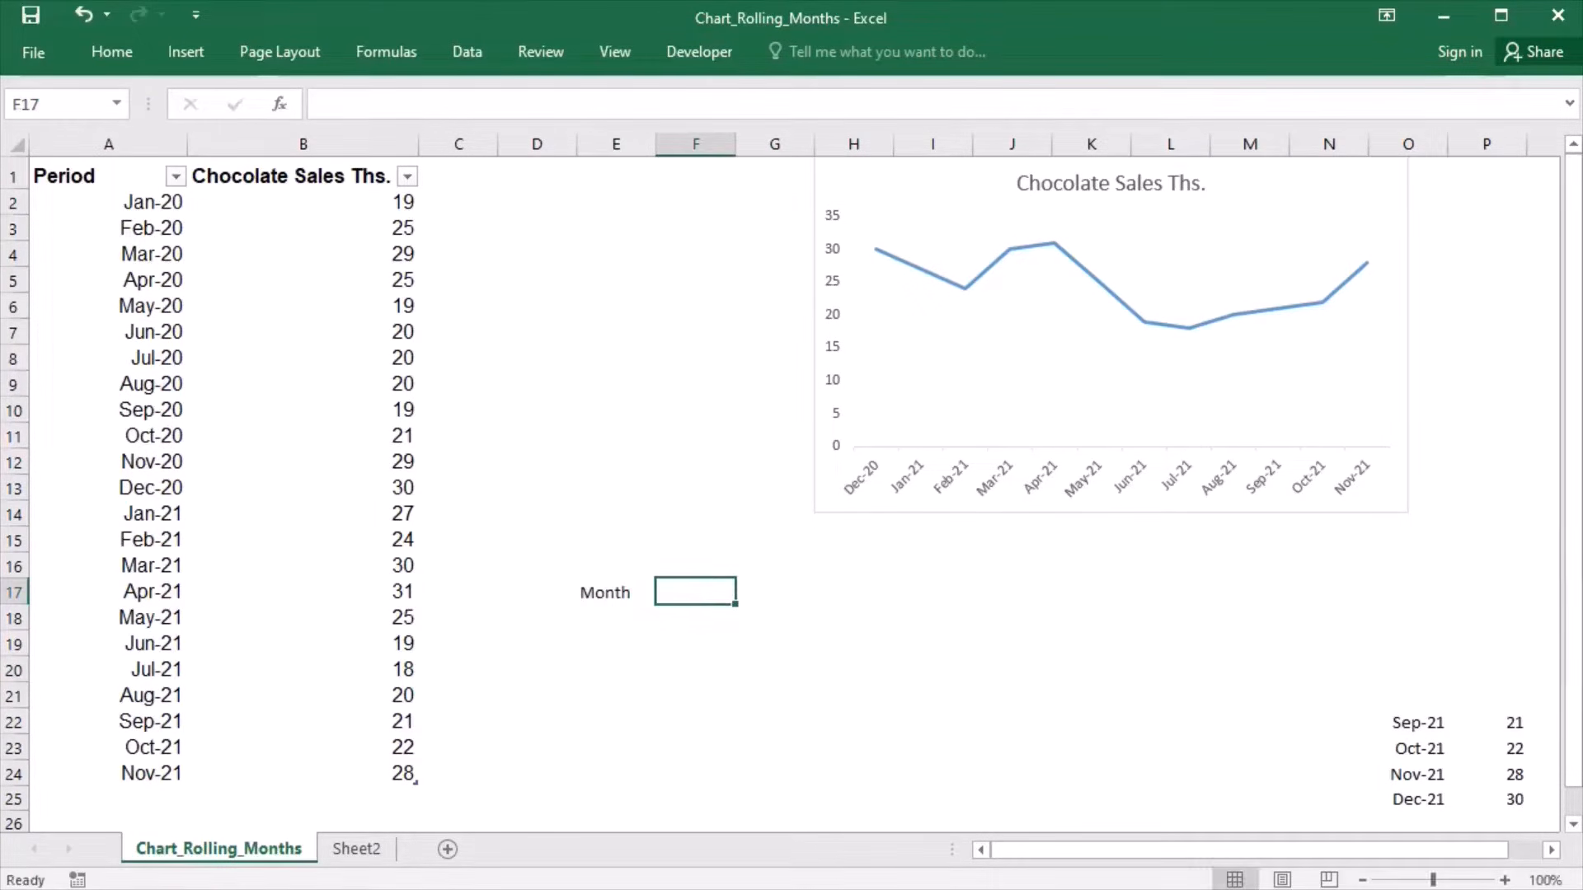
- Enter 6 as the Month value in F17 and add the label End Date in E18
{"action": "type", "text": "6"}
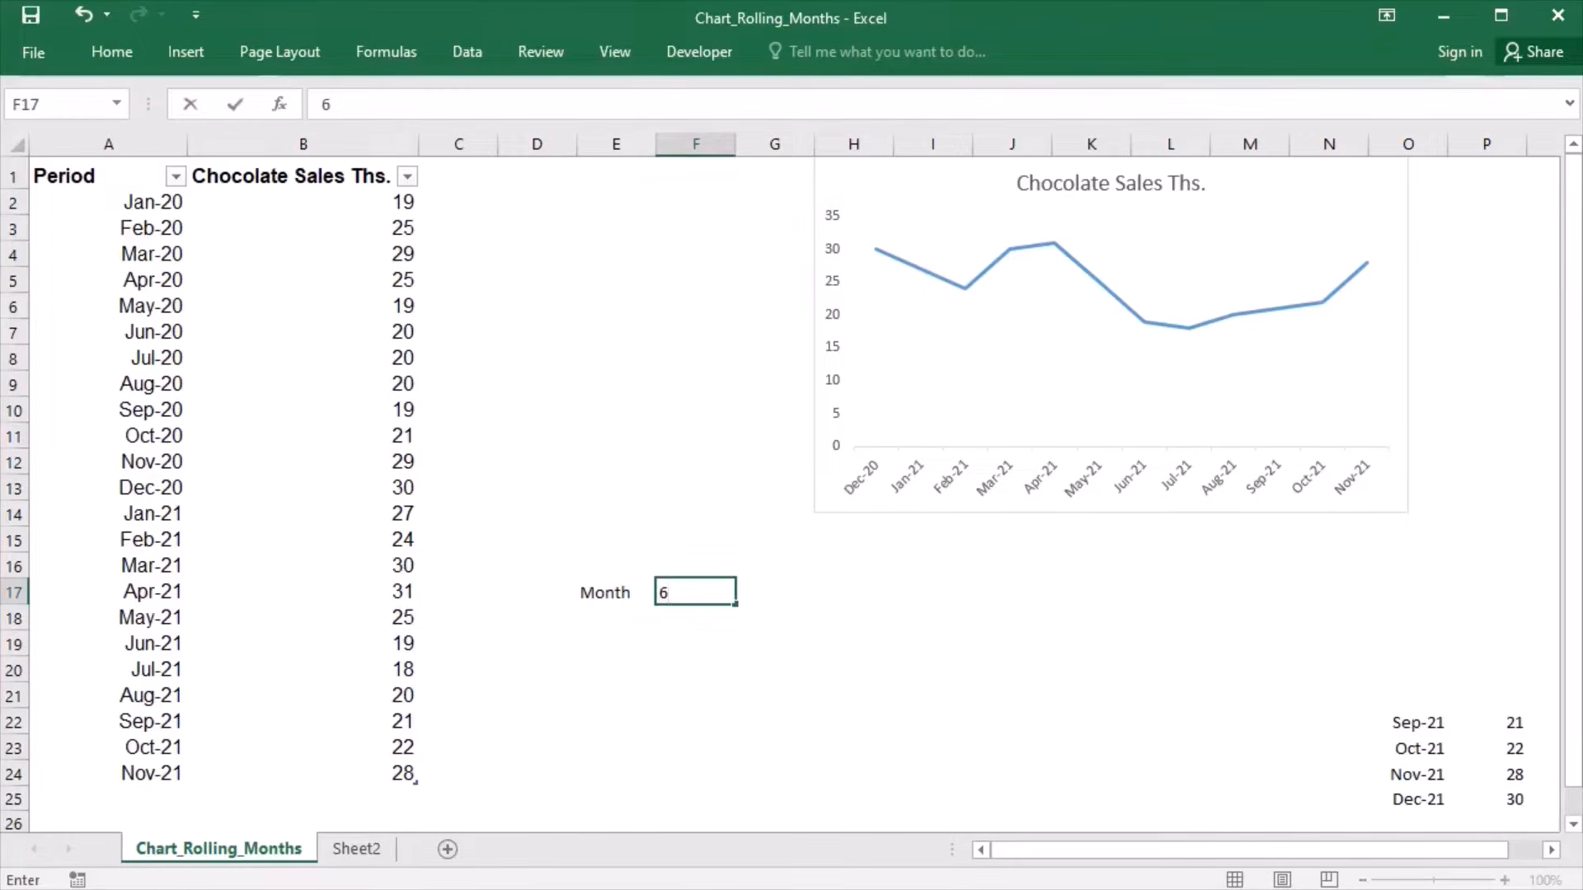
{"action": "key", "text": "Return"}
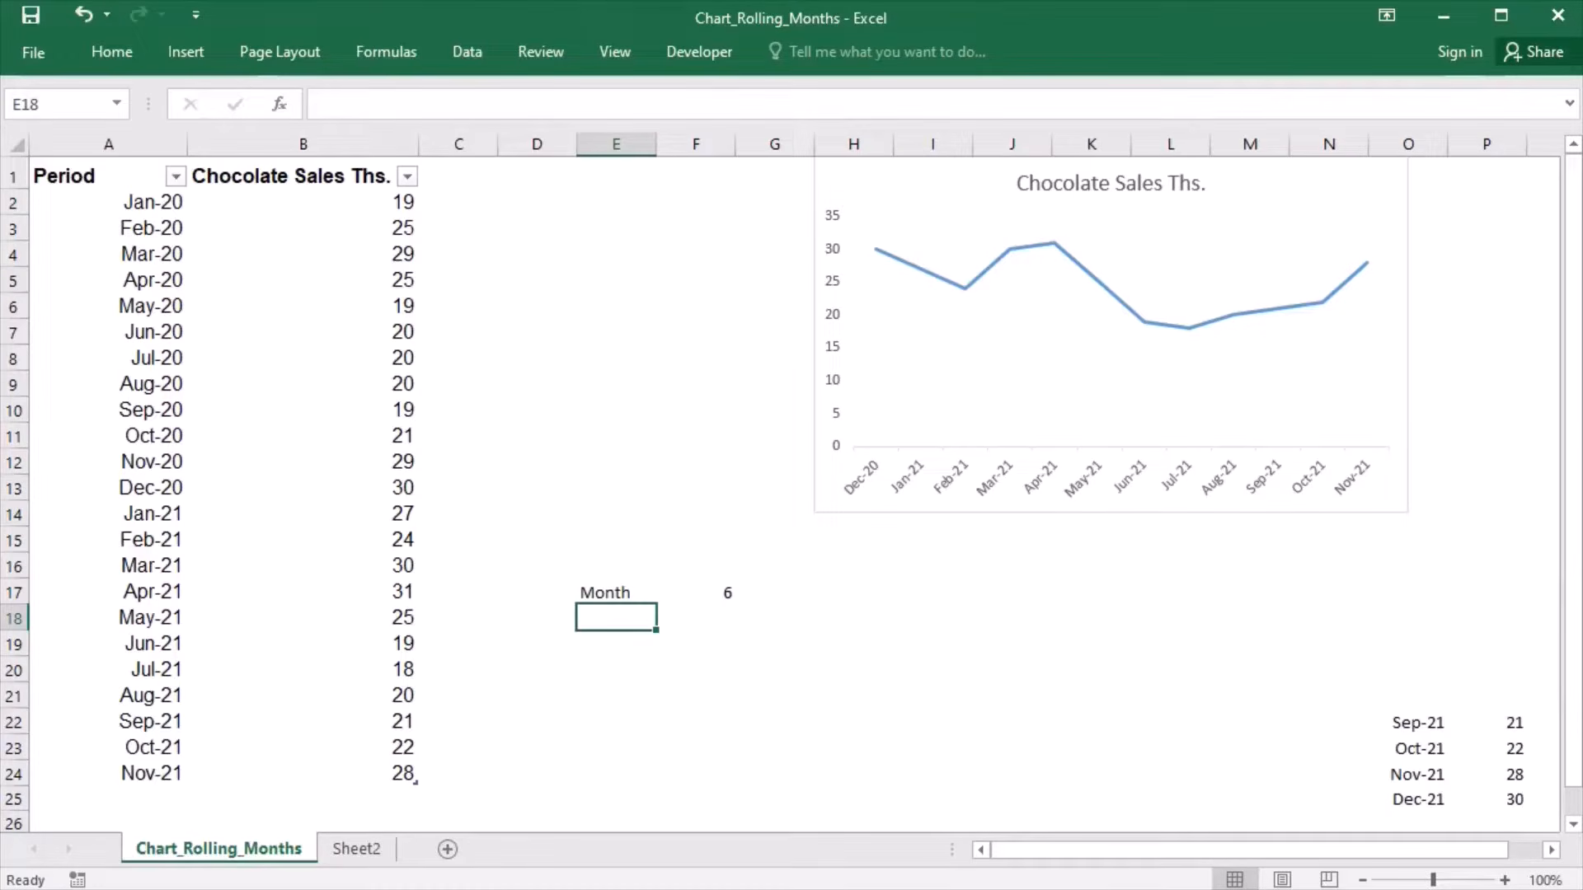
{"action": "type", "text": "End Date"}
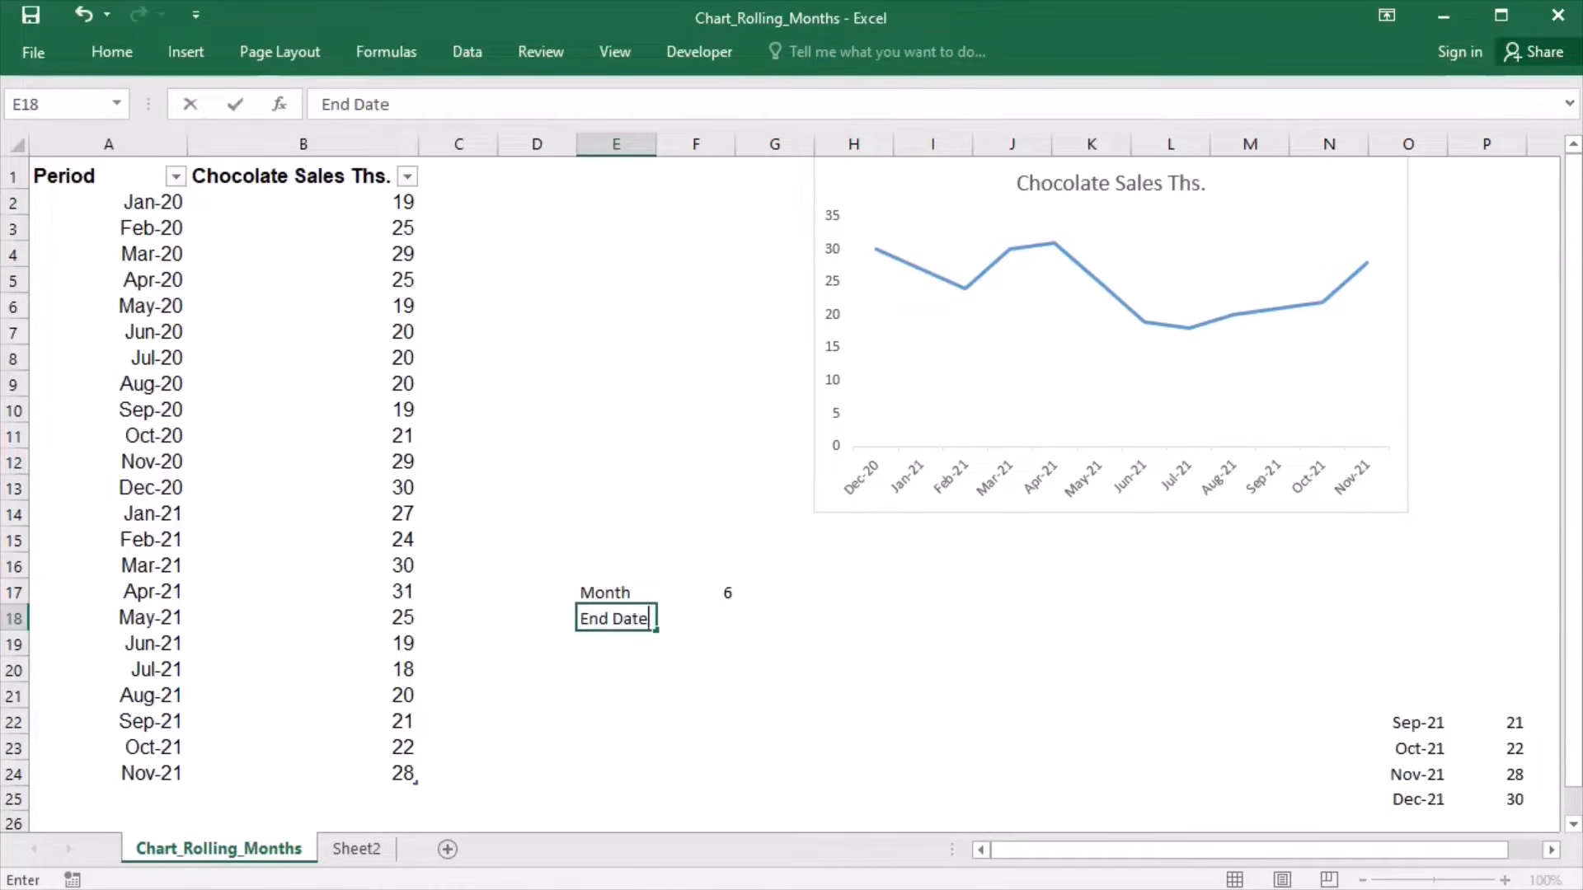
{"action": "key", "text": "Tab"}
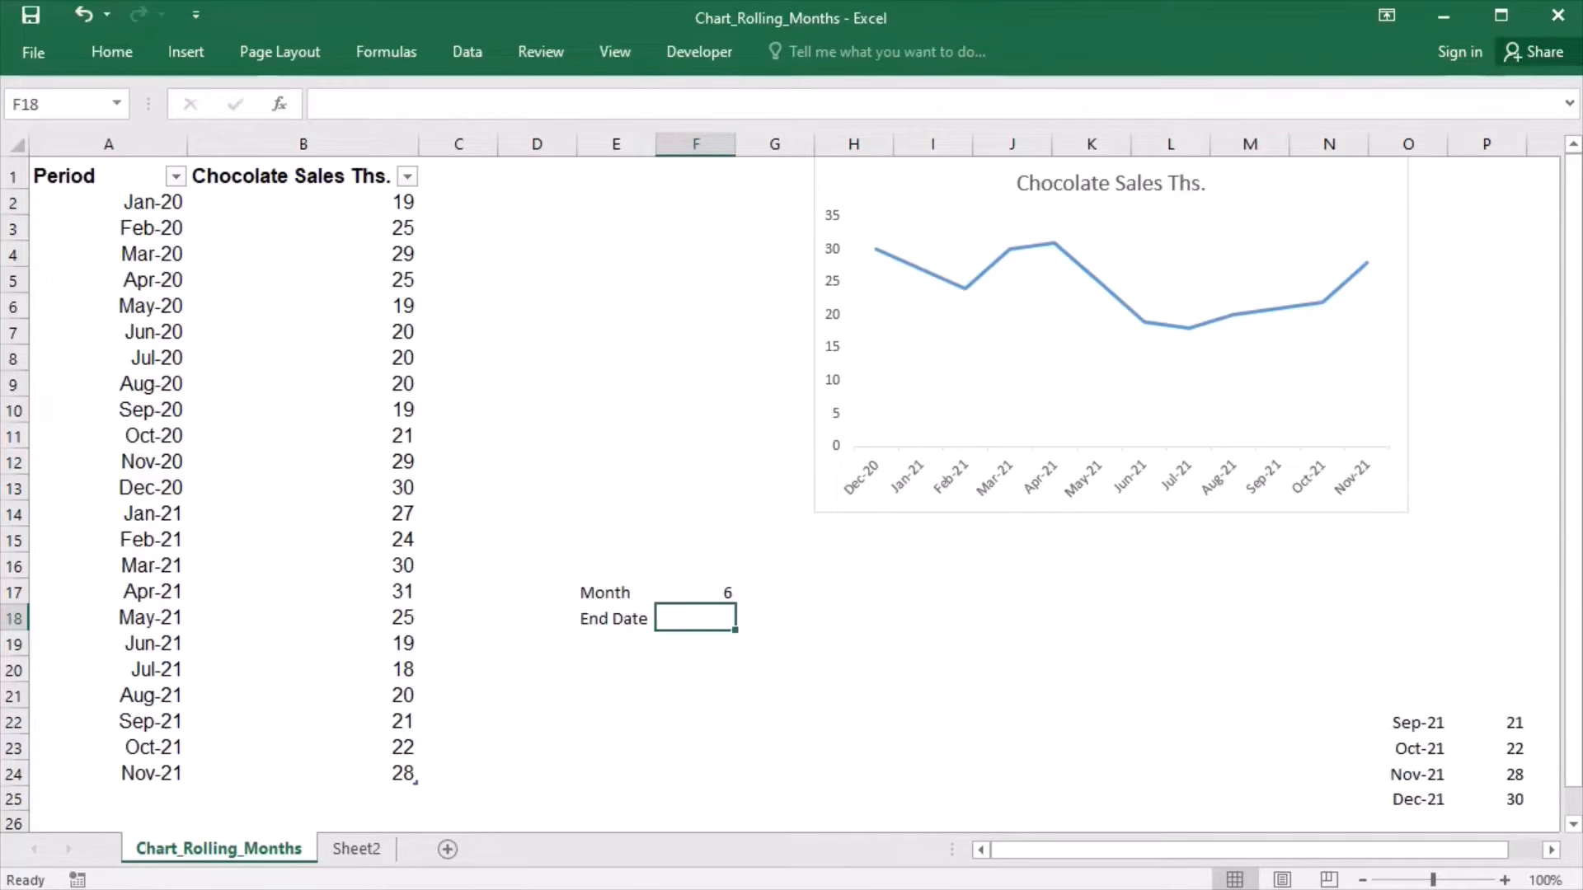
- Add list data validation to F18 with the periods in =$A$2:$A$24 as its source
{"action": "left_click", "coordinate": [470, 64]}
{"action": "left_click", "coordinate": [934, 142]}
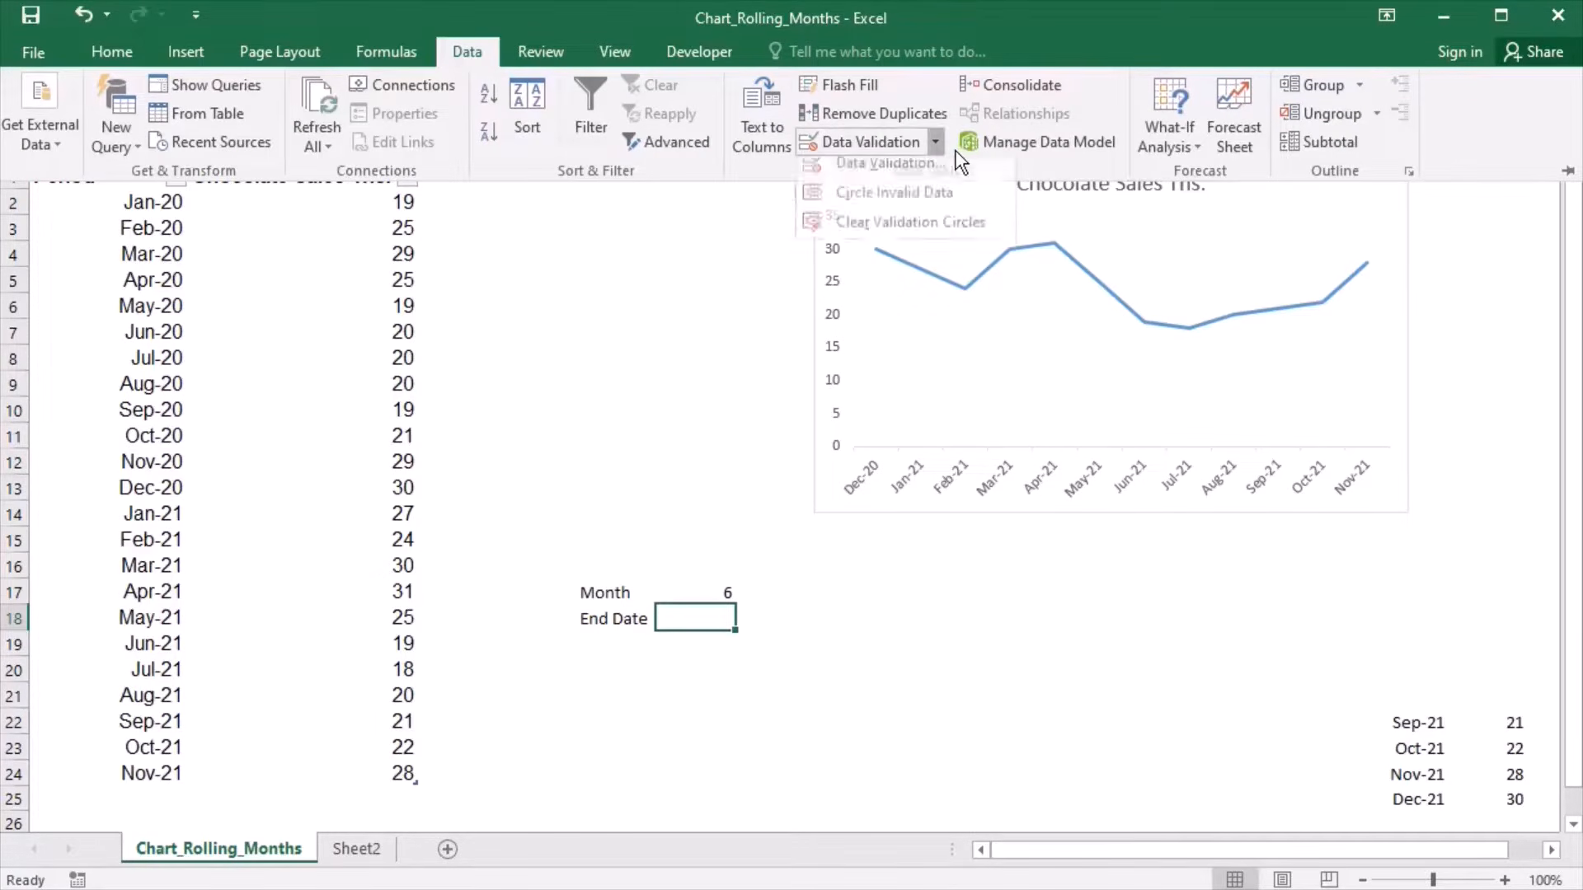
{"action": "left_click", "coordinate": [939, 173]}
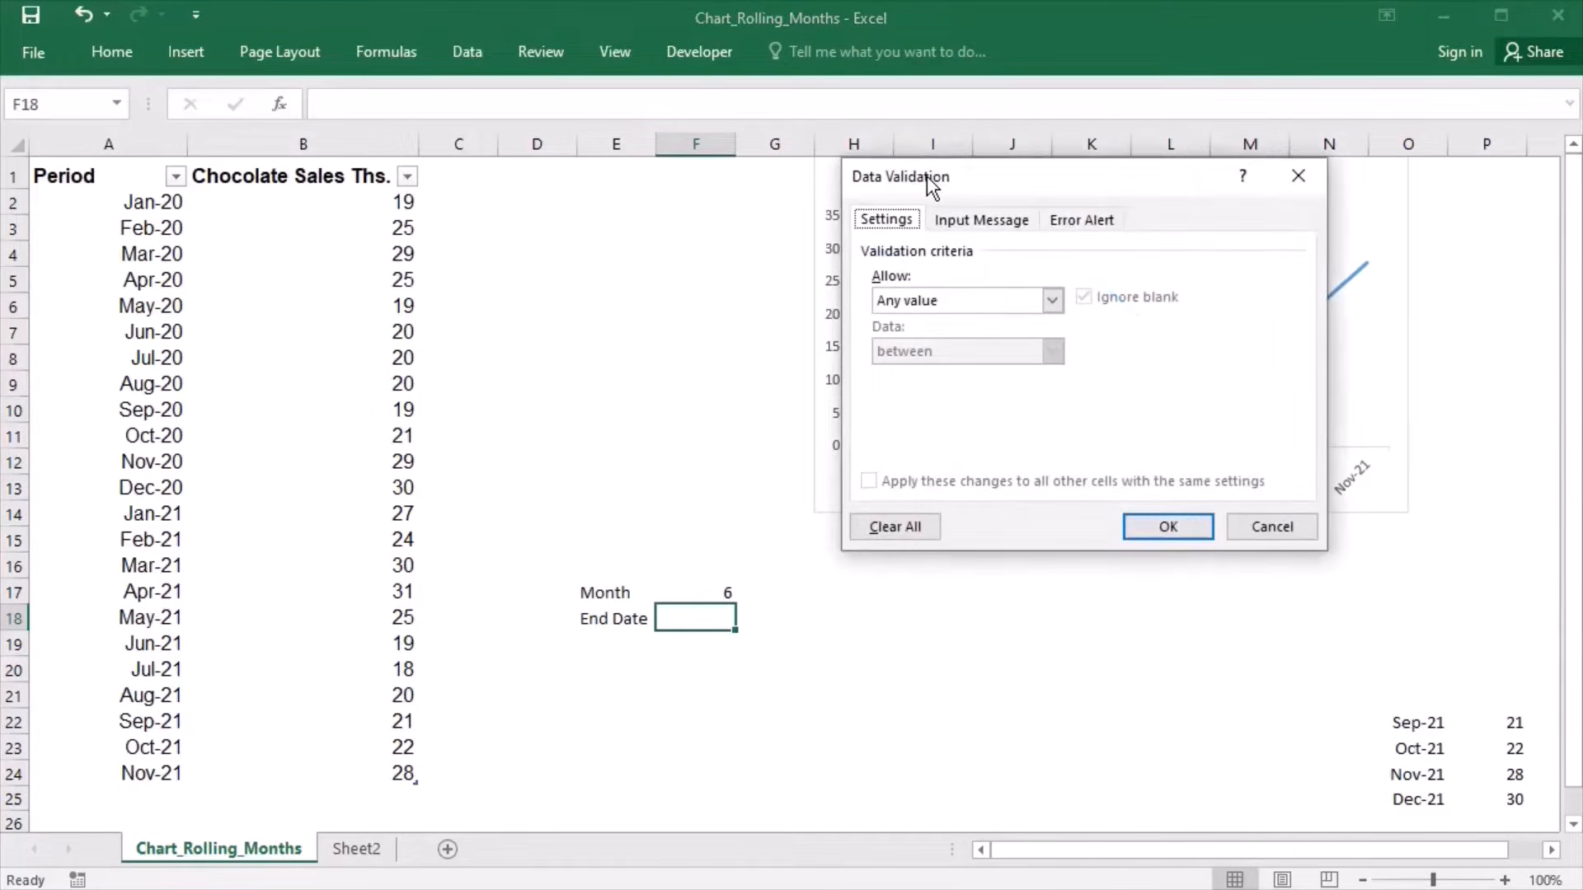
{"action": "left_click", "coordinate": [1052, 302]}
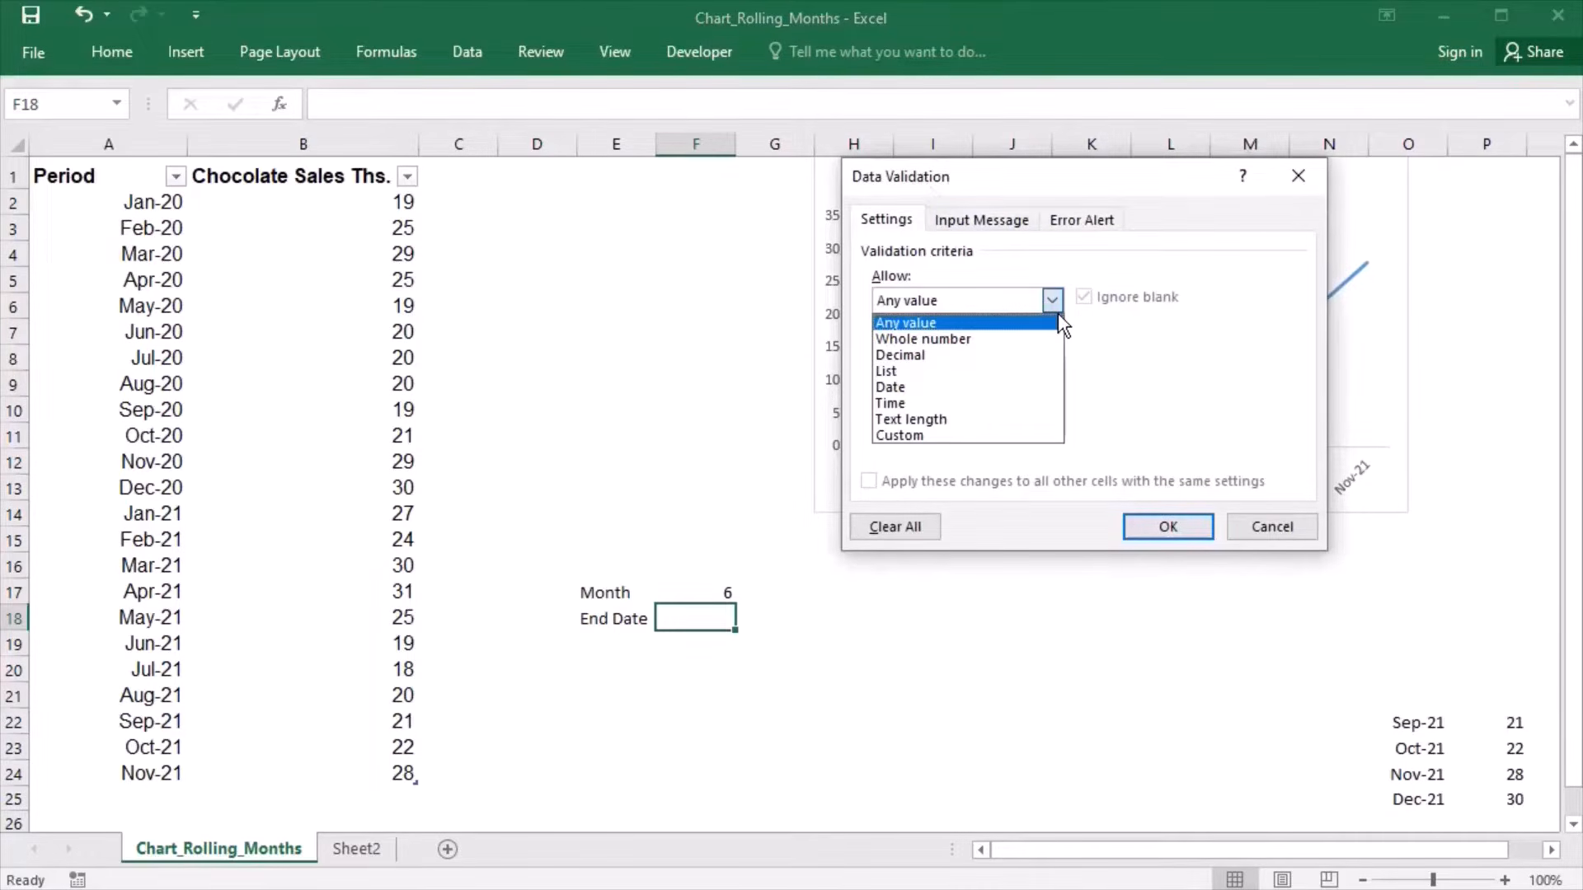
{"action": "left_click", "coordinate": [898, 372]}
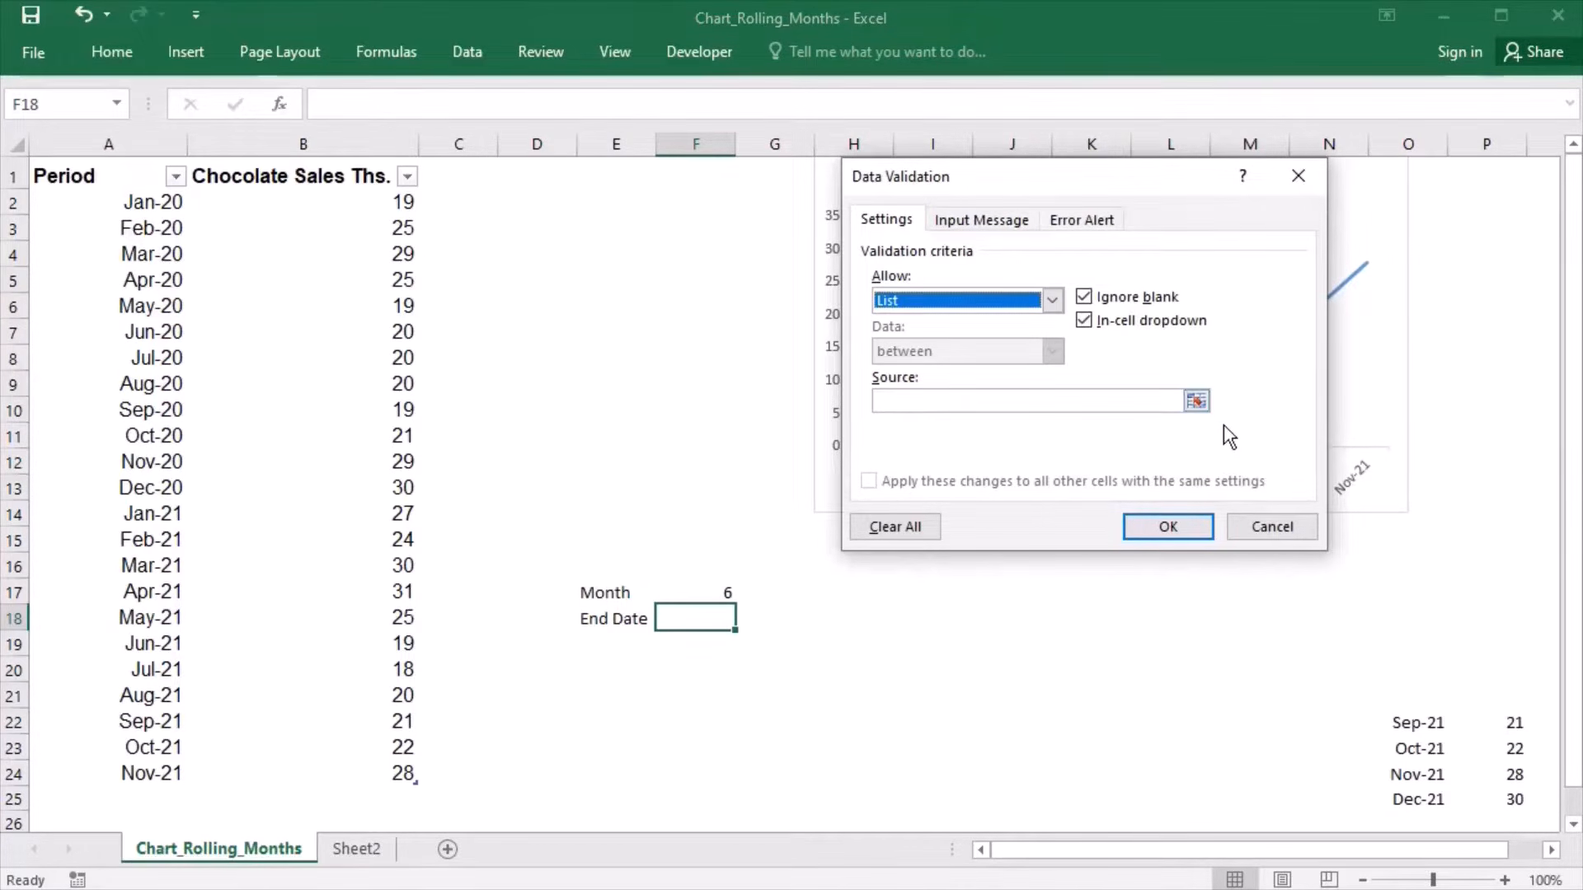
{"action": "left_click", "coordinate": [1196, 401]}
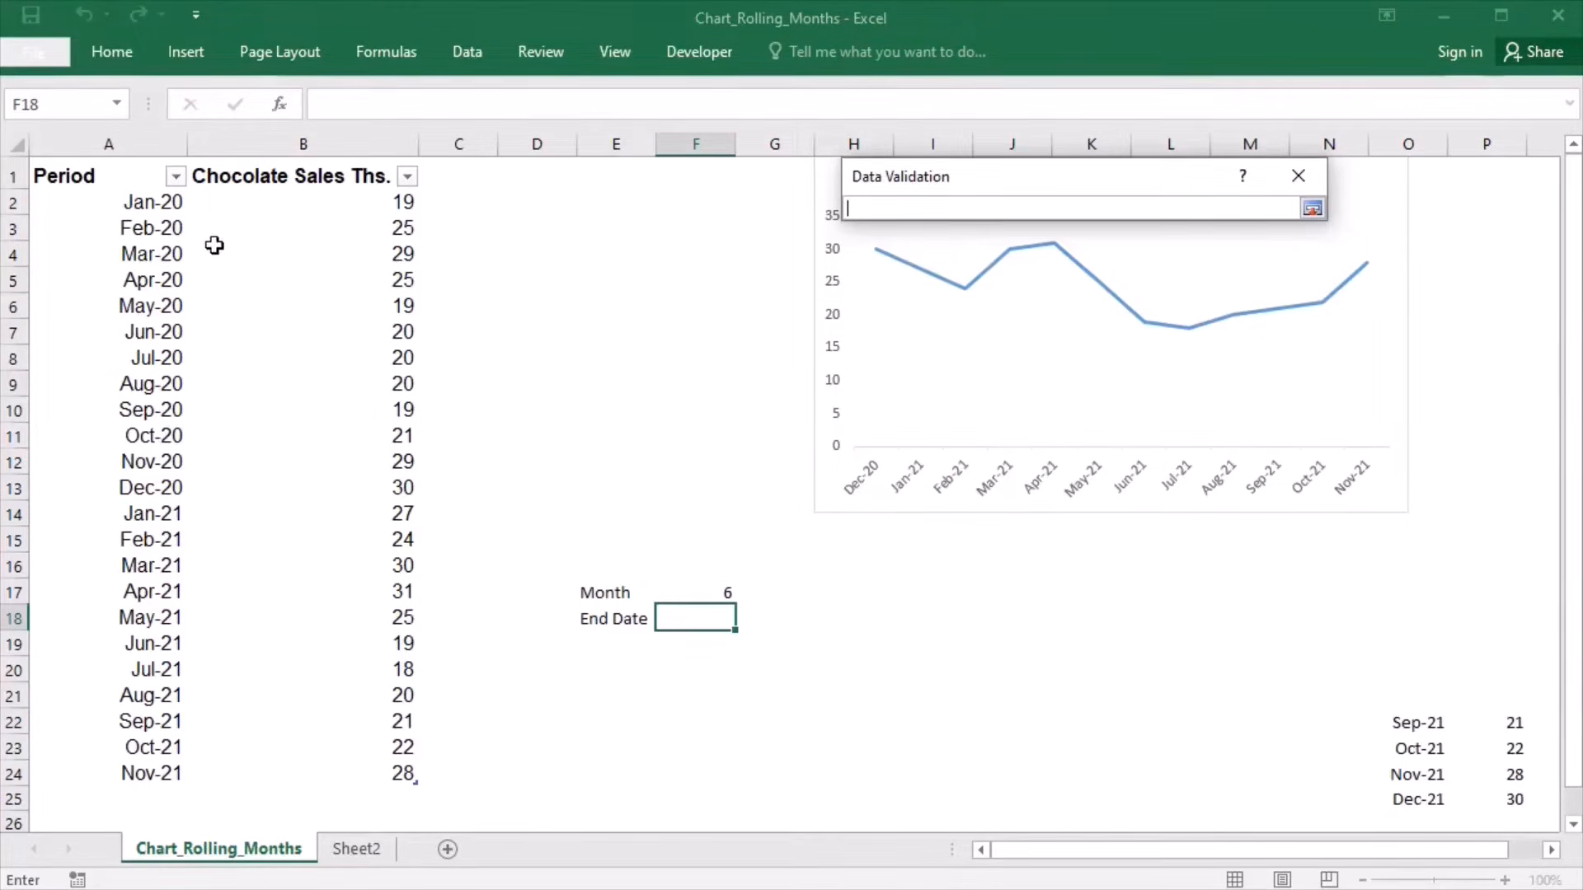
{"action": "left_click_drag", "start_coordinate": [126, 210], "coordinate": [140, 775]}
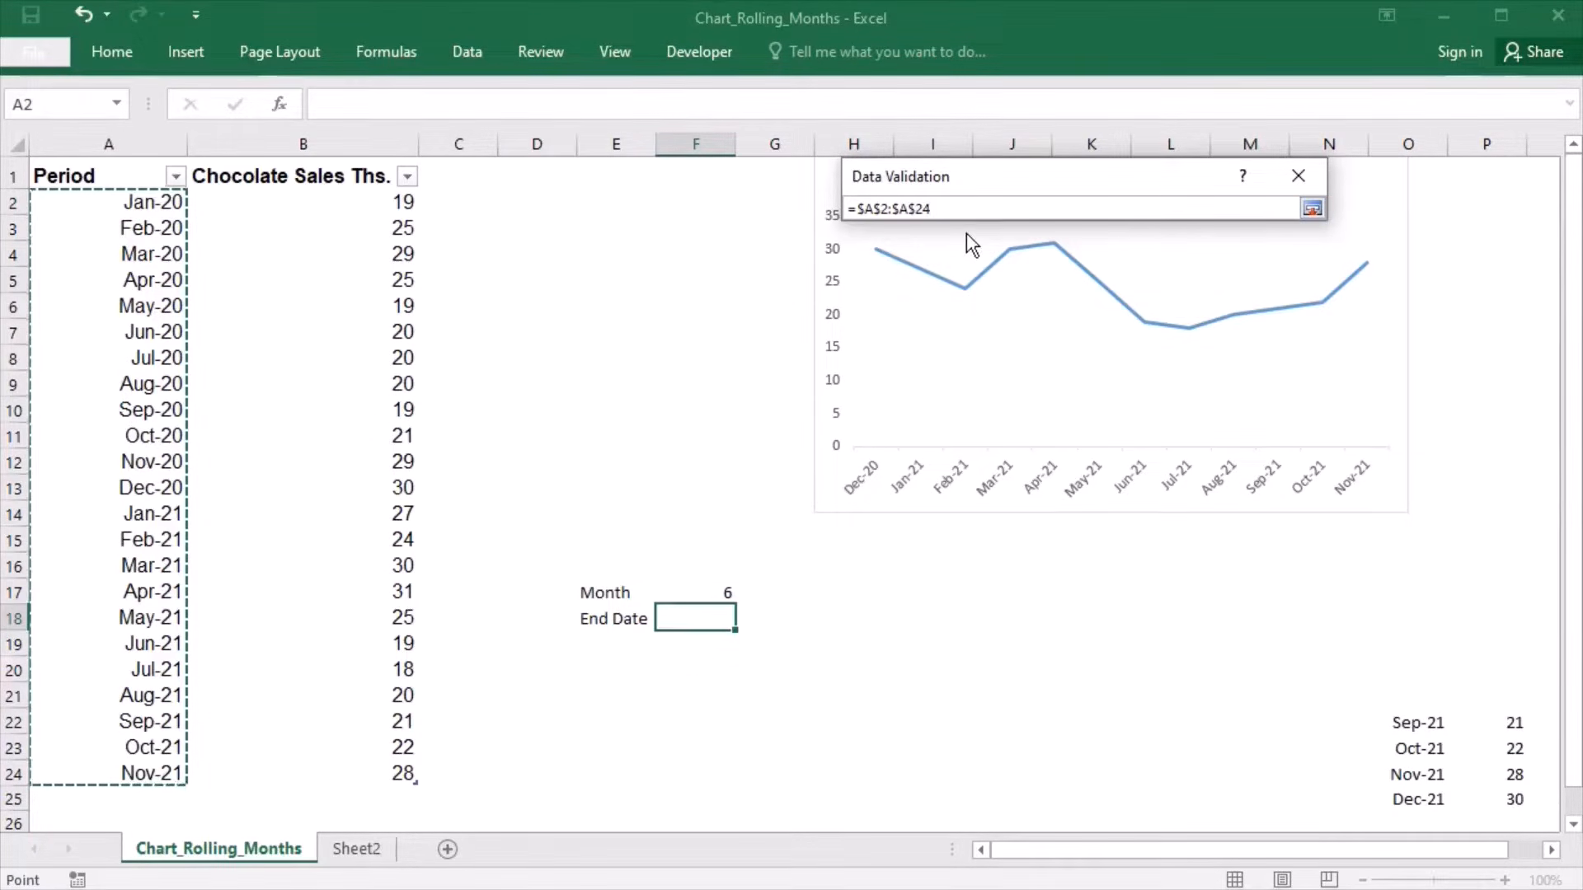
{"action": "left_click", "coordinate": [1317, 210]}
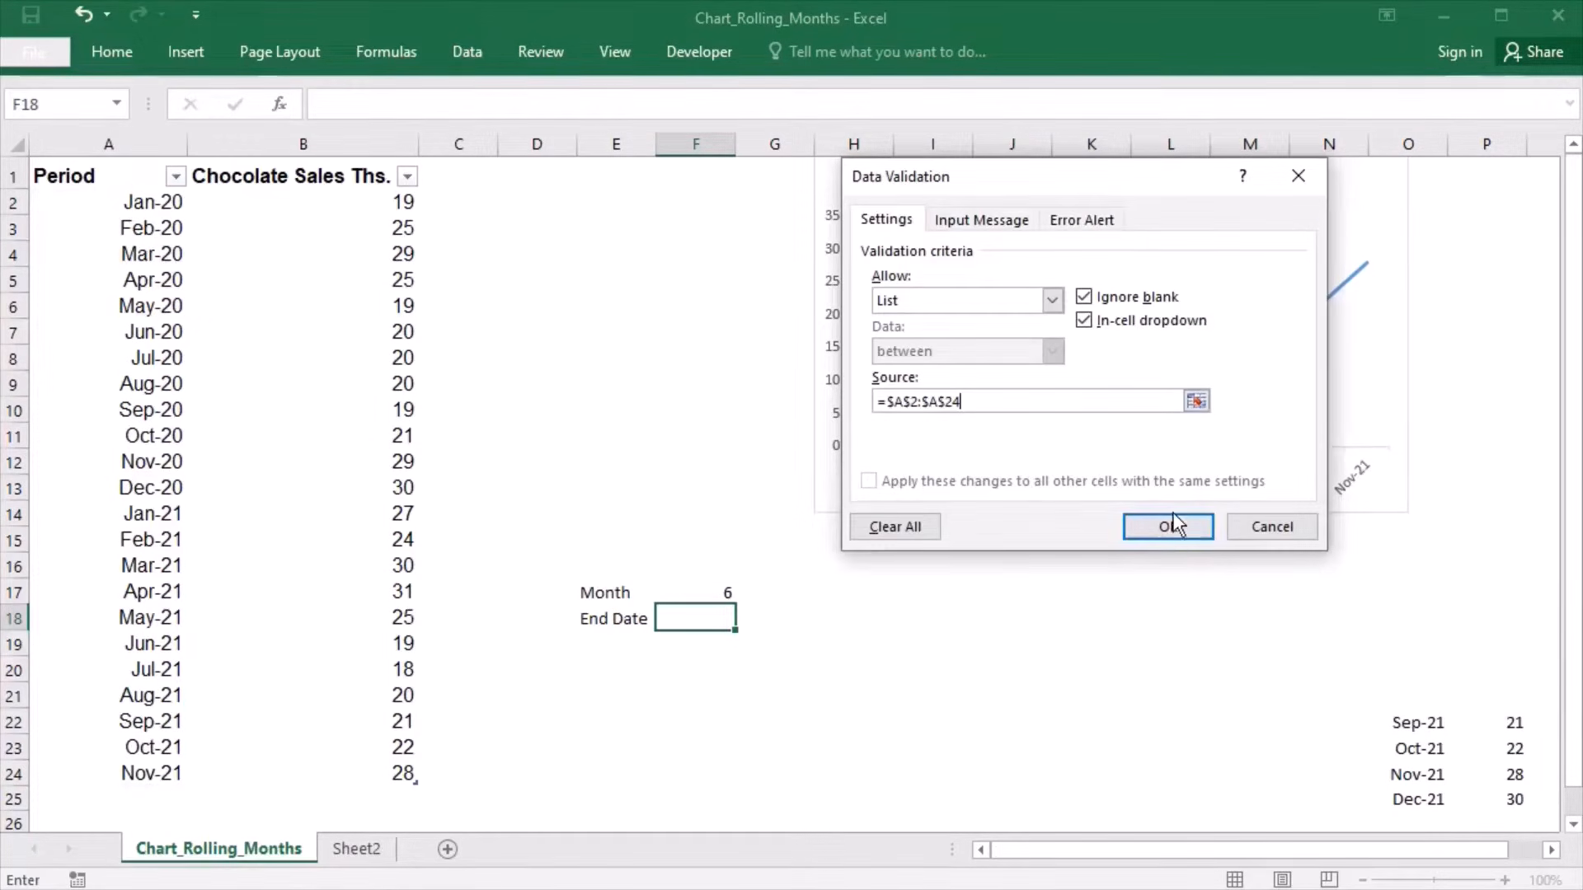
{"action": "left_click", "coordinate": [1168, 527]}
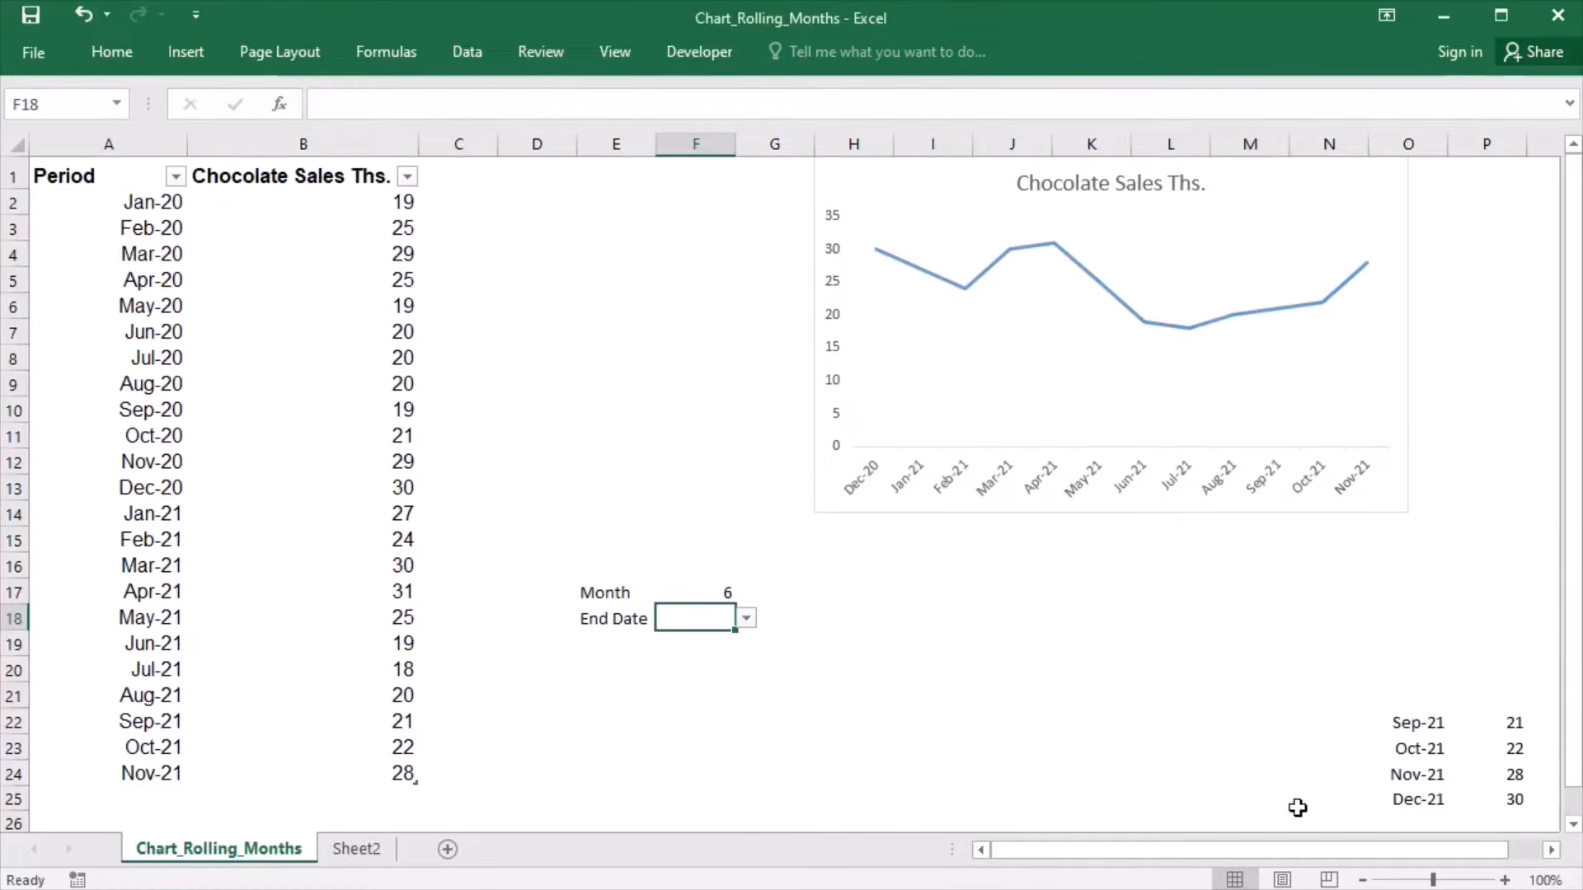
- Copy the Dec-21 entry from O25:P25 into the table's next row at A25
{"action": "left_click_drag", "start_coordinate": [1439, 803], "coordinate": [1494, 808]}
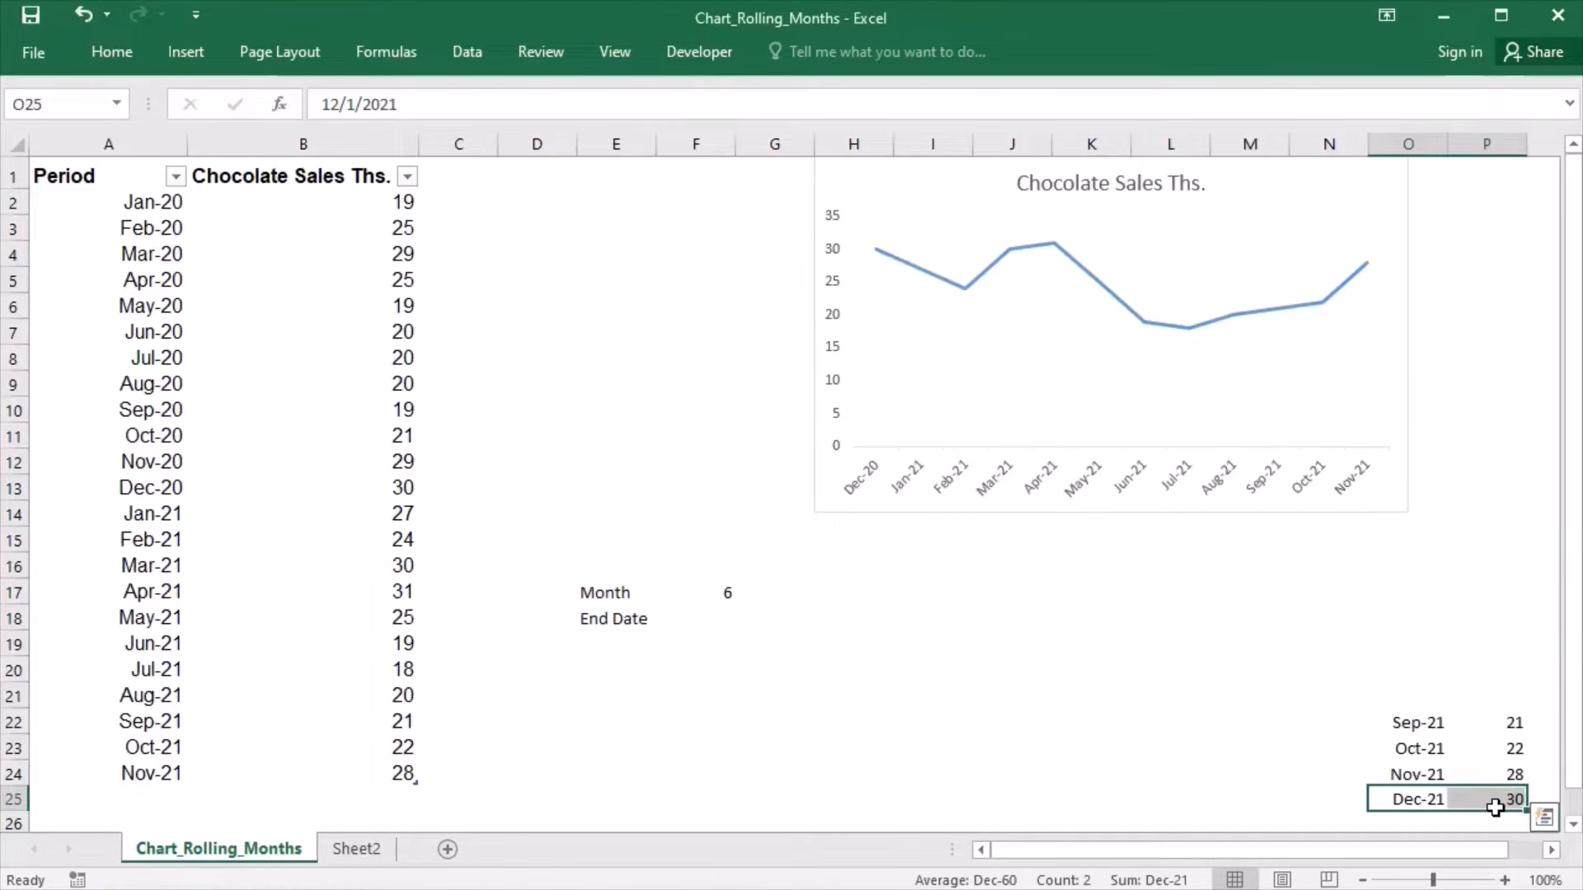
{"action": "key", "text": "ctrl+c"}
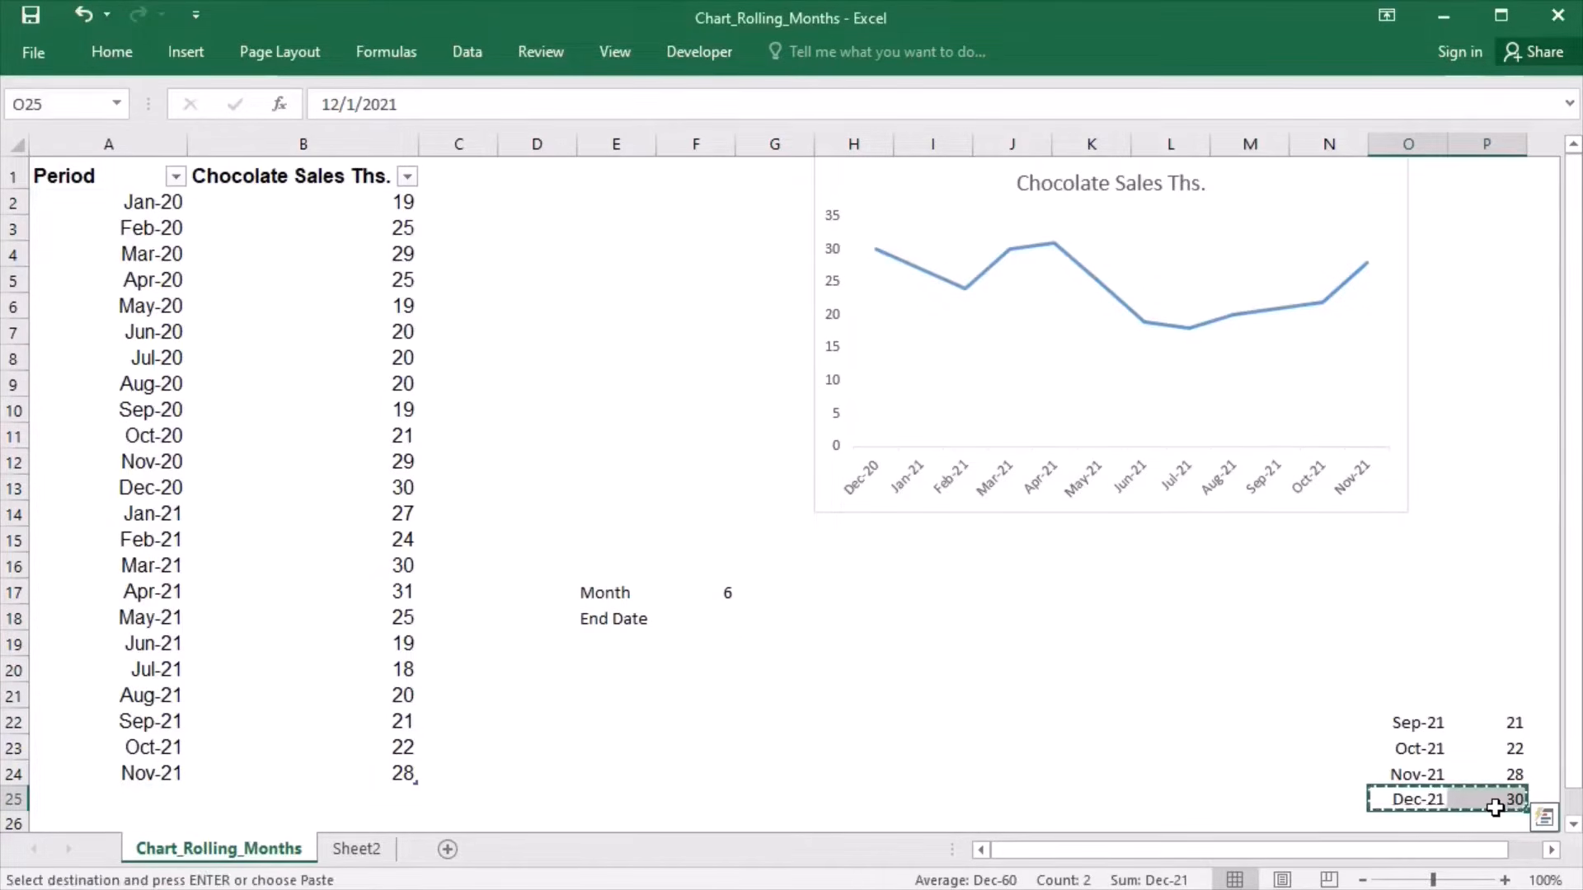
{"action": "left_click", "coordinate": [165, 807]}
{"action": "key", "text": "ctrl+v"}
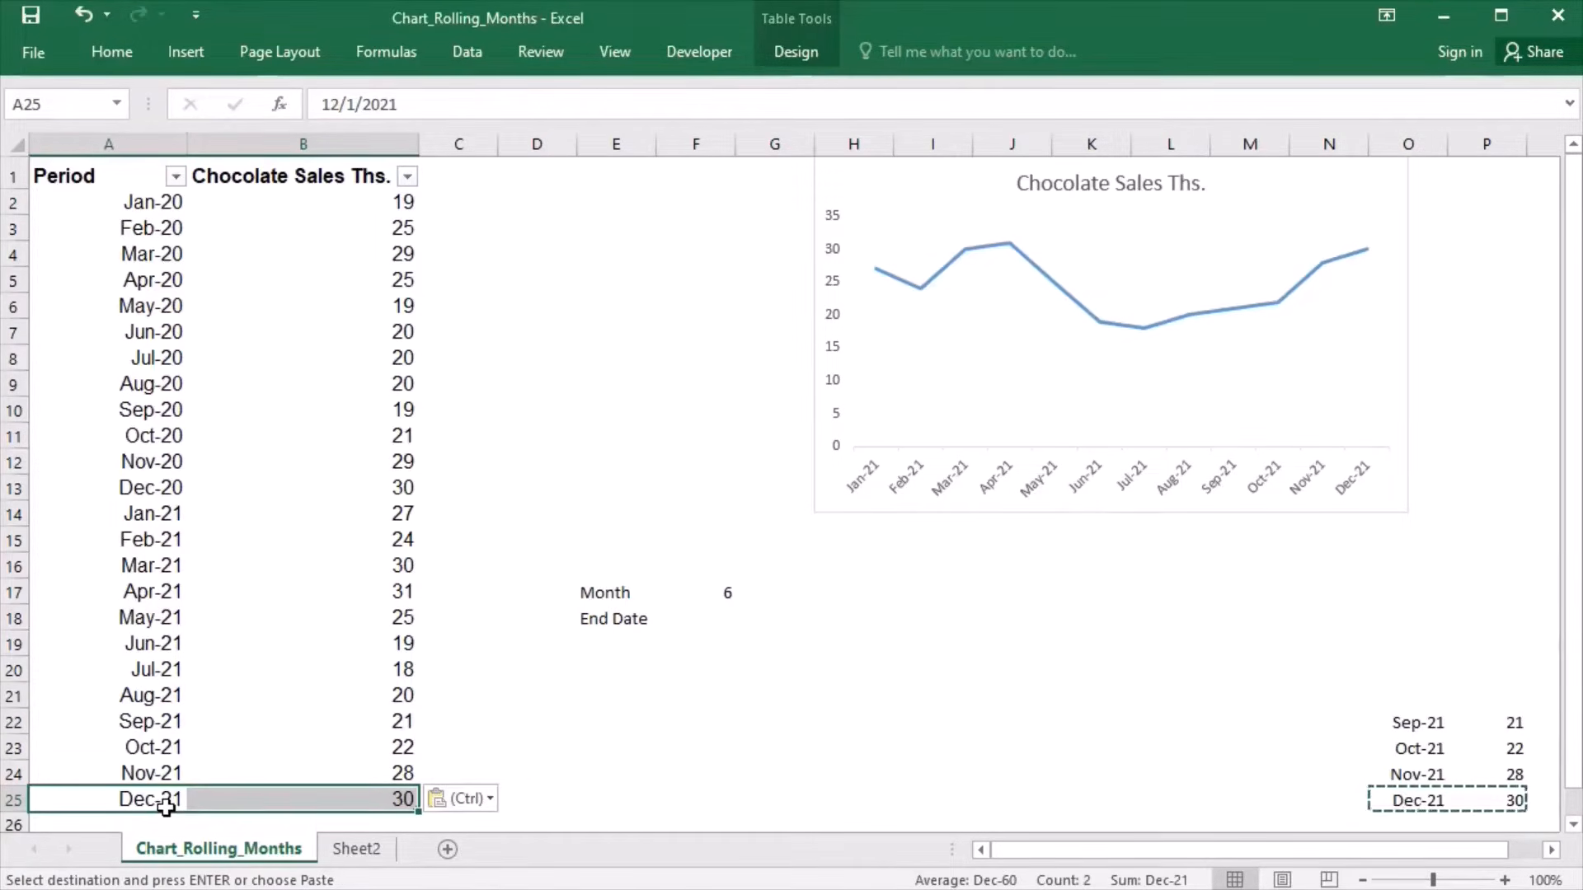
- Choose Sep-21 as the End Date in F18 from its validation list
{"action": "left_click", "coordinate": [702, 622]}
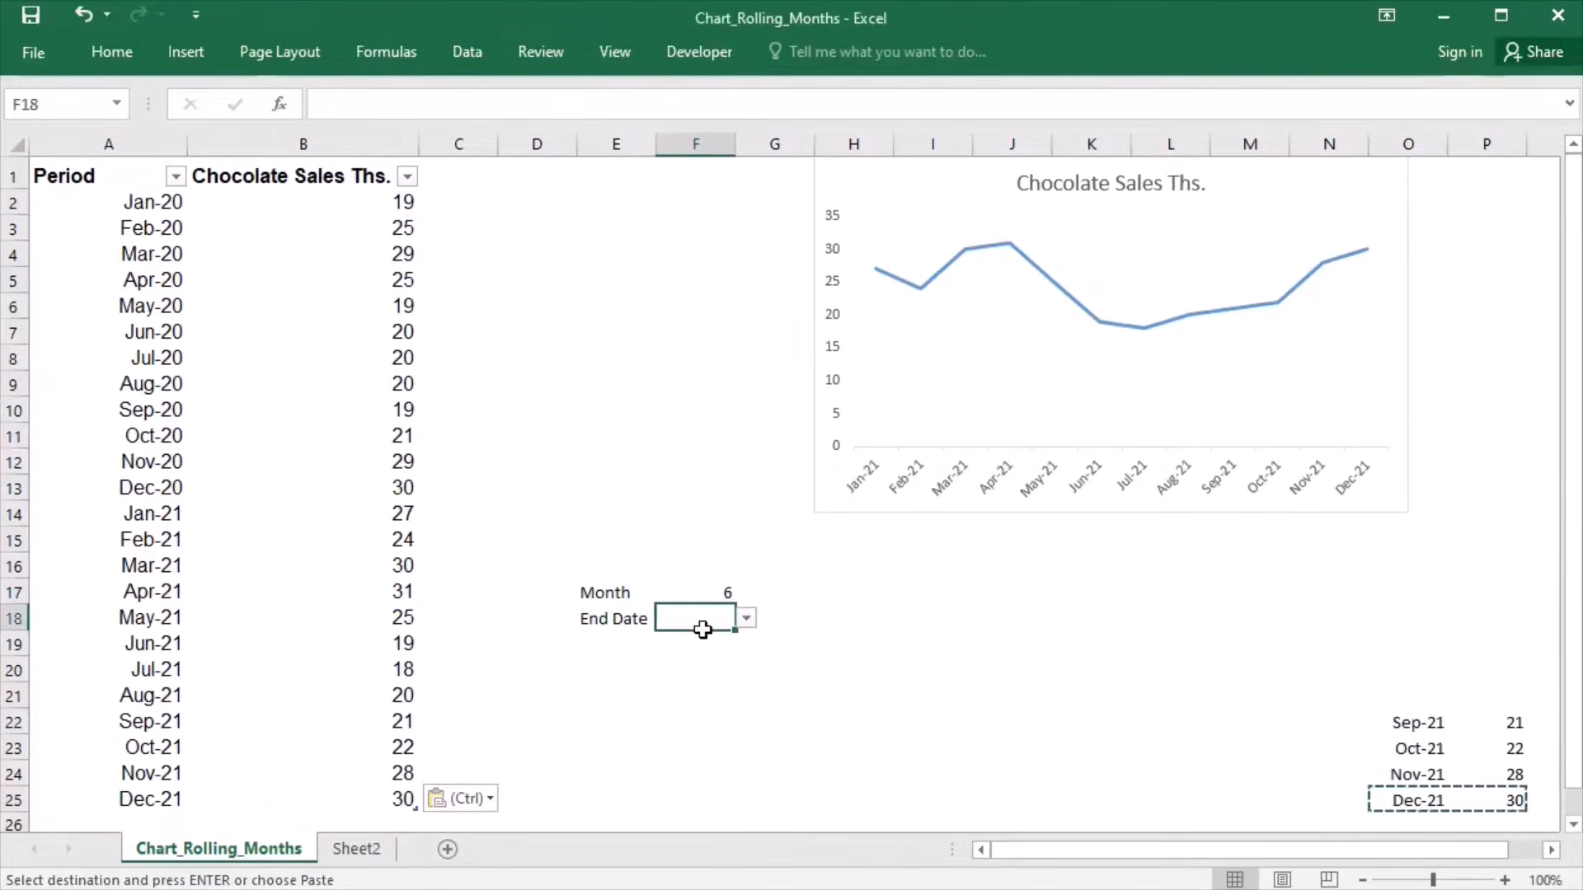
{"action": "left_click", "coordinate": [746, 620]}
{"action": "left_click_drag", "start_coordinate": [758, 669], "coordinate": [752, 742]}
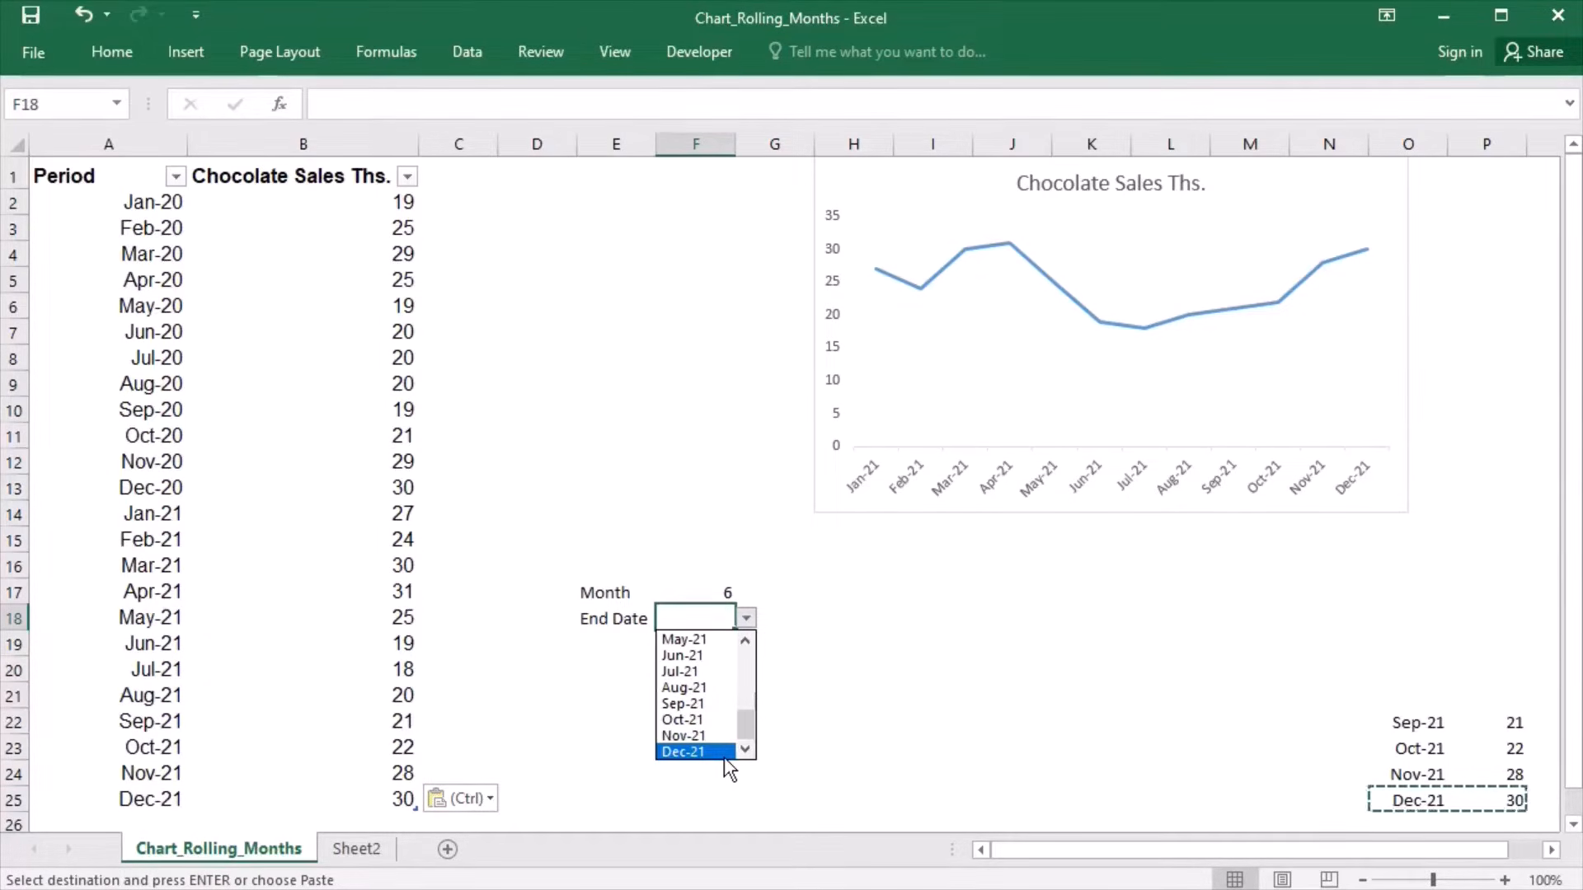
{"action": "left_click", "coordinate": [709, 713]}
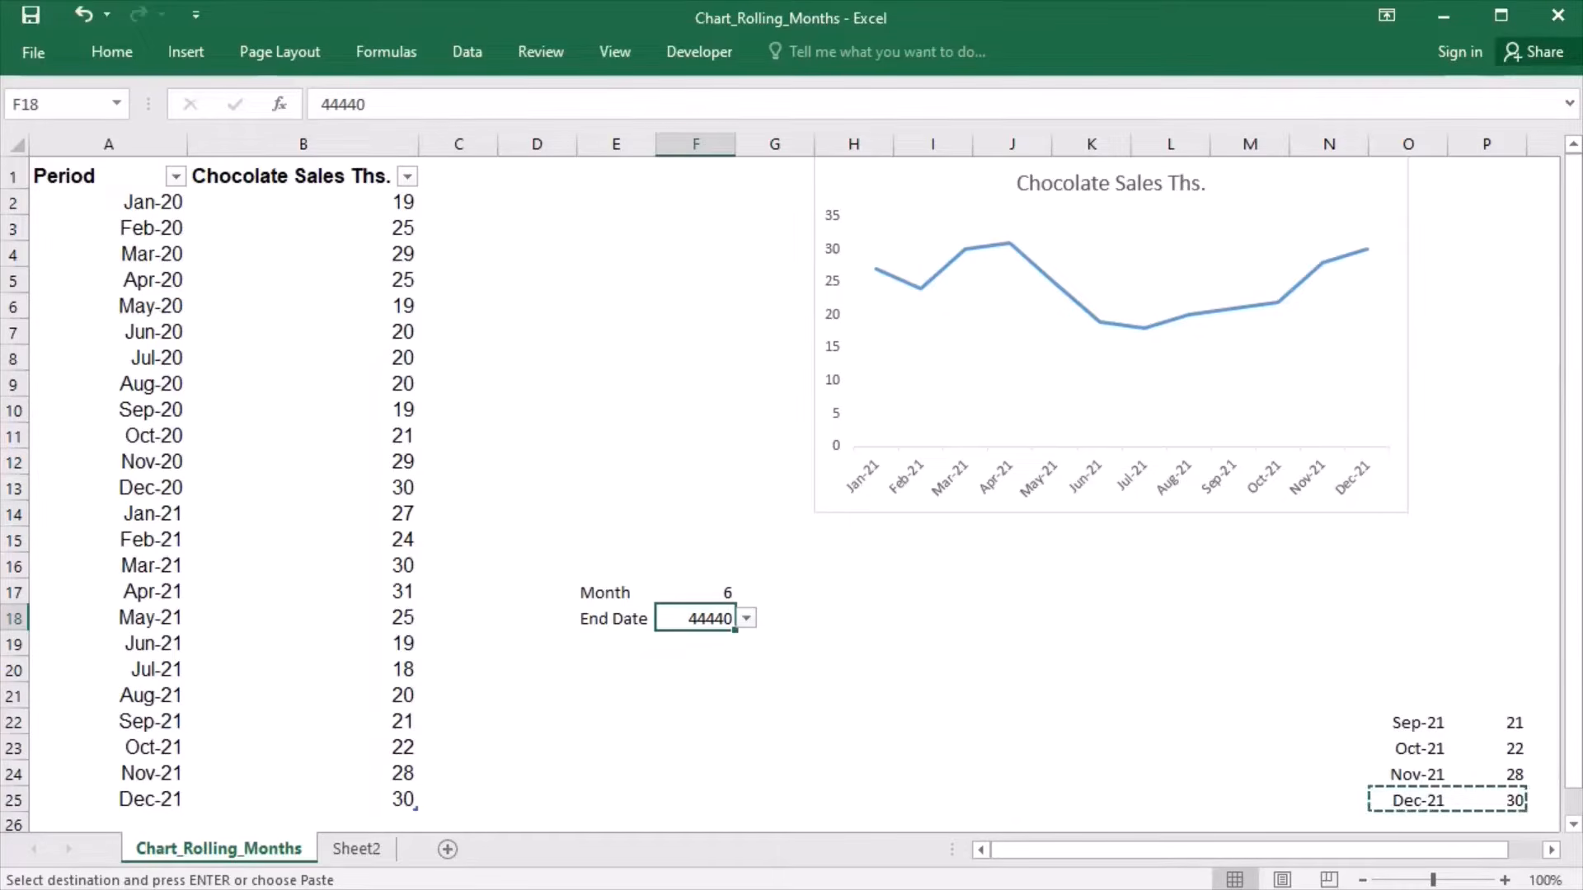
- Format the End Date cell F18 as a date of type Mar-12
{"action": "left_click", "coordinate": [122, 62]}
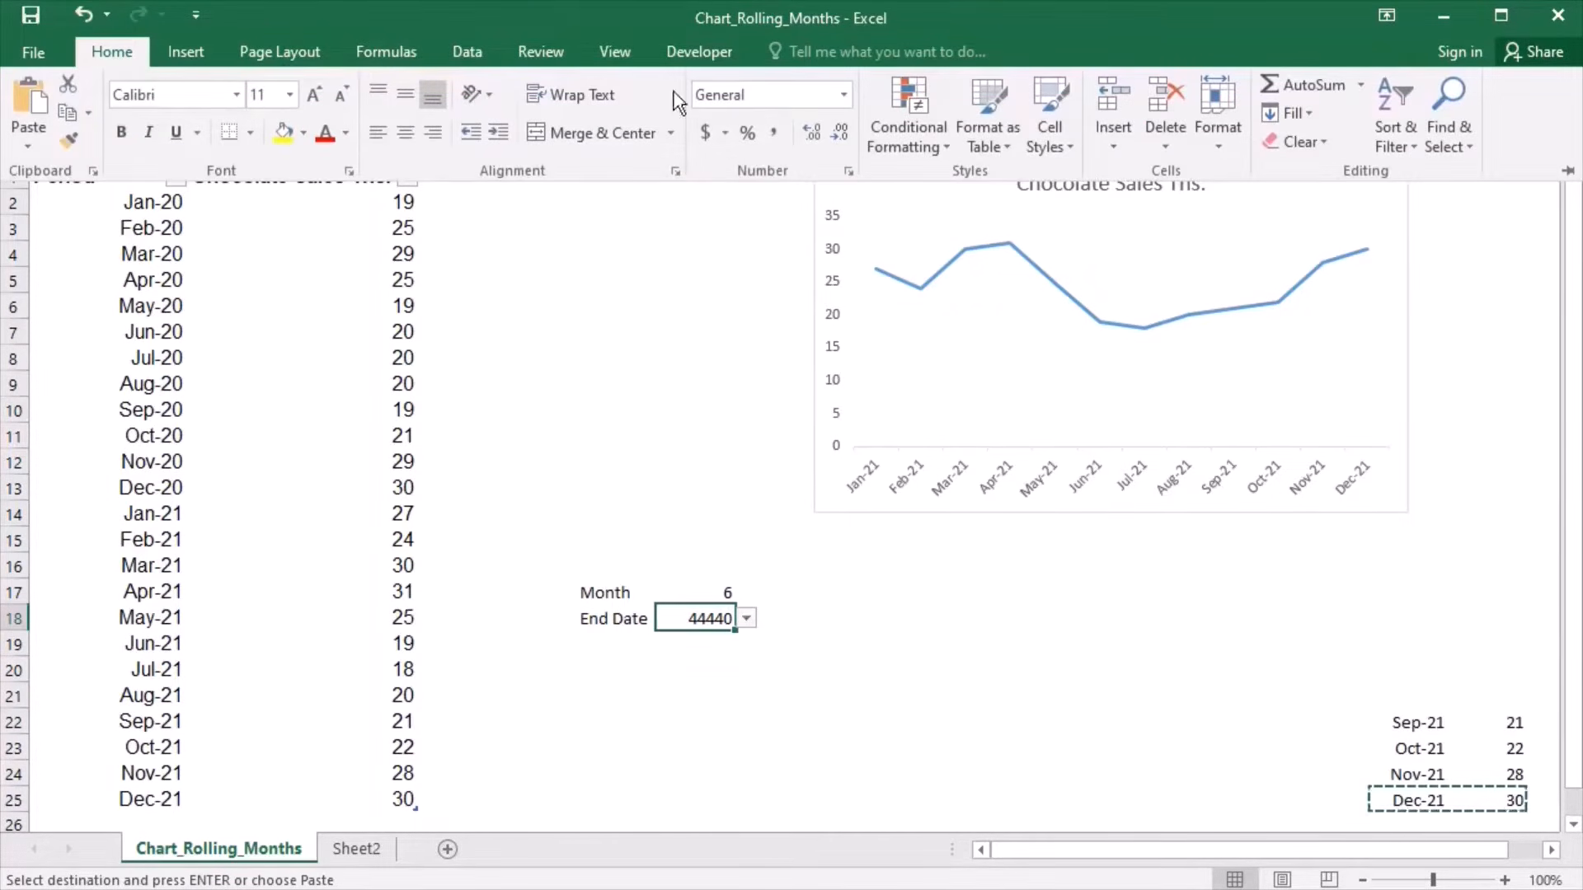
{"action": "left_click", "coordinate": [851, 104]}
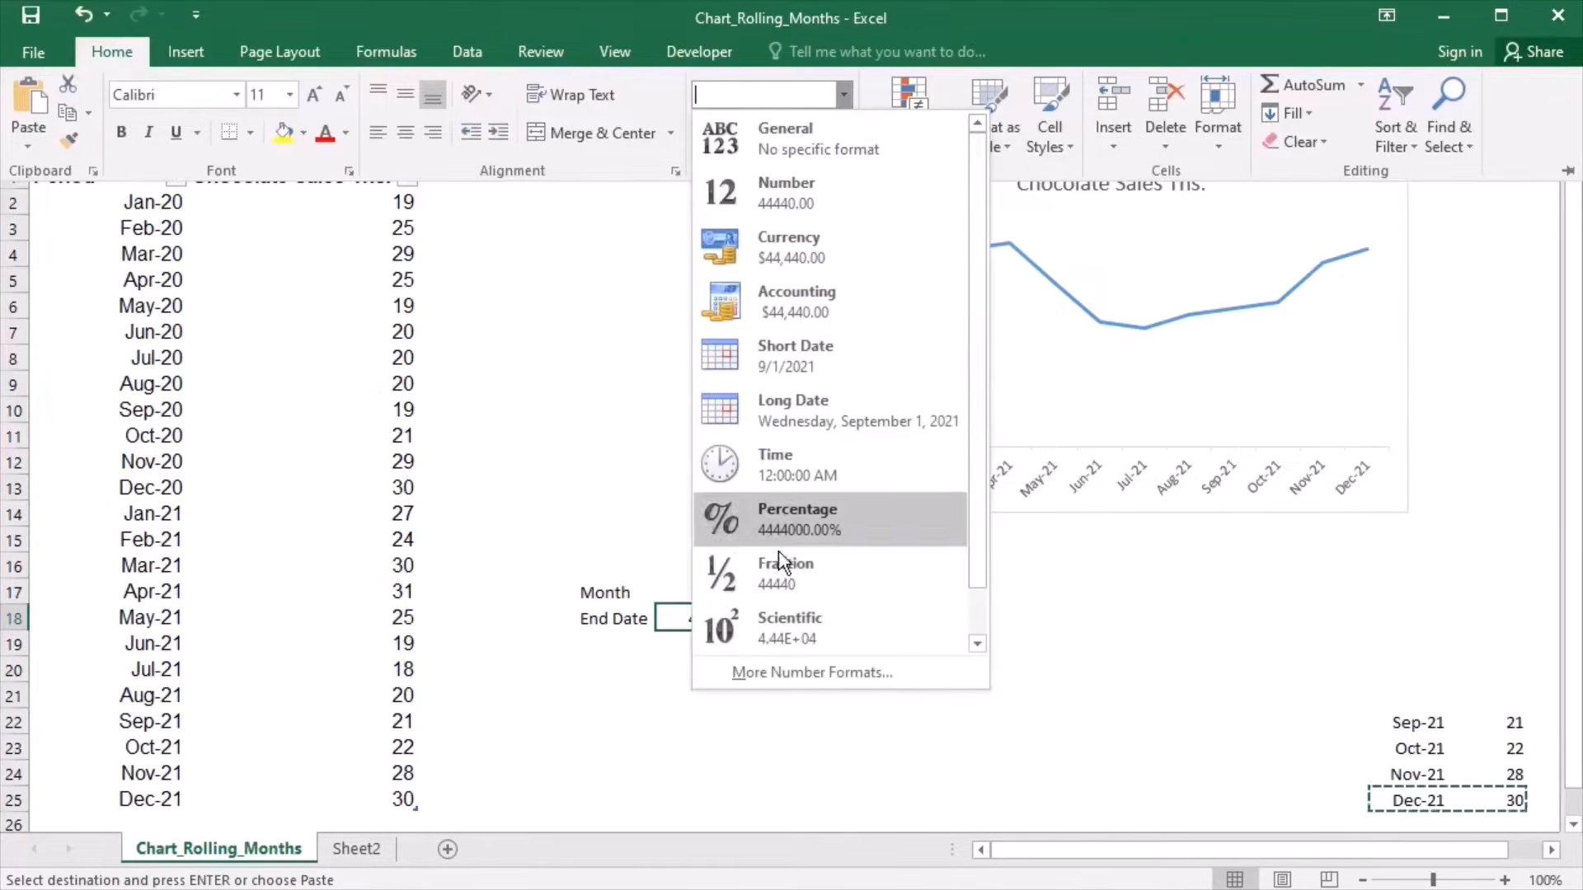
{"action": "left_click", "coordinate": [790, 688]}
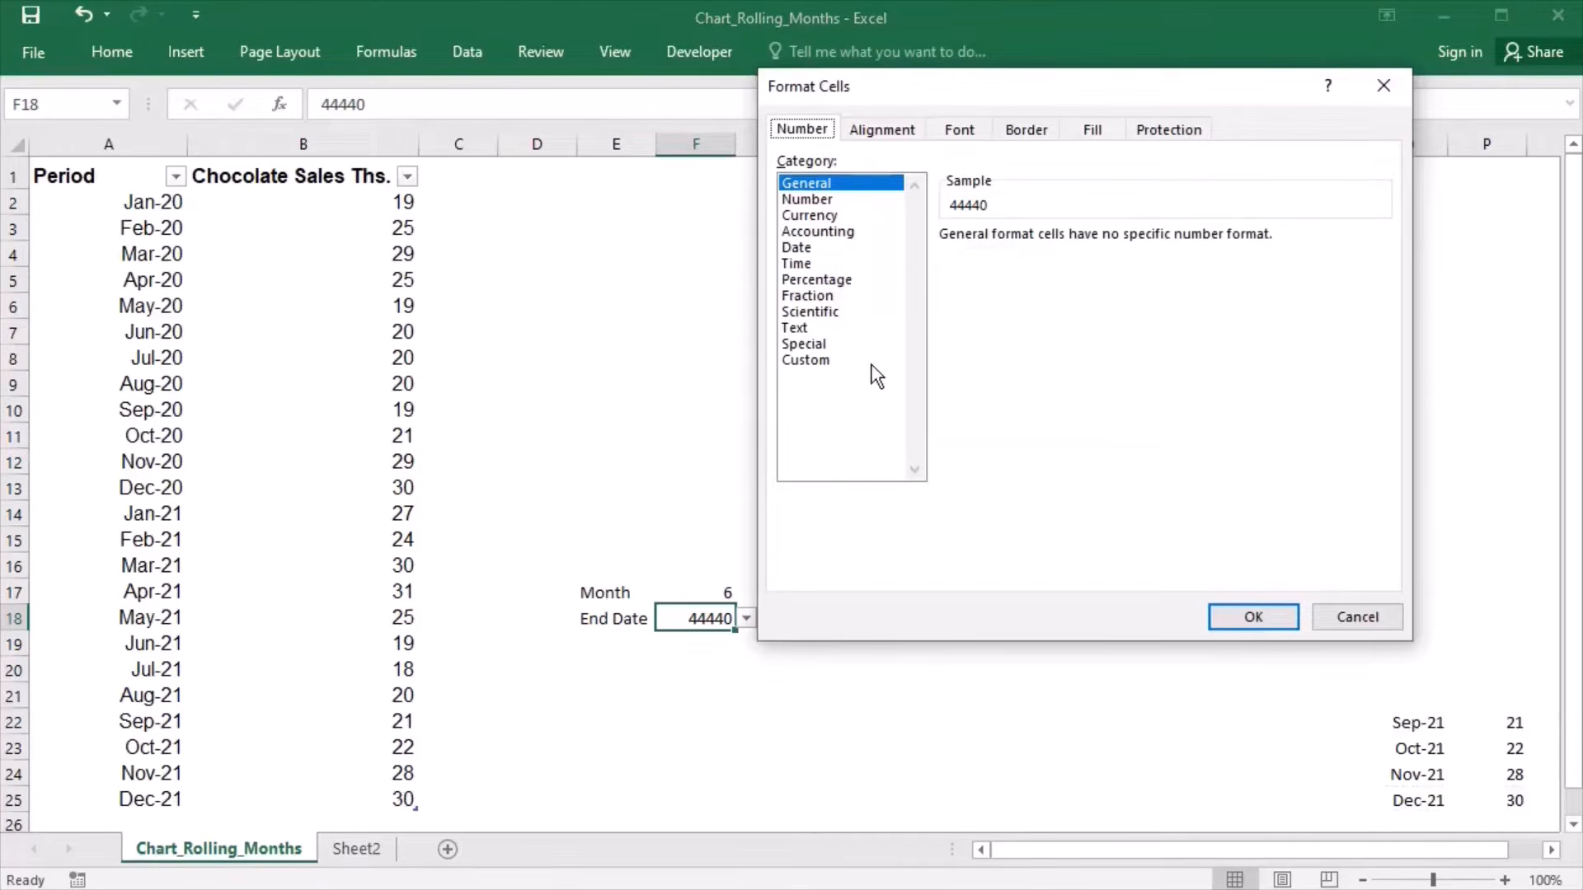
{"action": "left_click", "coordinate": [812, 248]}
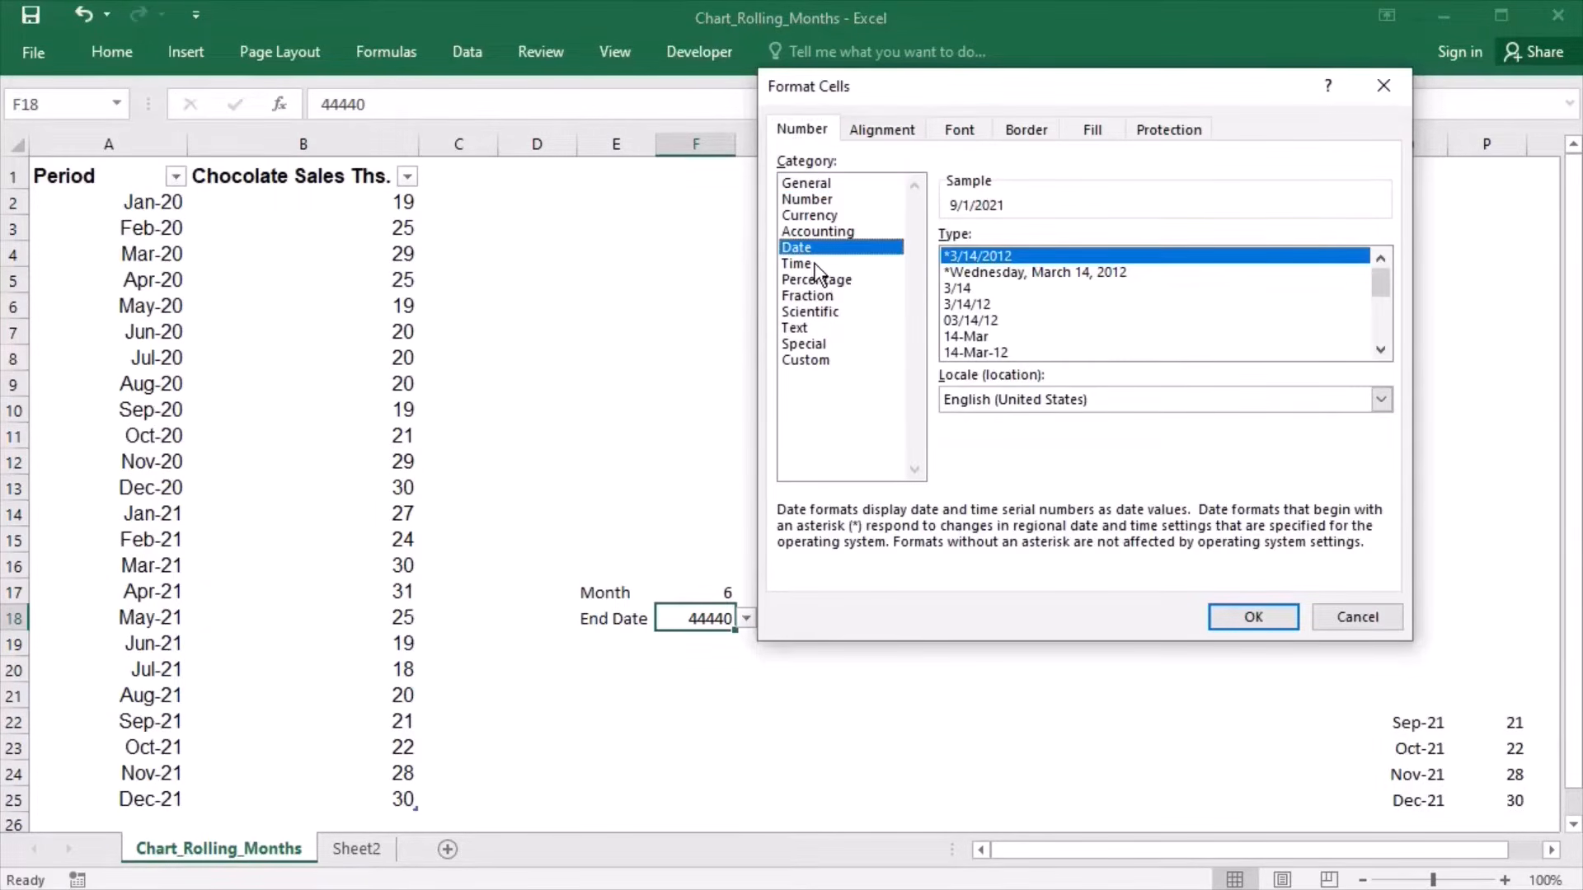
{"action": "left_click", "coordinate": [1382, 351]}
{"action": "left_click", "coordinate": [1382, 350]}
{"action": "left_click", "coordinate": [1381, 351]}
{"action": "left_click", "coordinate": [1382, 350]}
{"action": "left_click", "coordinate": [993, 323]}
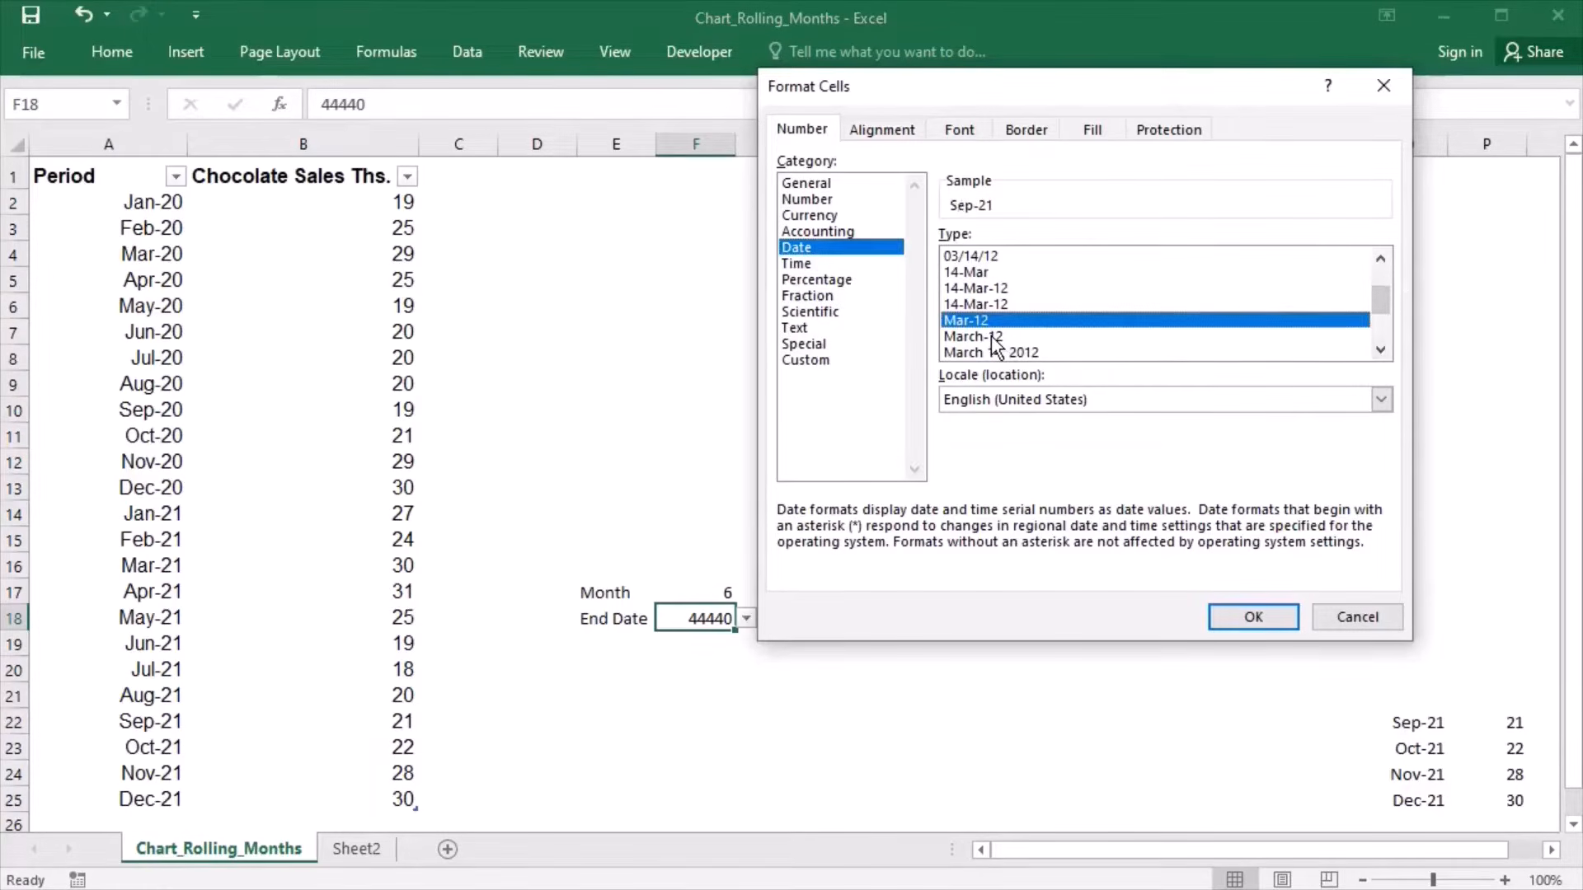
{"action": "left_click", "coordinate": [1237, 627]}
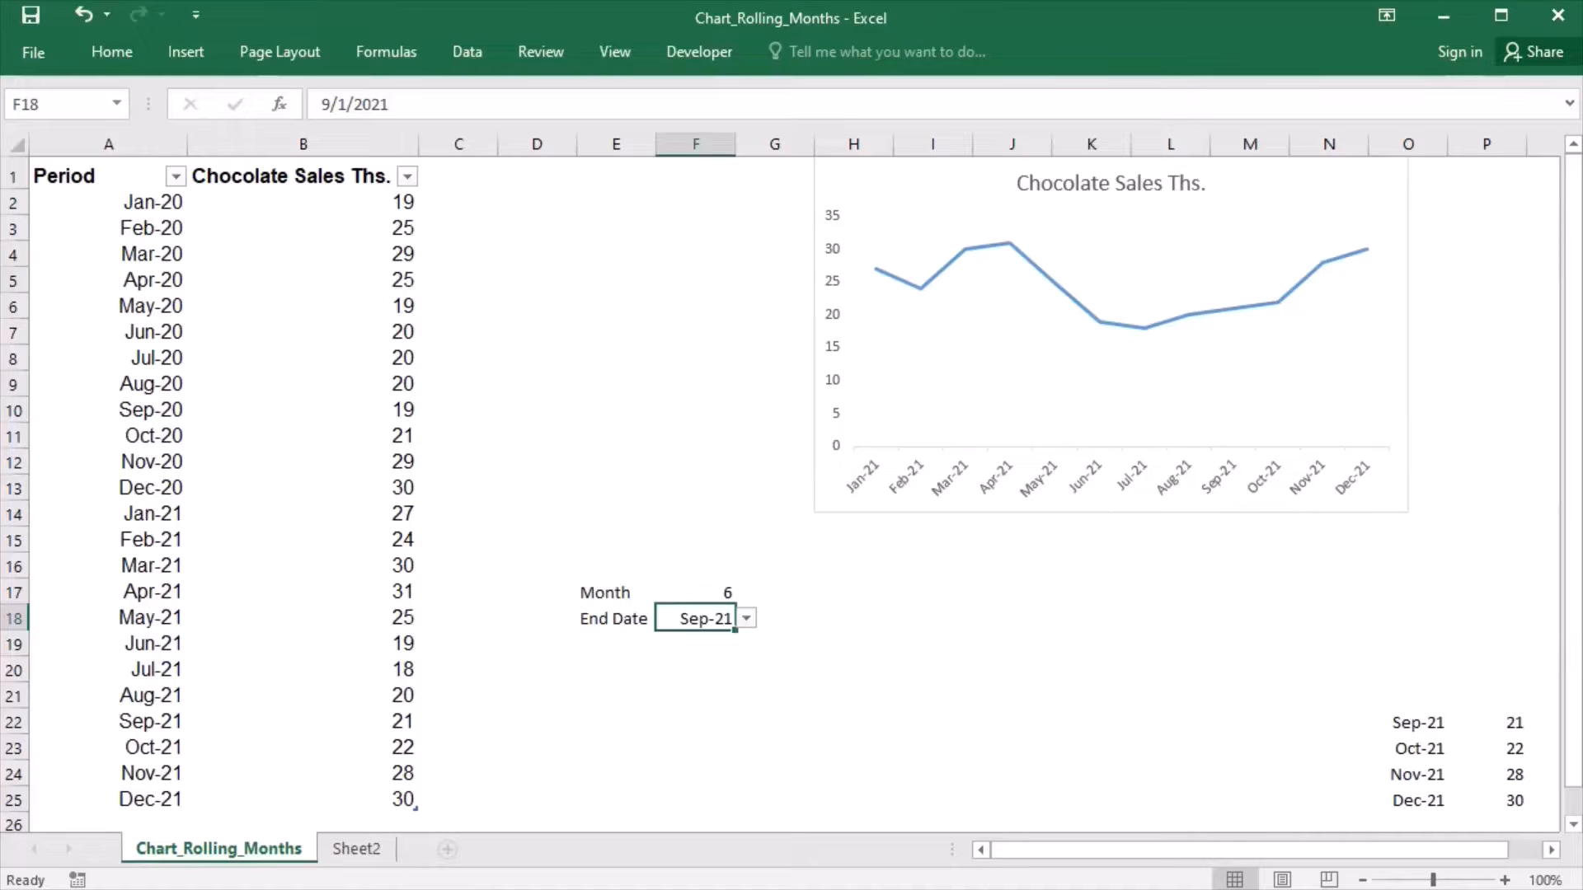
- Begin an OFFSET formula in cell E20 with $a$1 as its reference
{"action": "key", "text": "Down"}
{"action": "key", "text": "Down"}
{"action": "key", "text": "Left"}
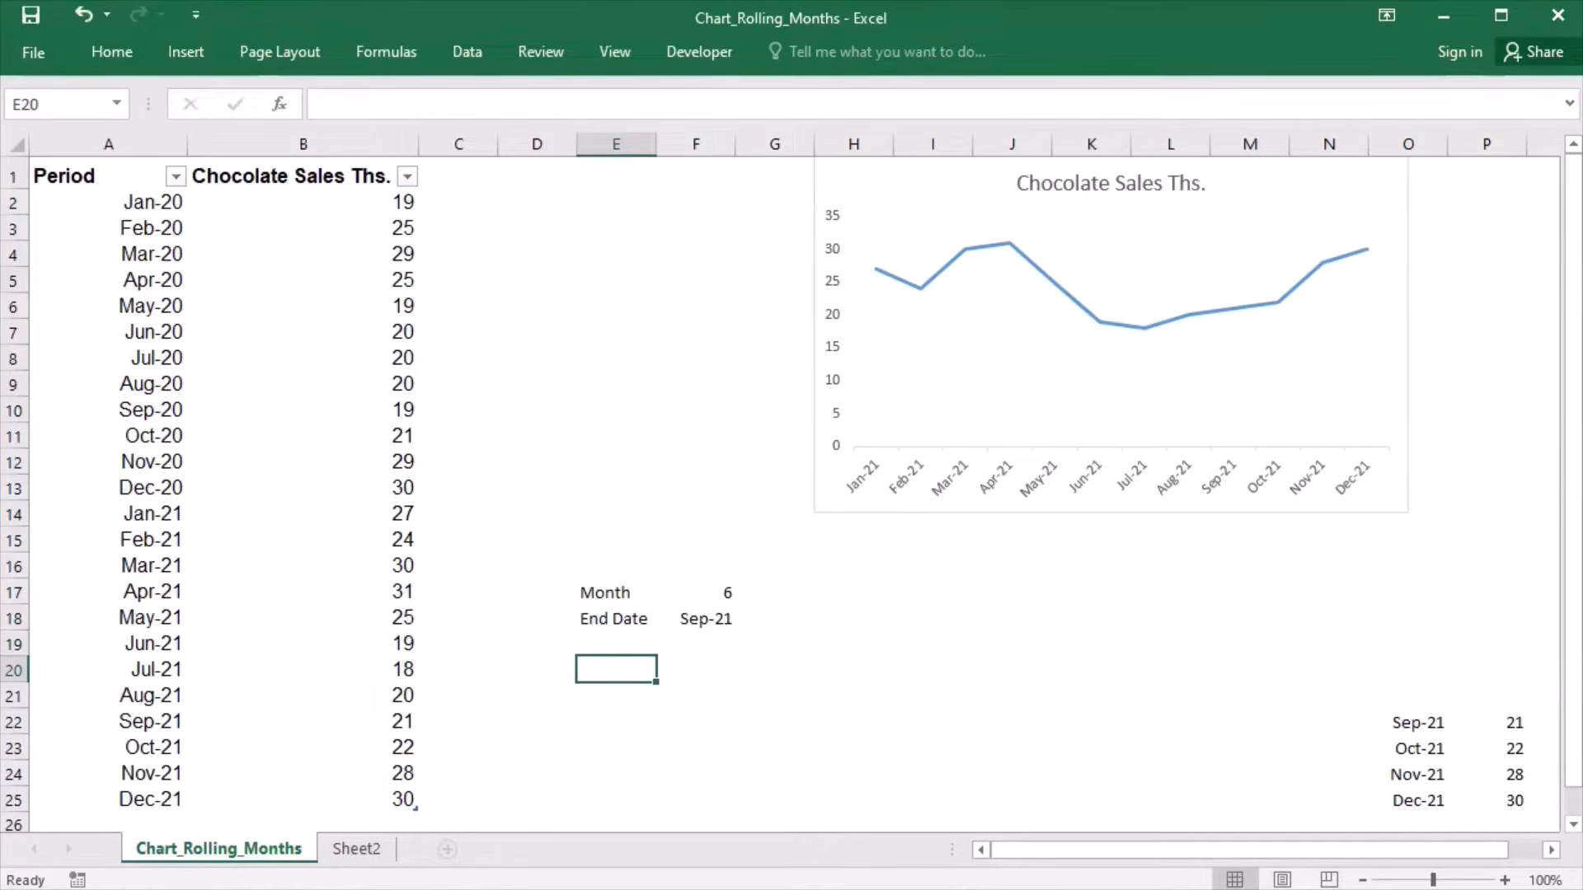
{"action": "type", "text": "=offset("}
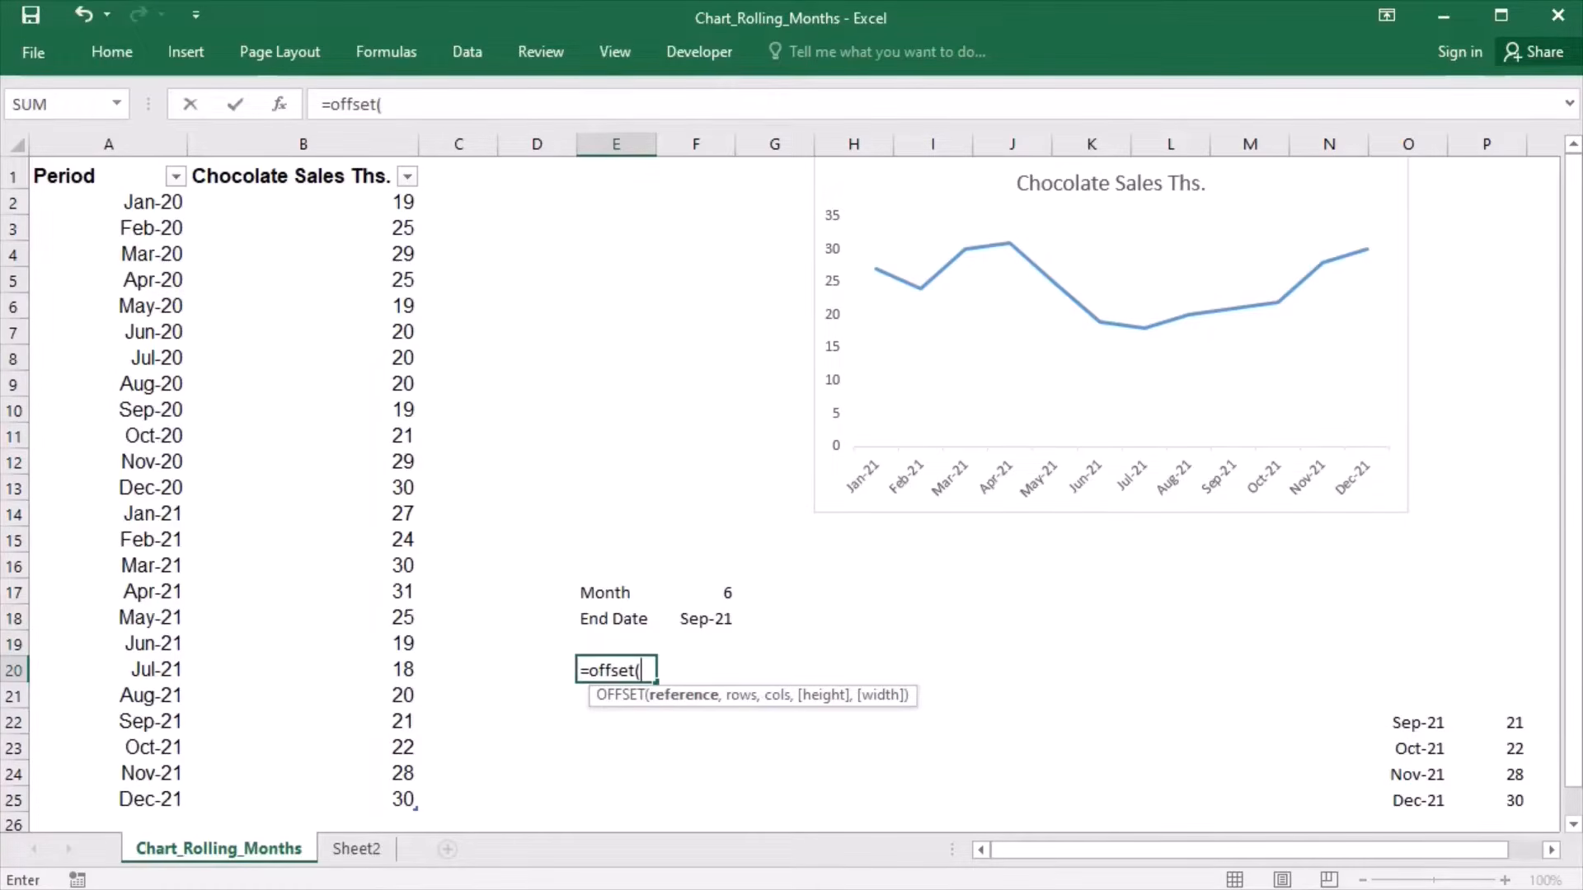
{"action": "type", "text": "$a$1"}
{"action": "type", "text": ","}
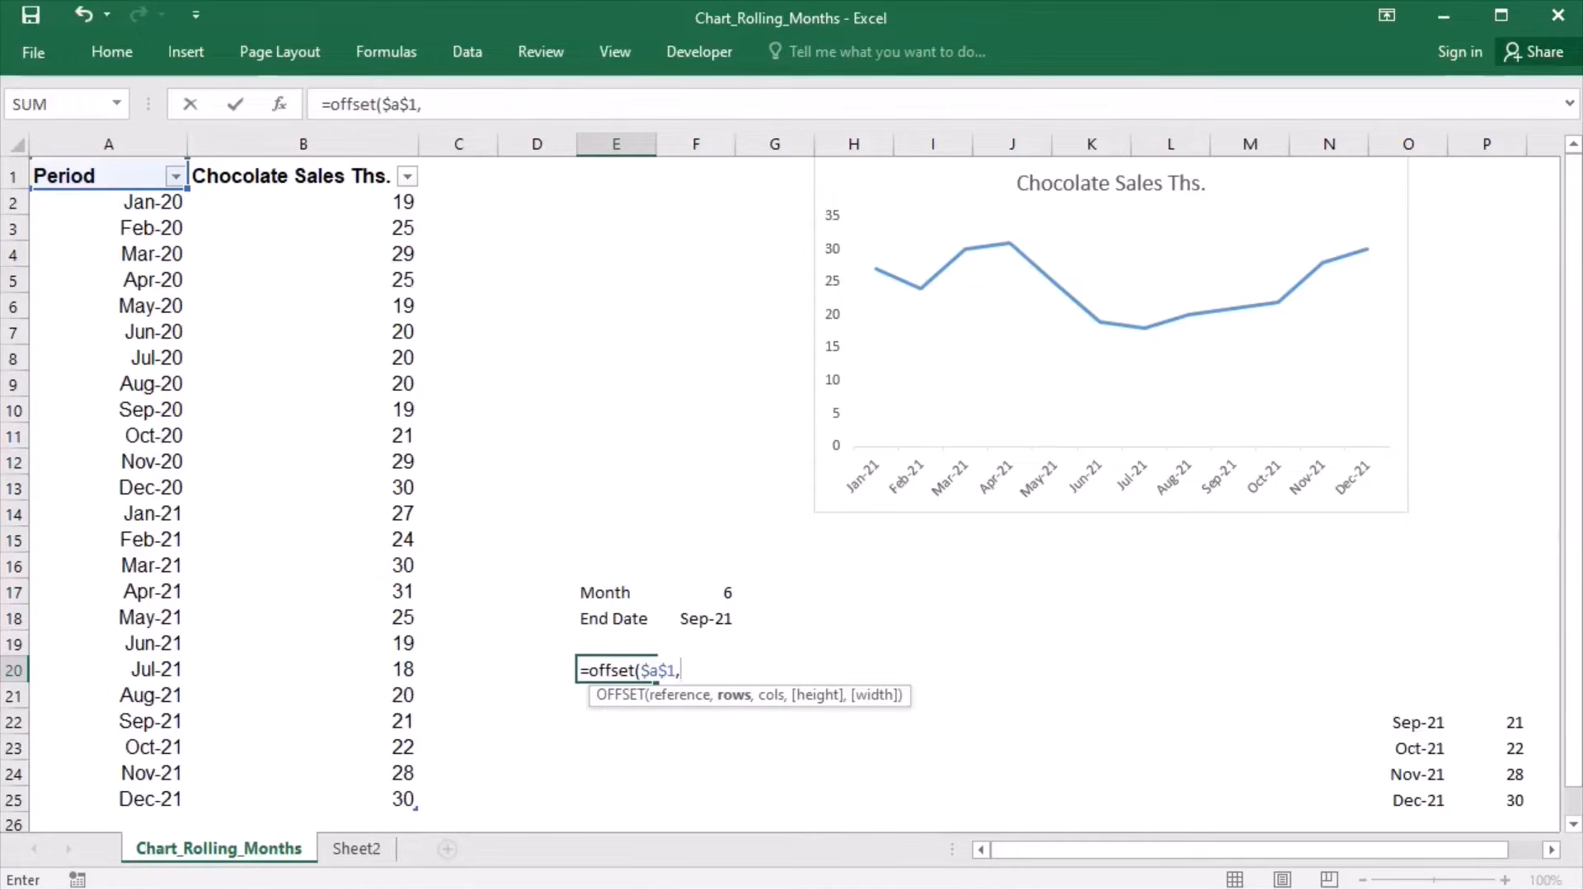
{"action": "type", "text": "match("}
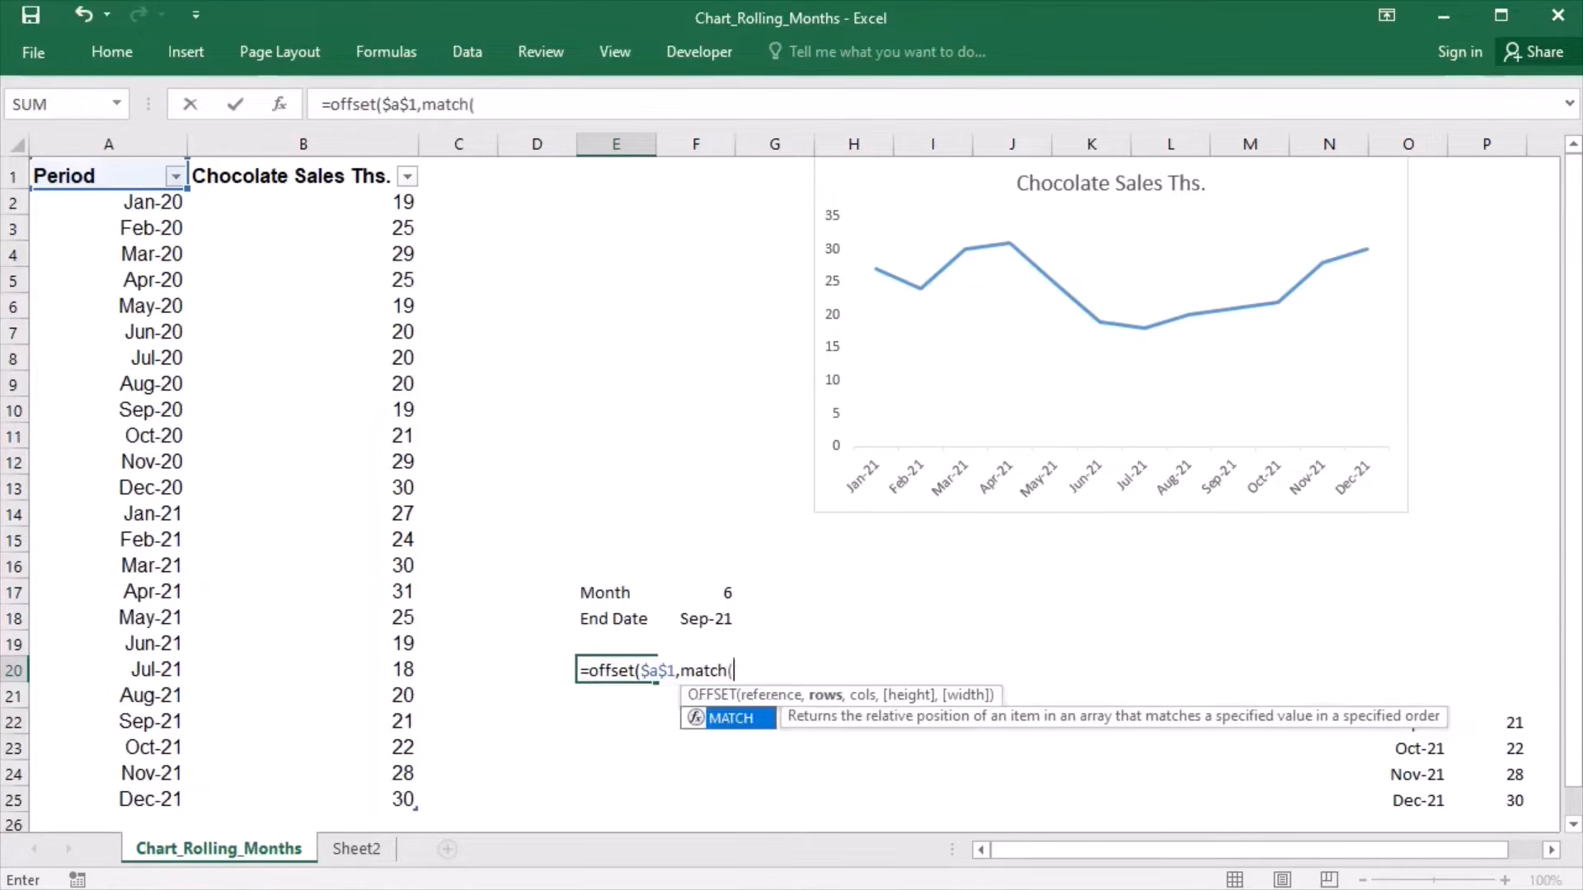
{"action": "type", "text": "$"}
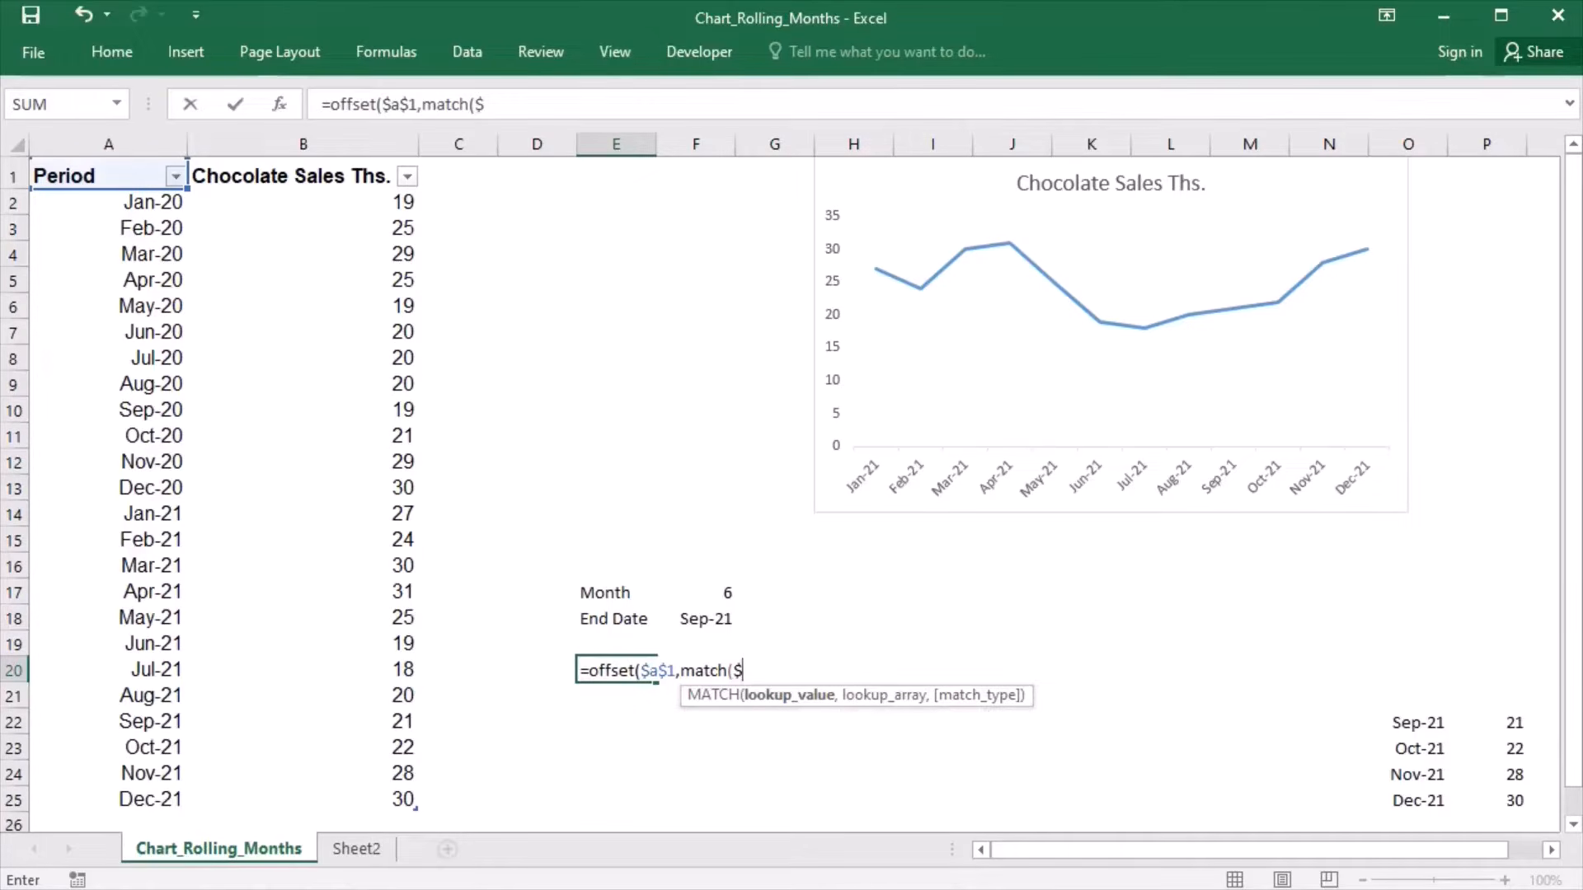
{"action": "type", "text": "f$17"}
- Add match($f$18,$a:$a,0)-1 as the rows argument and 1 as the columns argument of E20's OFFSET formula
{"action": "key", "text": "BackSpace"}
{"action": "type", "text": "8"}
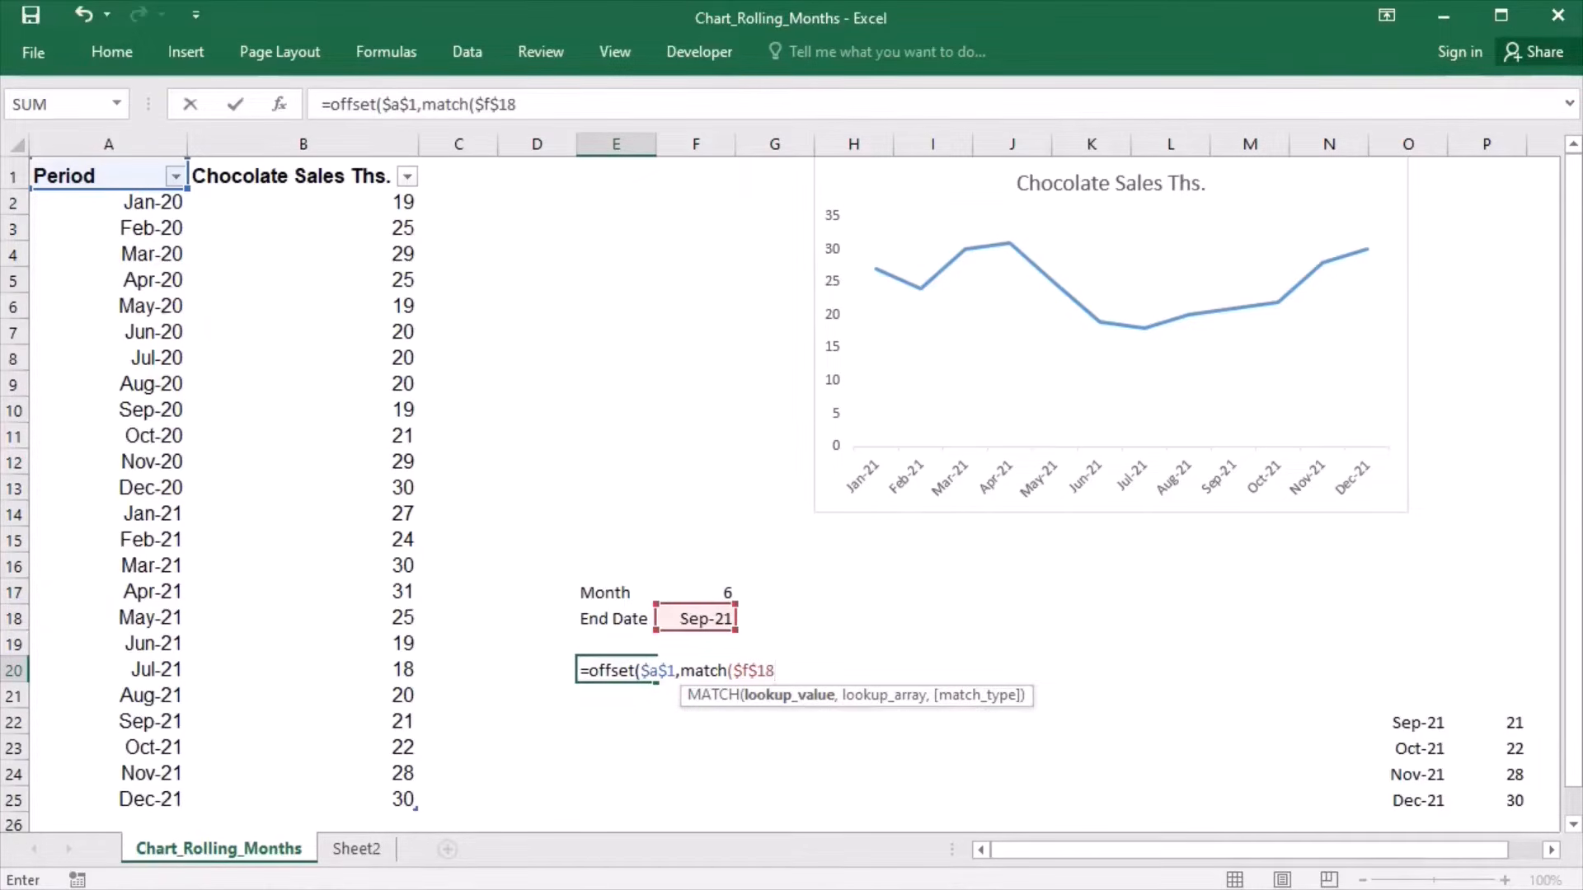
{"action": "type", "text": ","}
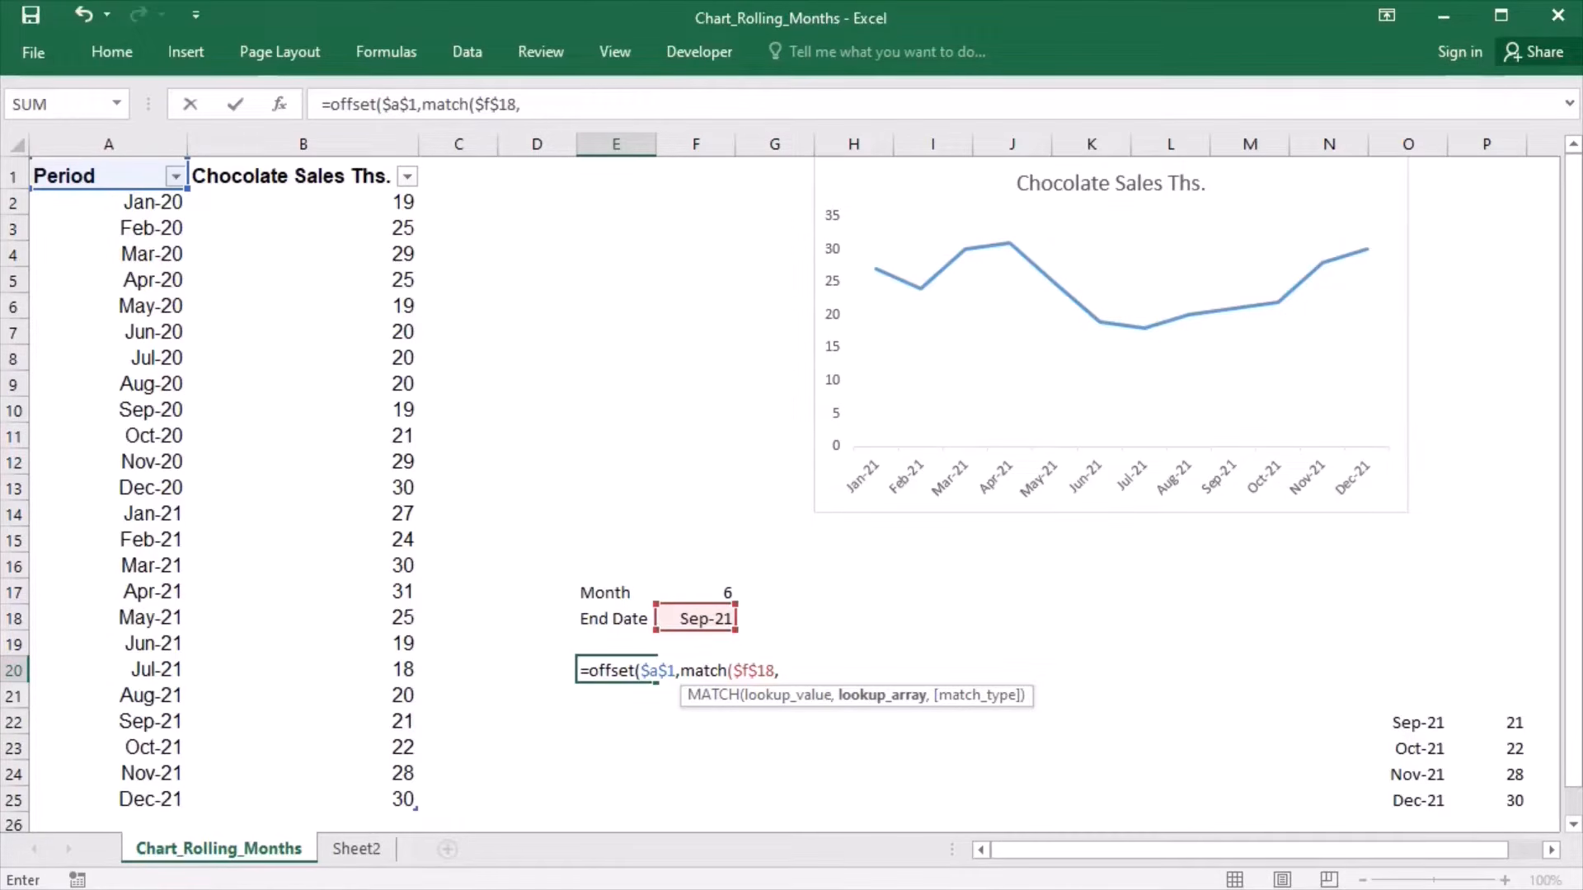
{"action": "type", "text": "$a:$a"}
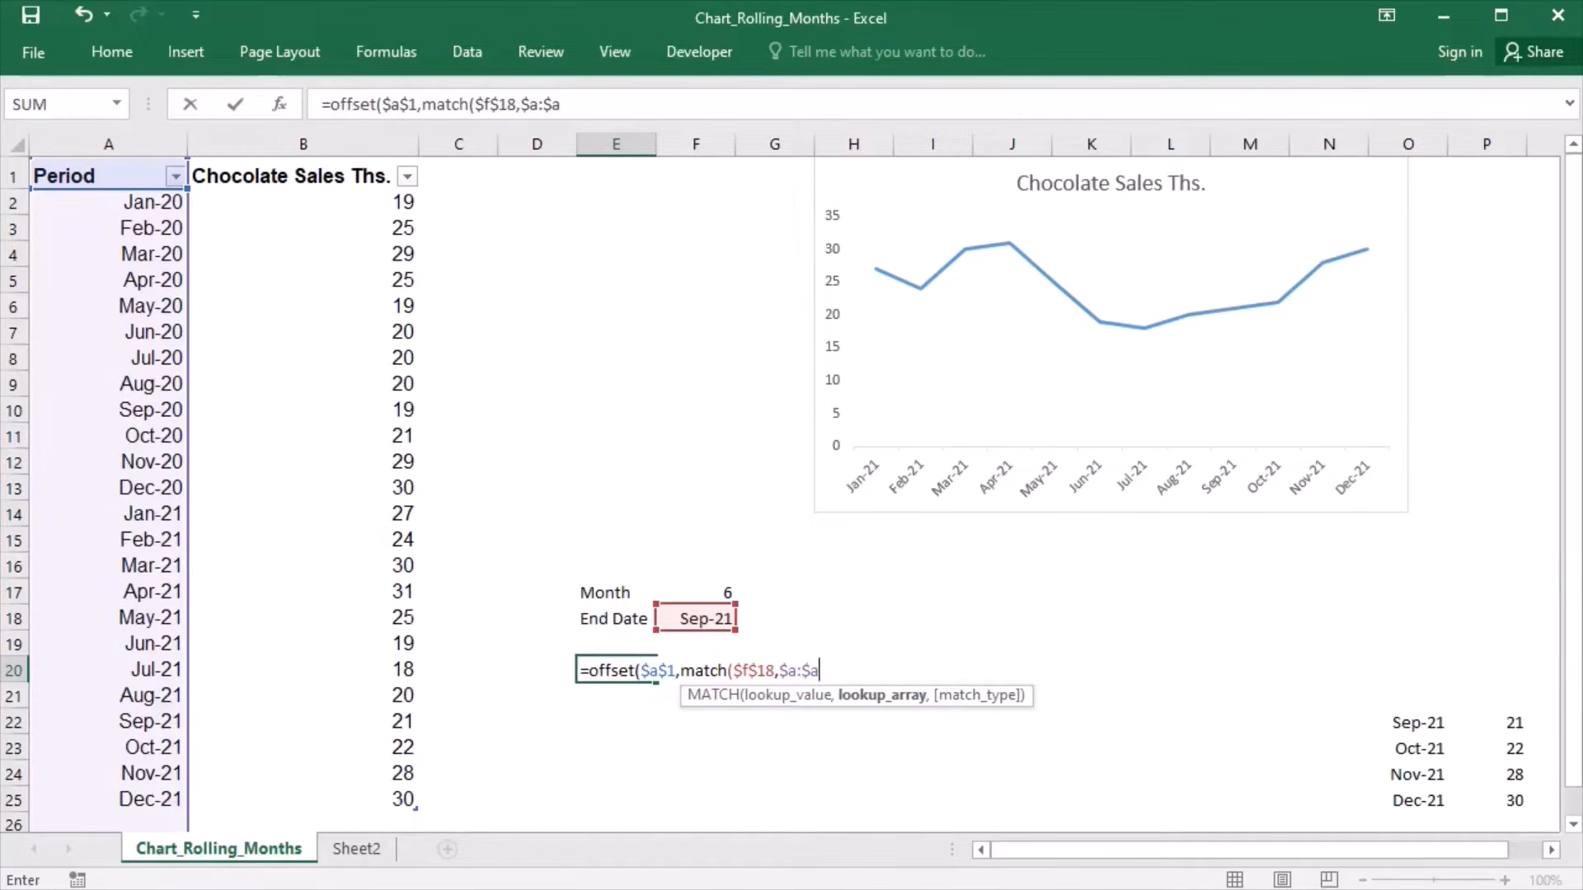
{"action": "type", "text": ",0"}
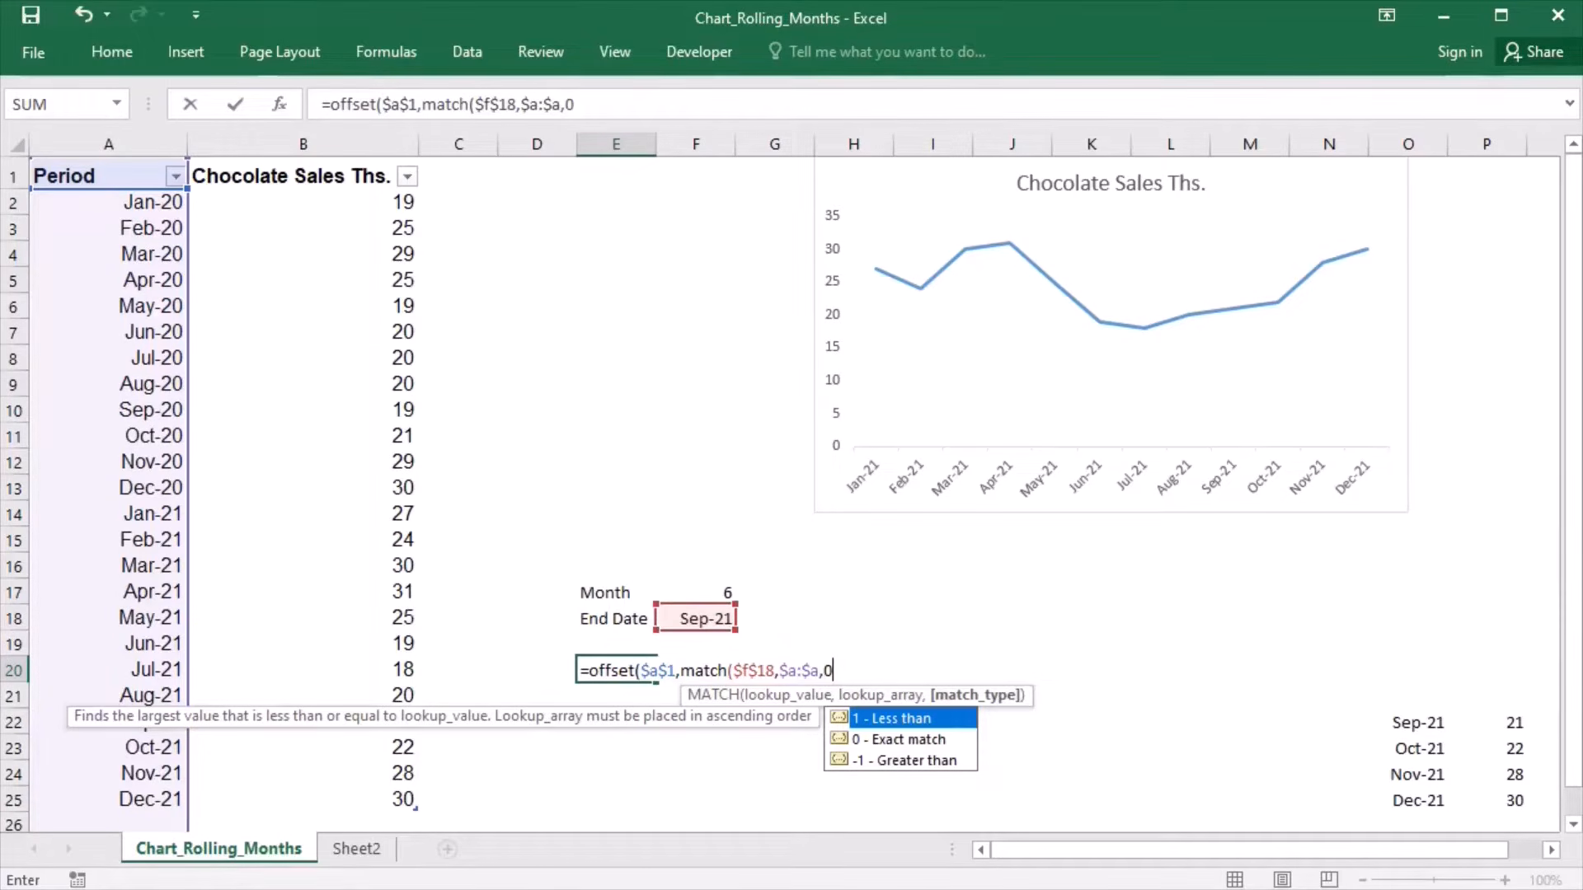
{"action": "type", "text": ")"}
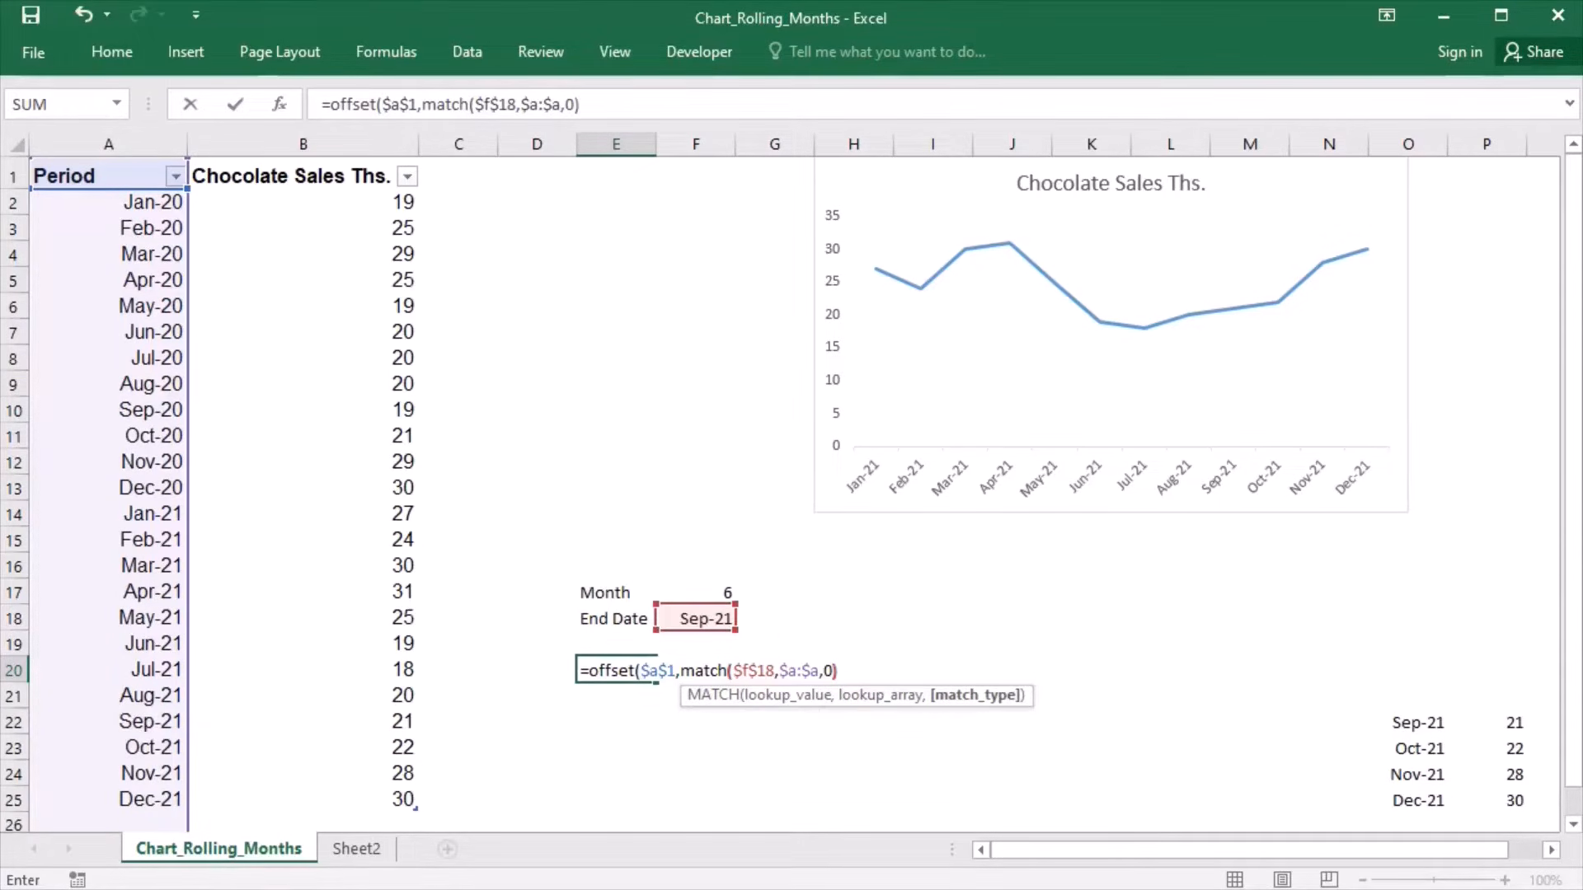
{"action": "type", "text": "-1"}
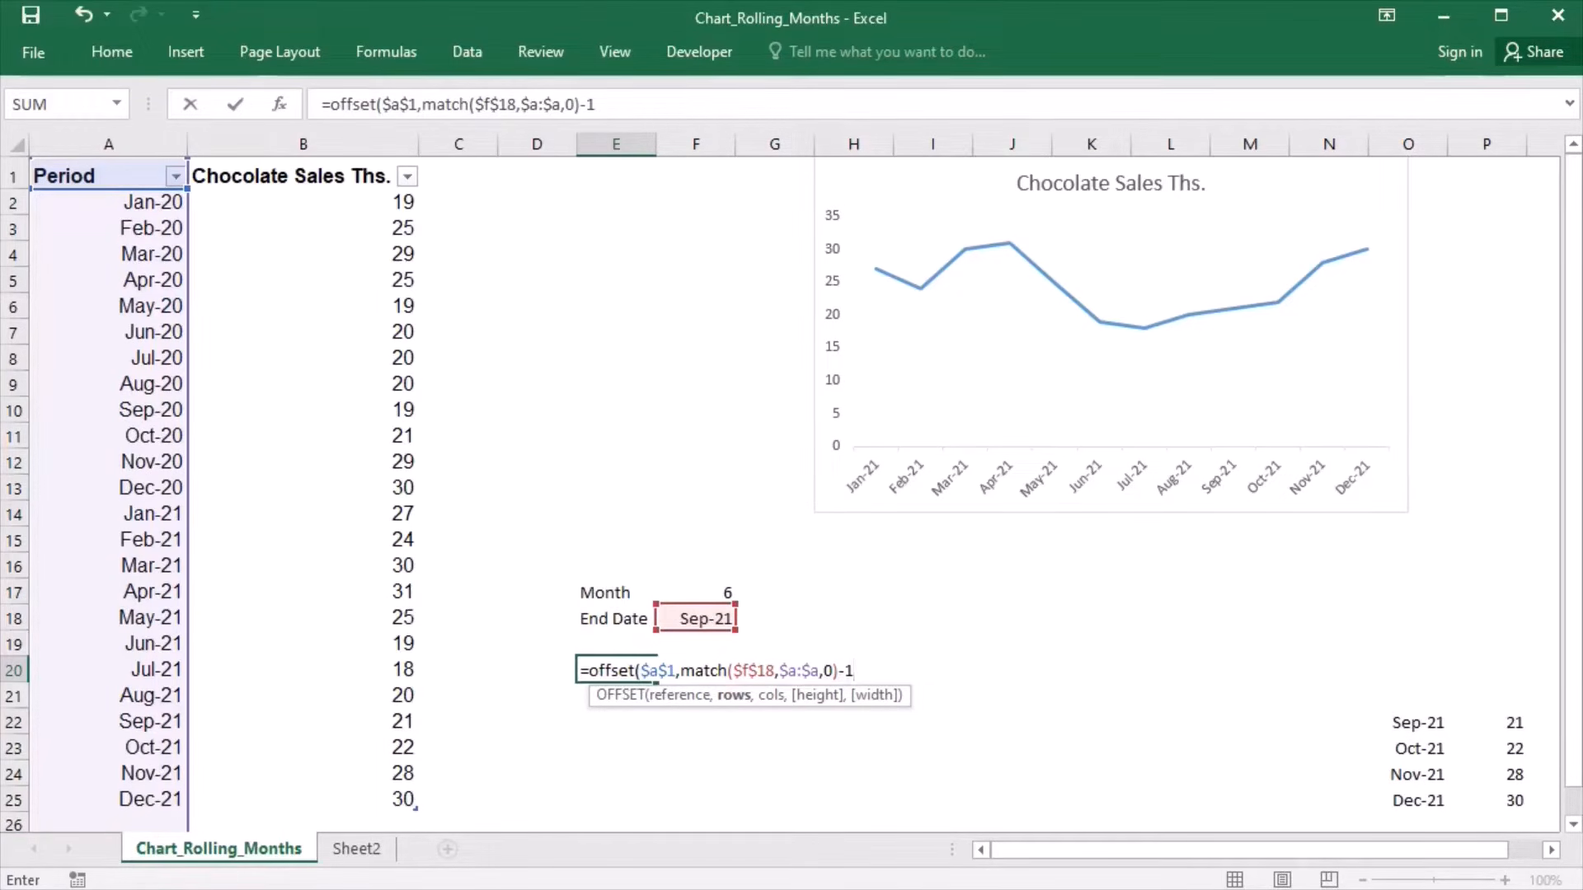
{"action": "type", "text": ","}
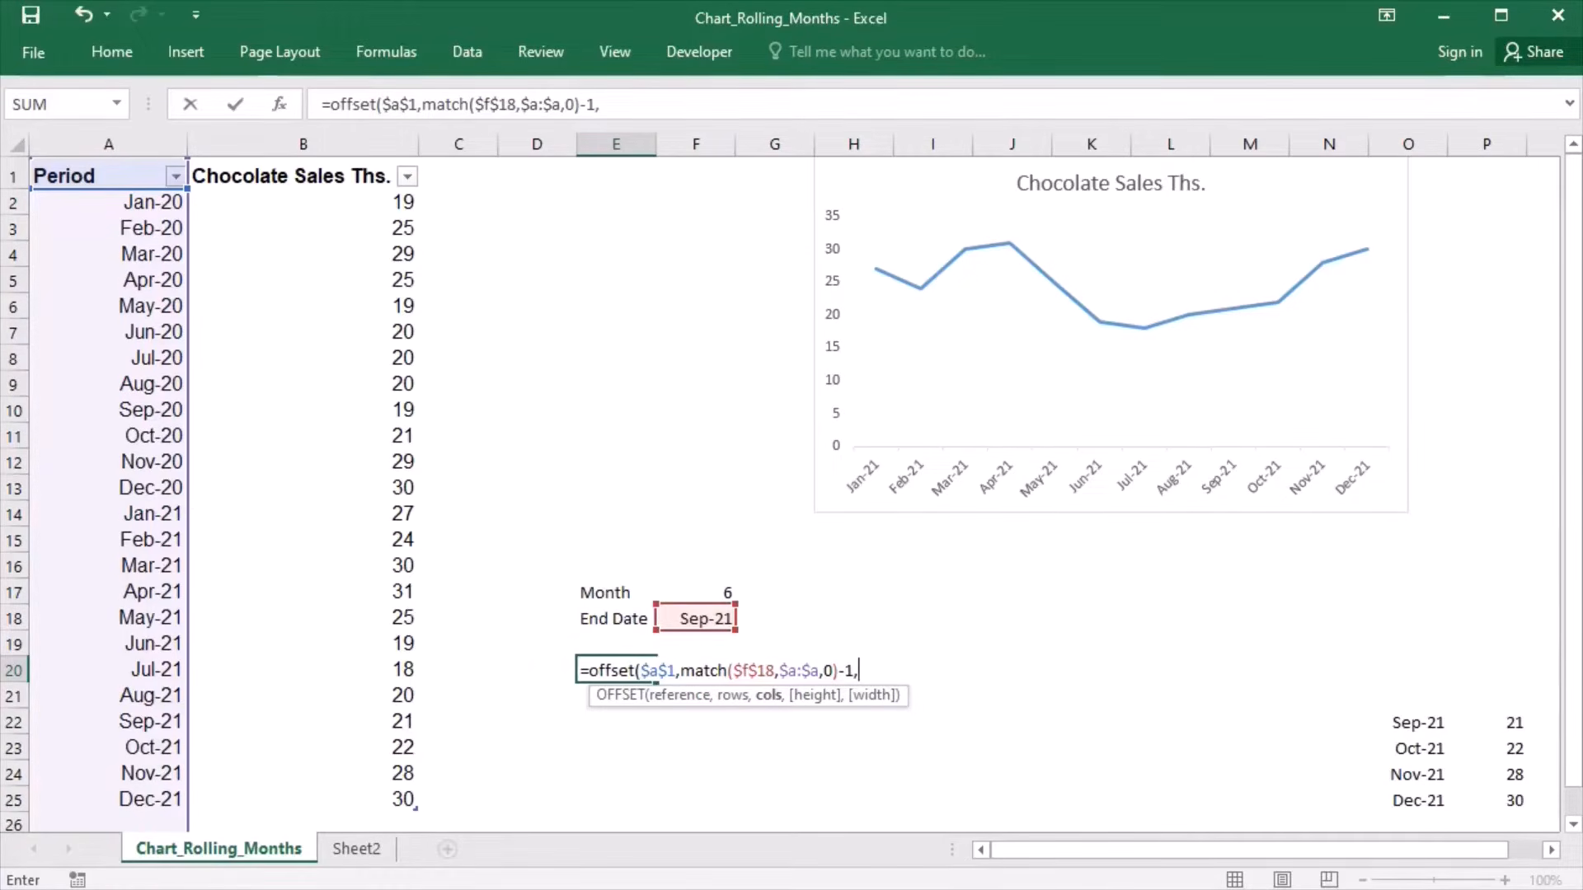
{"action": "type", "text": "1,"}
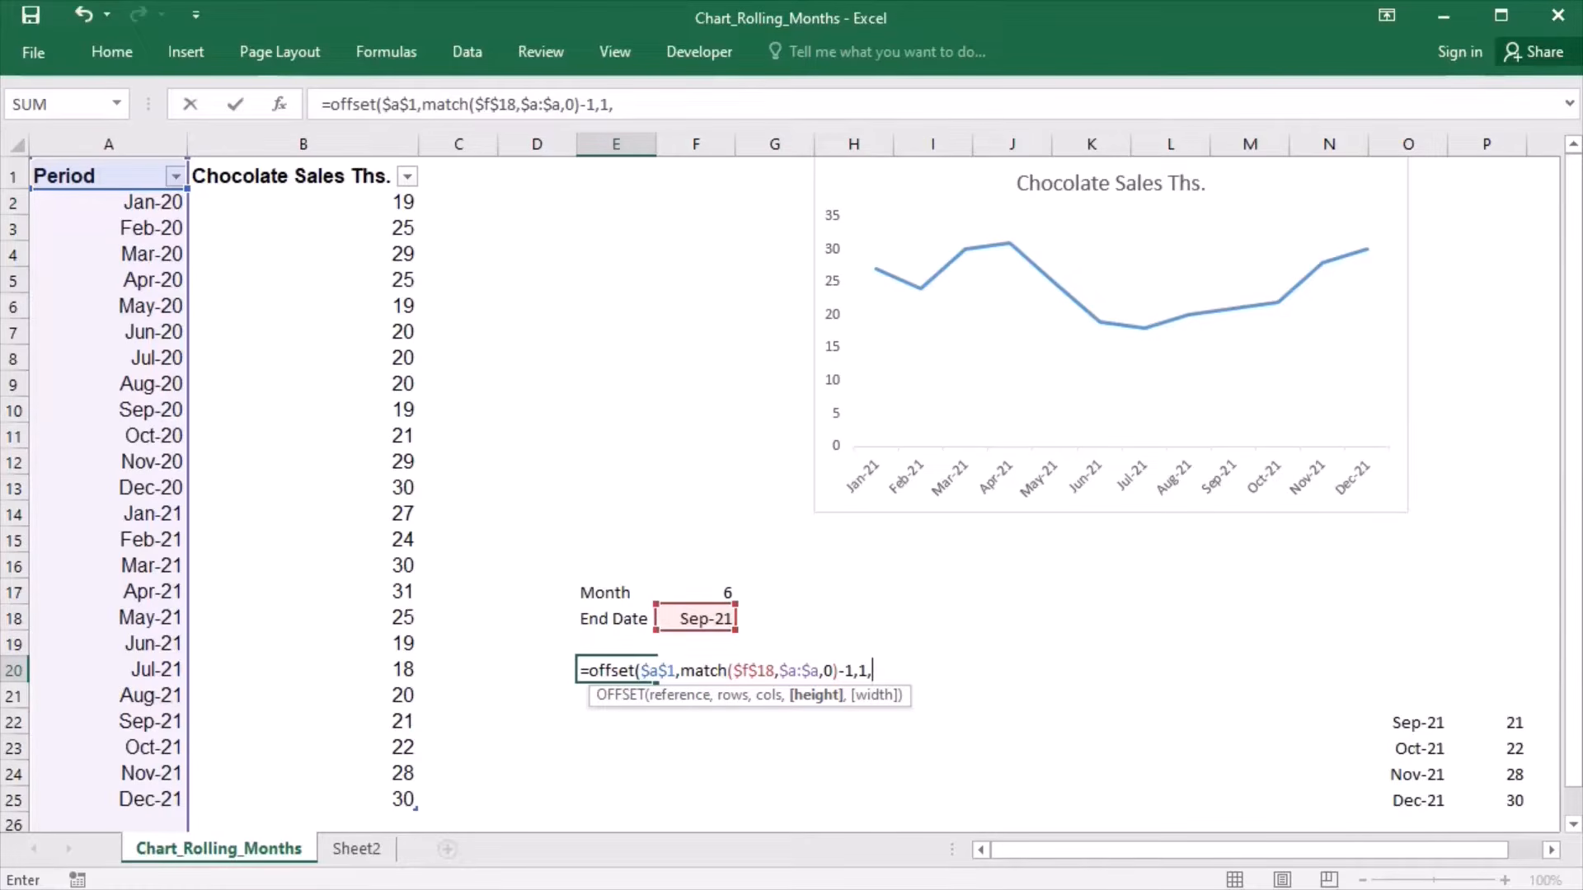
- Add -min($f$17,match($f$18,$a:$a,0)-1) as the height argument of the OFFSET formula
{"action": "type", "text": "-"}
{"action": "type", "text": "min"}
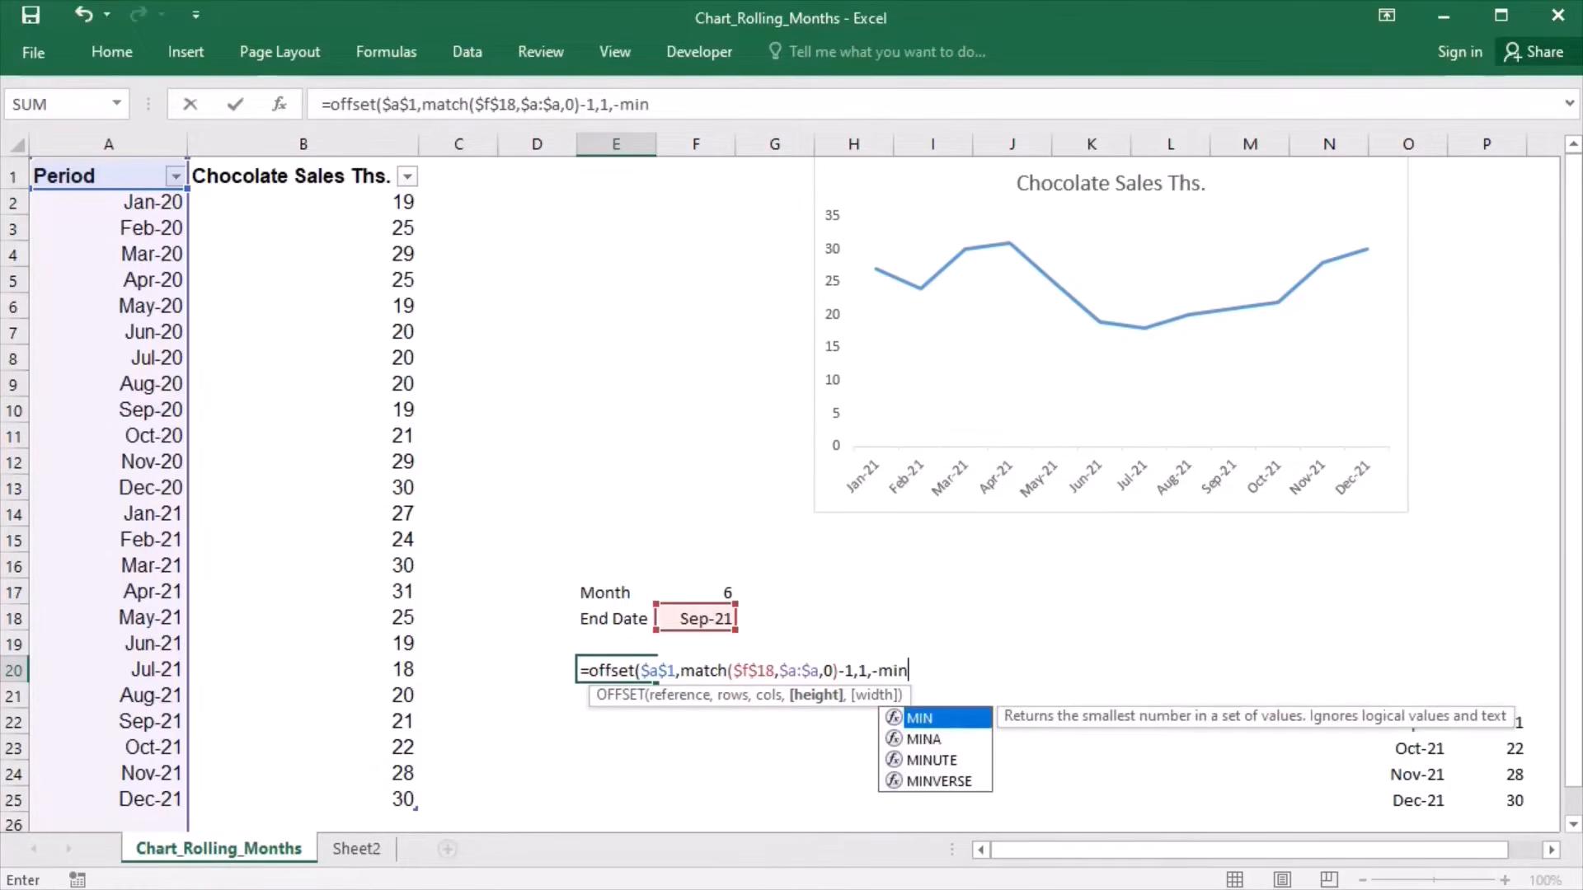
{"action": "type", "text": "($f$1"}
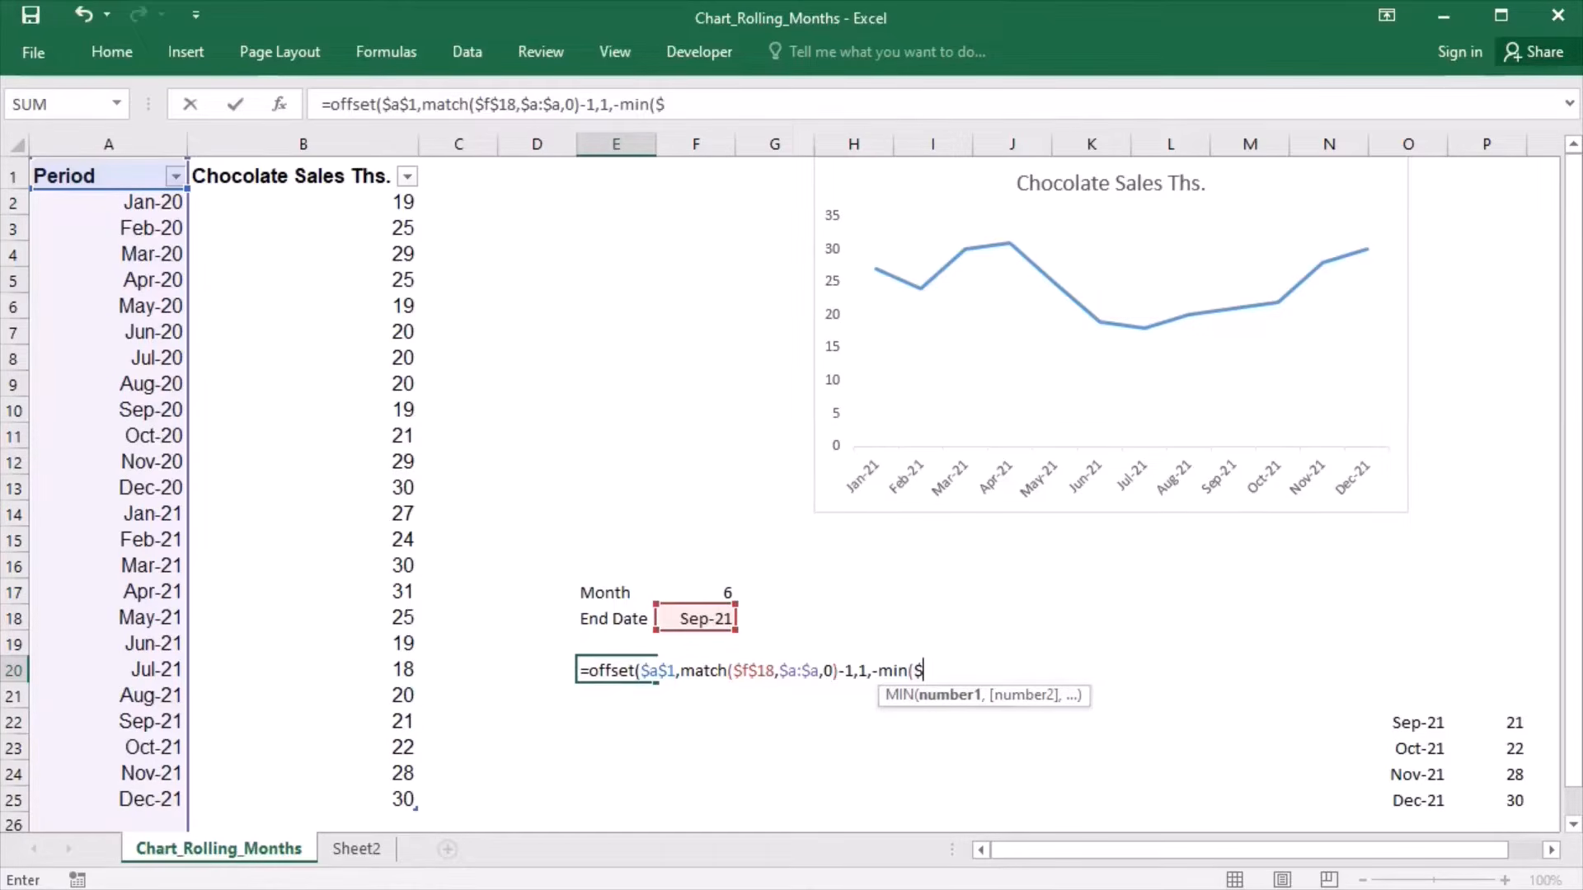
{"action": "type", "text": "7"}
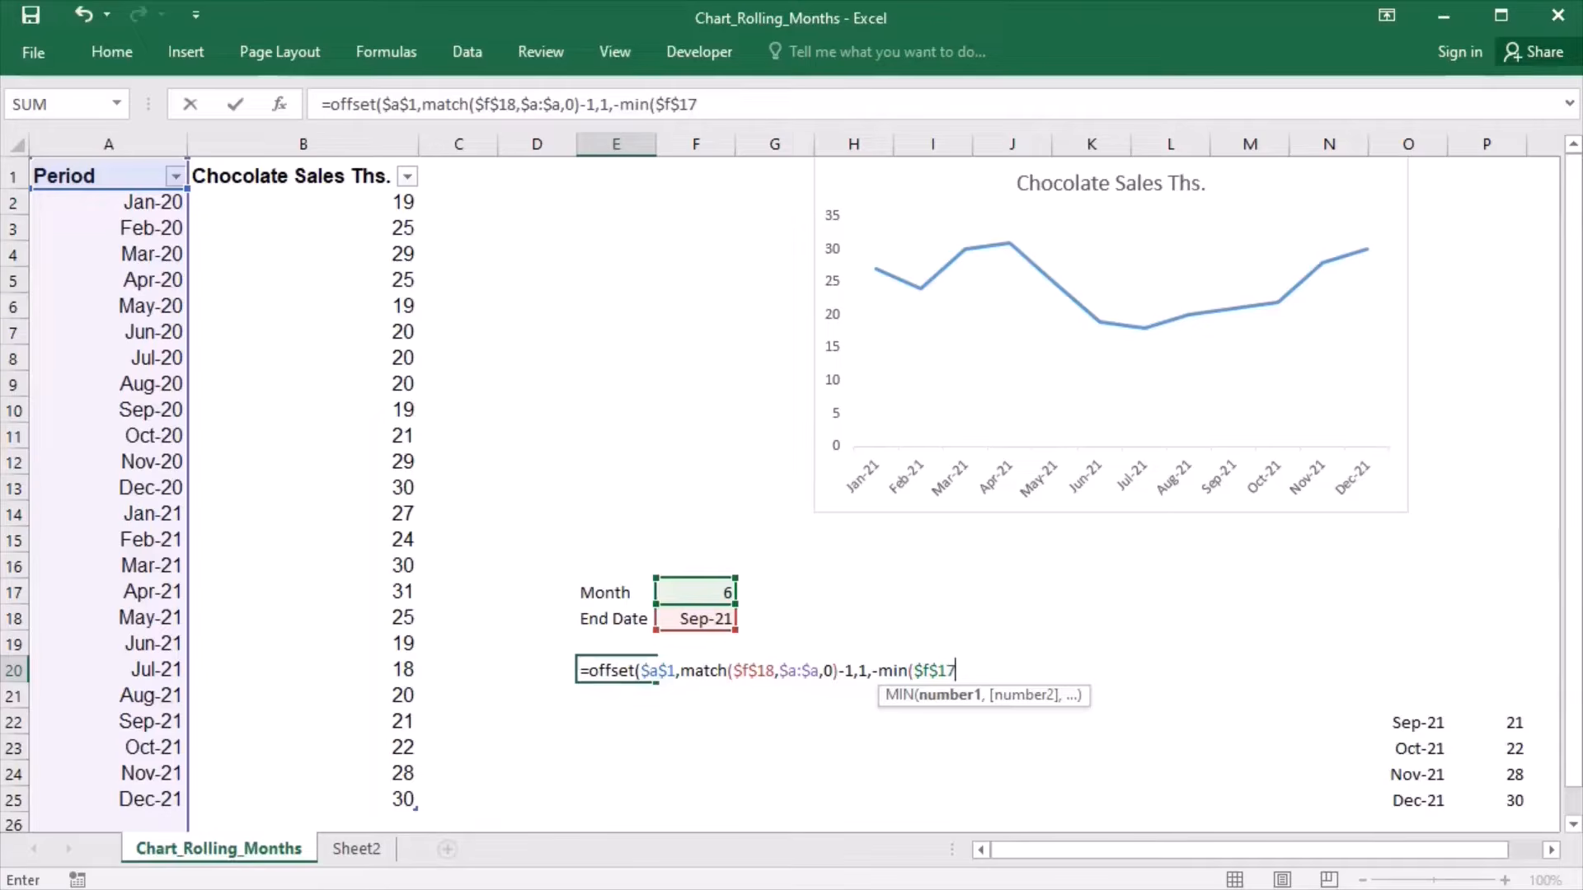
{"action": "type", "text": ","}
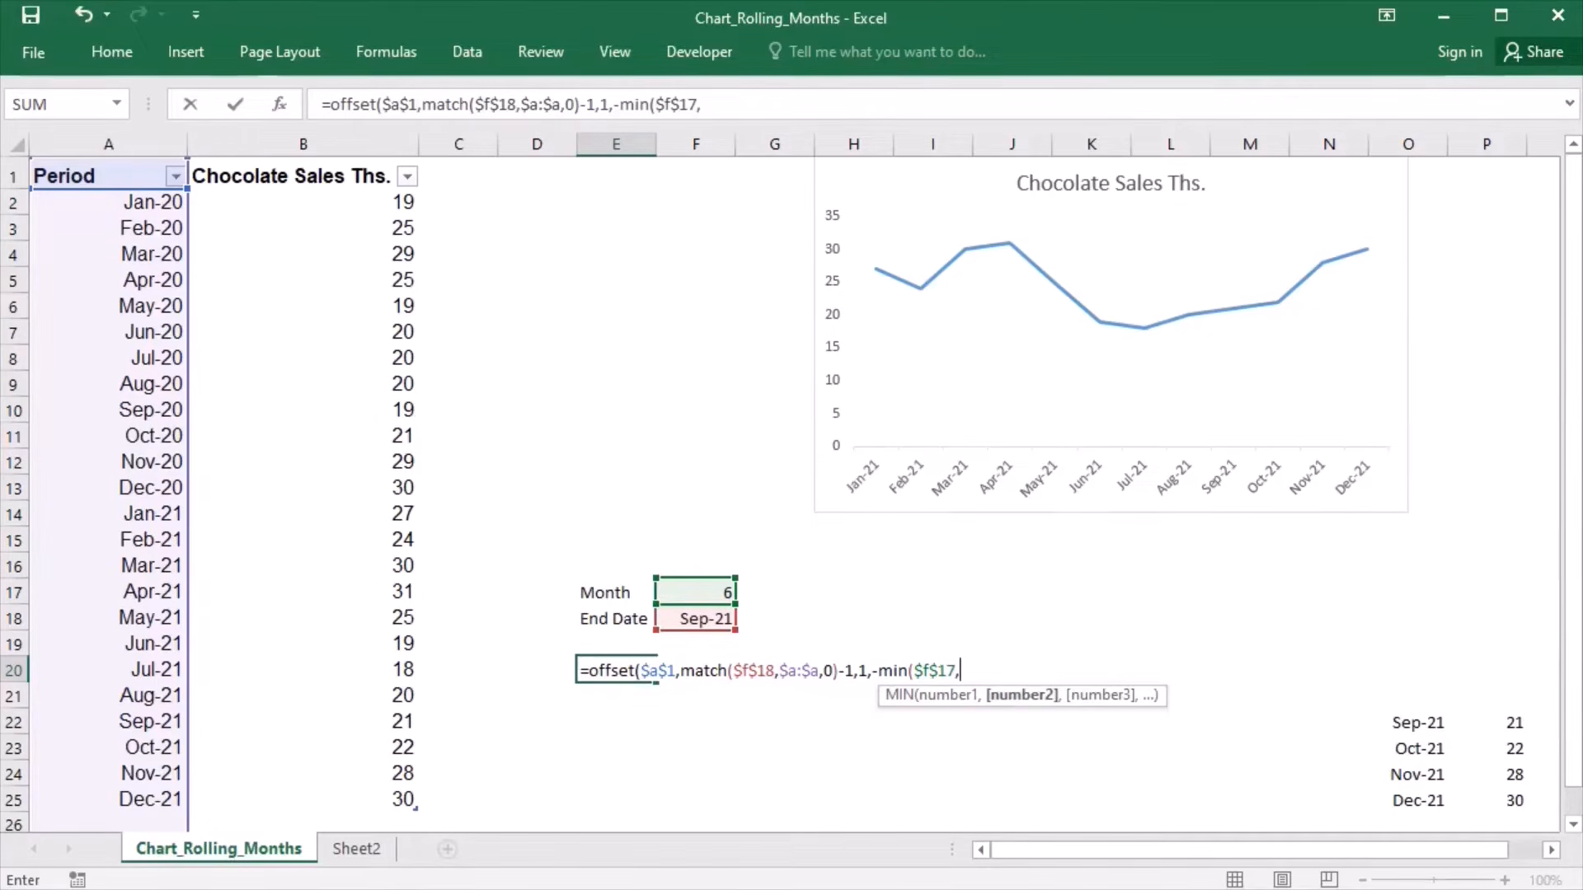
{"action": "type", "text": "match("}
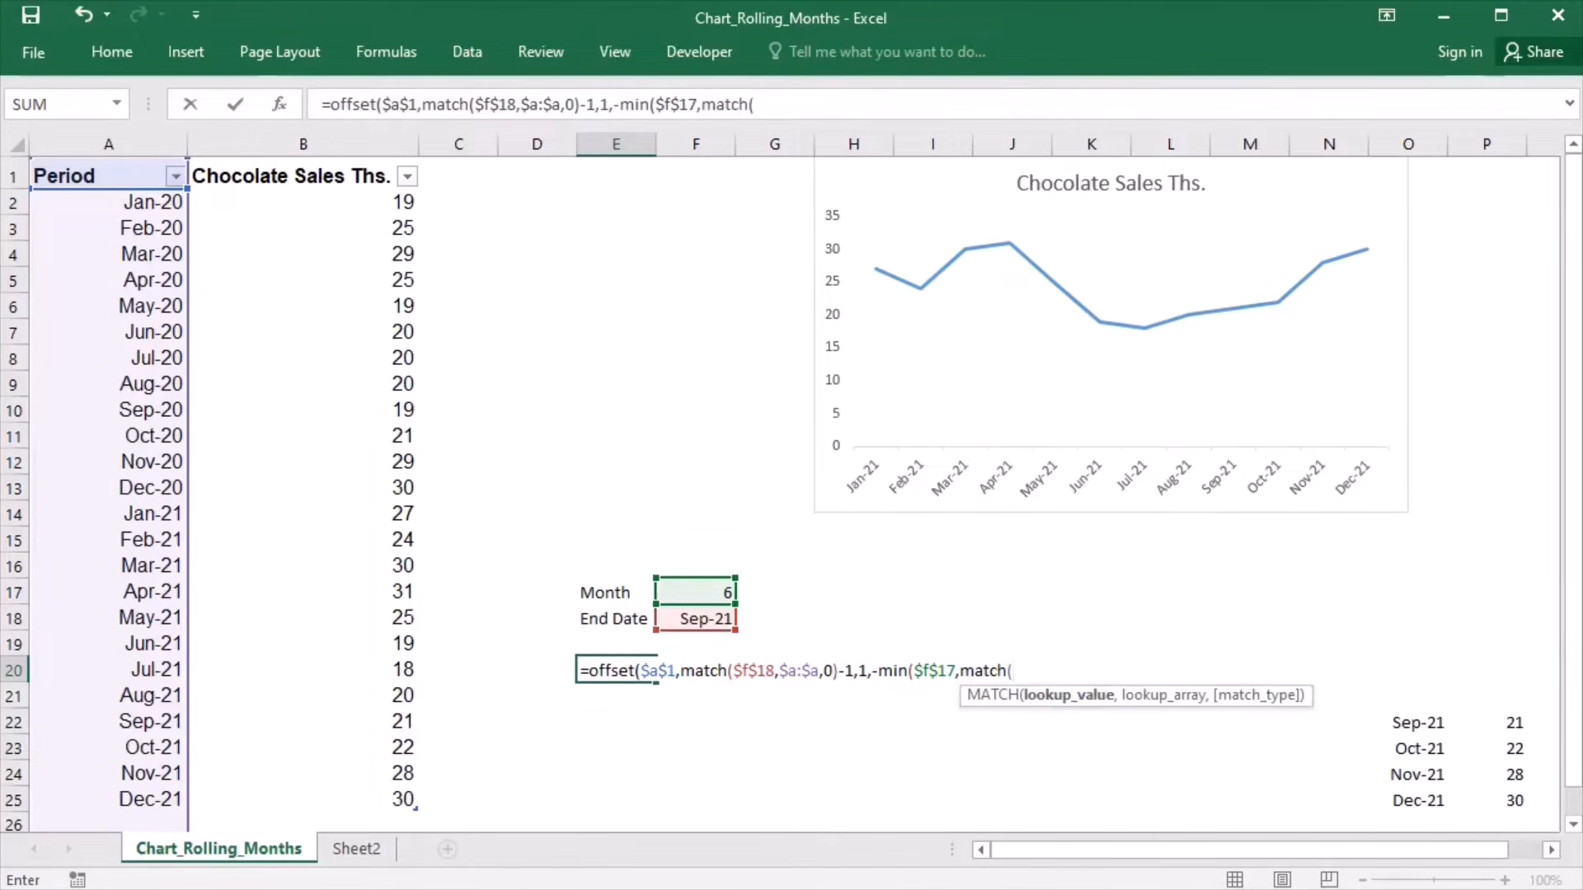
{"action": "type", "text": "$f$18"}
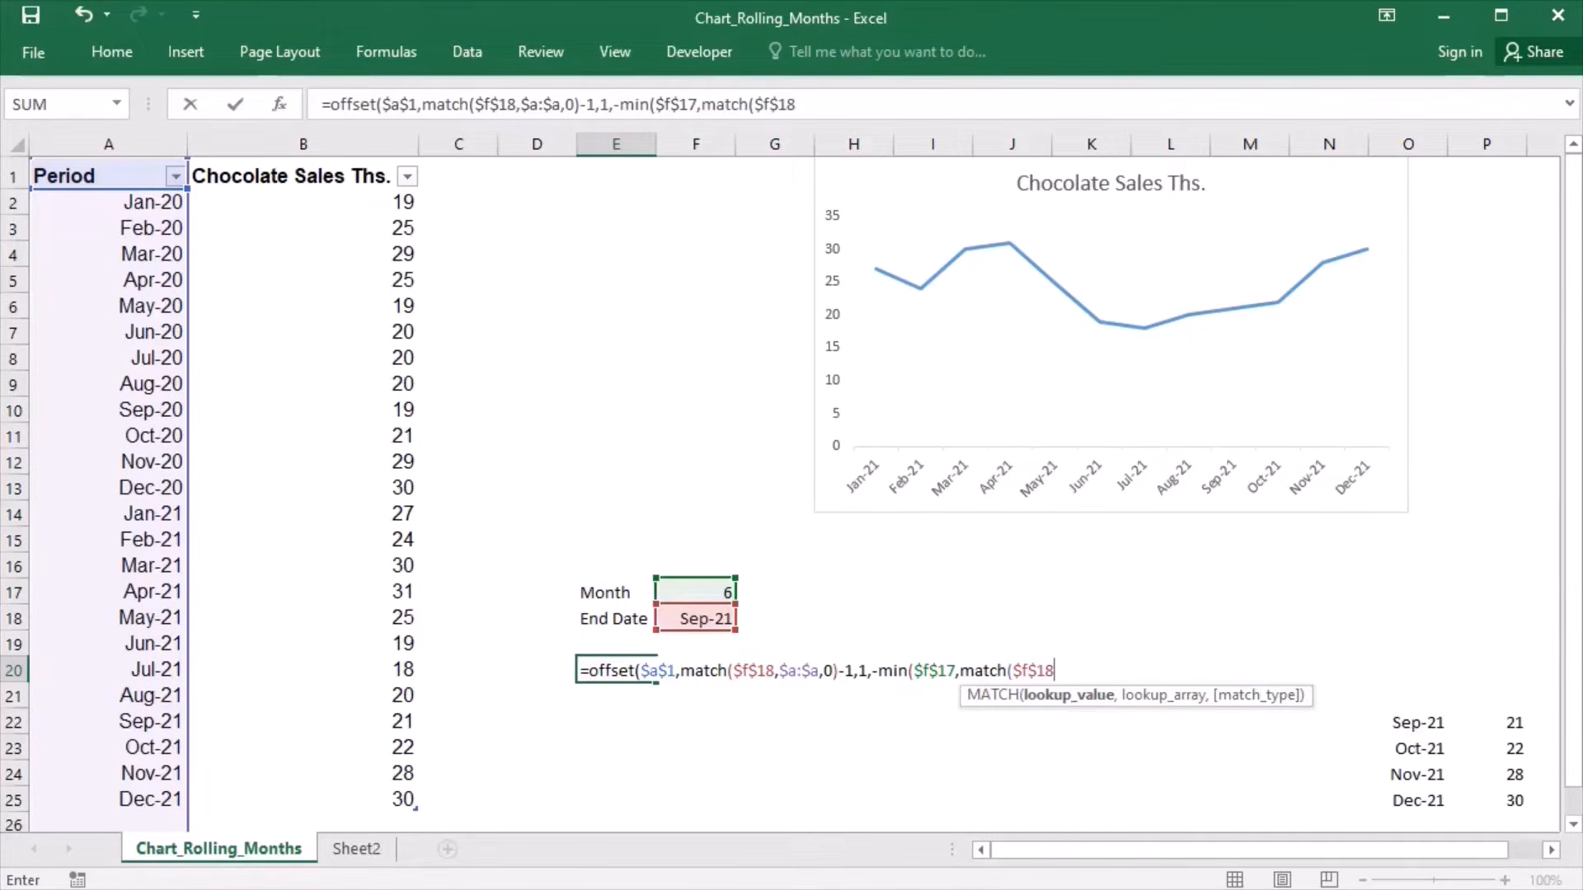
{"action": "type", "text": ","}
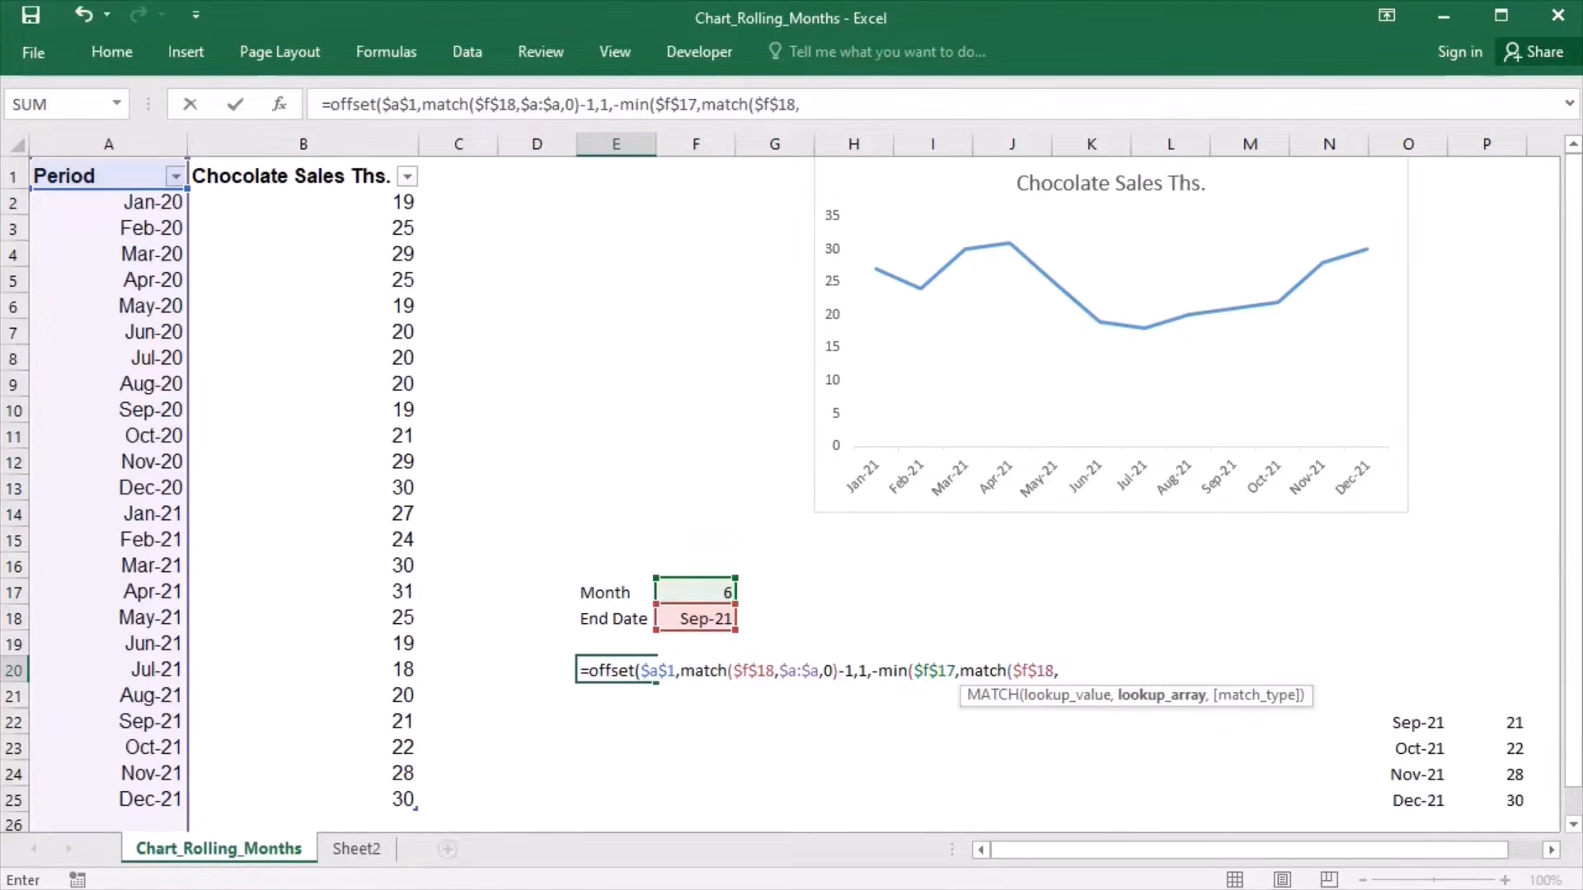
{"action": "type", "text": "$a:$a"}
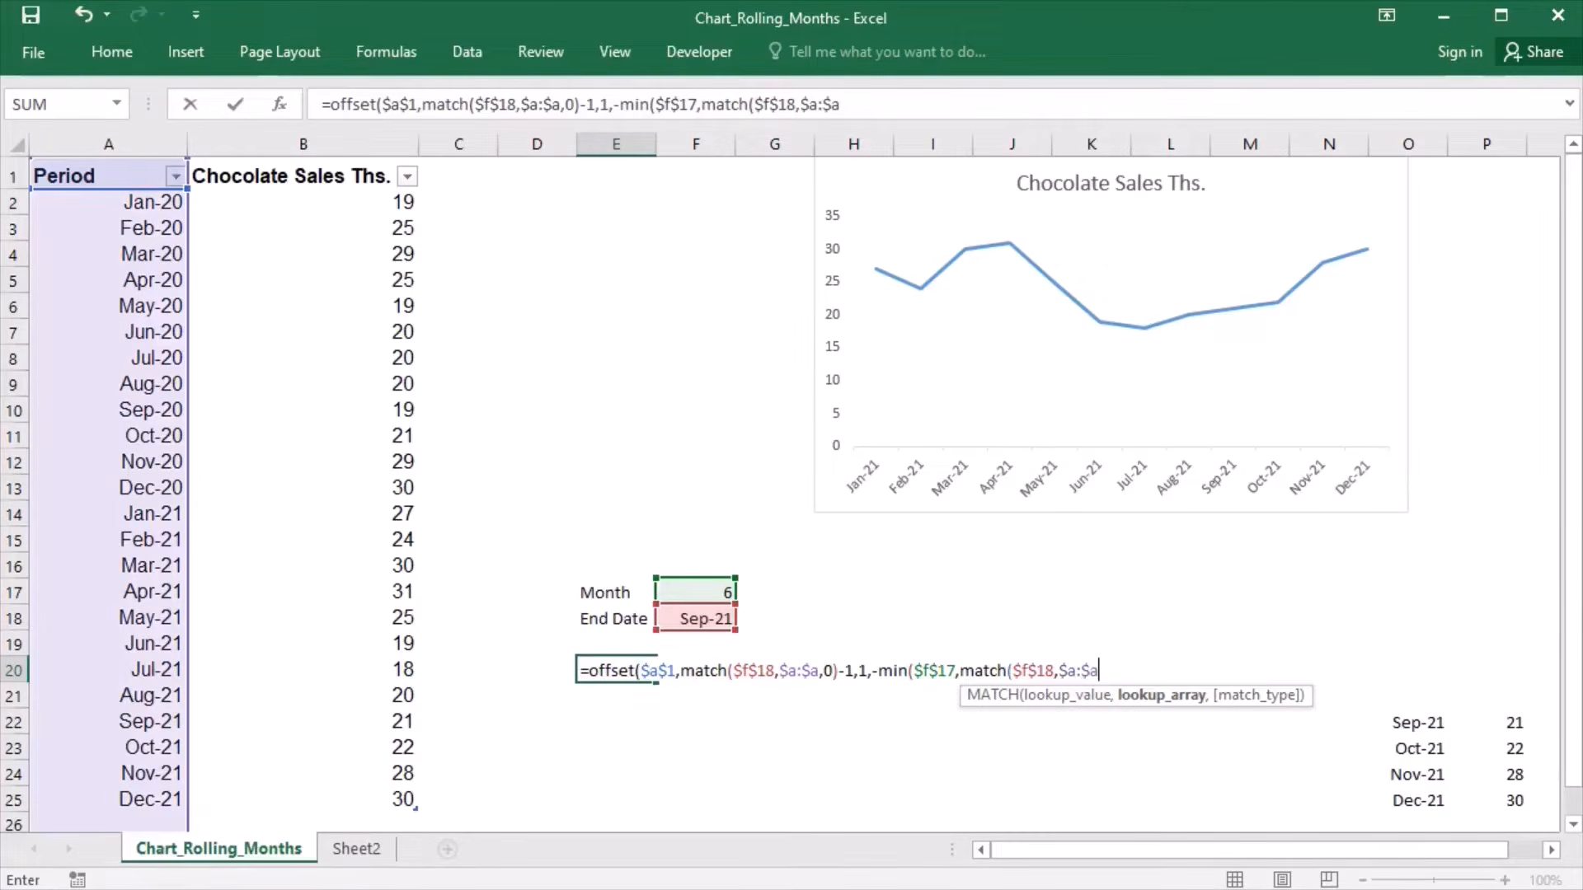
{"action": "type", "text": ",0)"}
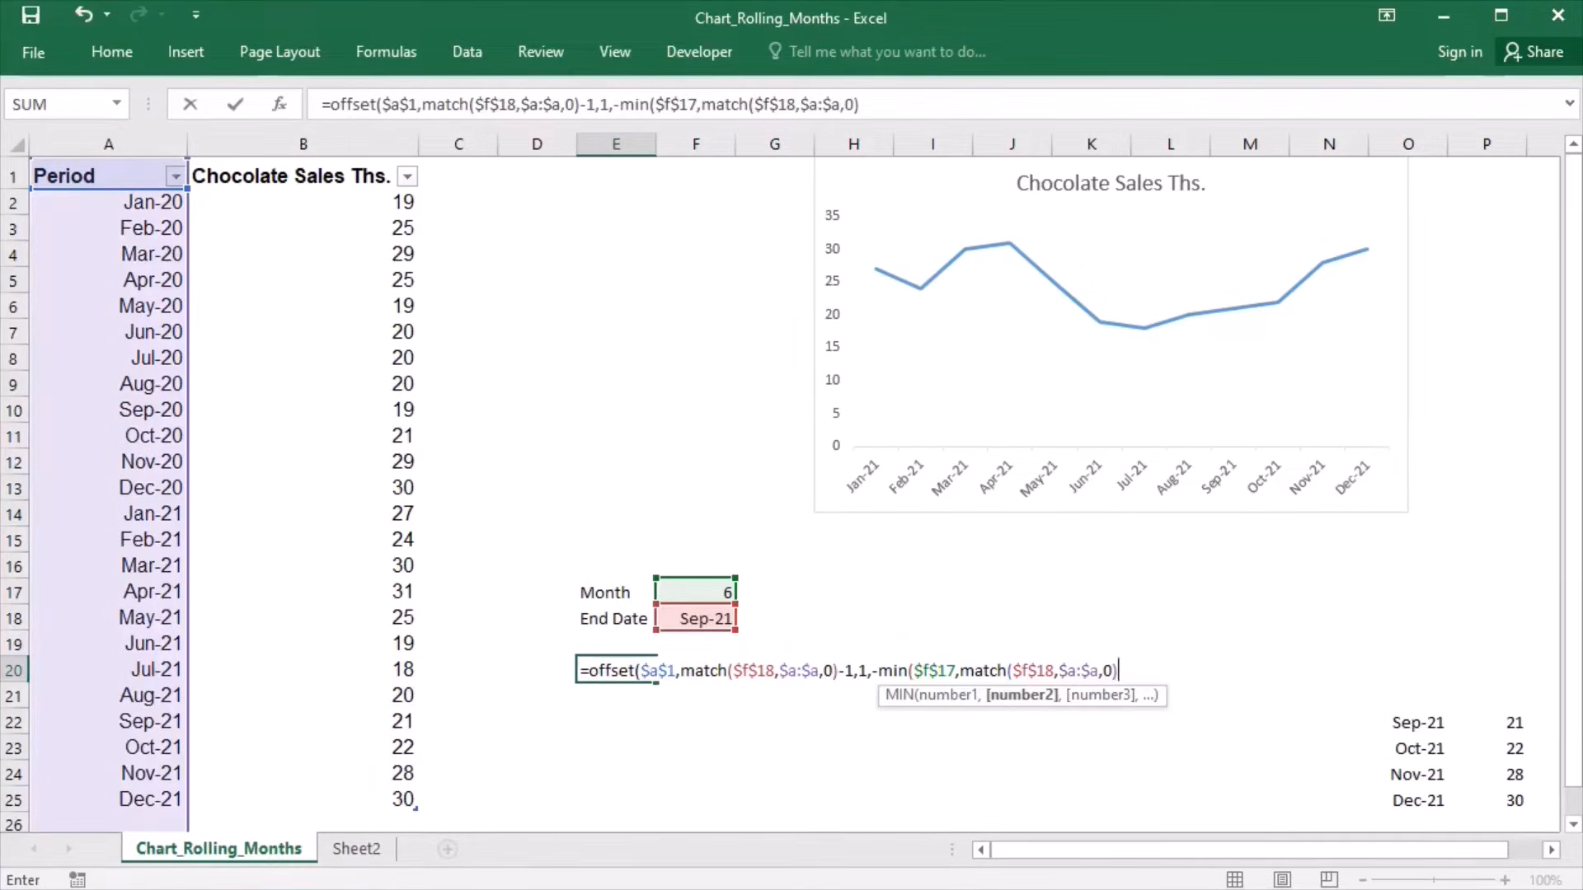
{"action": "type", "text": "-1)"}
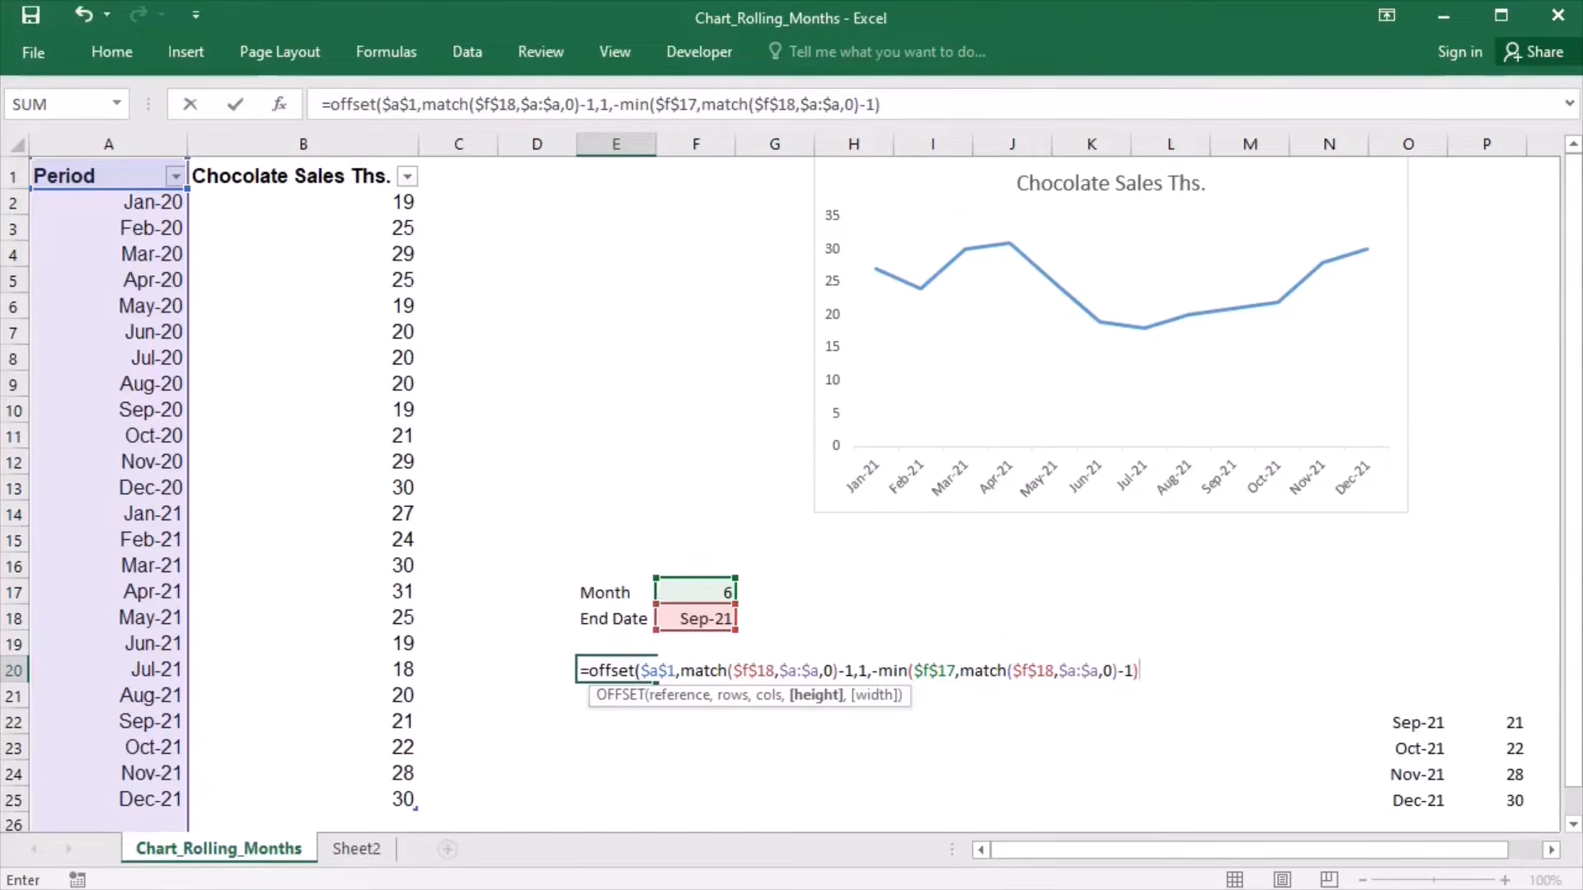
{"action": "type", "text": ",1)"}
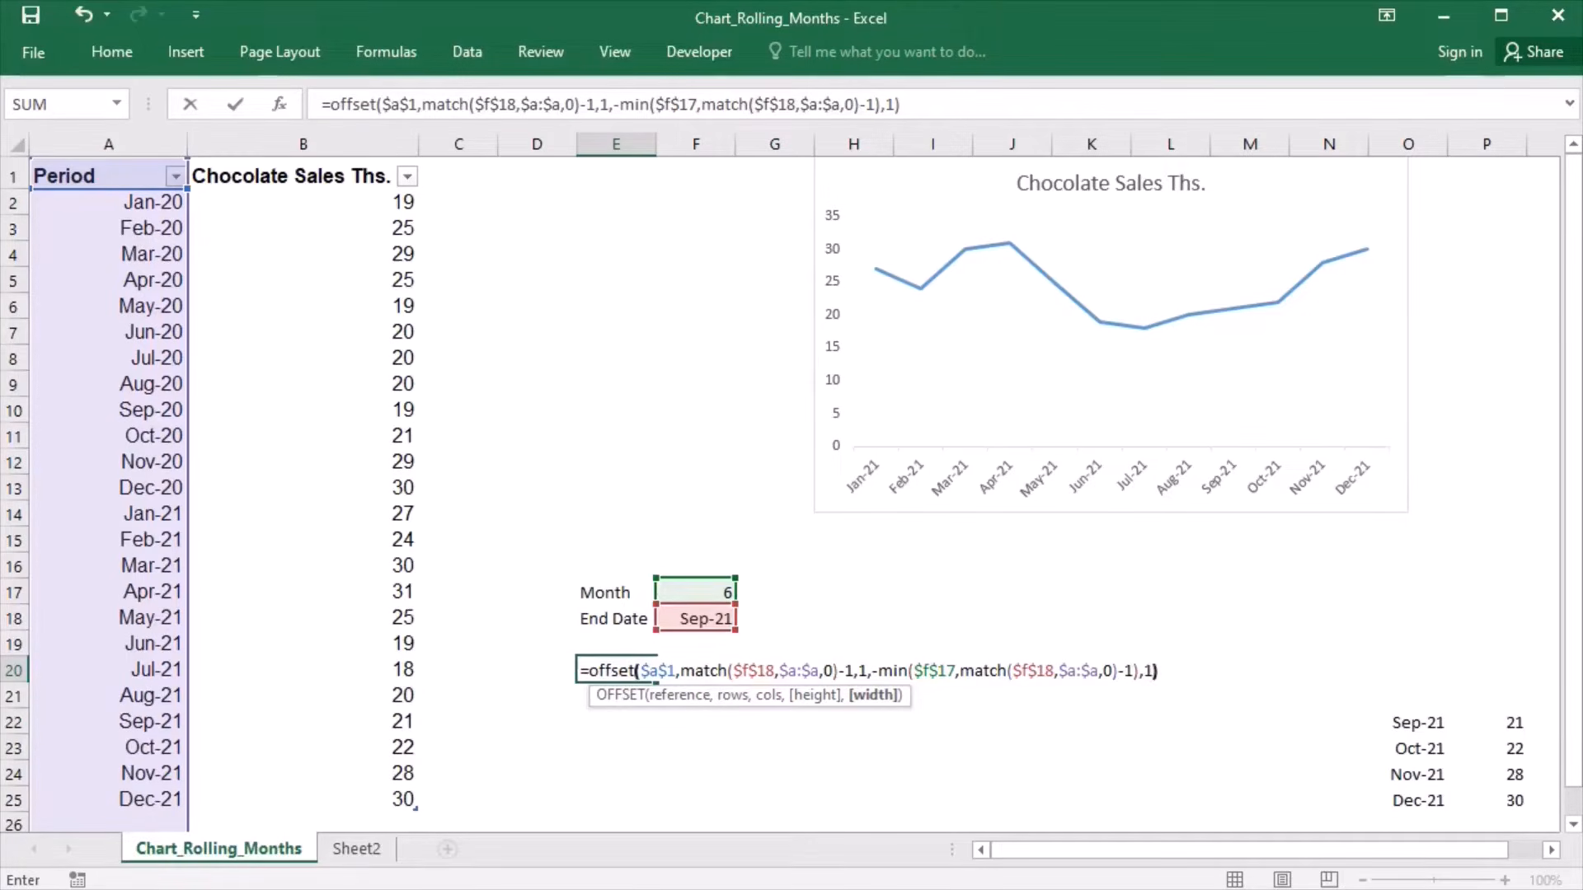
- Complete the OFFSET formula in E20 with a width of 1 and enter it
{"action": "key", "text": "Return"}
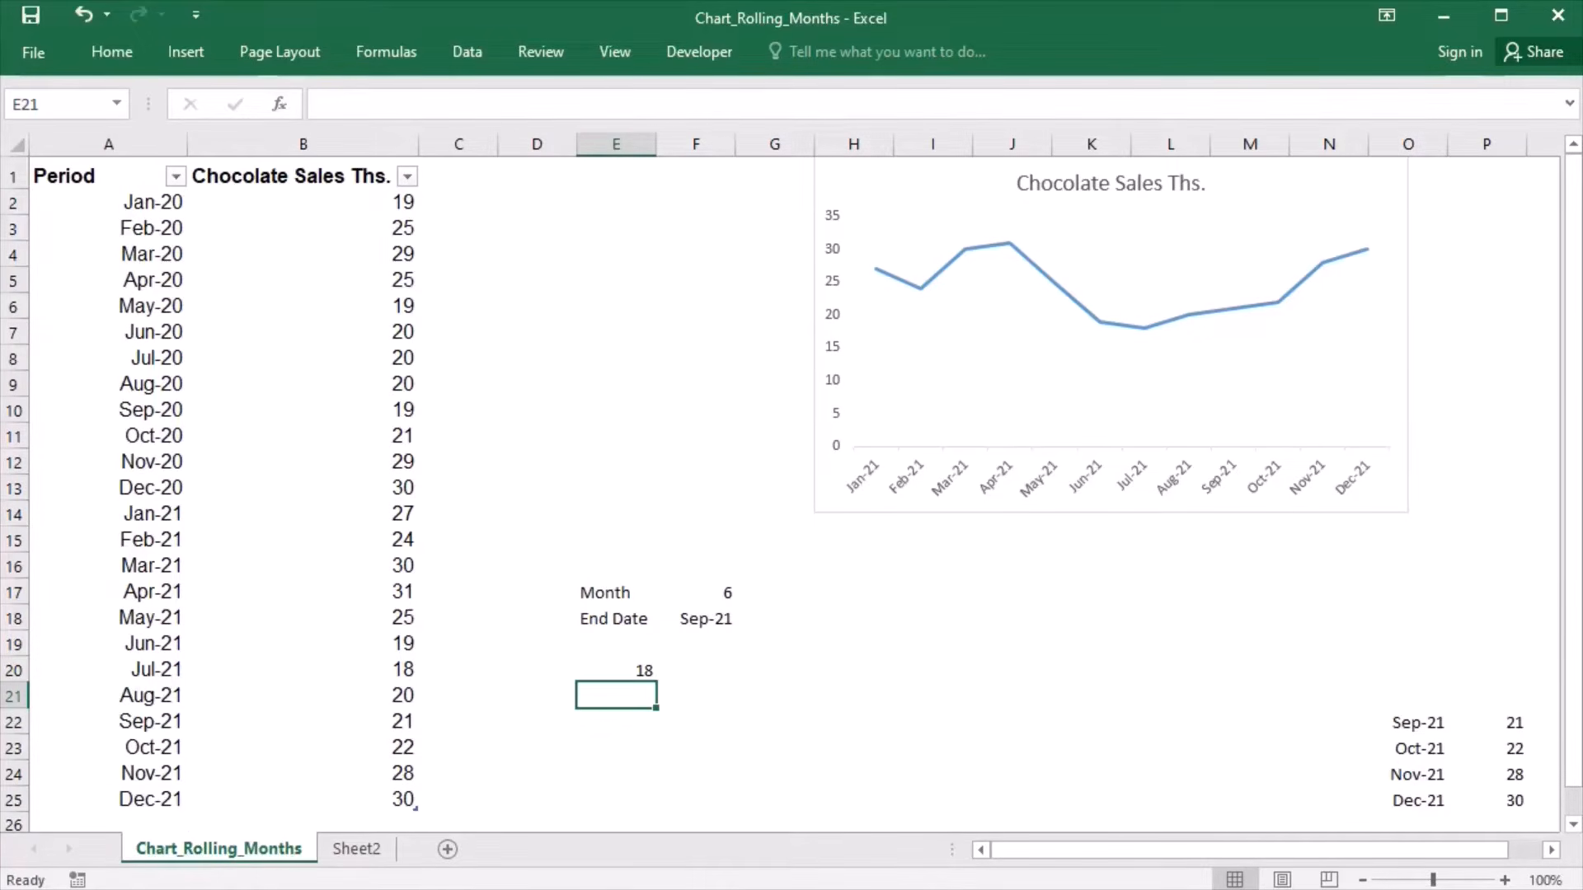
- Evaluate the whole OFFSET expression in E20 to check the values it returns, leaving the formula intact
{"action": "left_click", "coordinate": [585, 677]}
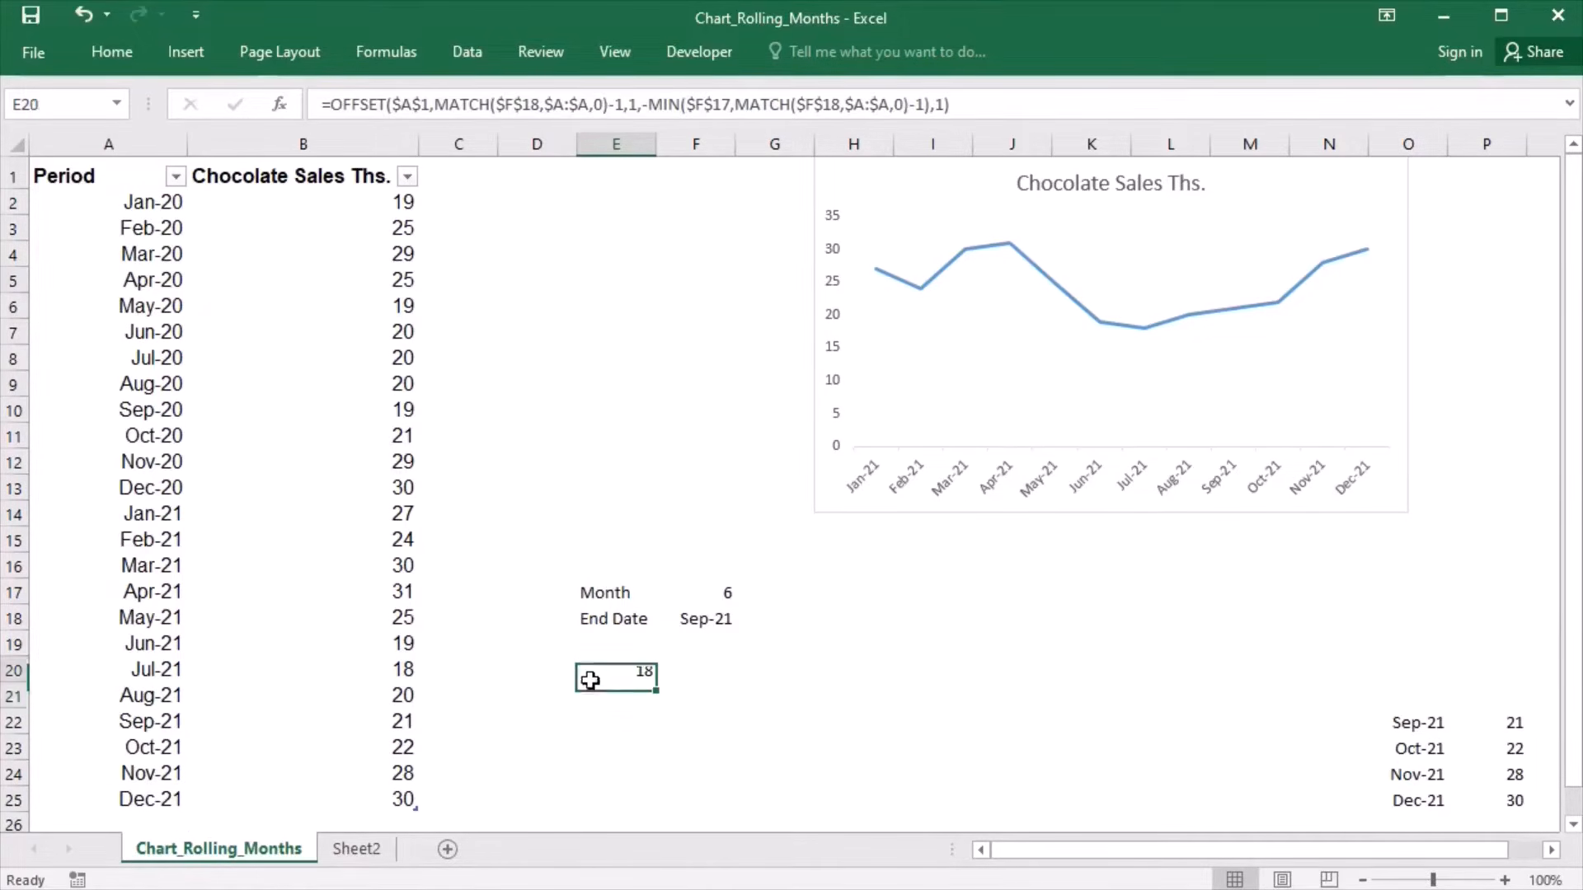
{"action": "double_click", "coordinate": [590, 681]}
{"action": "left_click_drag", "start_coordinate": [600, 685], "coordinate": [1218, 682]}
{"action": "key", "text": "F9"}
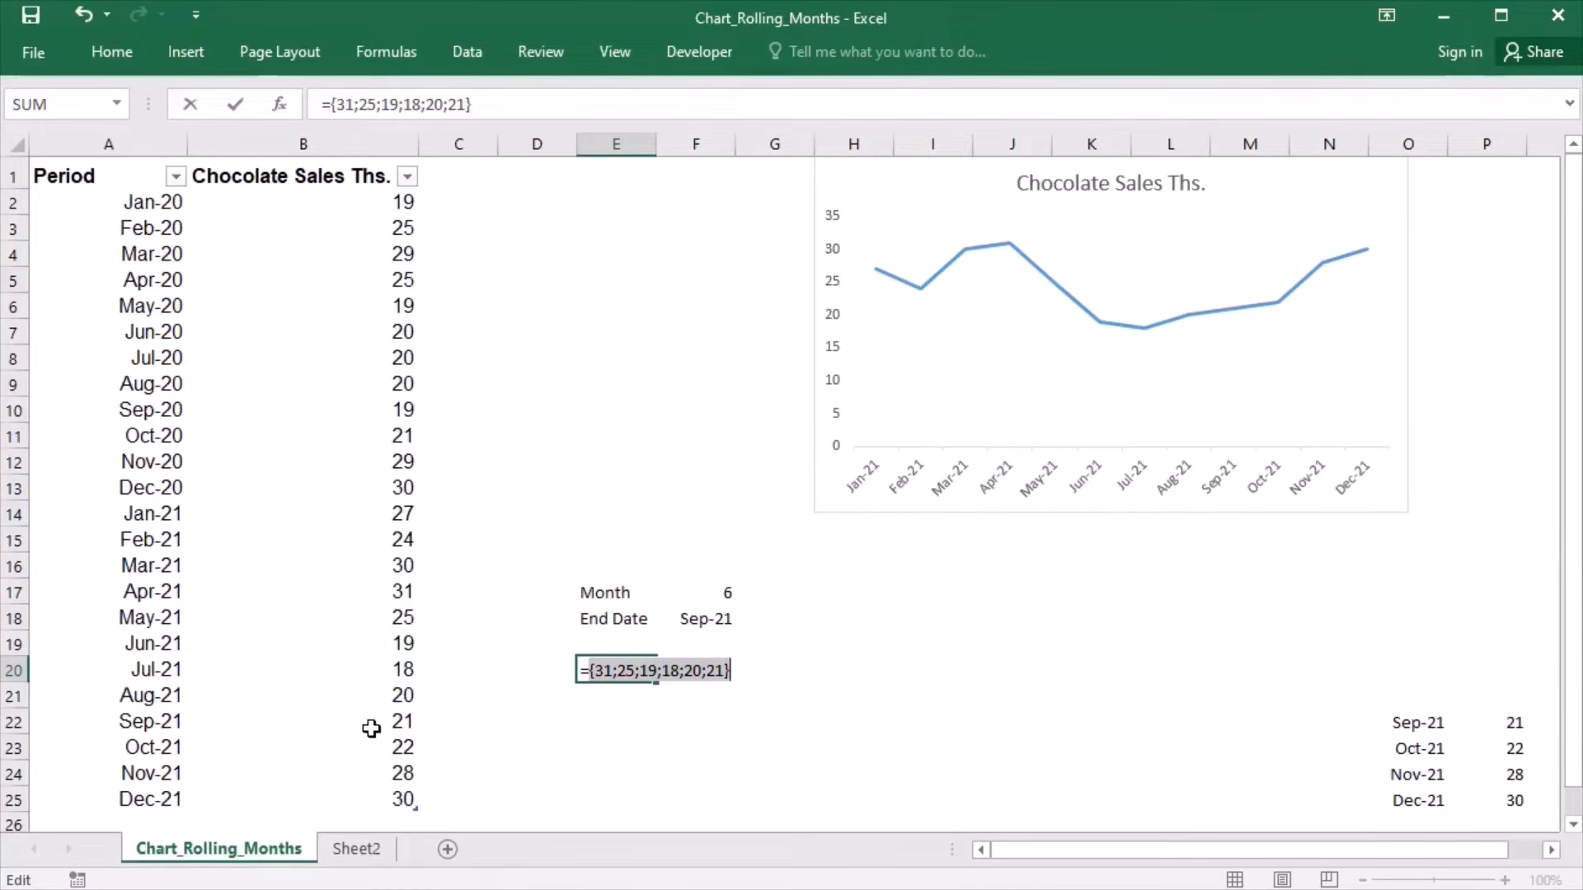
{"action": "key", "text": "Escape"}
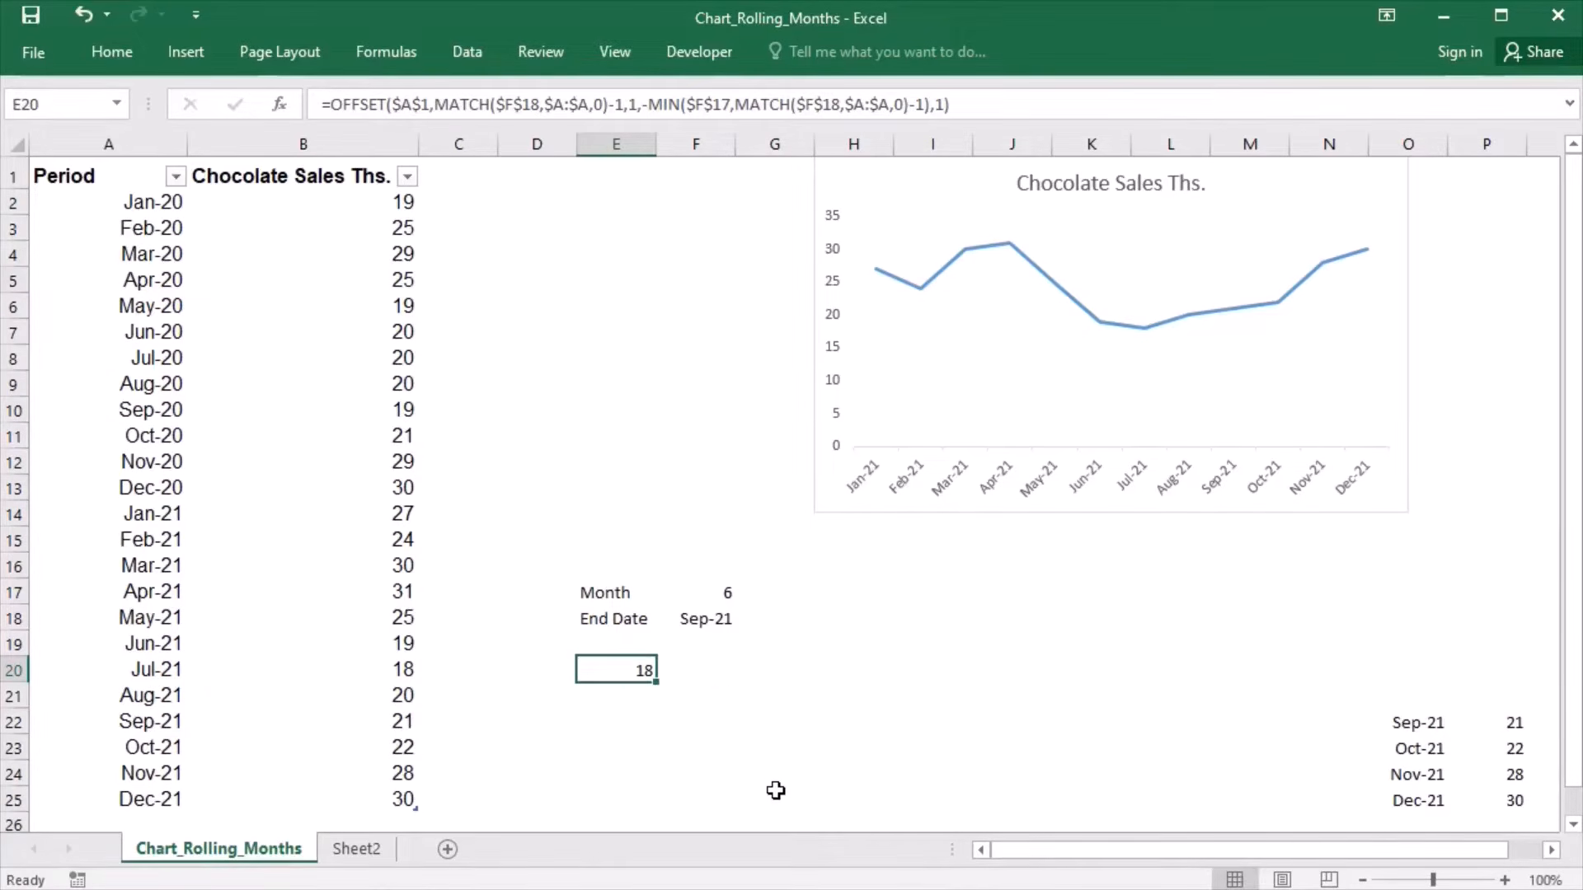
- Copy the OFFSET formula text from cell E20
{"action": "double_click", "coordinate": [608, 673]}
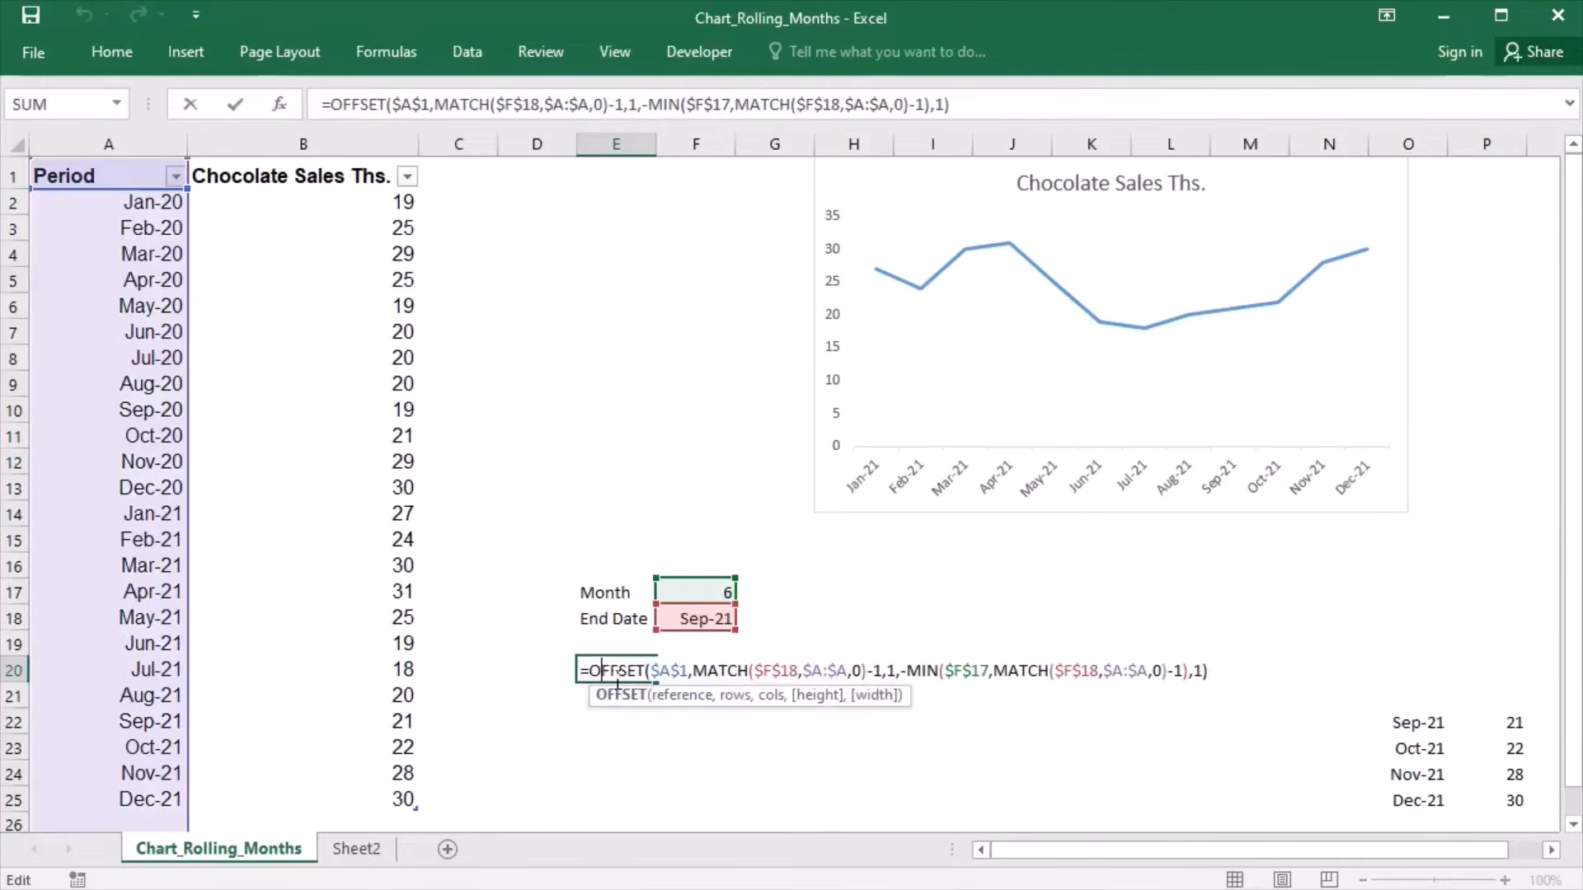
{"action": "left_click_drag", "start_coordinate": [790, 686], "coordinate": [1203, 685]}
{"action": "key", "text": "ctrl+c"}
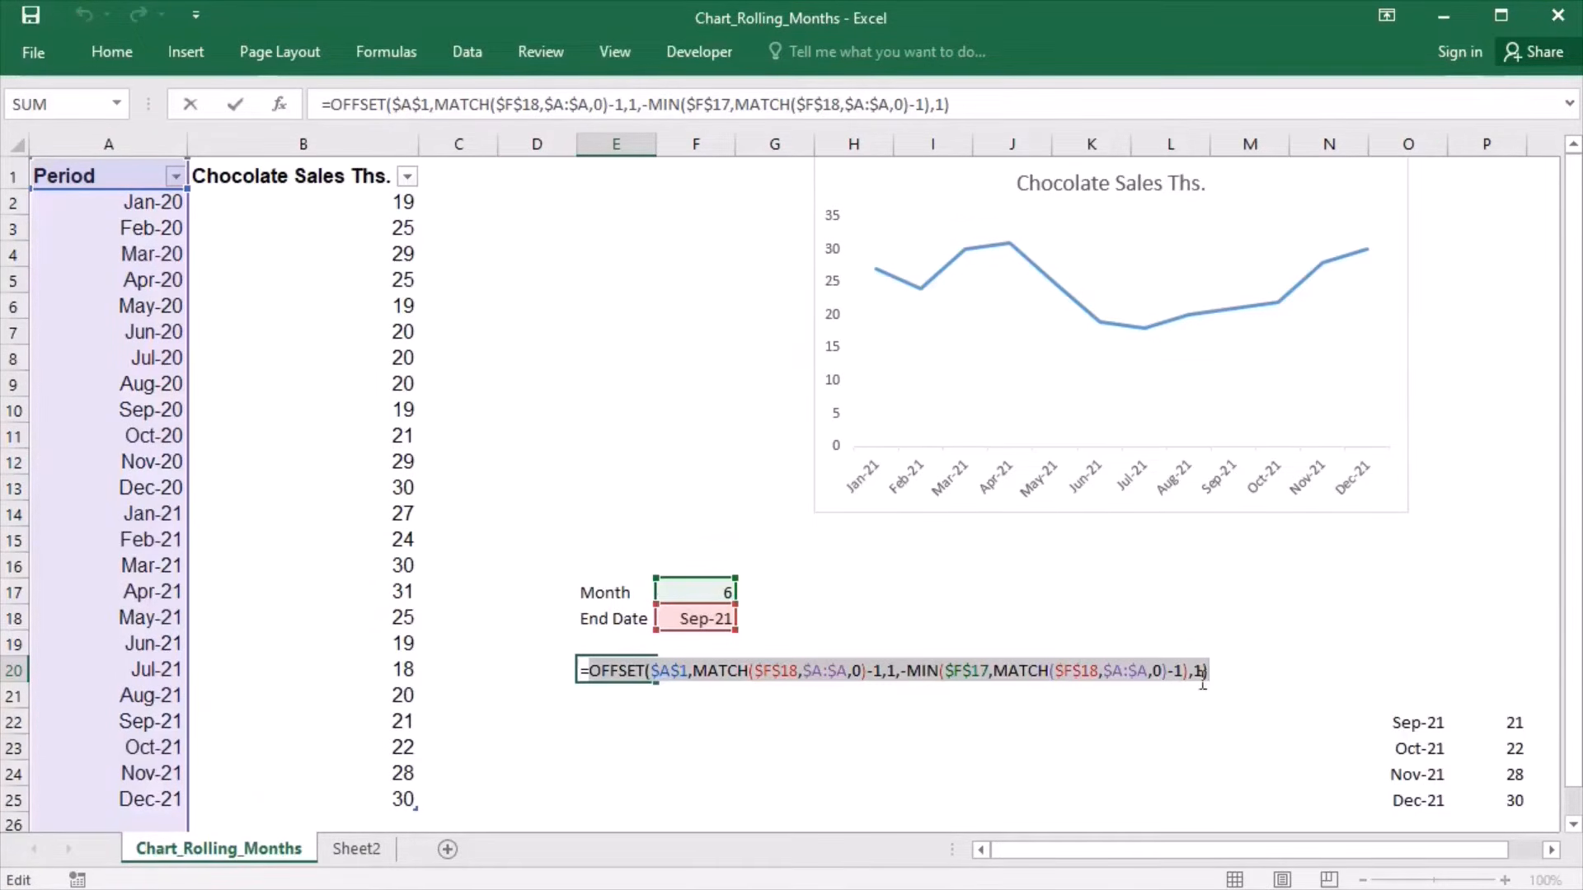
{"action": "key", "text": "ctrl+Return"}
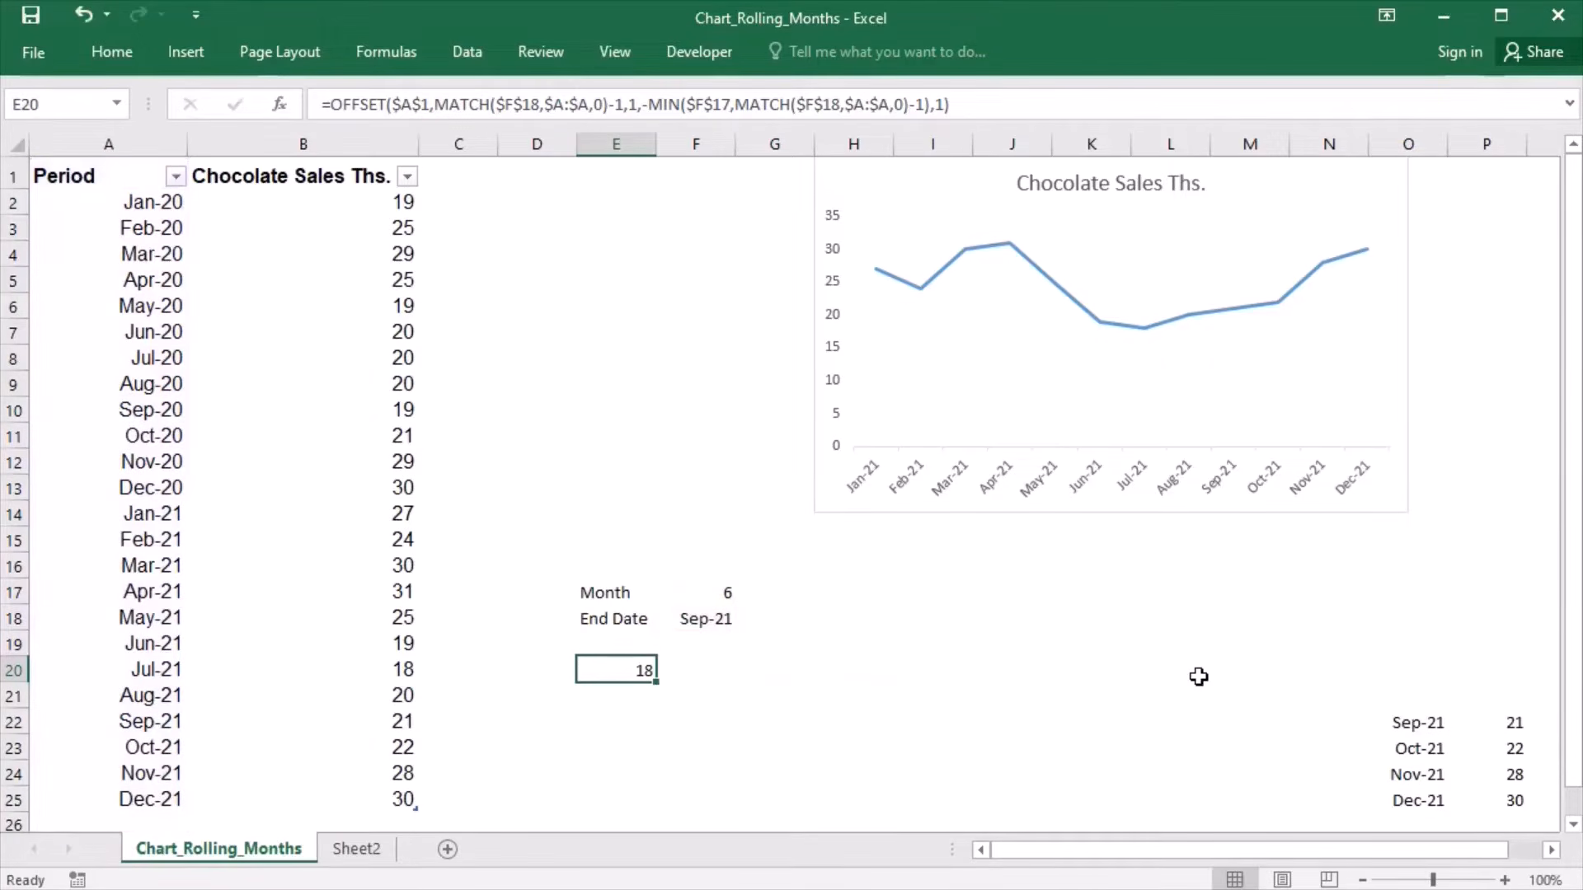
- Replace the INDEX reference of the defined name Rollingvalues with the copied OFFSET formula and save the name
{"action": "left_click", "coordinate": [388, 55]}
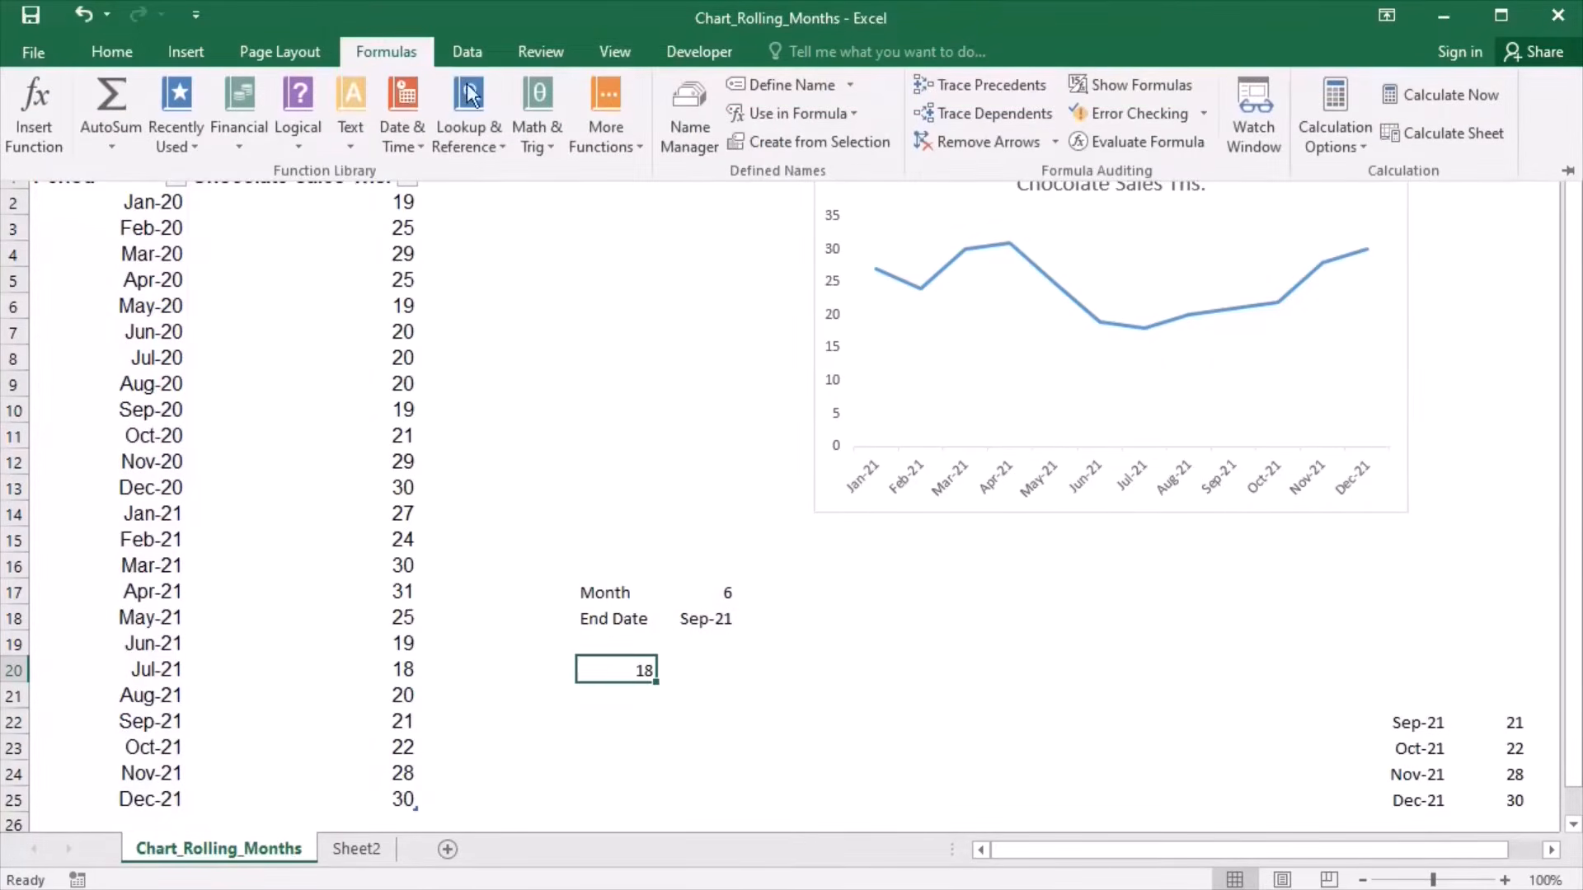
{"action": "left_click", "coordinate": [700, 112]}
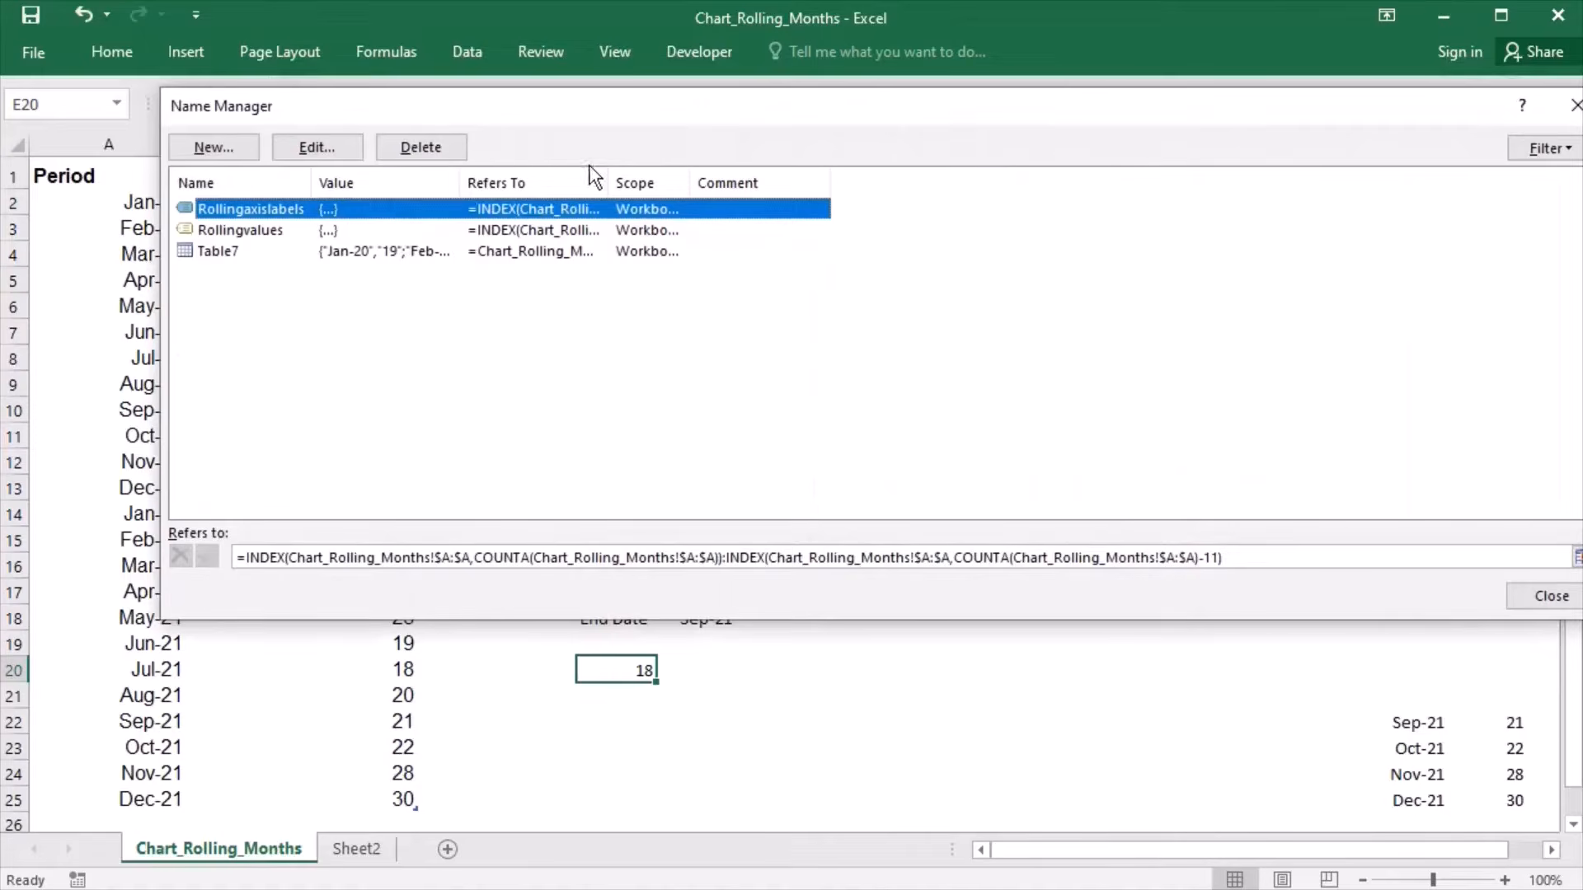
{"action": "key", "text": "Down"}
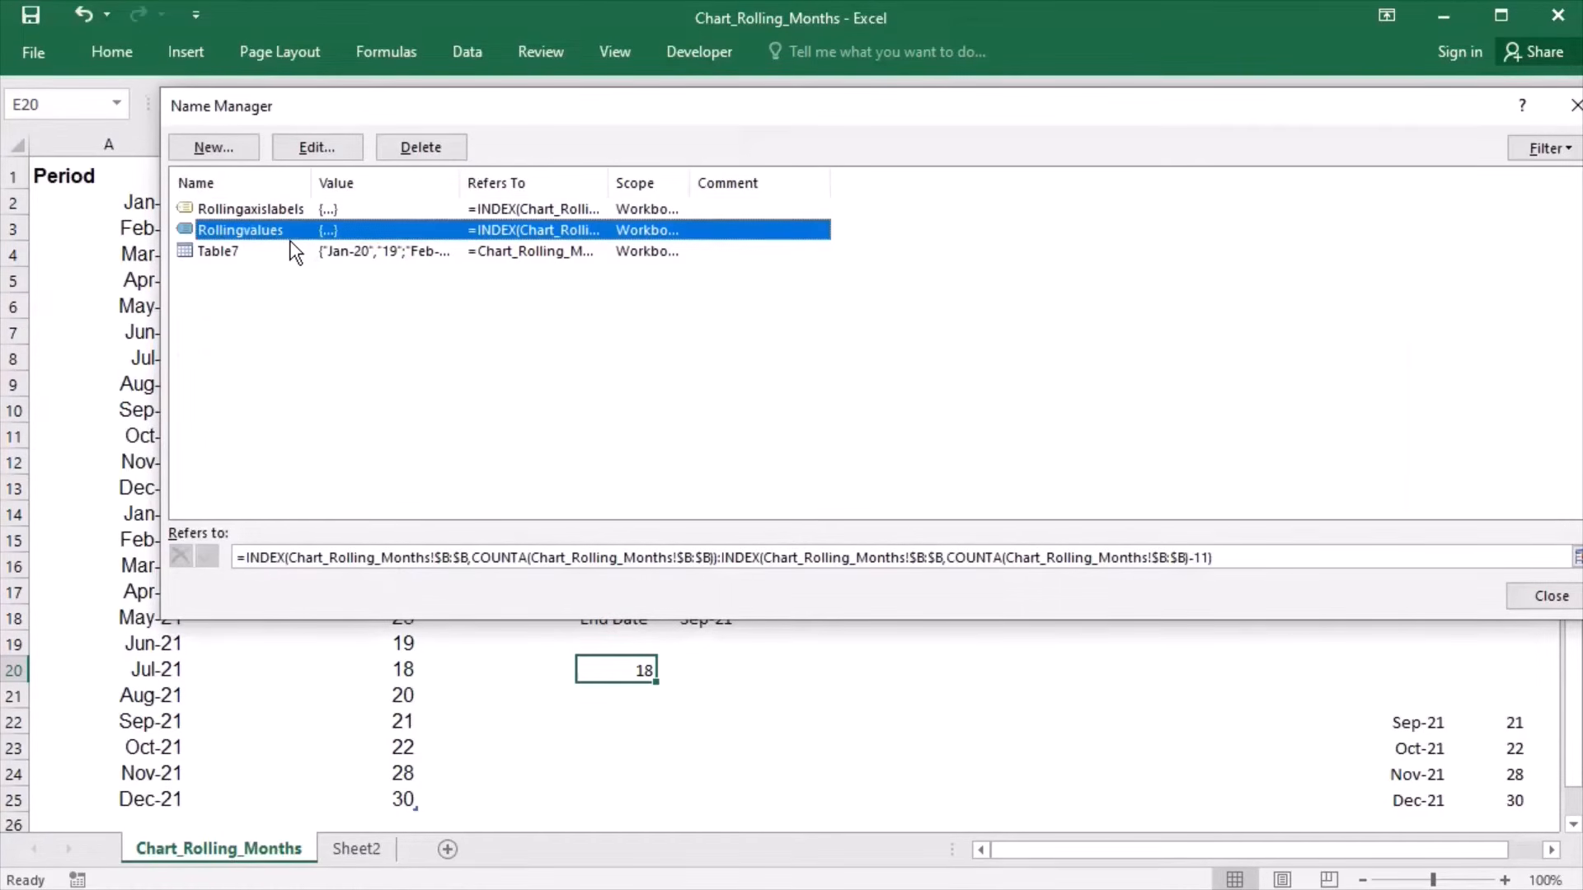
{"action": "double_click", "coordinate": [290, 239]}
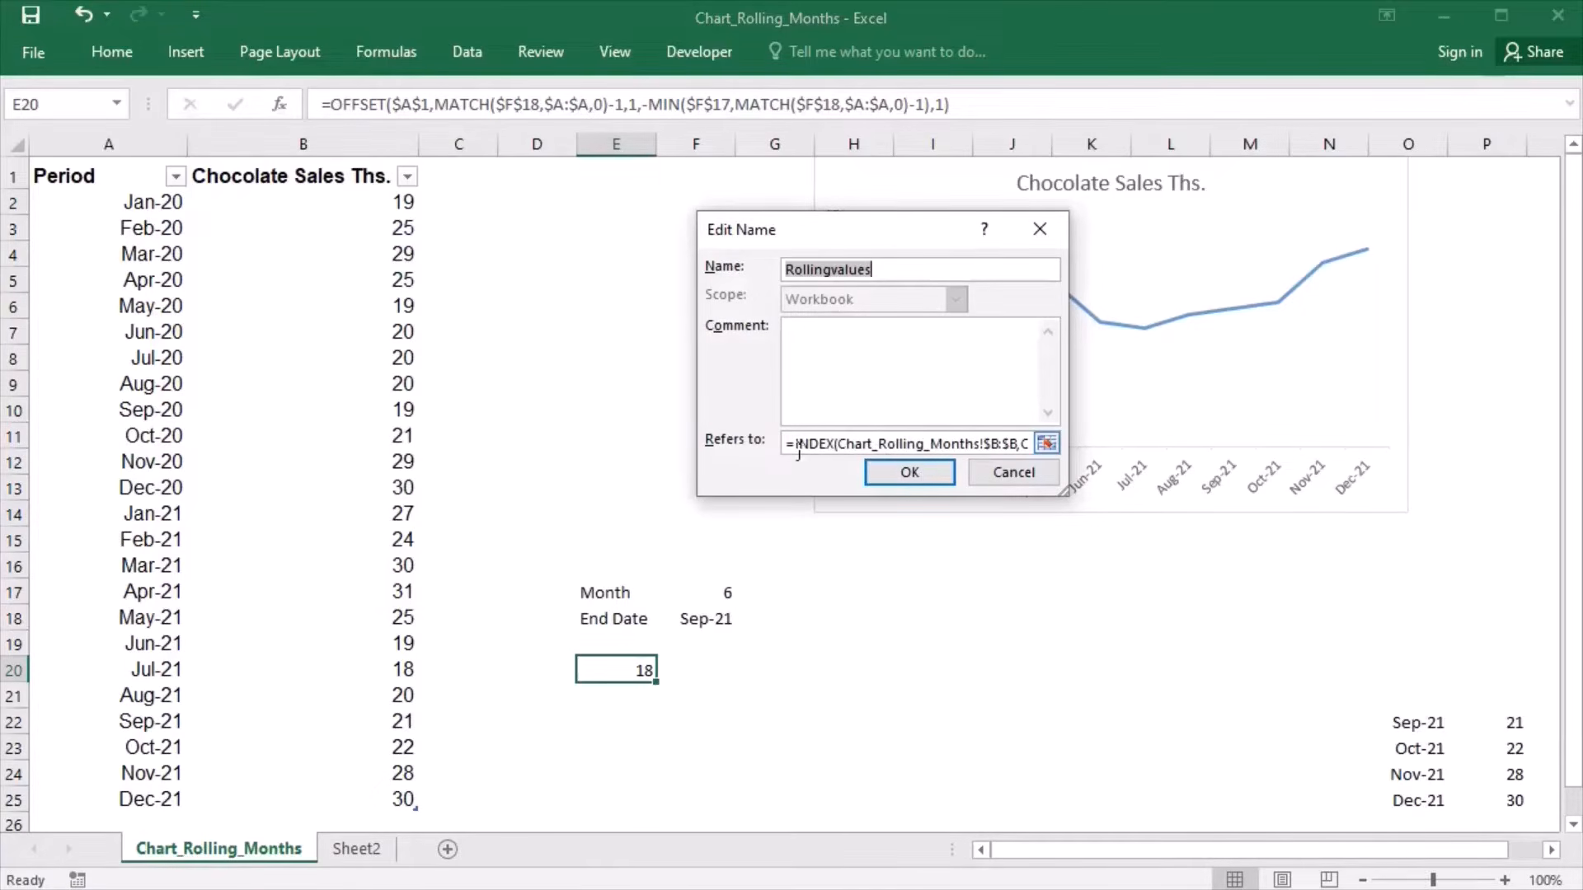
{"action": "left_click_drag", "start_coordinate": [798, 450], "coordinate": [1098, 454]}
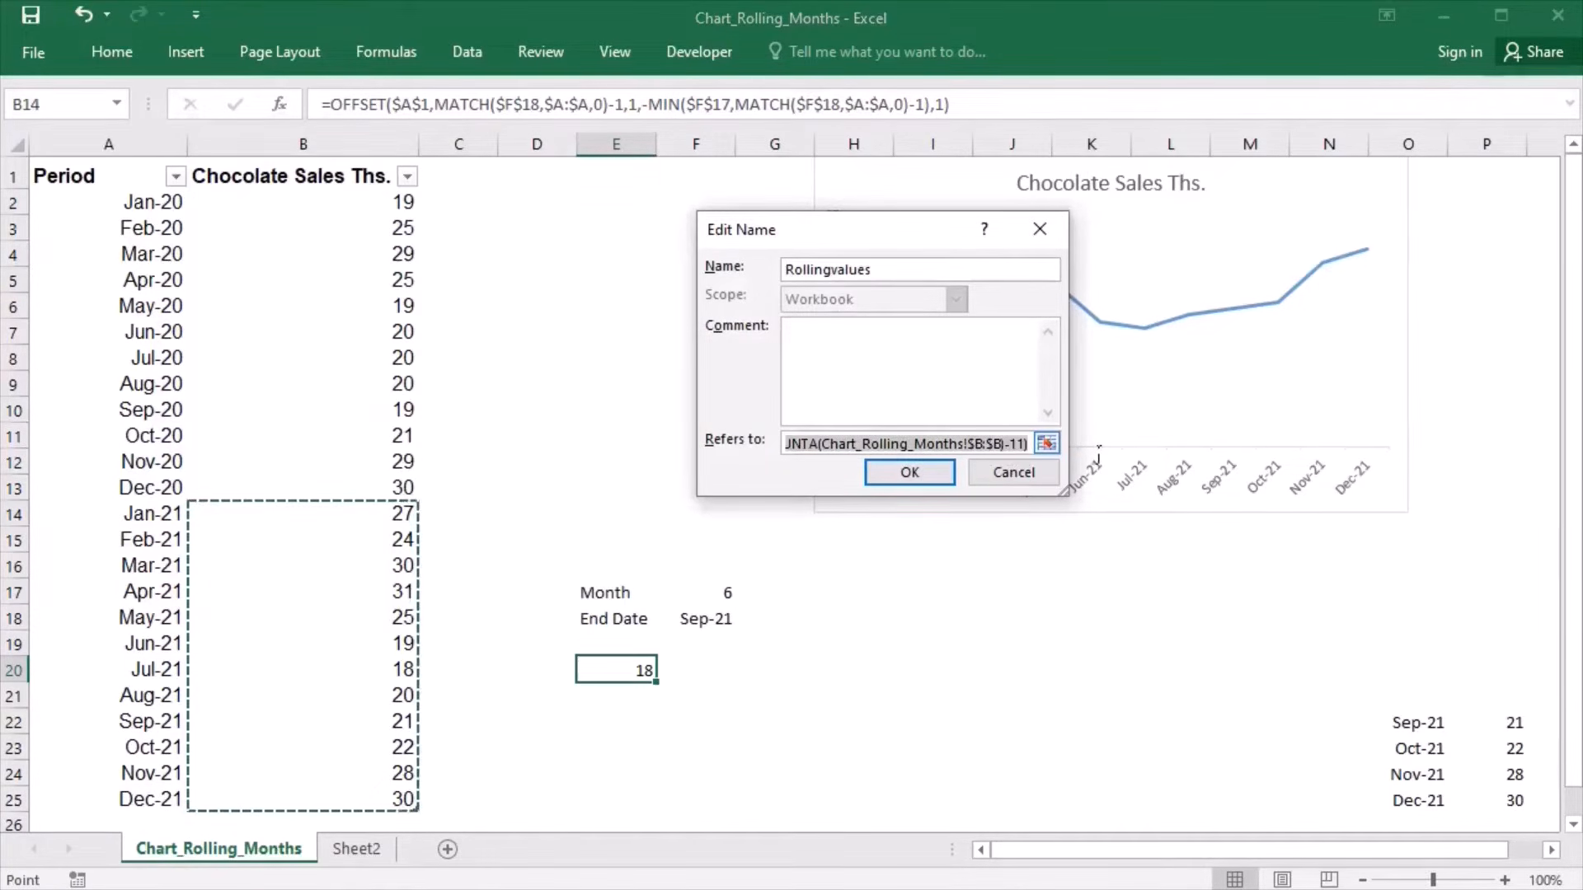
{"action": "key", "text": "BackSpace"}
{"action": "key", "text": "ctrl+v"}
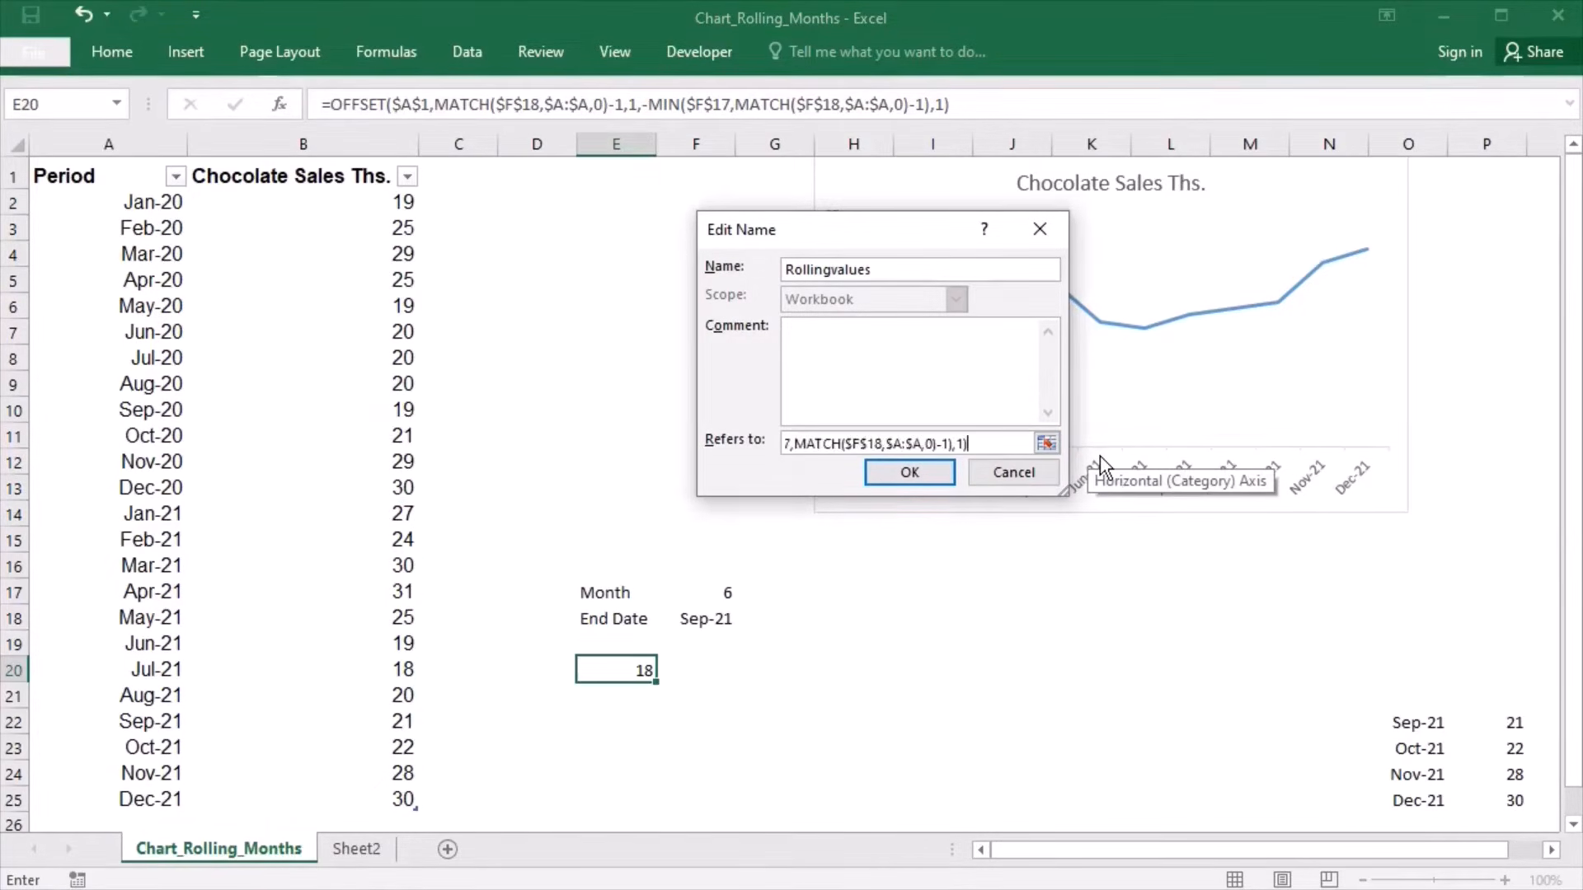
{"action": "left_click", "coordinate": [1047, 445]}
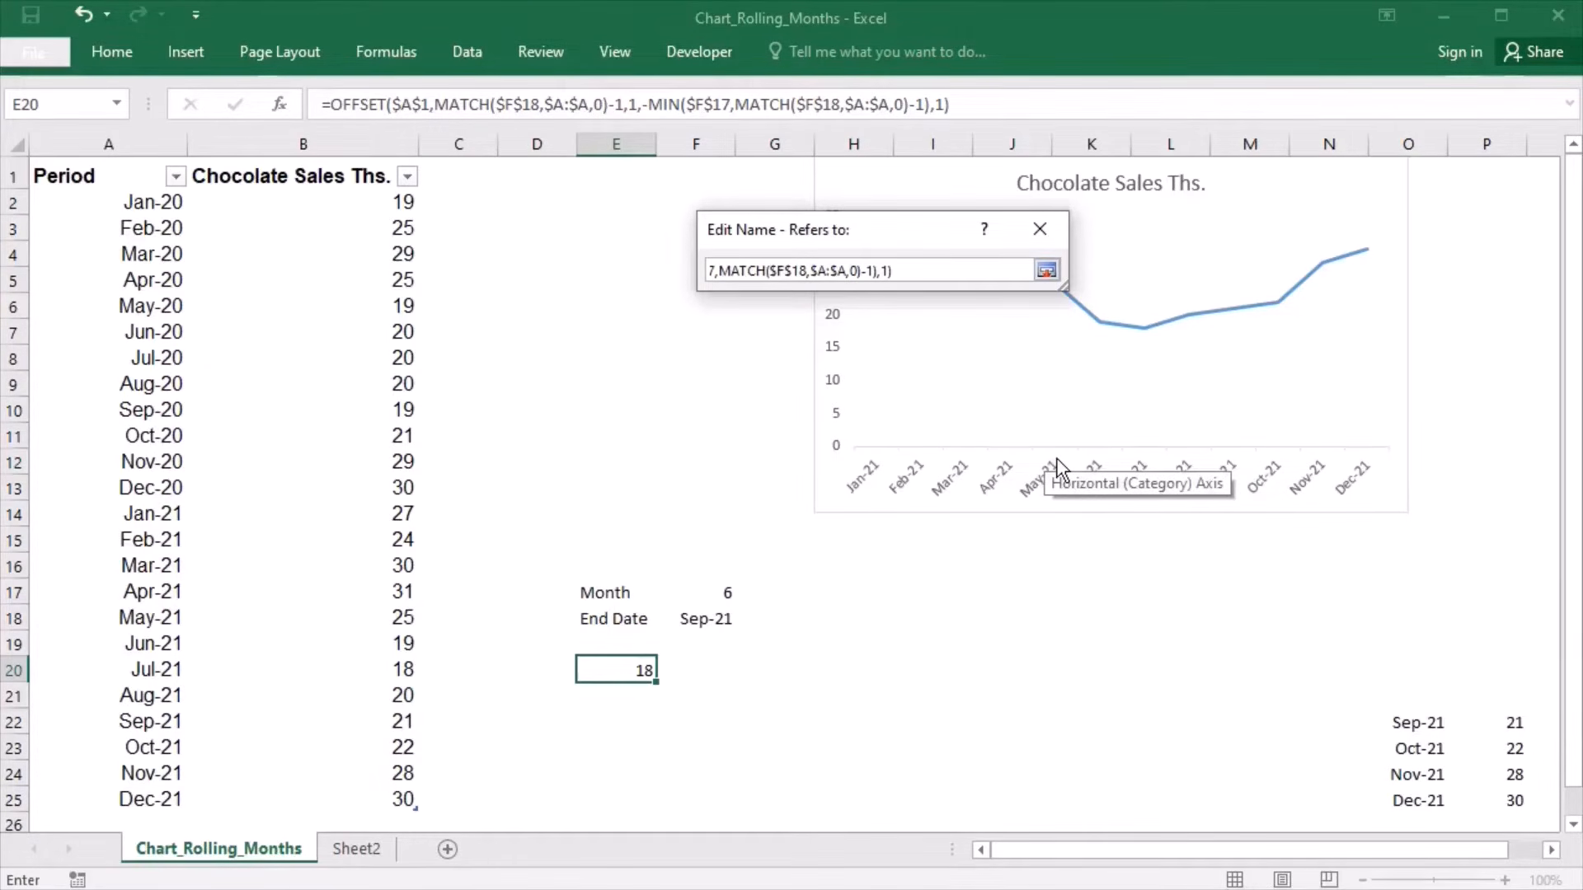
{"action": "left_click", "coordinate": [1047, 270]}
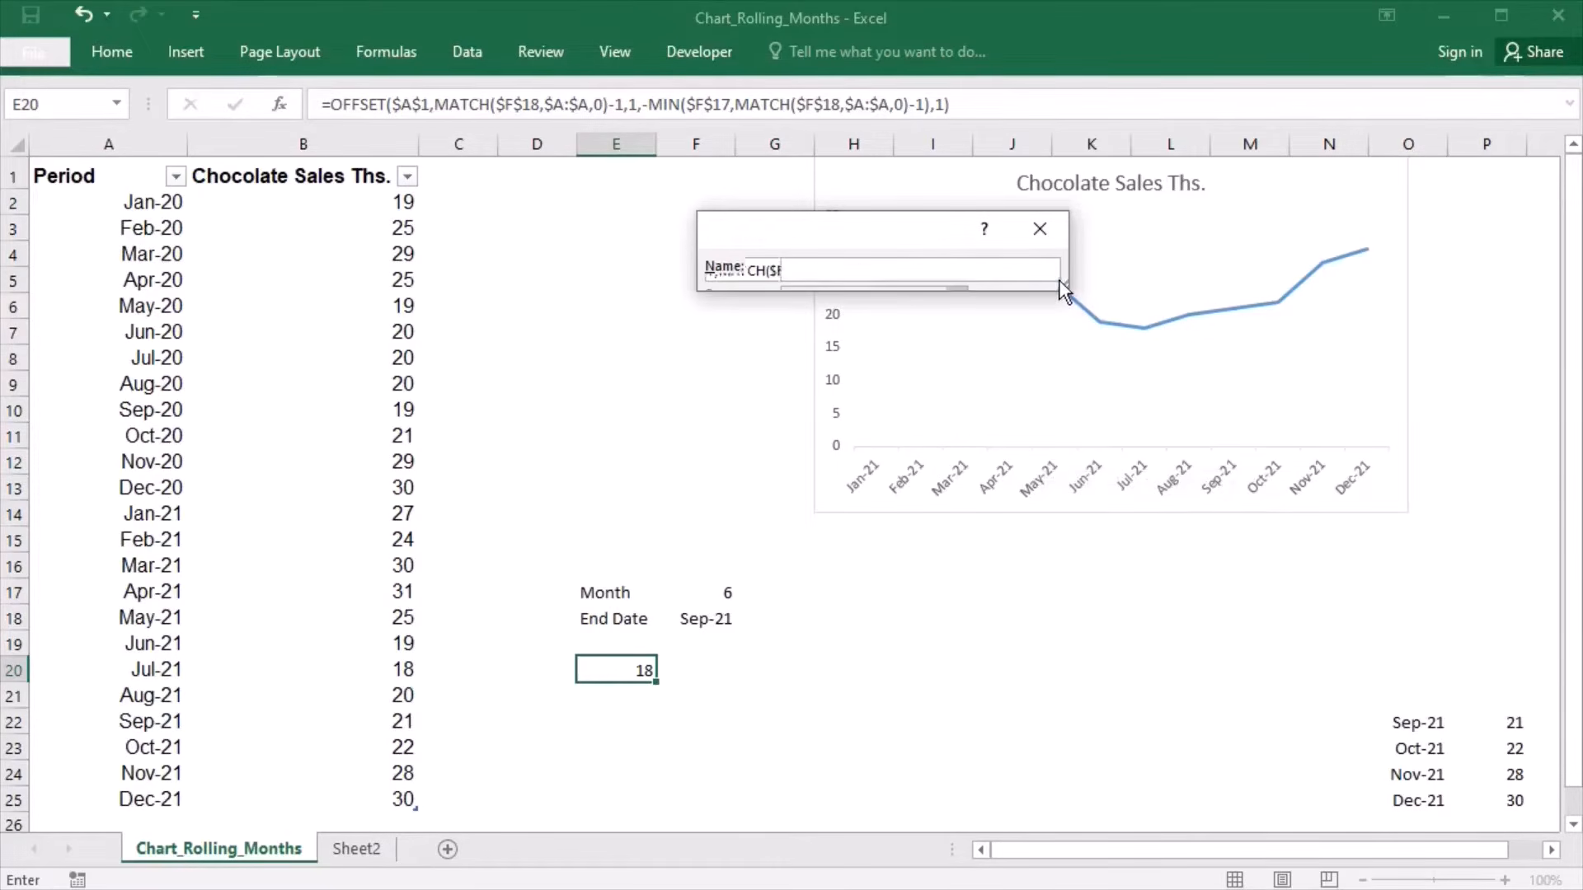
{"action": "left_click", "coordinate": [910, 478]}
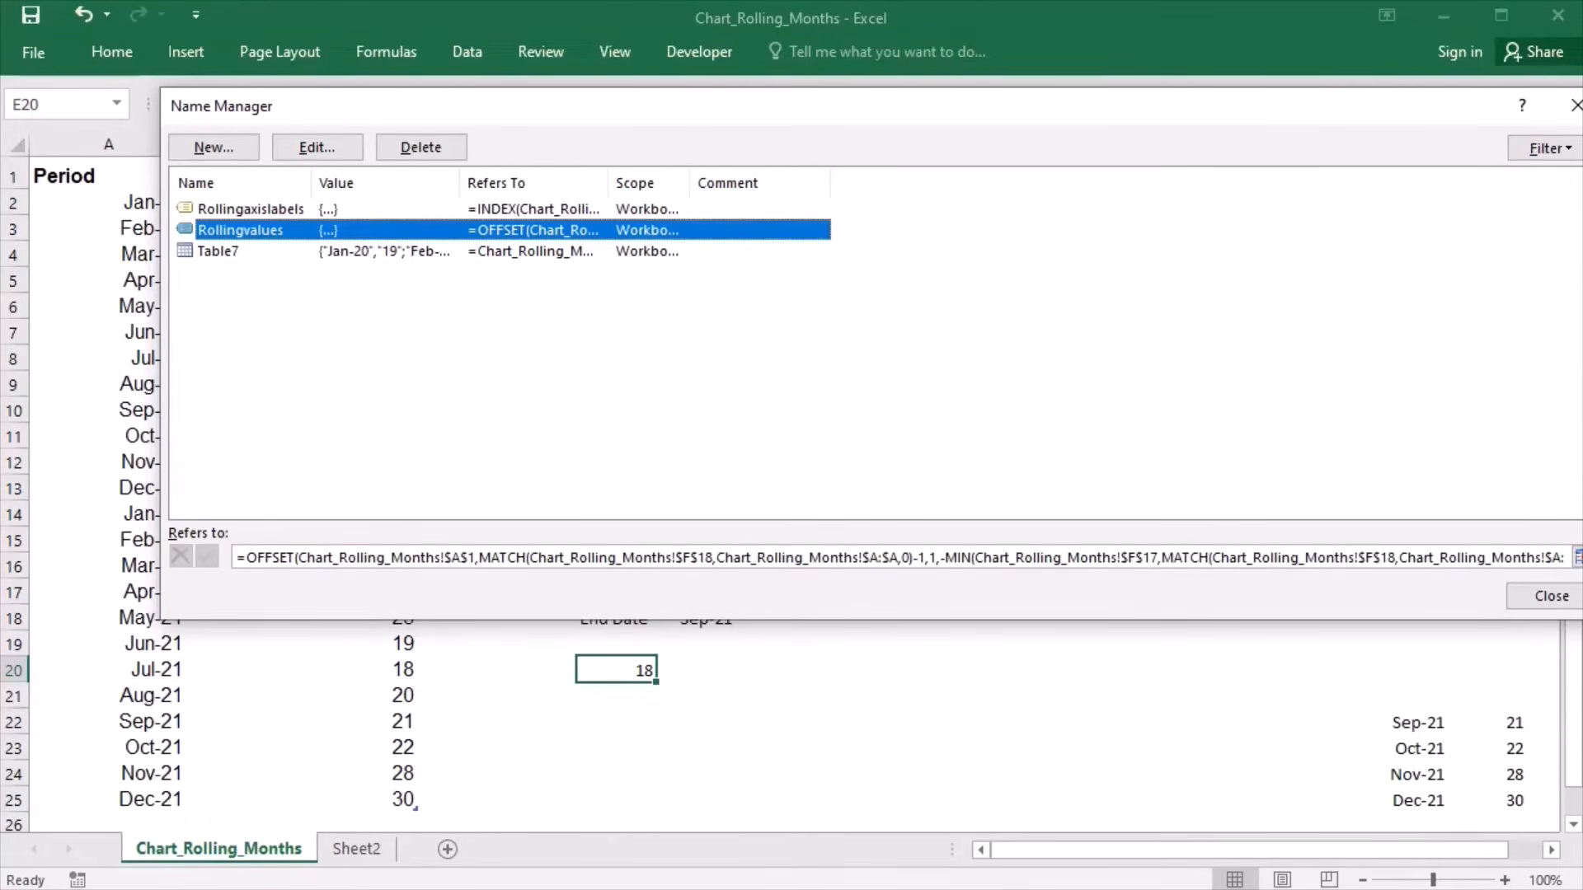
- Replace the INDEX expression in the Rollingaxislabels name reference with the copied OFFSET formula
{"action": "left_click", "coordinate": [272, 211]}
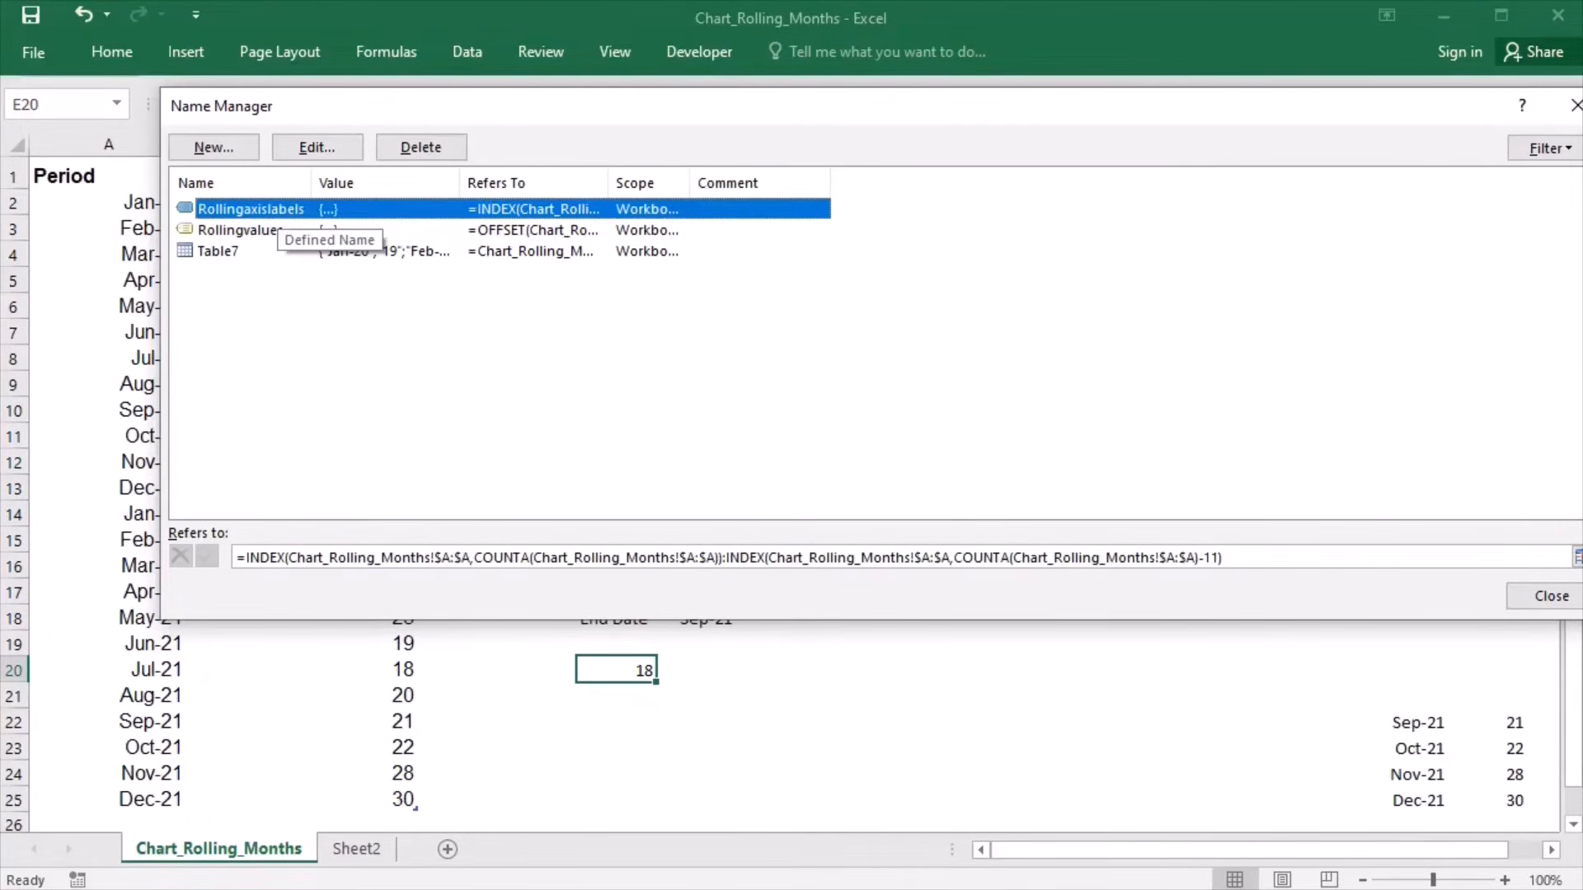
{"action": "left_click_drag", "start_coordinate": [248, 560], "coordinate": [1218, 577]}
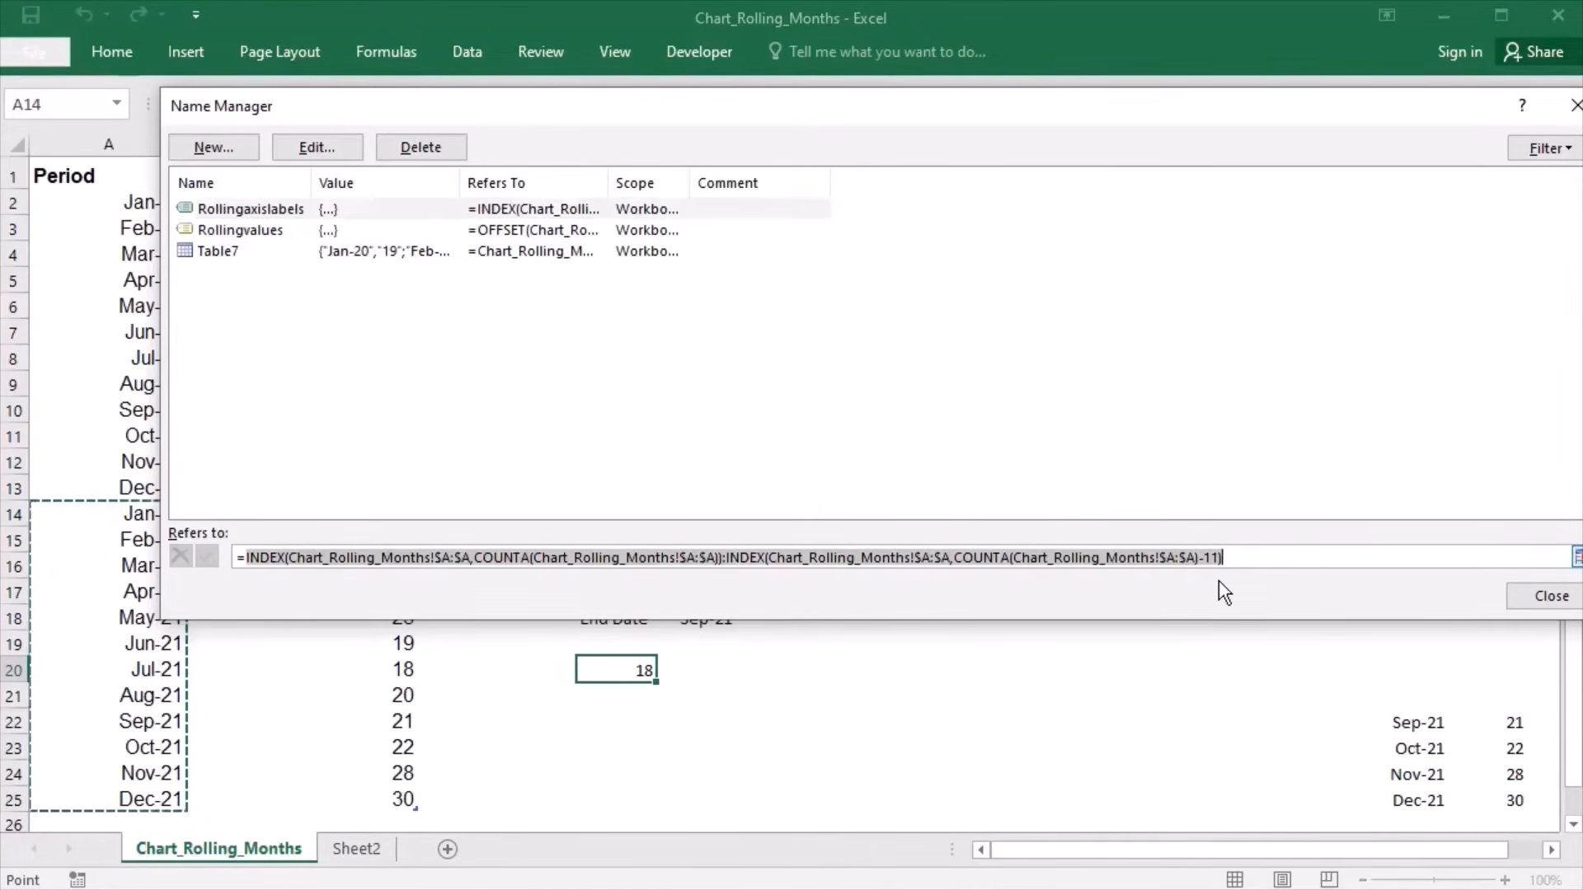
{"action": "key", "text": "BackSpace"}
{"action": "key", "text": "ctrl+v"}
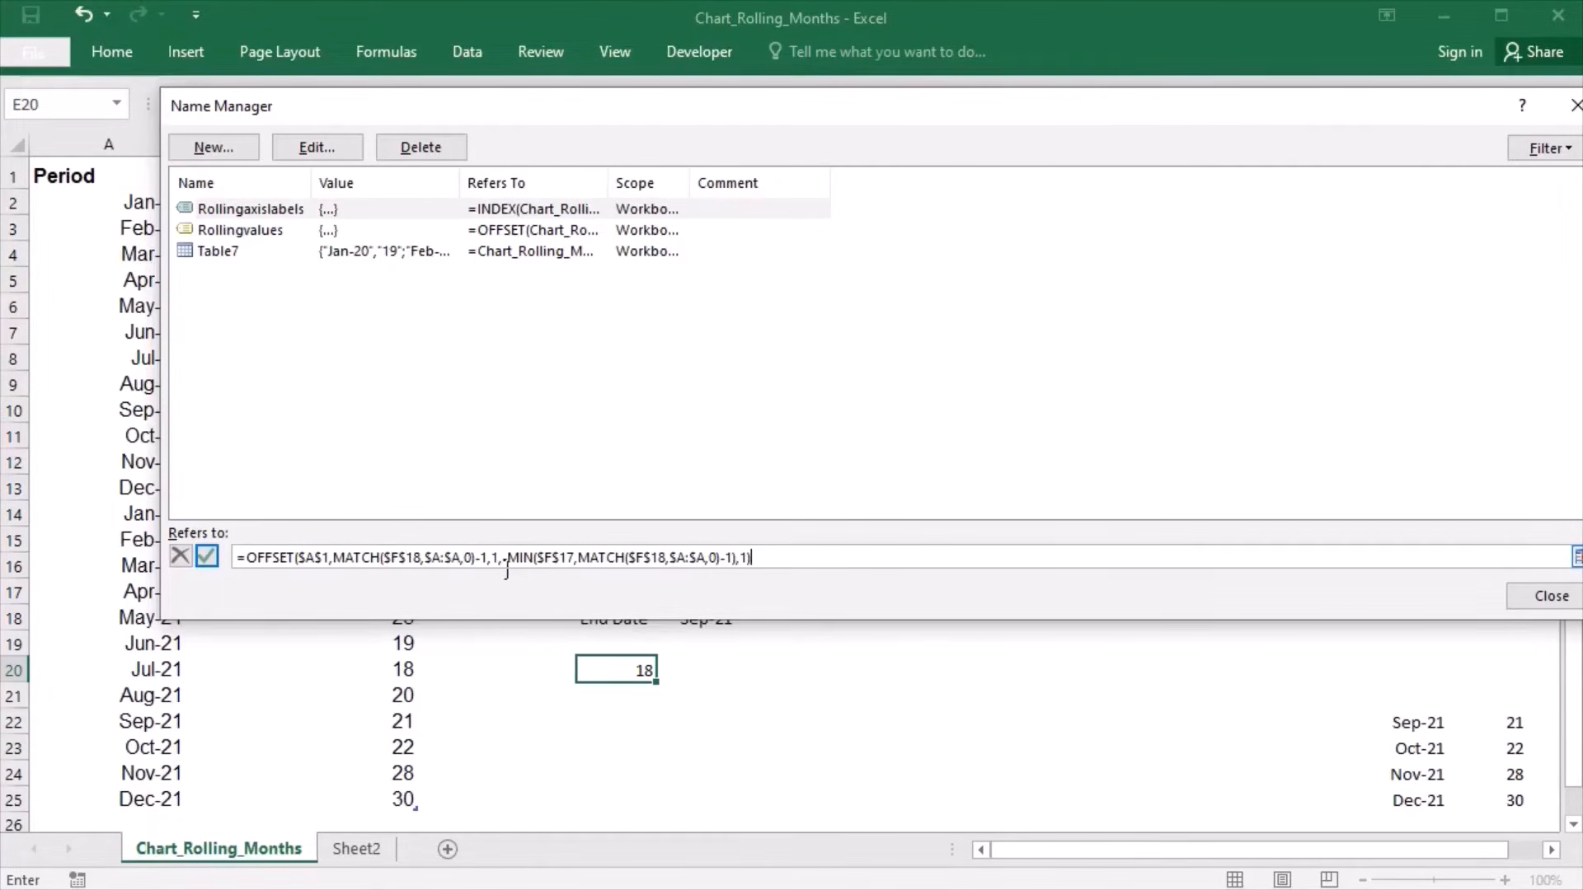
- Set the OFFSET column argument of Rollingaxislabels to 0, then close the name list and save the changed reference
{"action": "key", "text": "BackSpace"}
{"action": "type", "text": "0"}
{"action": "left_click", "coordinate": [1538, 604]}
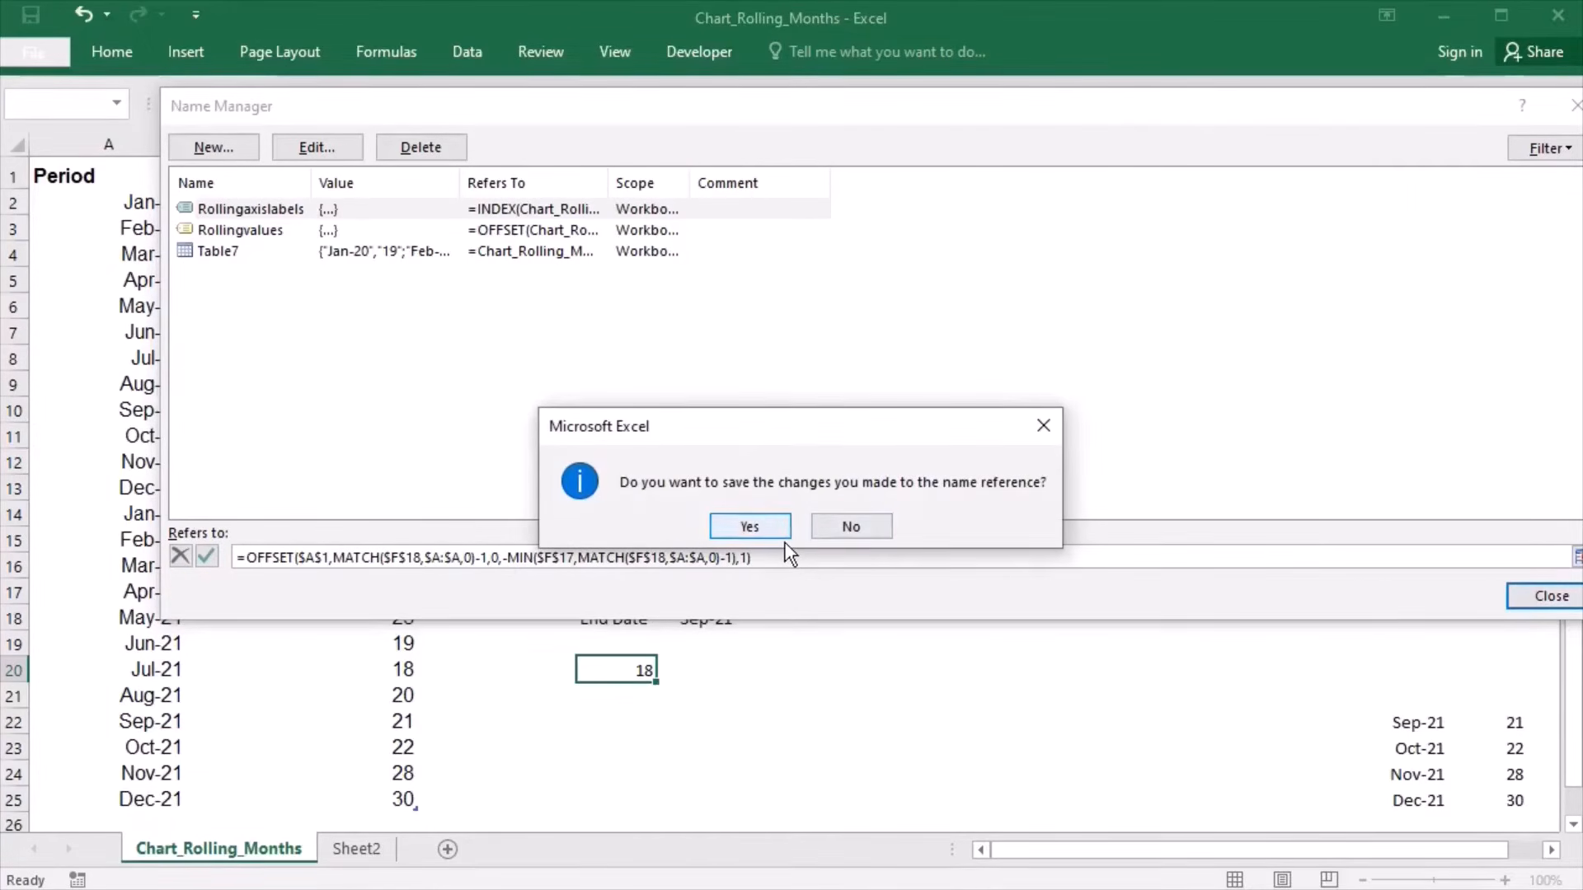
{"action": "left_click", "coordinate": [781, 536]}
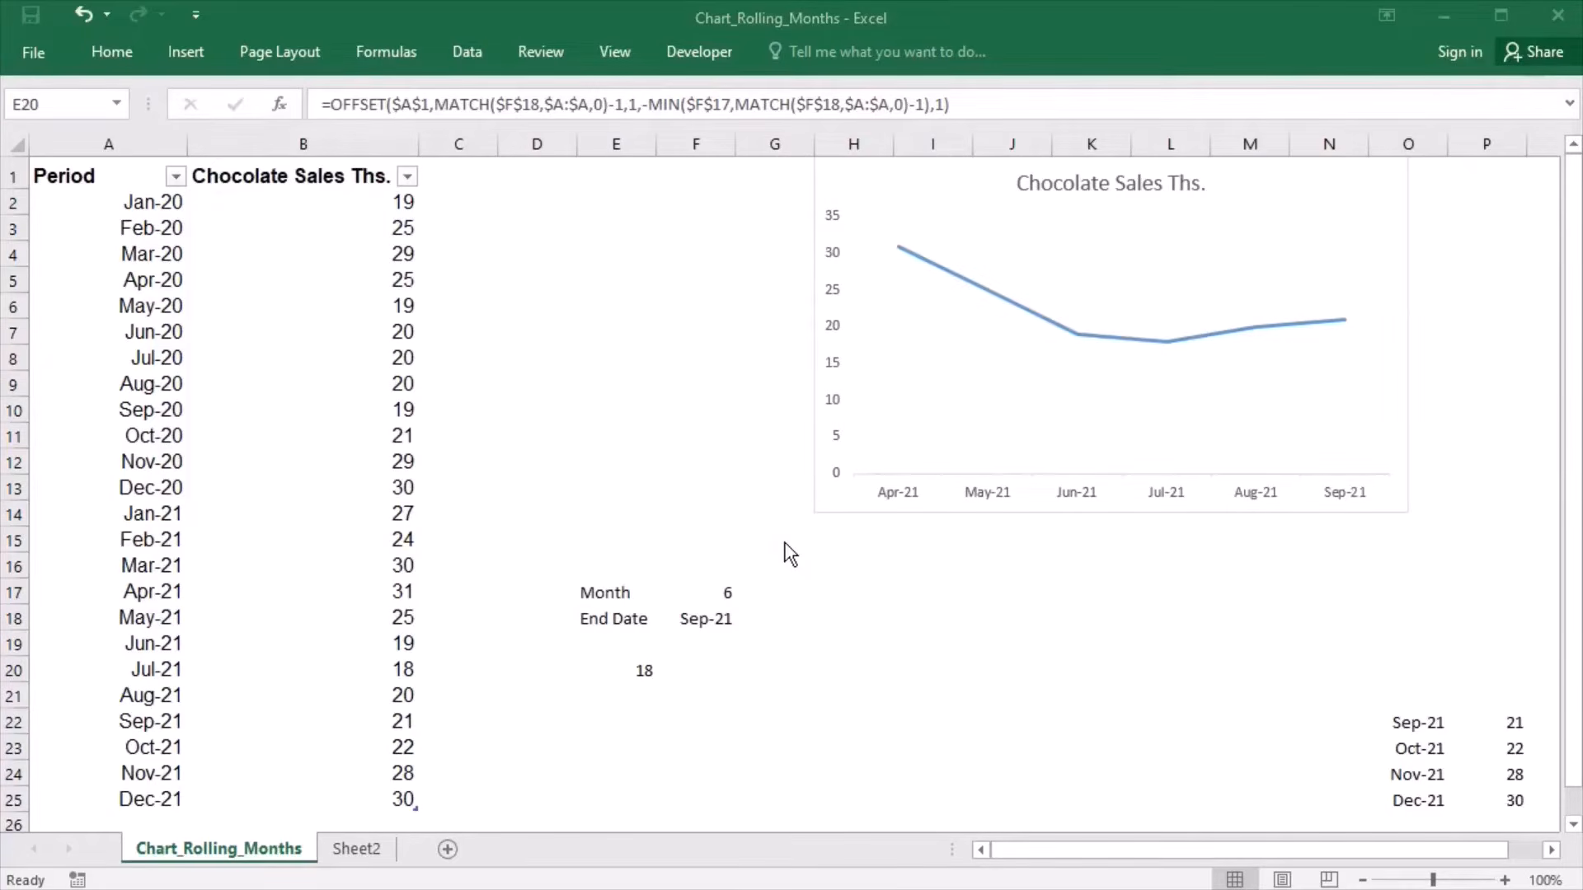
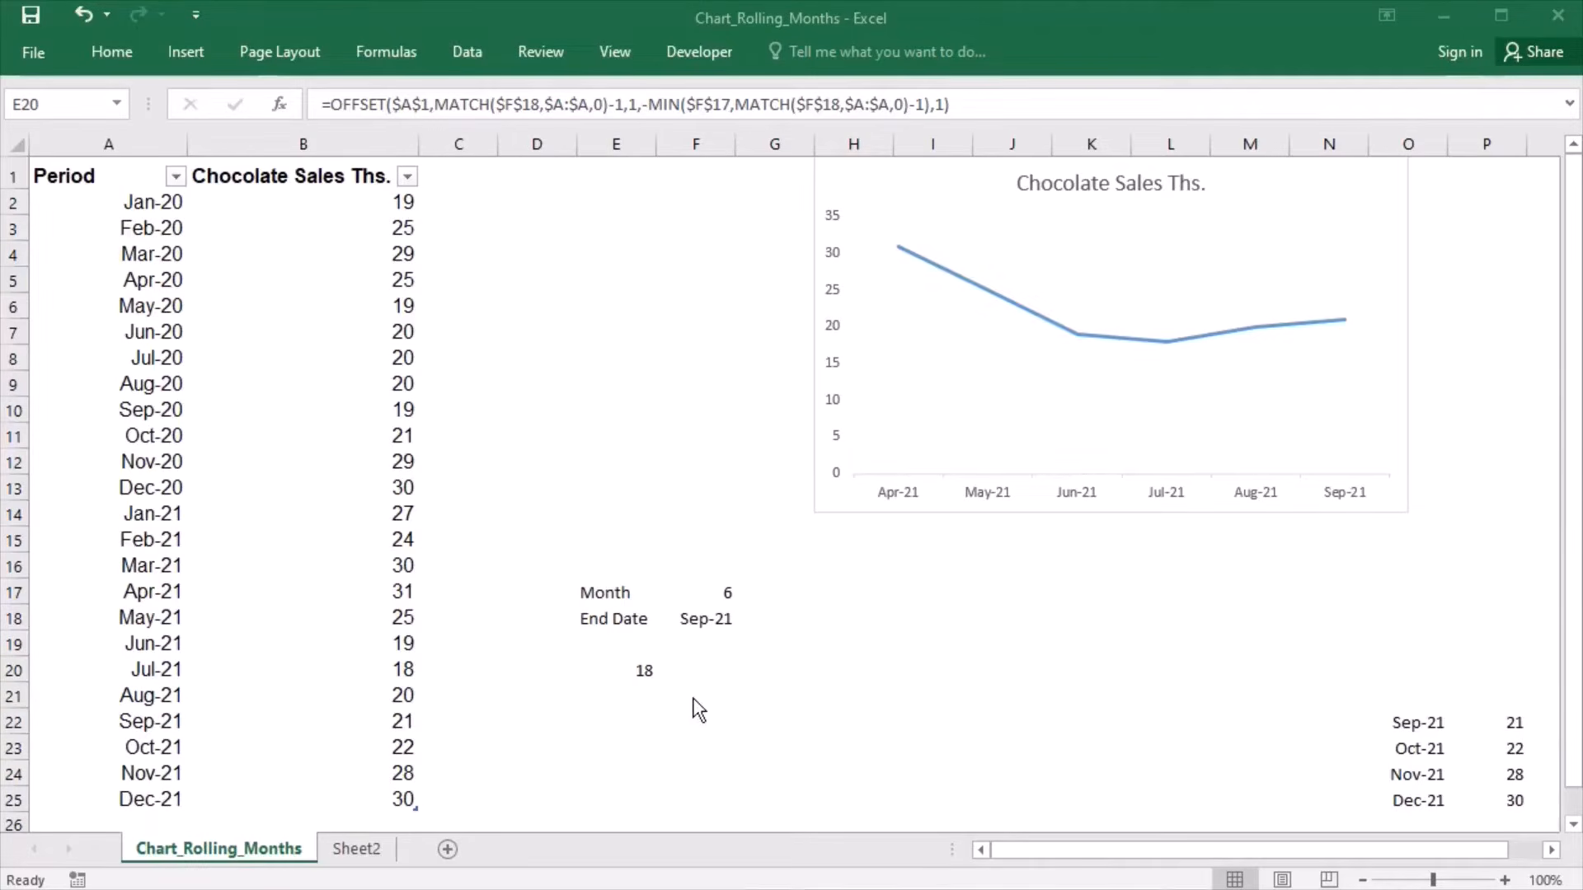
- Clear the OFFSET formula from cell E20
{"action": "left_click", "coordinate": [636, 679]}
{"action": "key", "text": "BackSpace"}
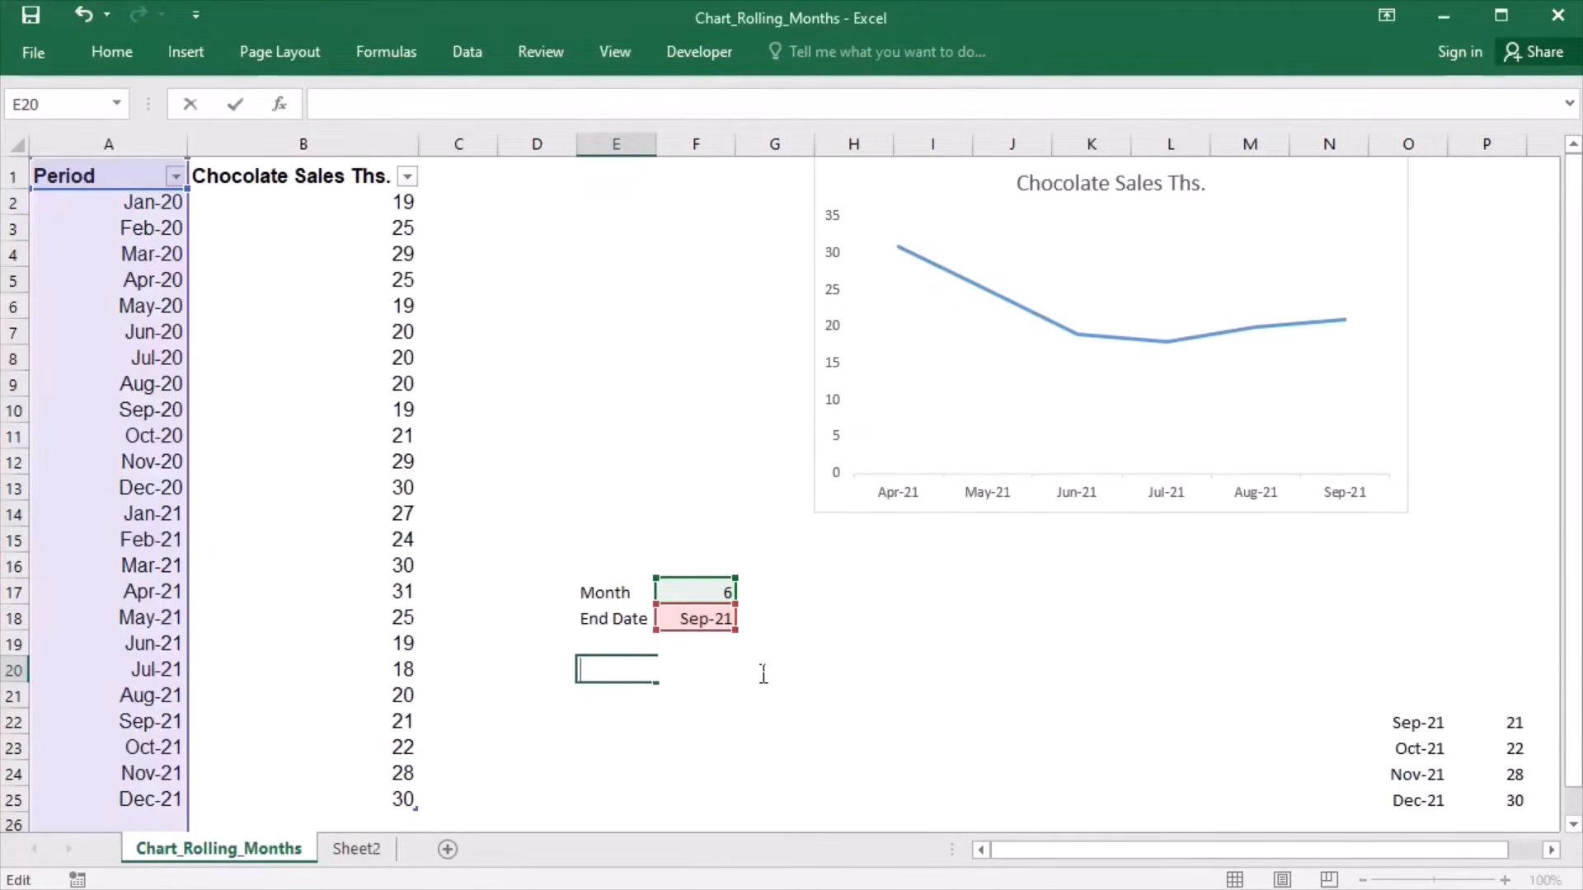
{"action": "left_click", "coordinate": [876, 600]}
- Test the dynamic chart by setting the End Date in F18 to Jul-21 and the Month in F17 to 3
{"action": "left_click", "coordinate": [701, 626]}
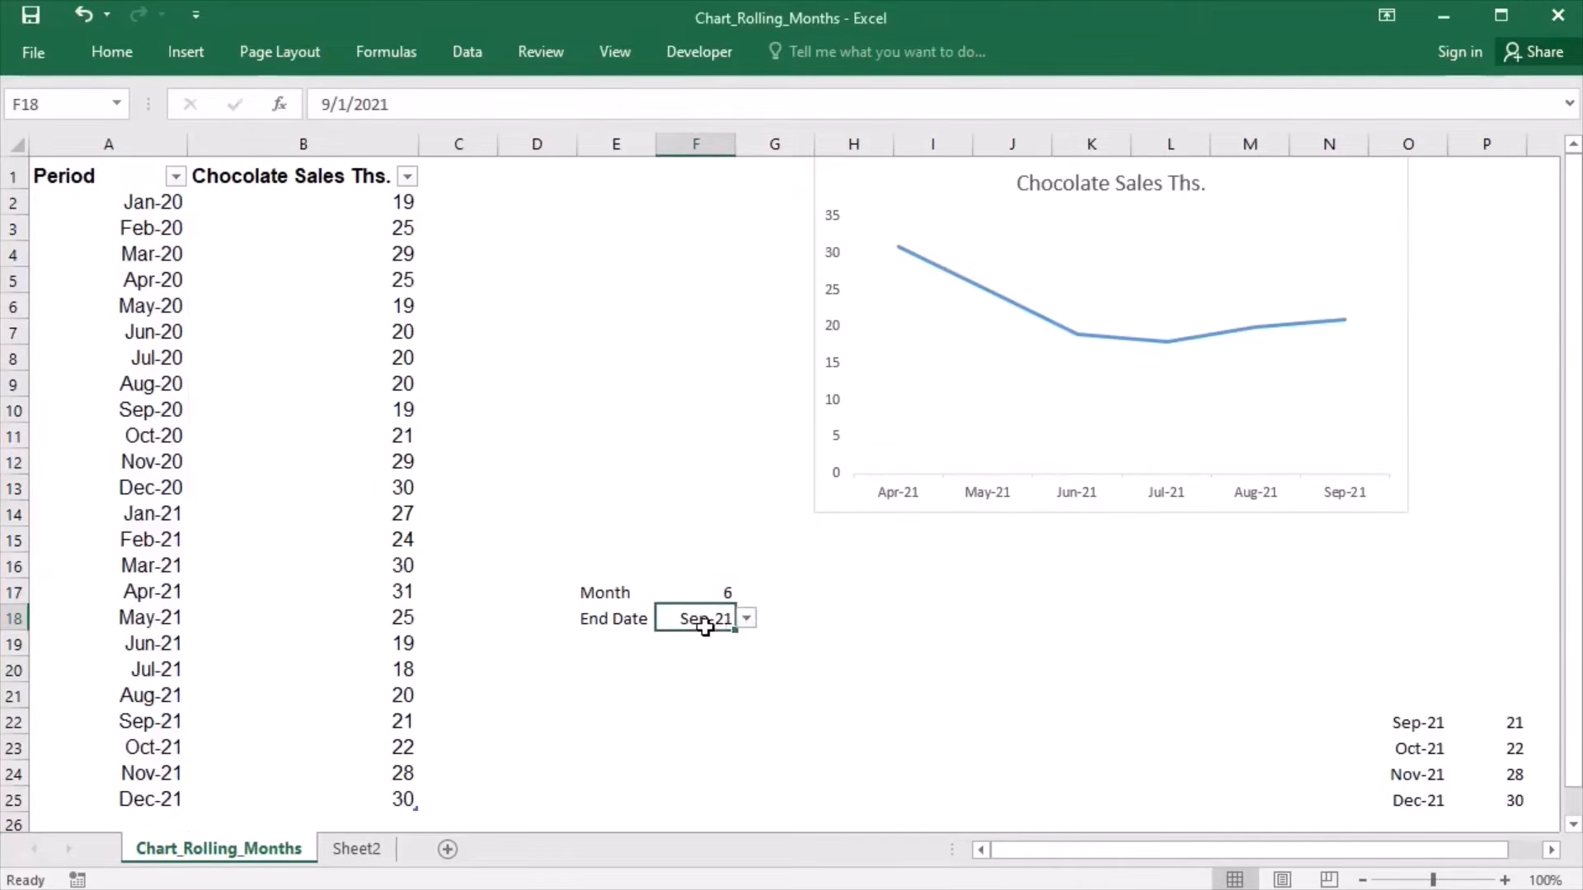
{"action": "left_click", "coordinate": [748, 620]}
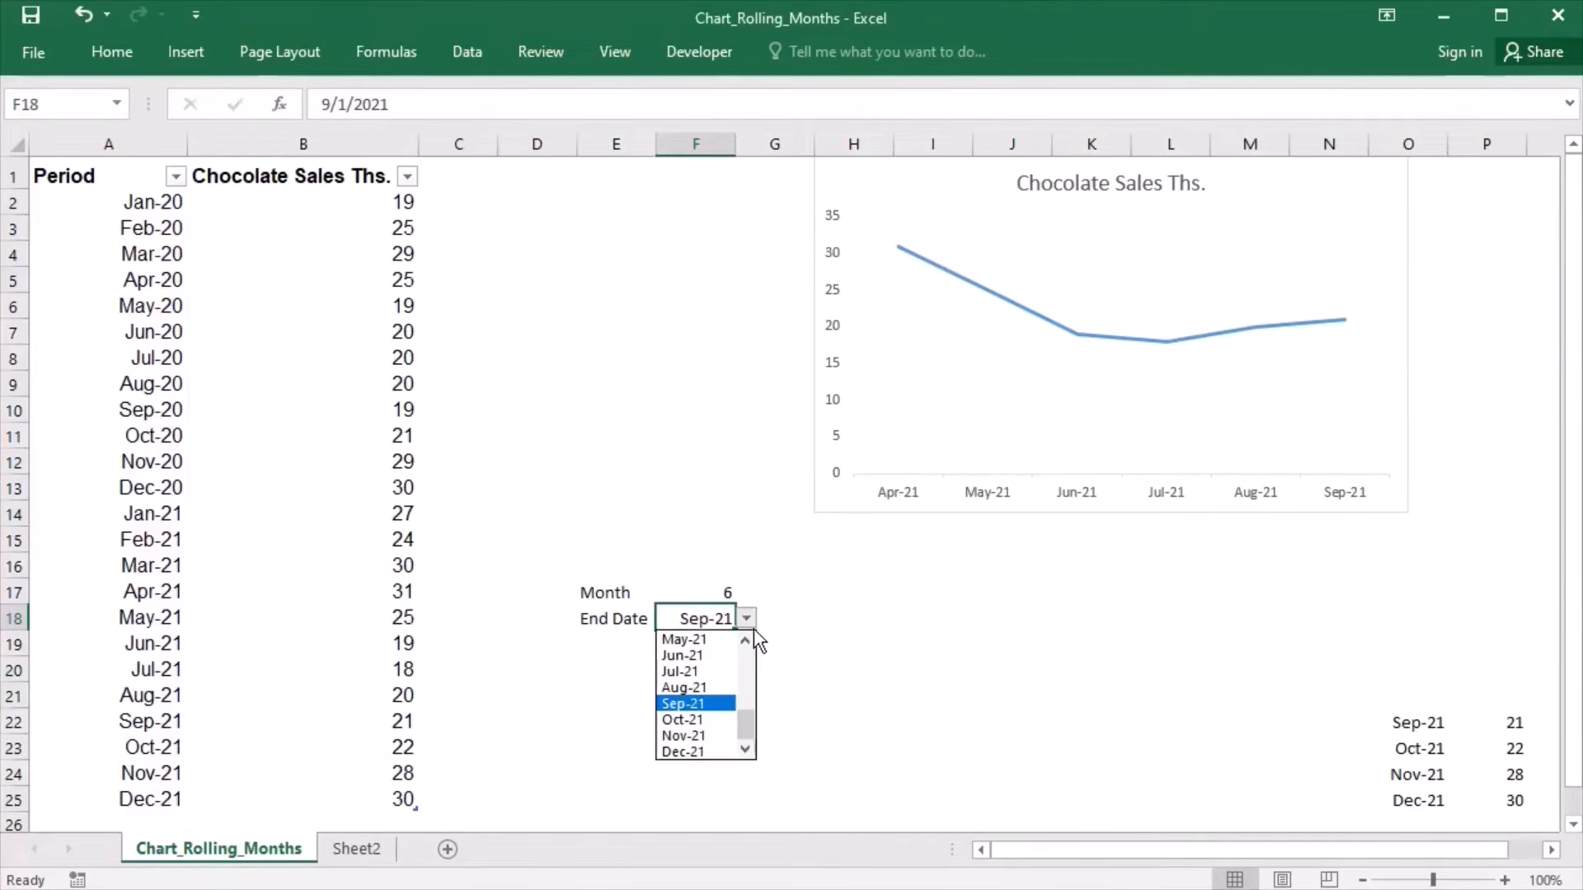
{"action": "left_click", "coordinate": [691, 672]}
{"action": "left_click", "coordinate": [699, 596]}
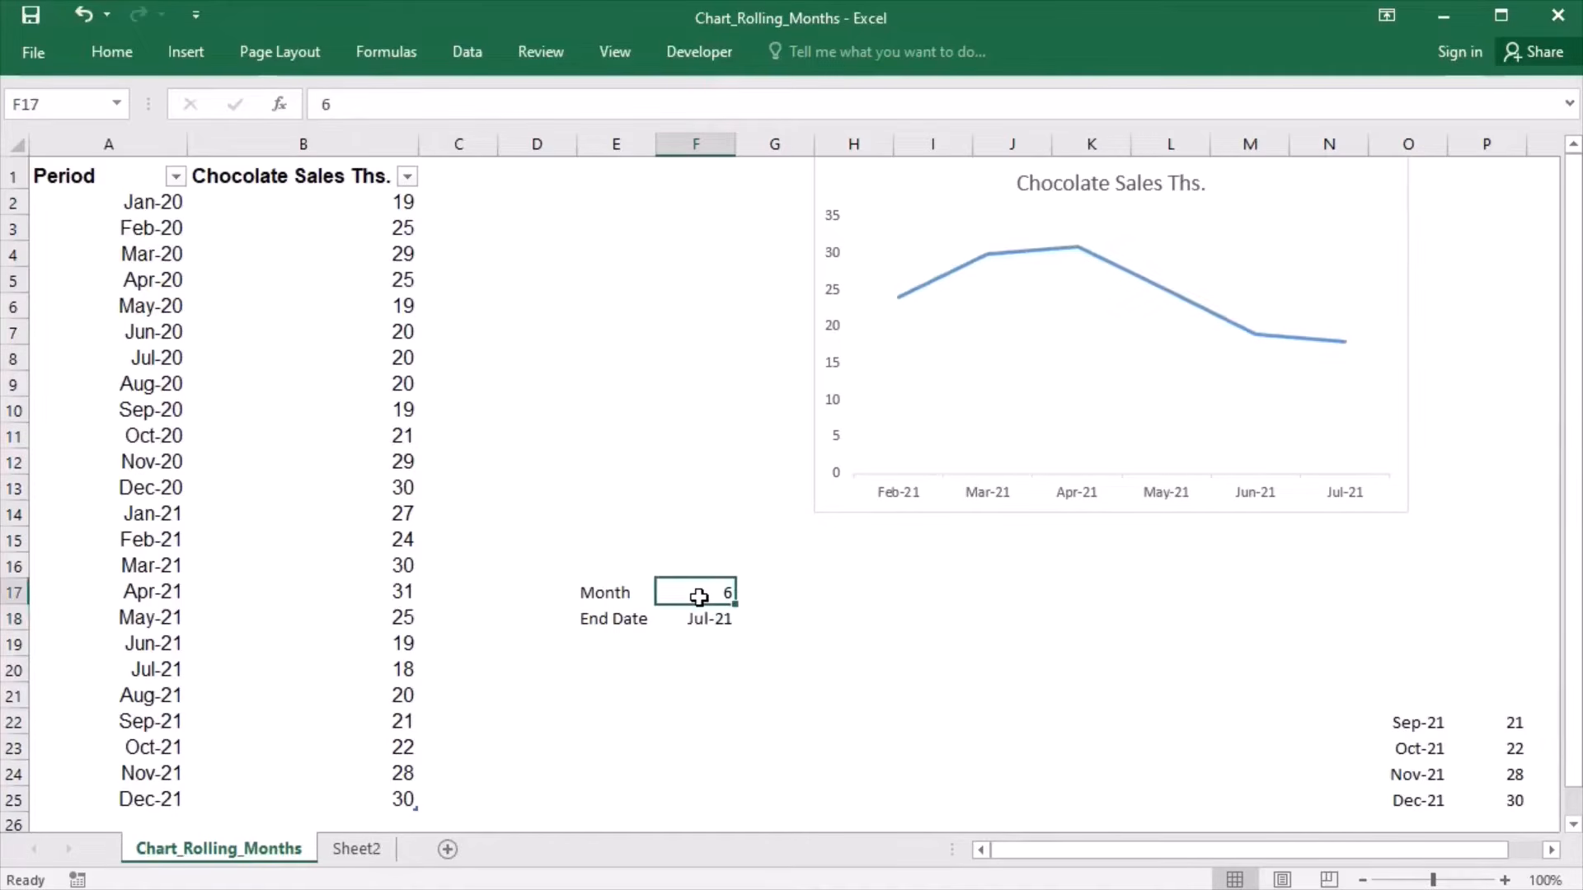
{"action": "type", "text": "3"}
{"action": "left_click", "coordinate": [751, 689]}
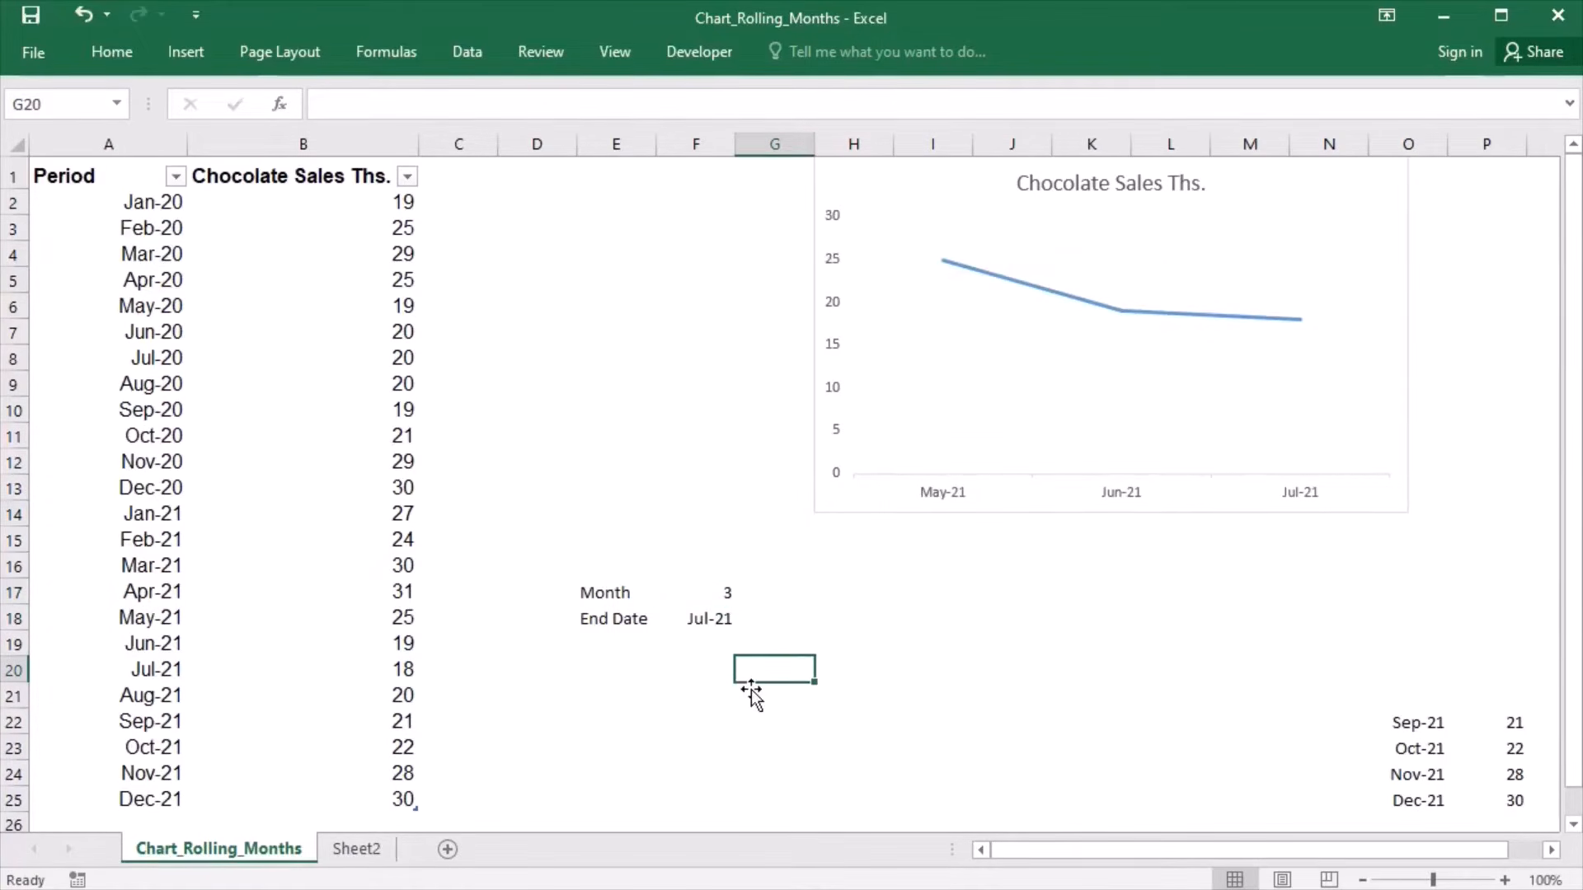
- Test the chart with the Month in F17 set to 12 and the End Date in F18 set to Dec-21
{"action": "left_click", "coordinate": [699, 593]}
{"action": "type", "text": "12"}
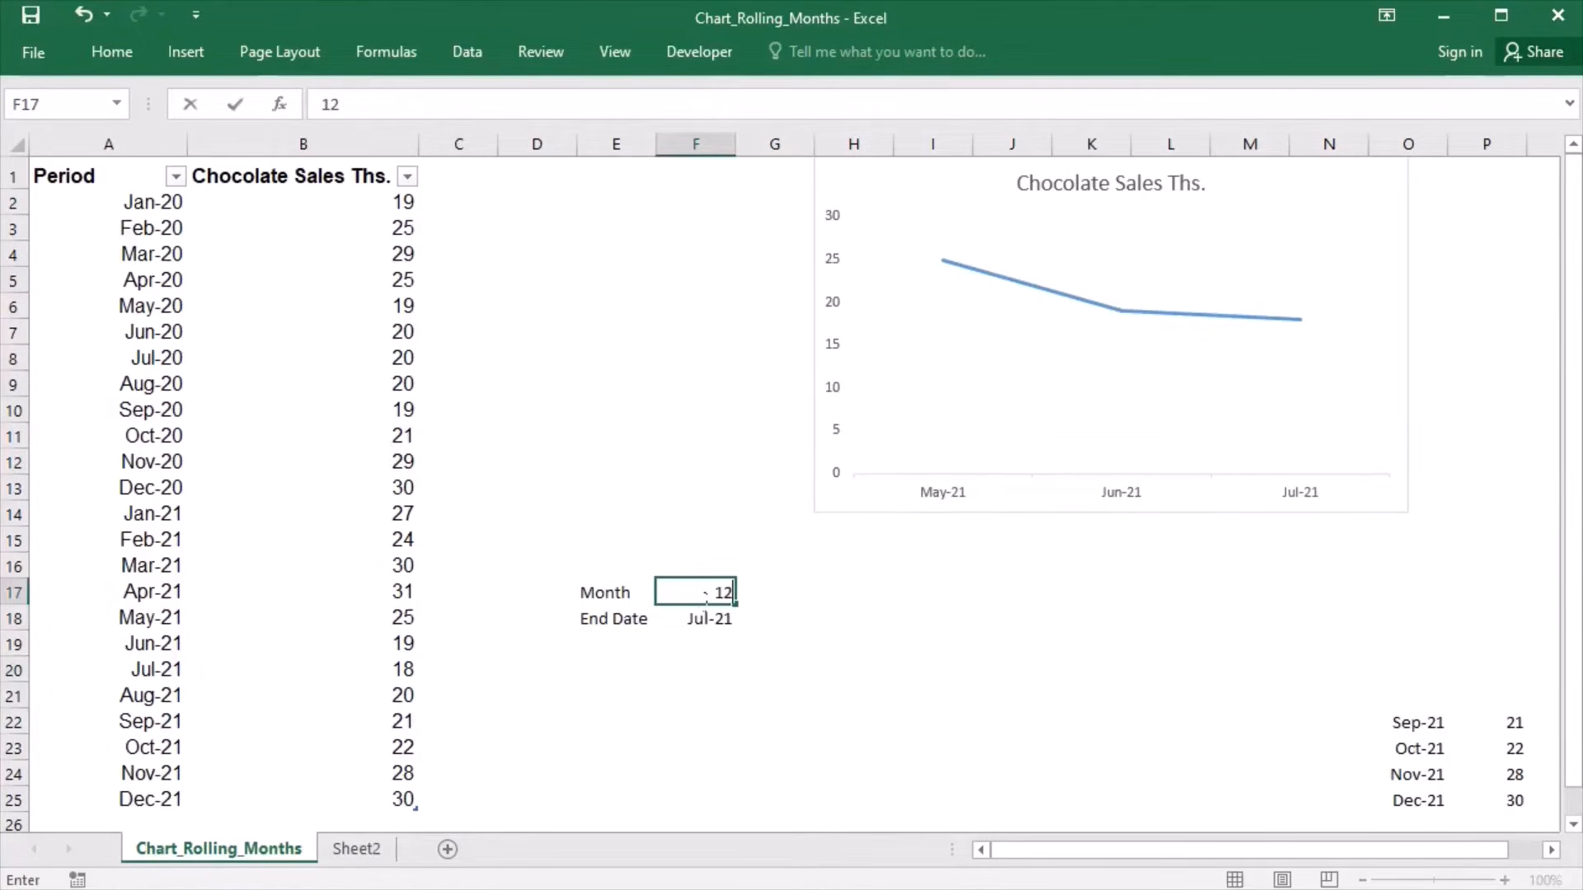
{"action": "left_click", "coordinate": [722, 644]}
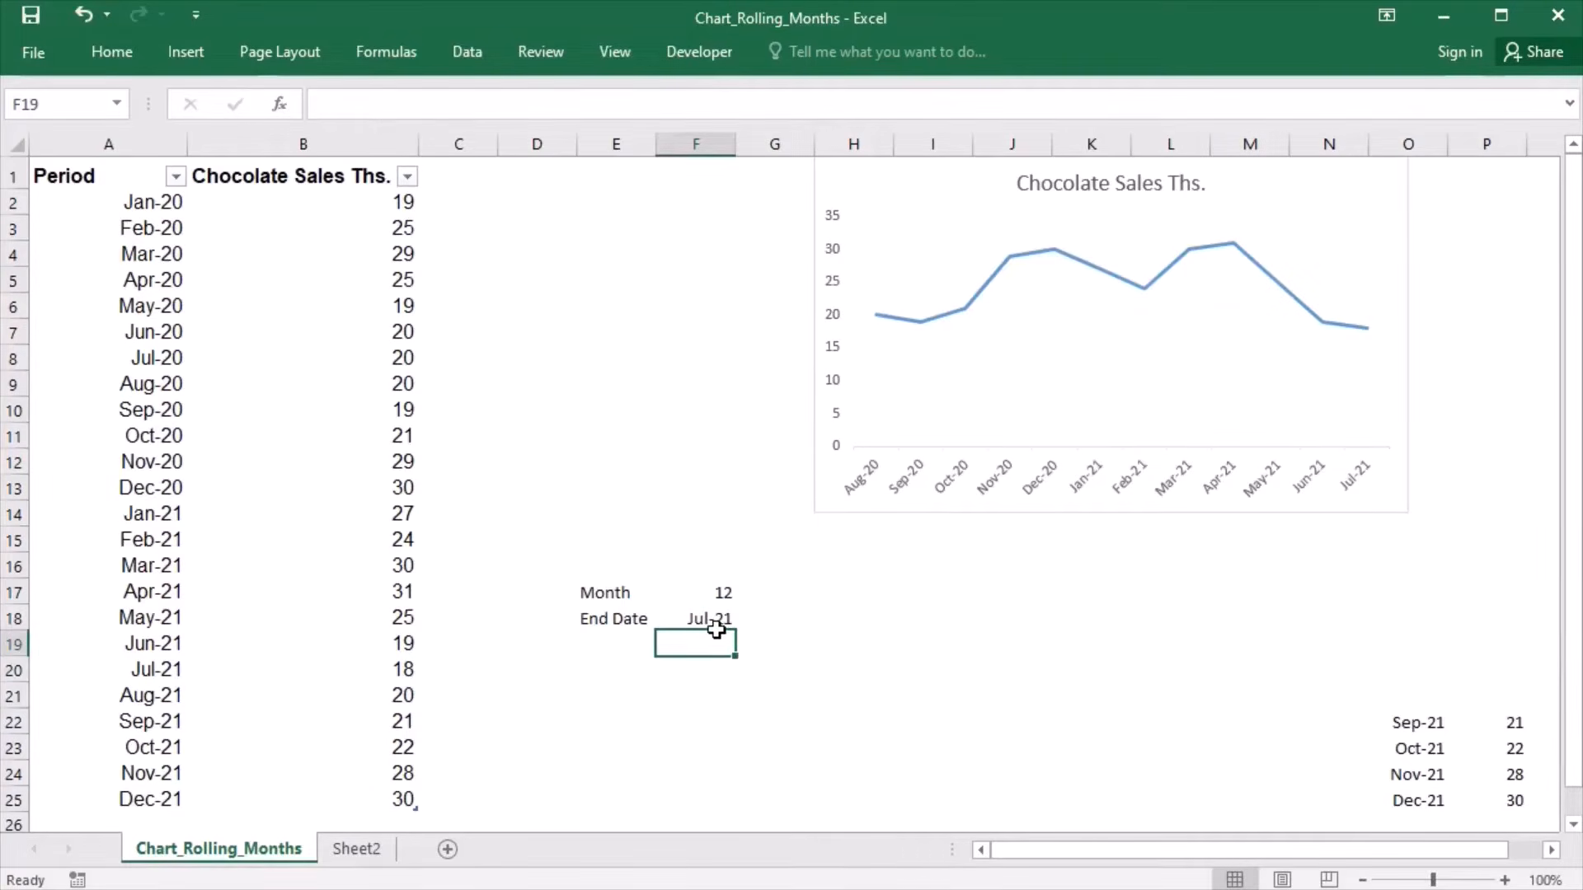
{"action": "left_click", "coordinate": [727, 628]}
{"action": "left_click", "coordinate": [746, 619]}
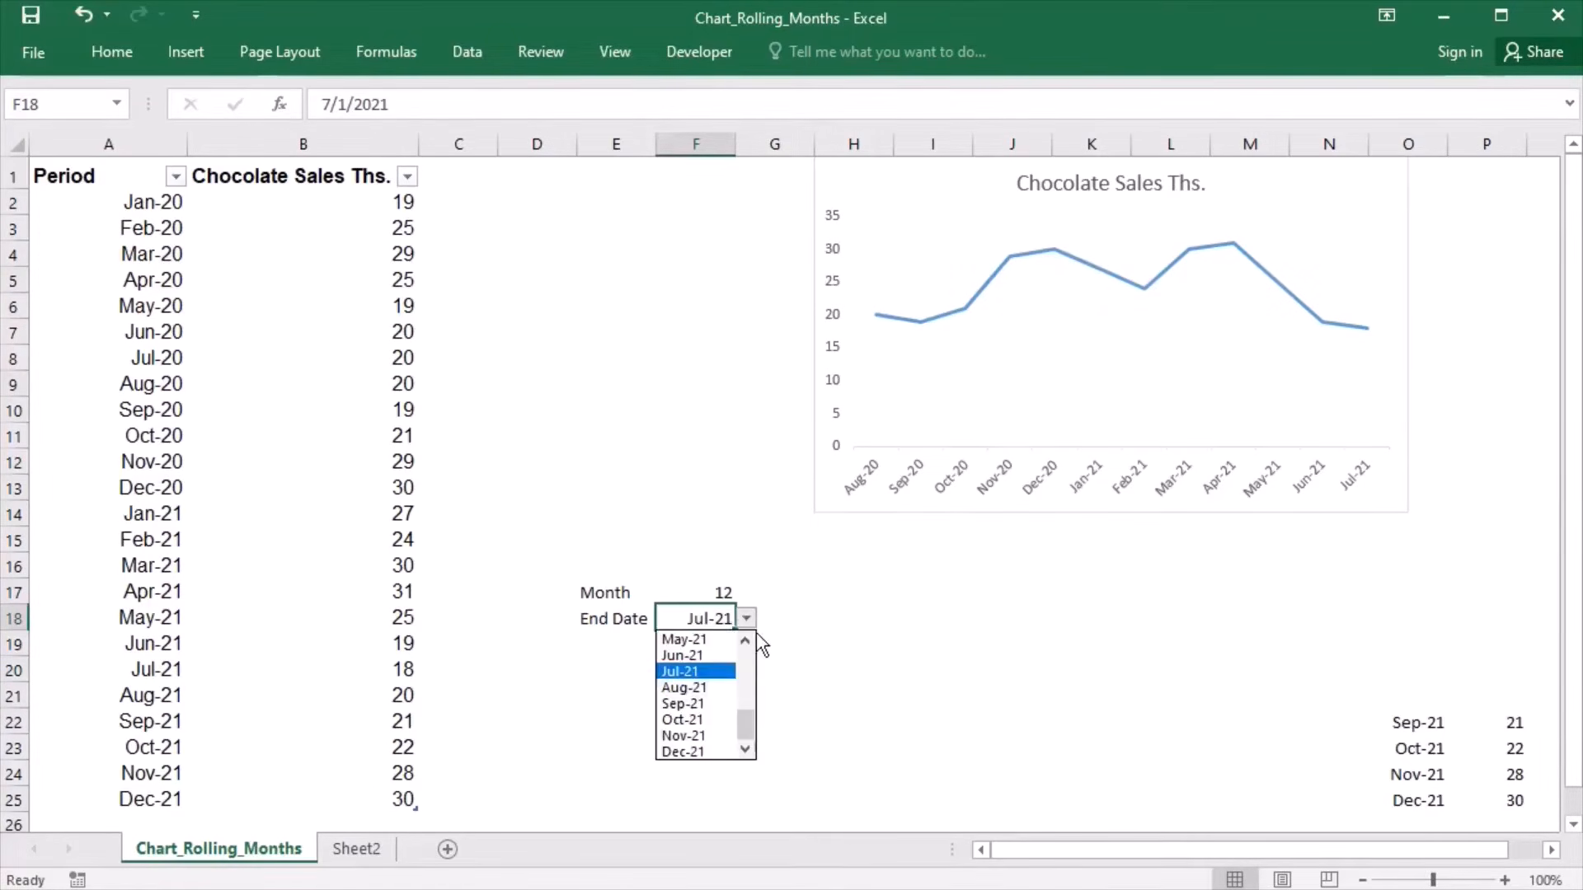
{"action": "left_click", "coordinate": [697, 751]}
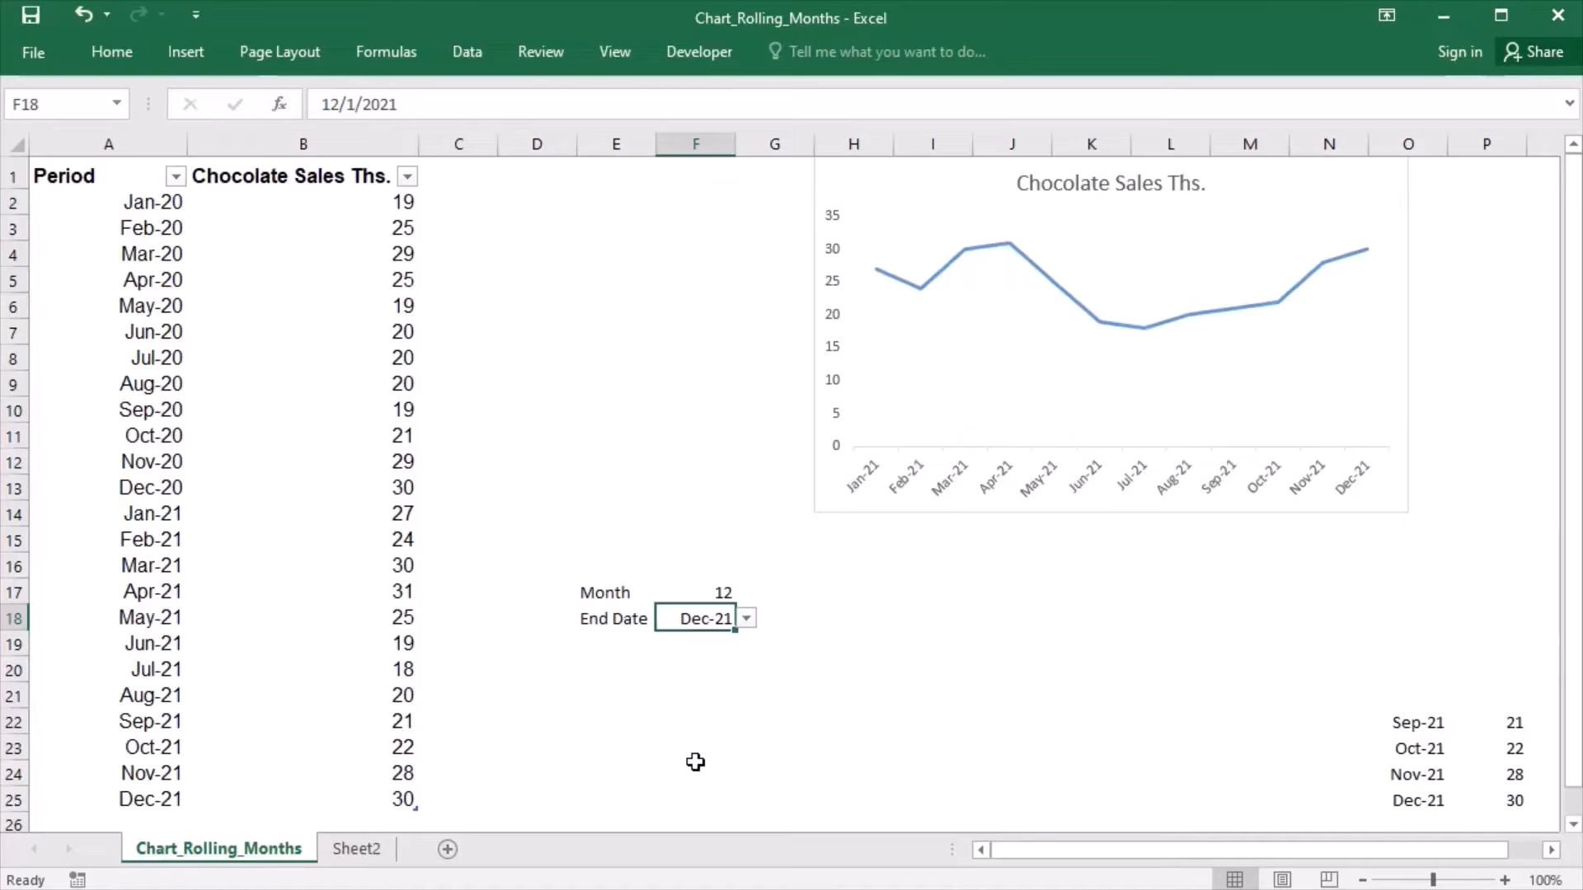
- Set the month count in F17 to 4 and change its label in E17 to Months
{"action": "left_click", "coordinate": [705, 597]}
{"action": "type", "text": "4"}
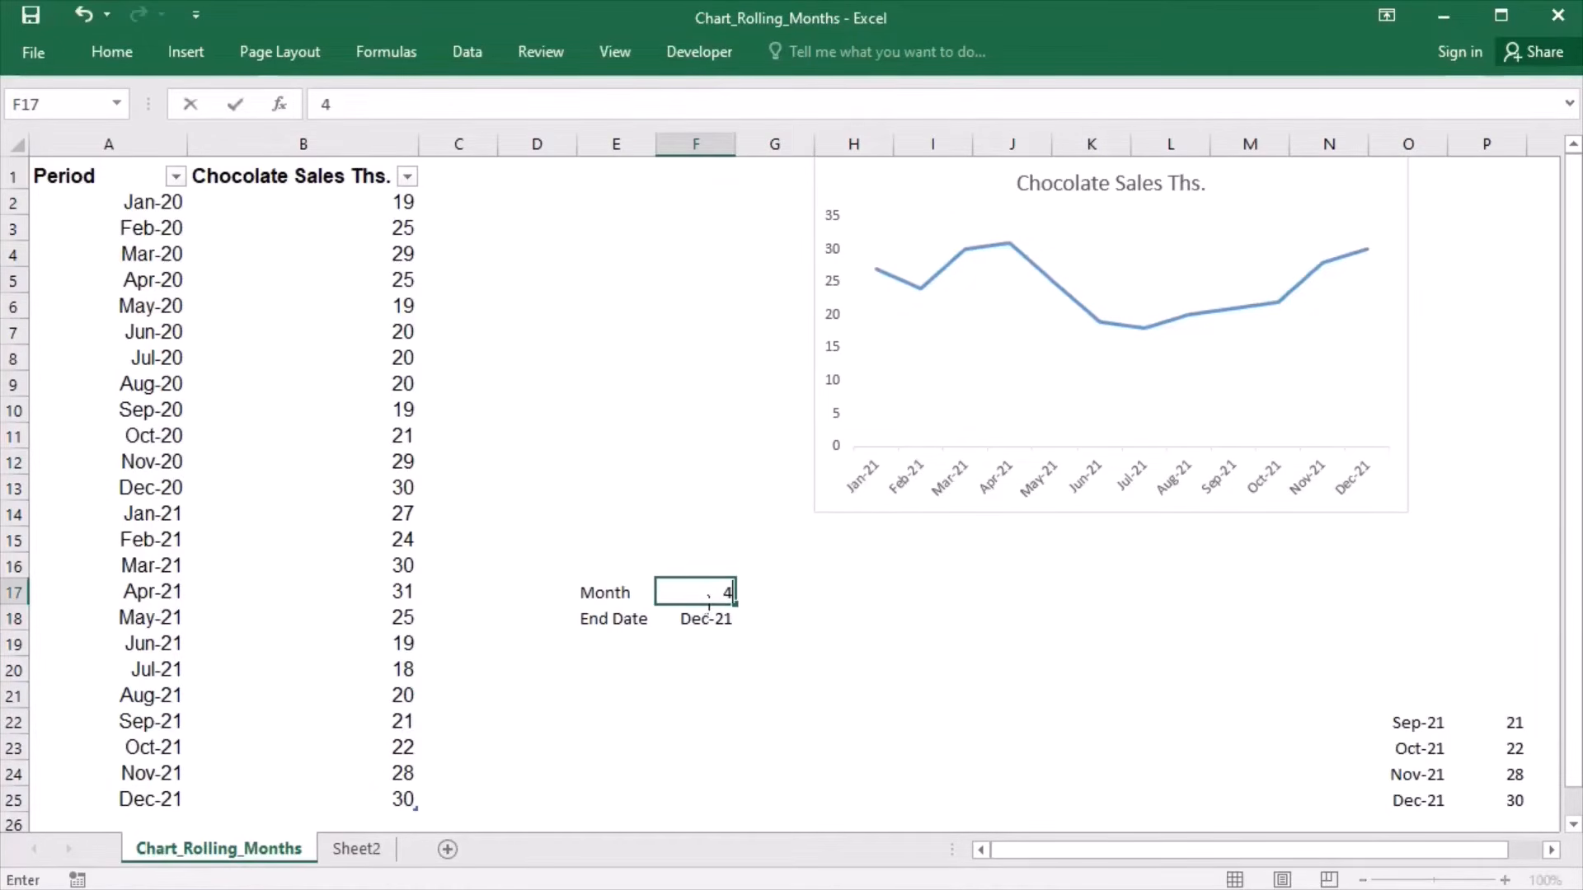
{"action": "left_click", "coordinate": [712, 724]}
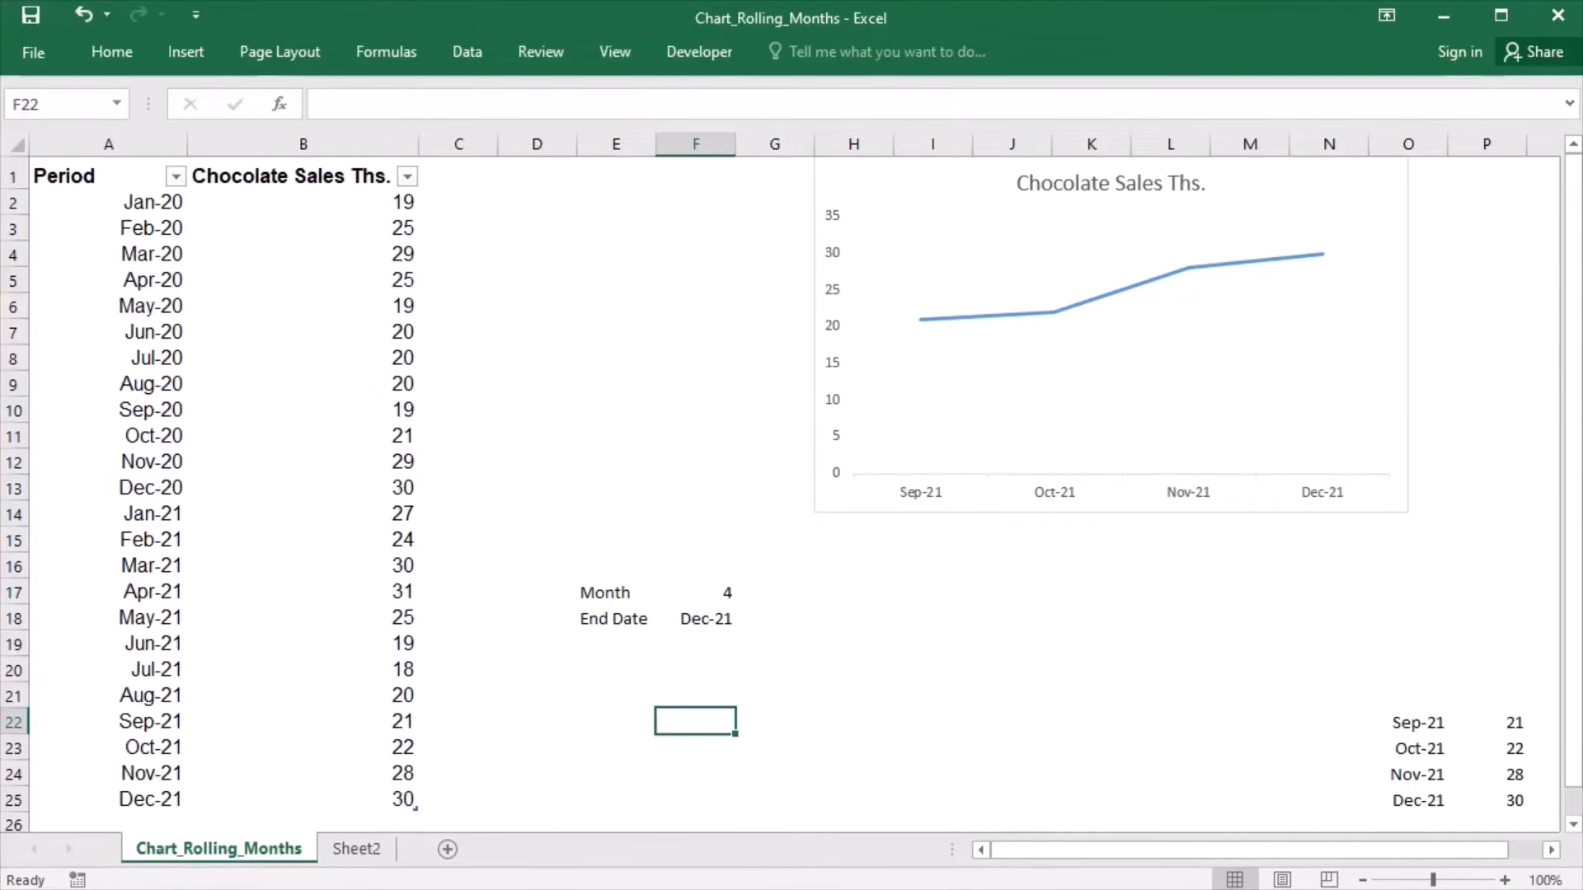
{"action": "double_click", "coordinate": [653, 602]}
{"action": "type", "text": "s"}
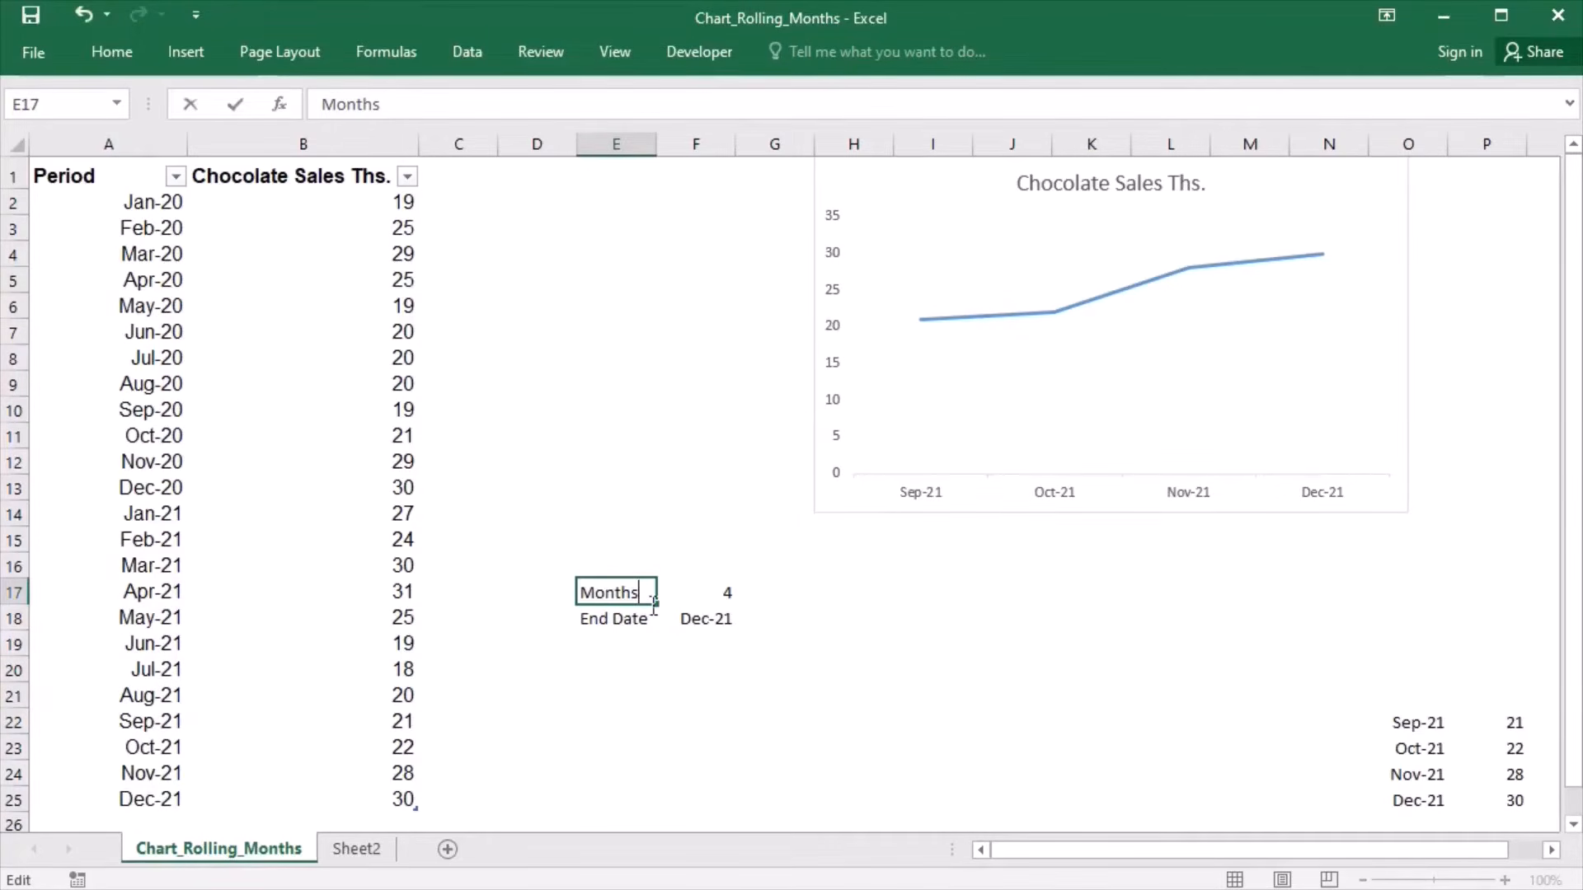
- Set the End Date in F18 to Feb-20 from its list of periods
{"action": "left_click", "coordinate": [714, 624]}
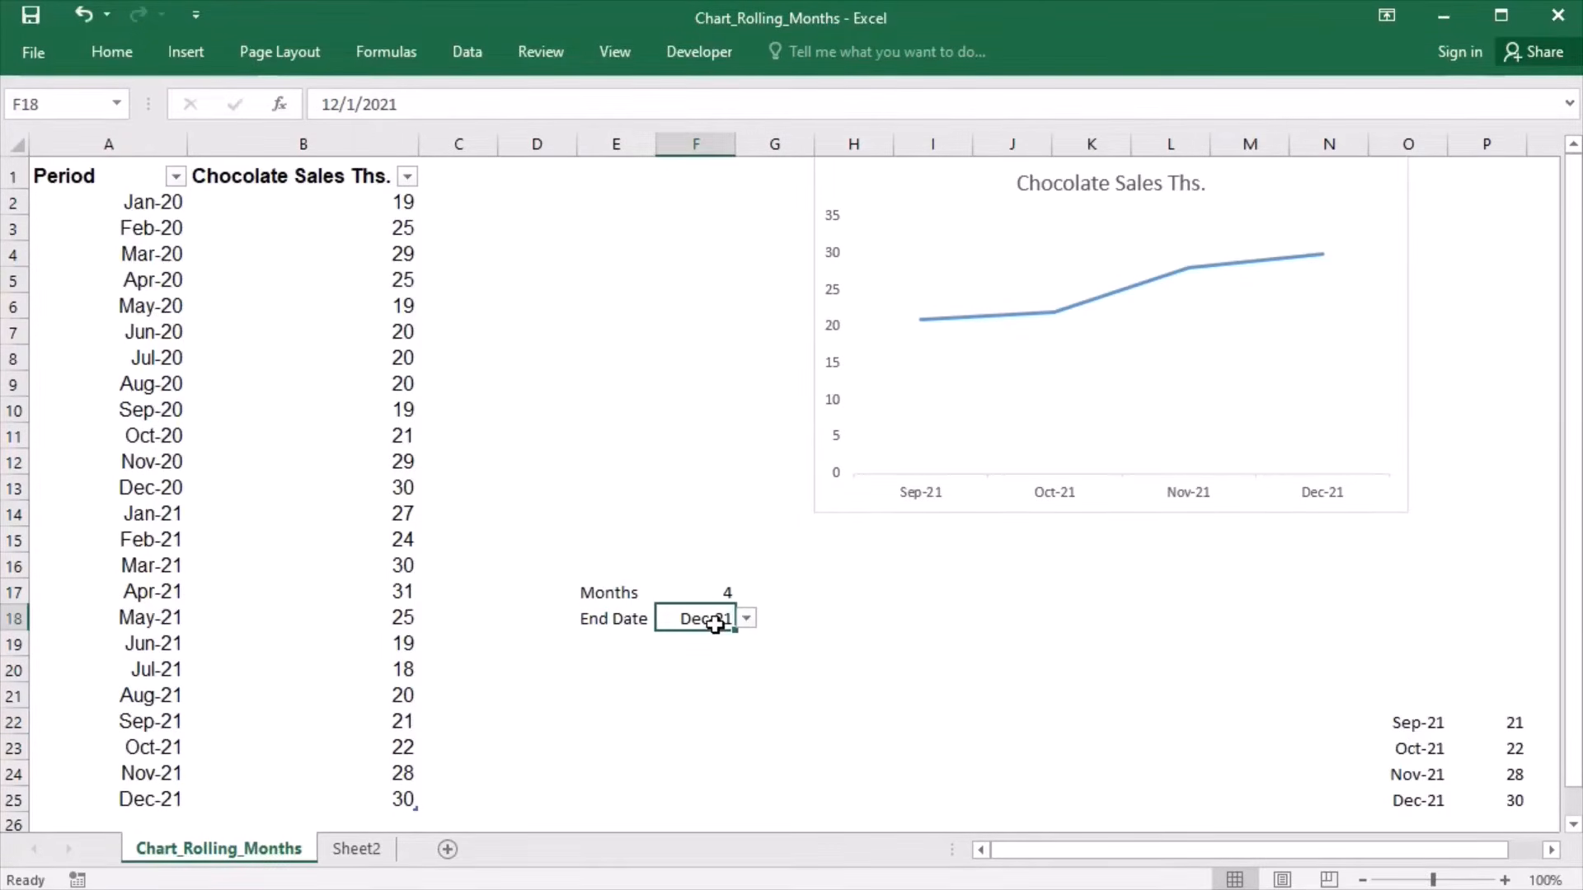
{"action": "left_click", "coordinate": [747, 619]}
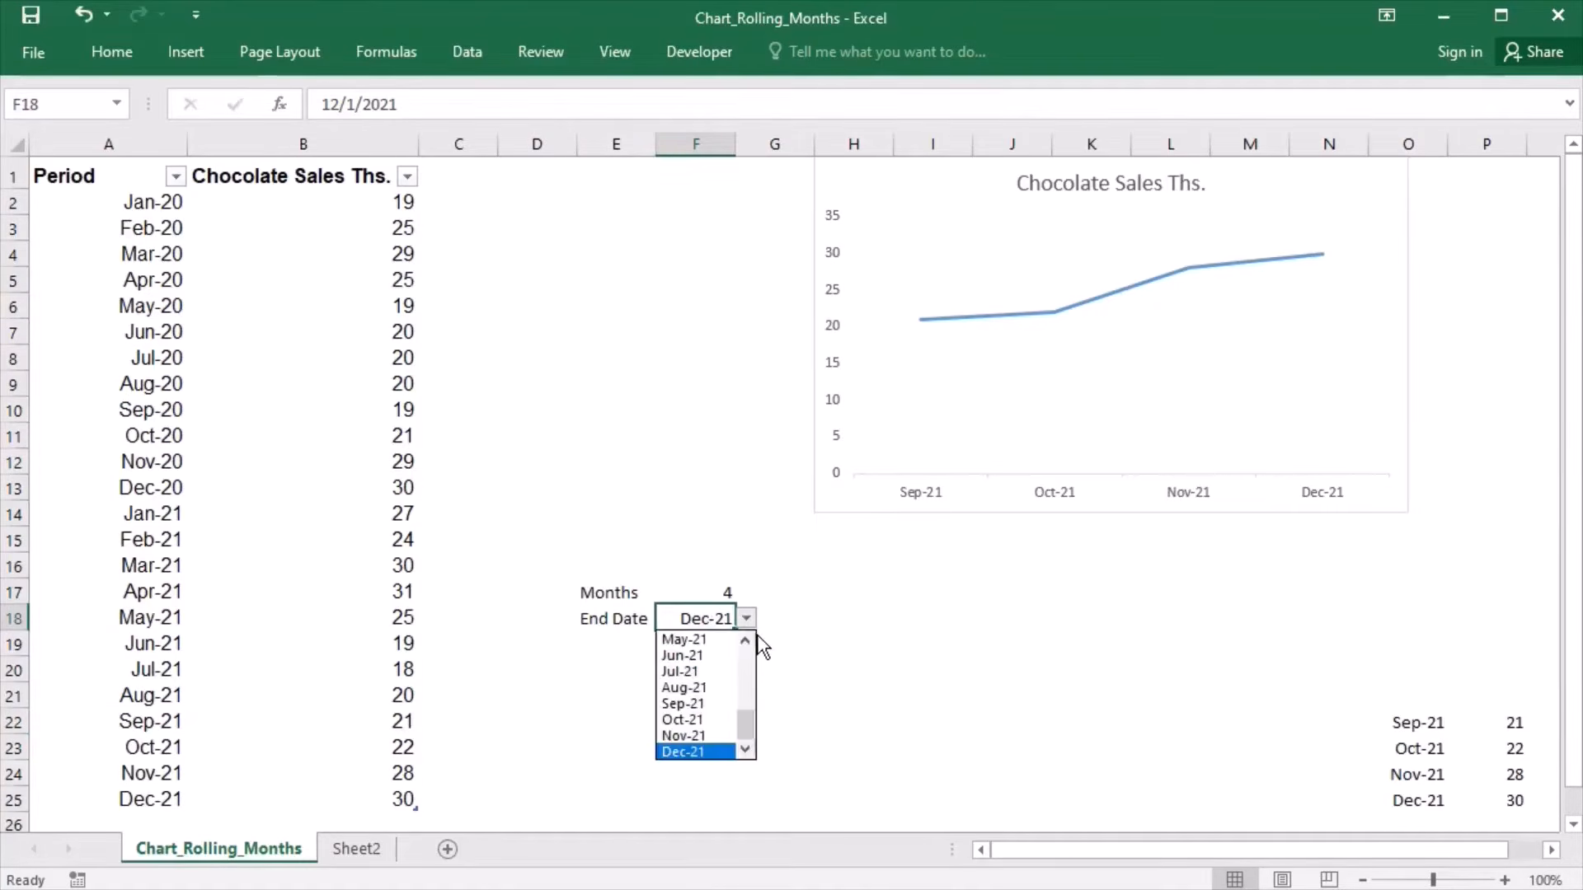
{"action": "left_click_drag", "start_coordinate": [746, 728], "coordinate": [756, 659]}
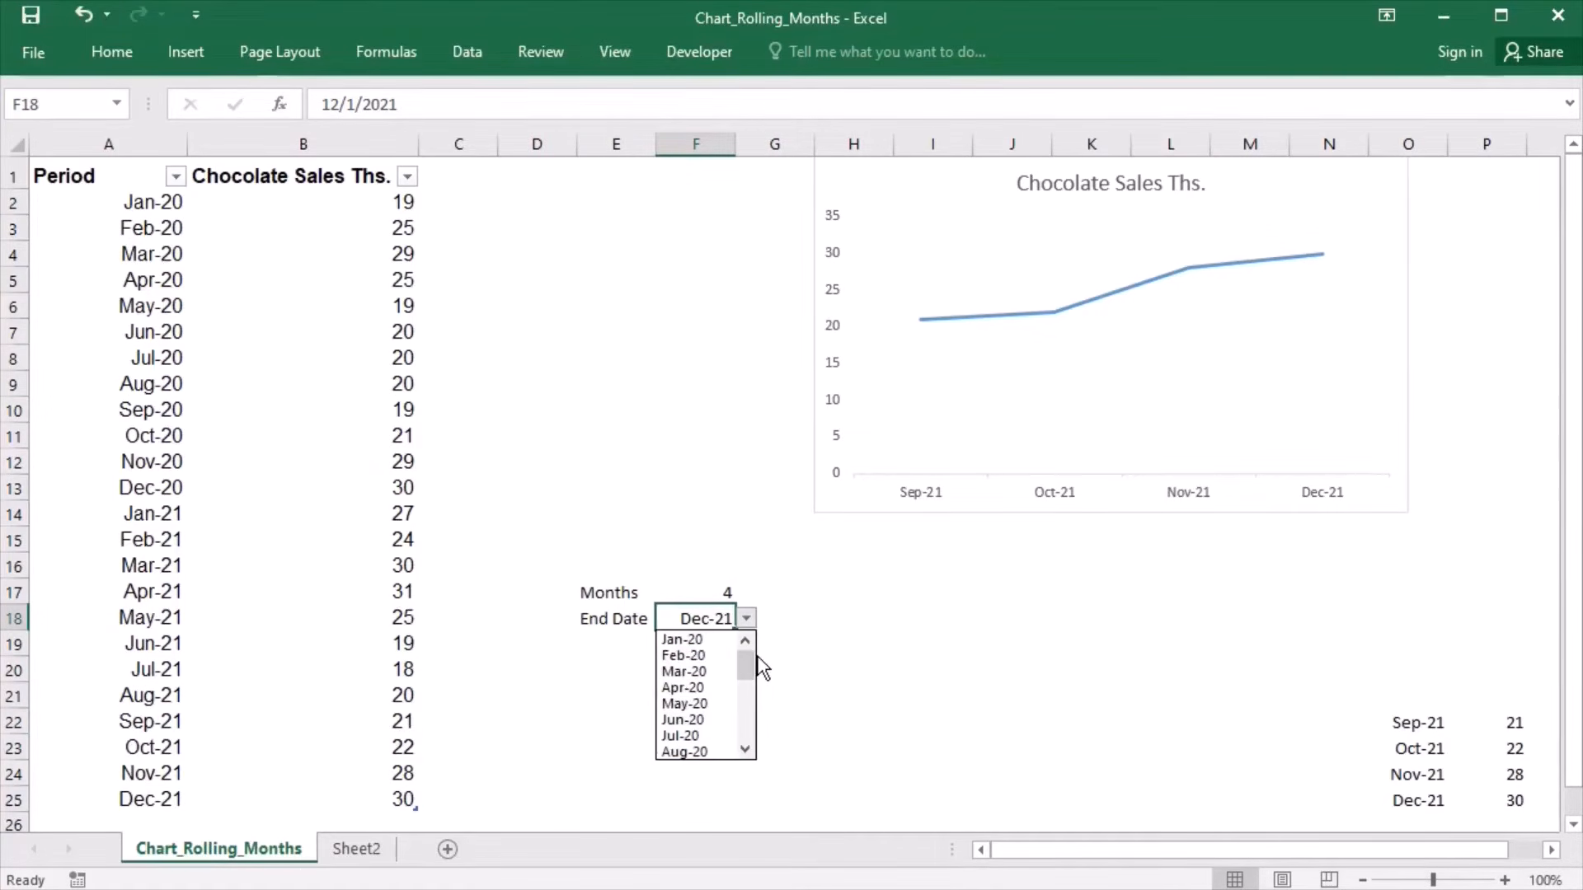
{"action": "left_click", "coordinate": [705, 657]}
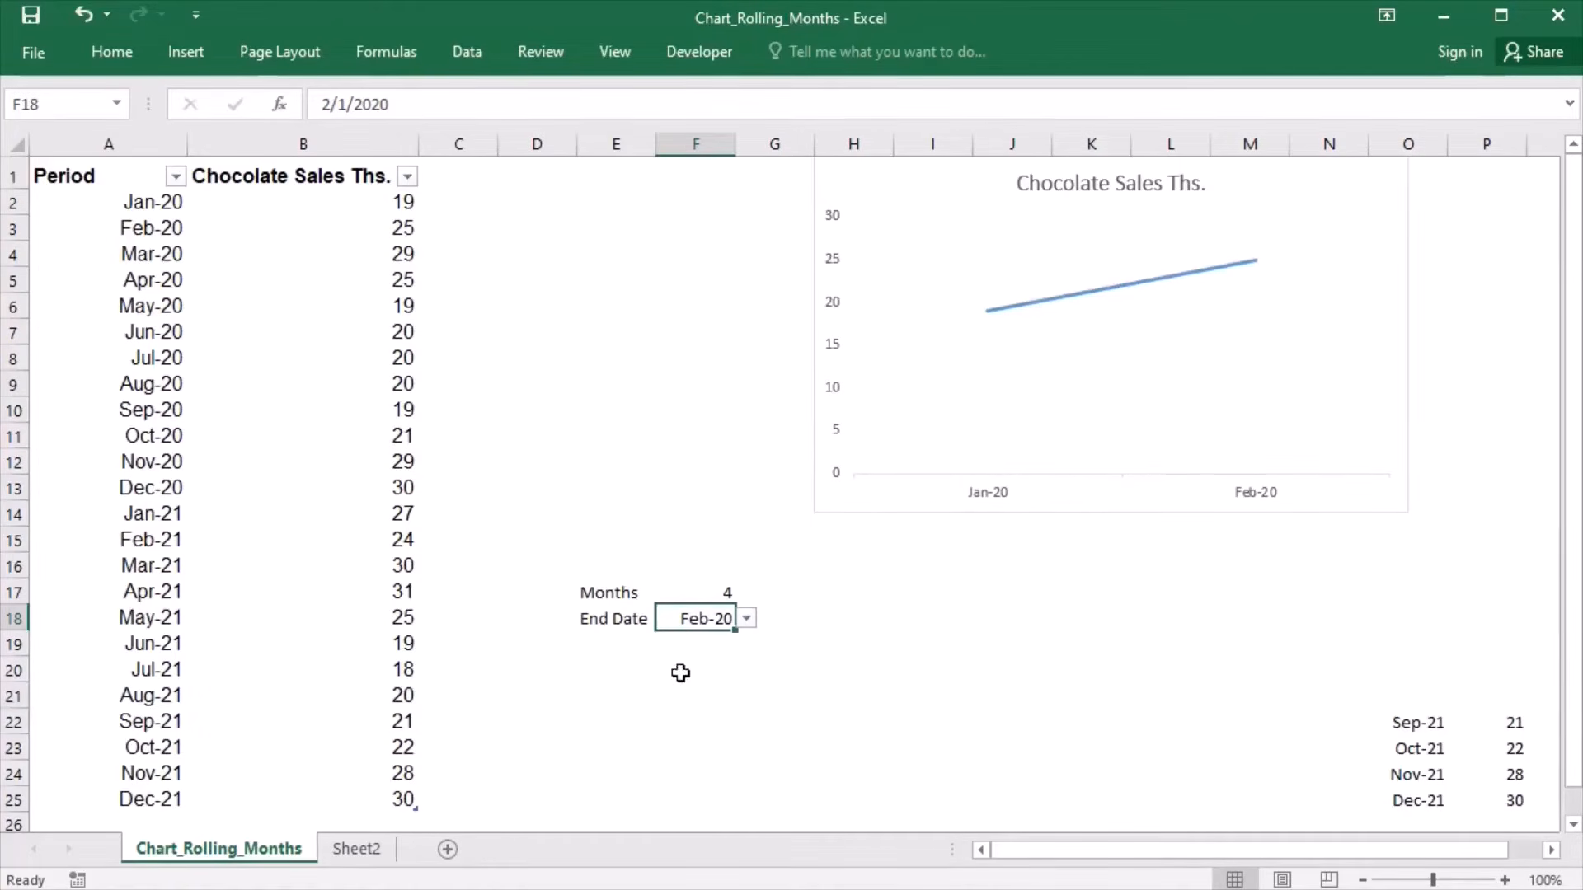
- Start a formula in cell E21 with =index($b:$b, to use the sales column as the array
{"action": "left_click", "coordinate": [611, 696]}
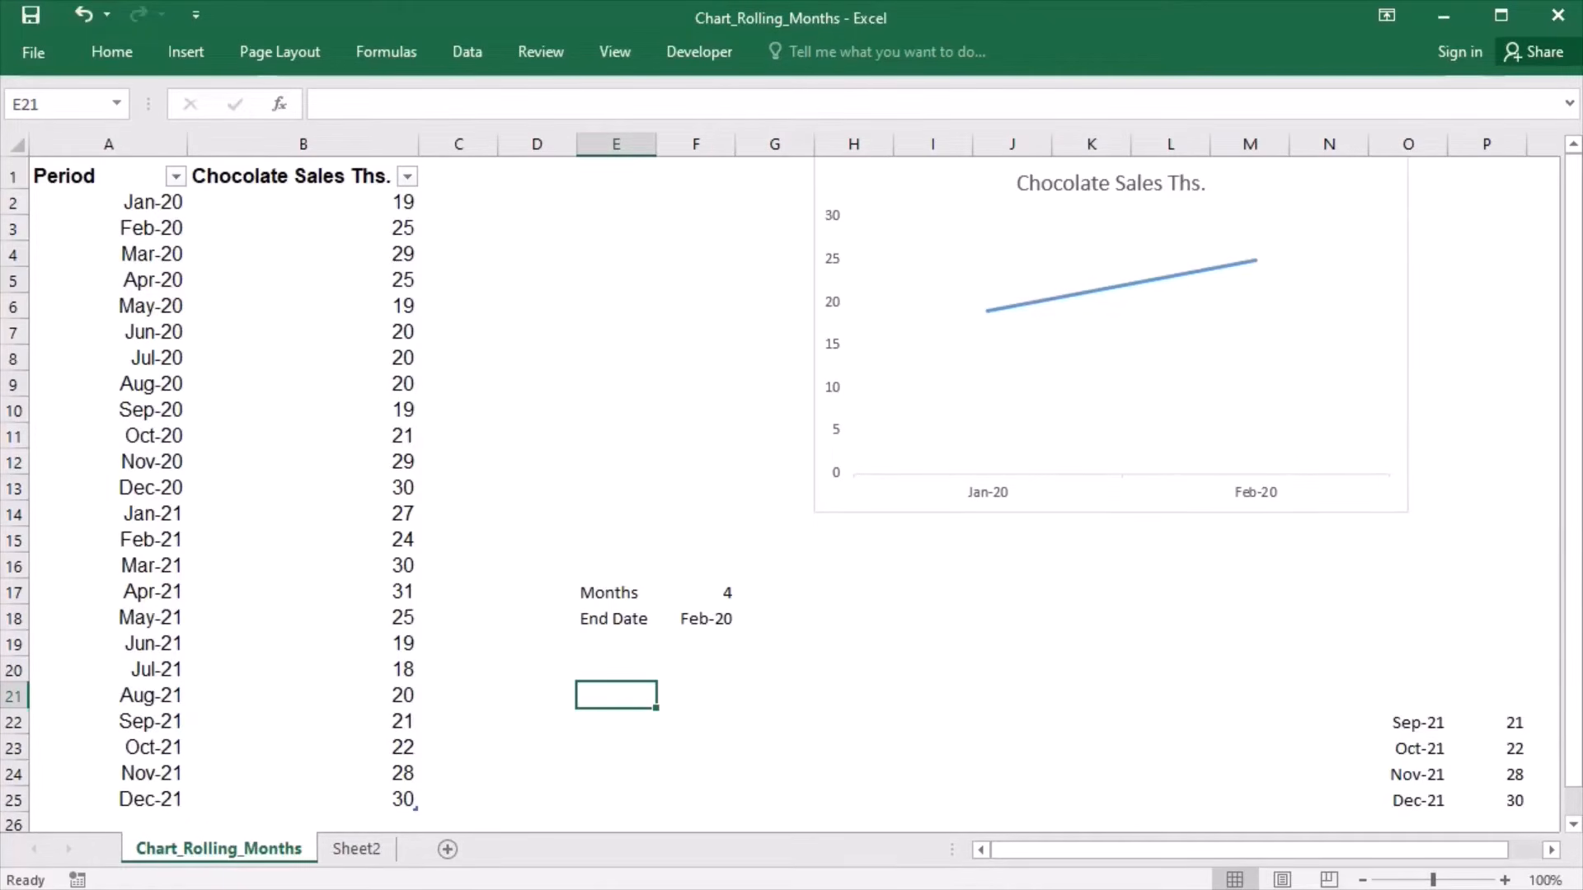
{"action": "type", "text": "=index"}
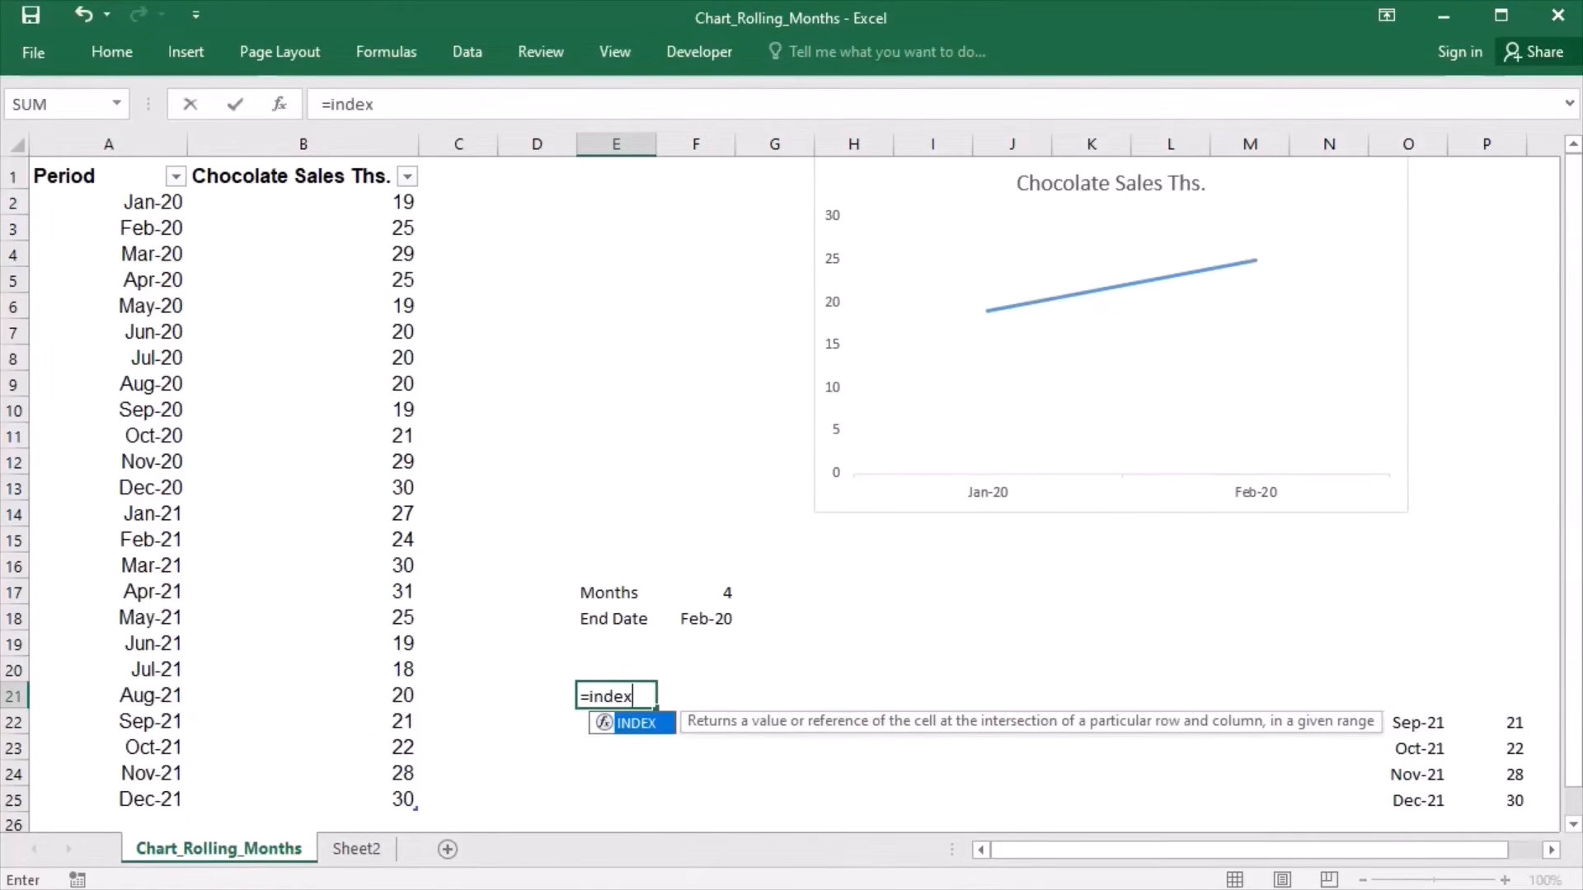
{"action": "type", "text": "("}
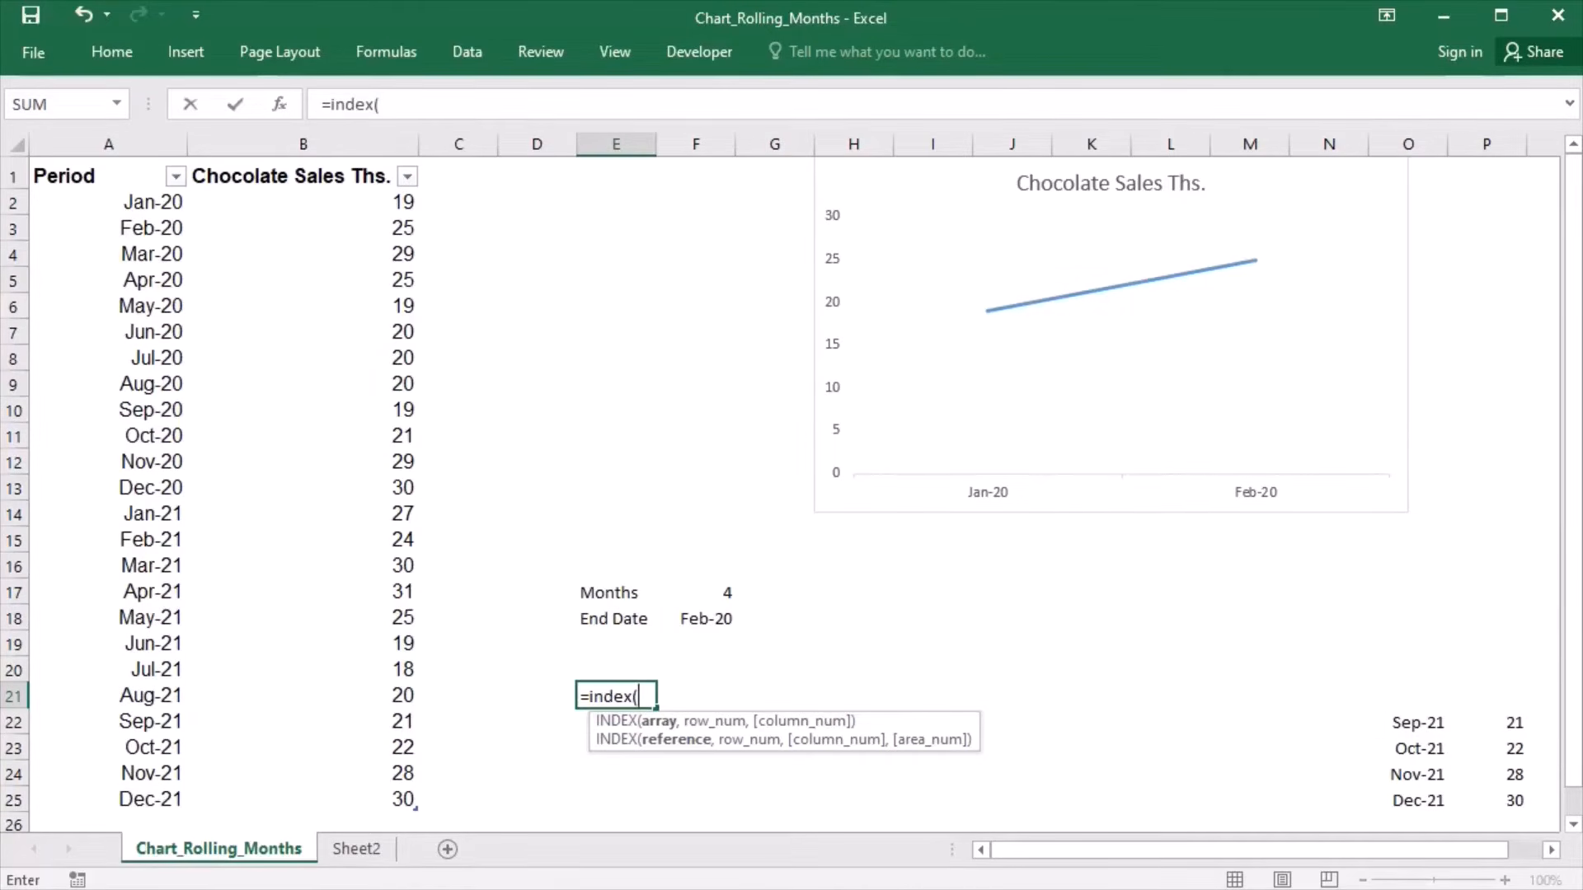
{"action": "type", "text": "$b:$b"}
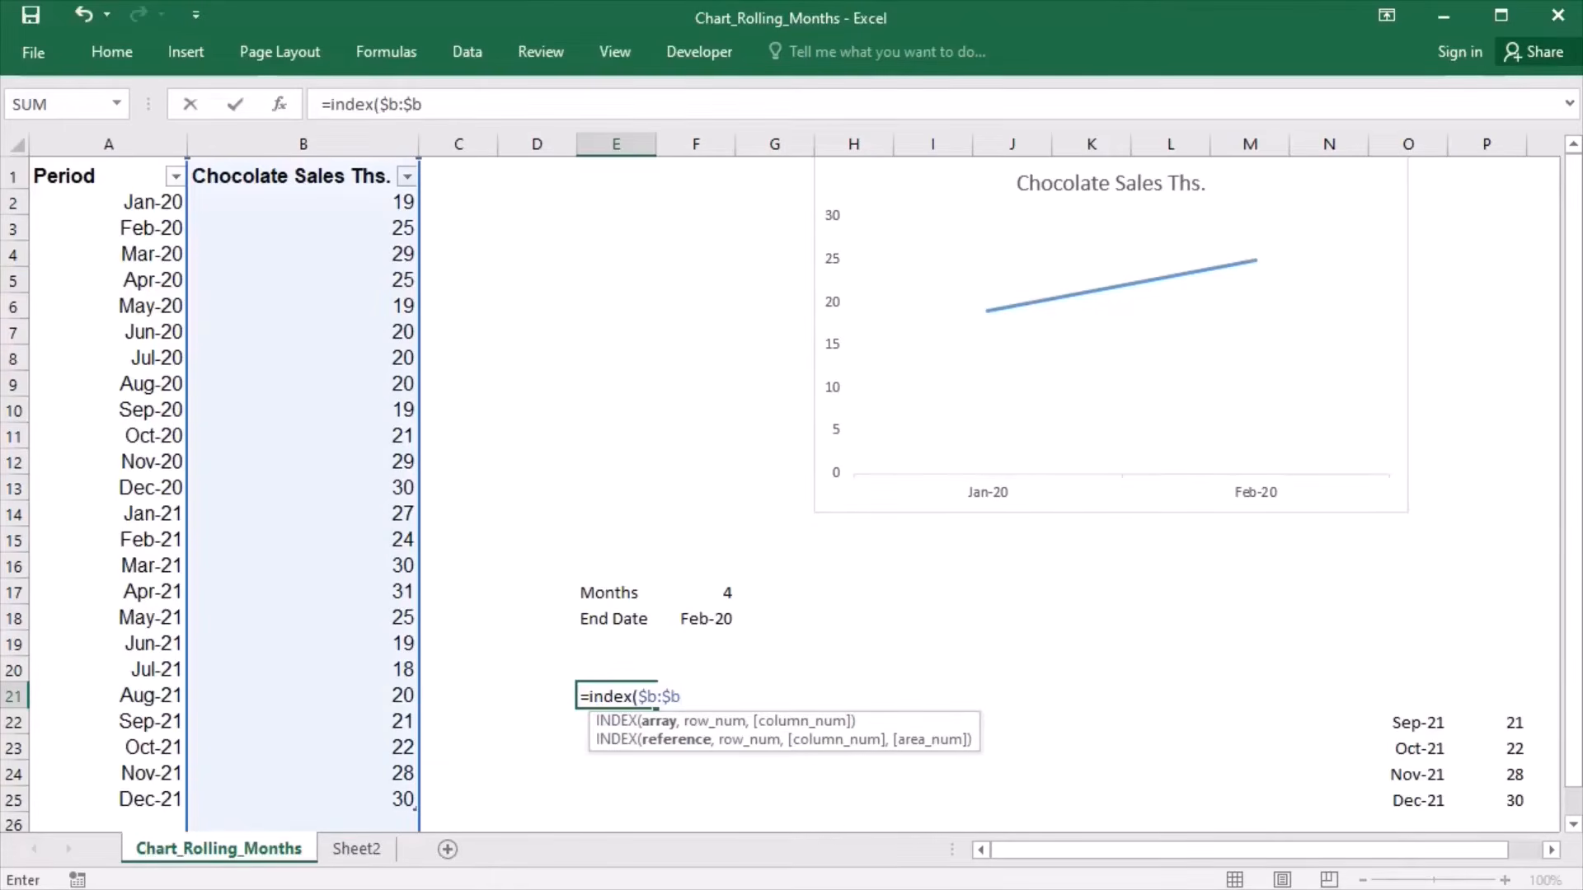
{"action": "type", "text": ",match"}
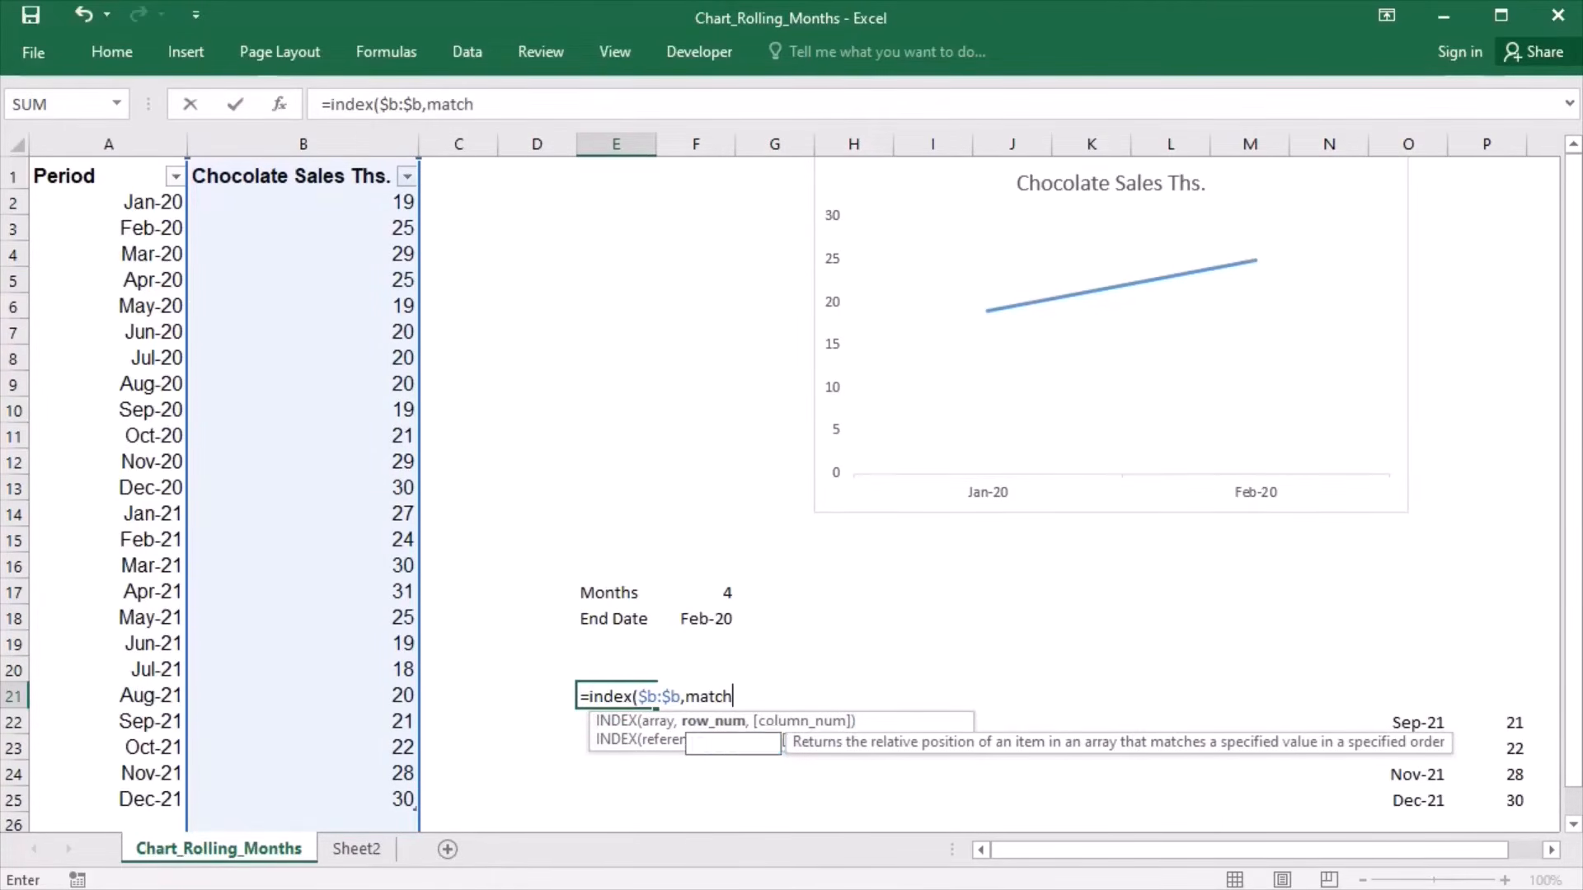
{"action": "type", "text": "($"}
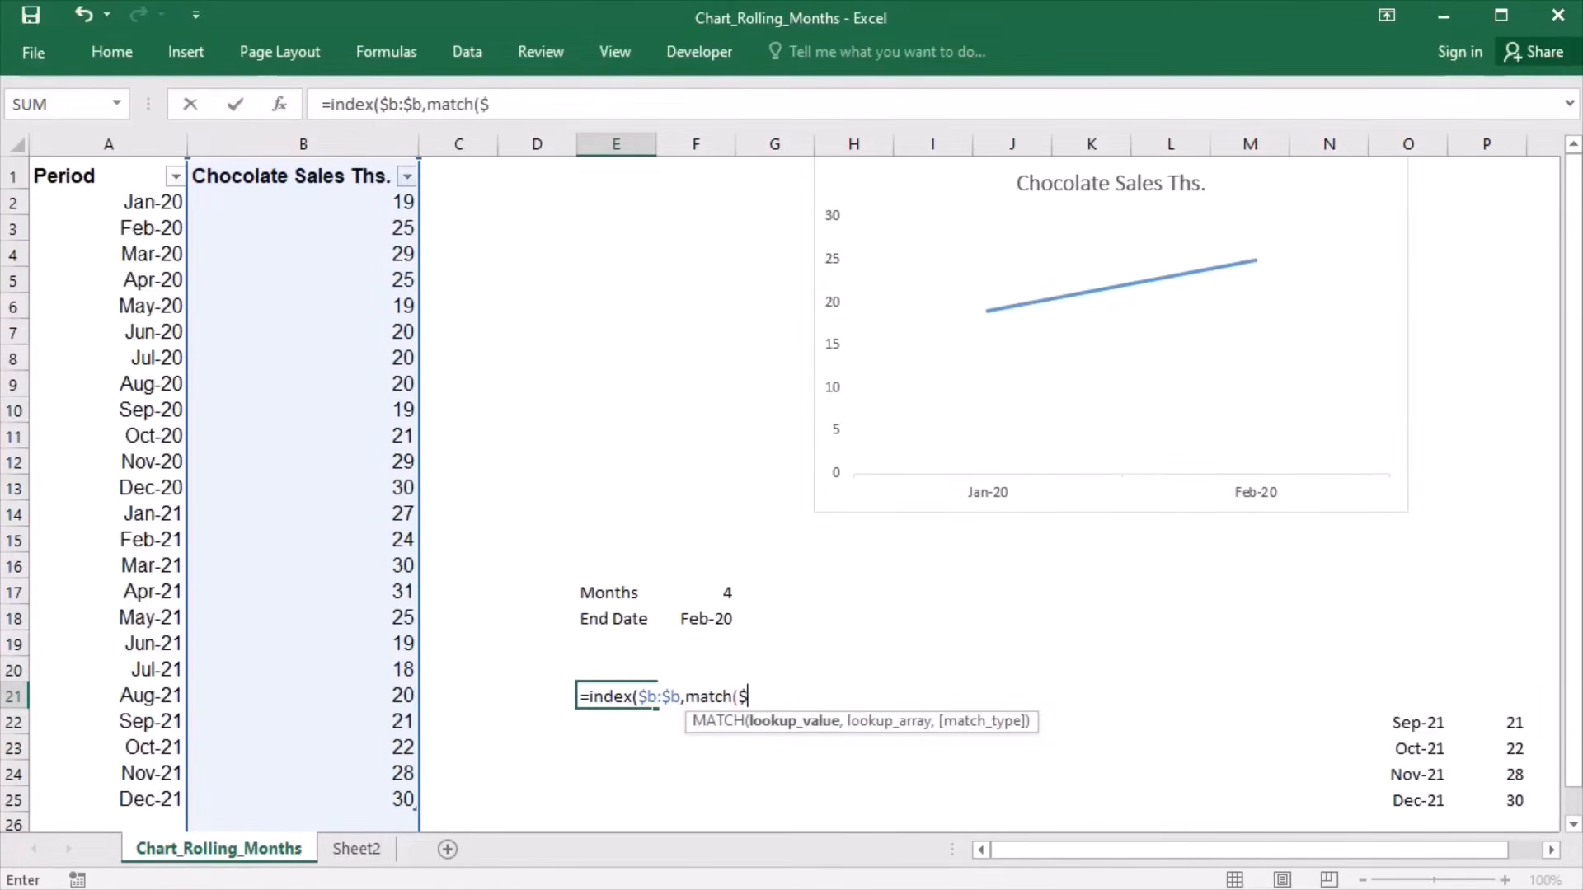
{"action": "type", "text": "f$18"}
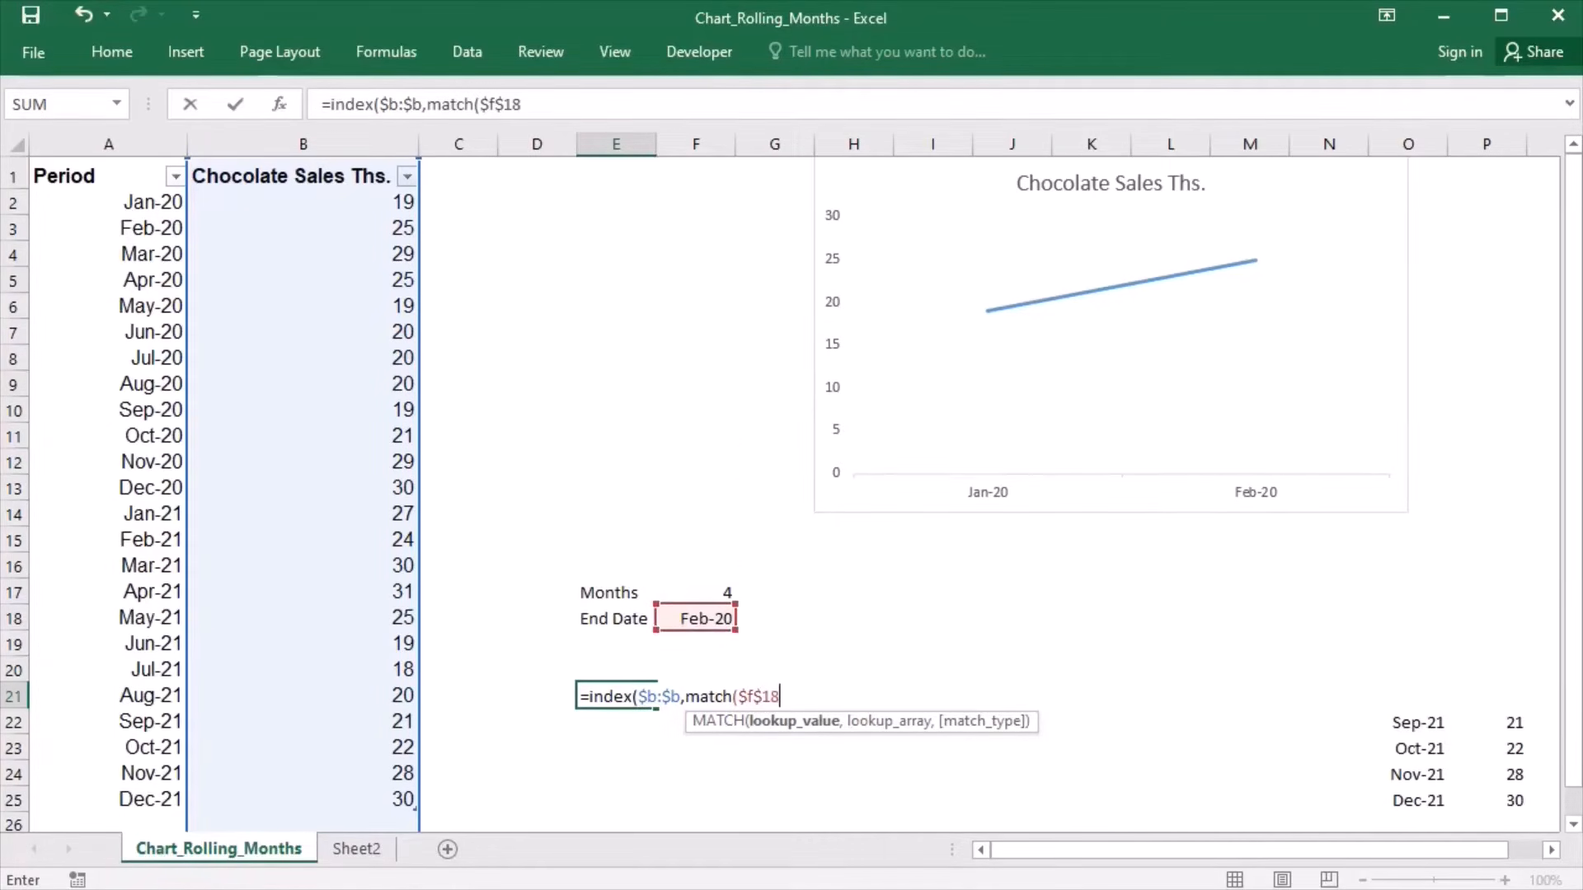
{"action": "type", "text": ","}
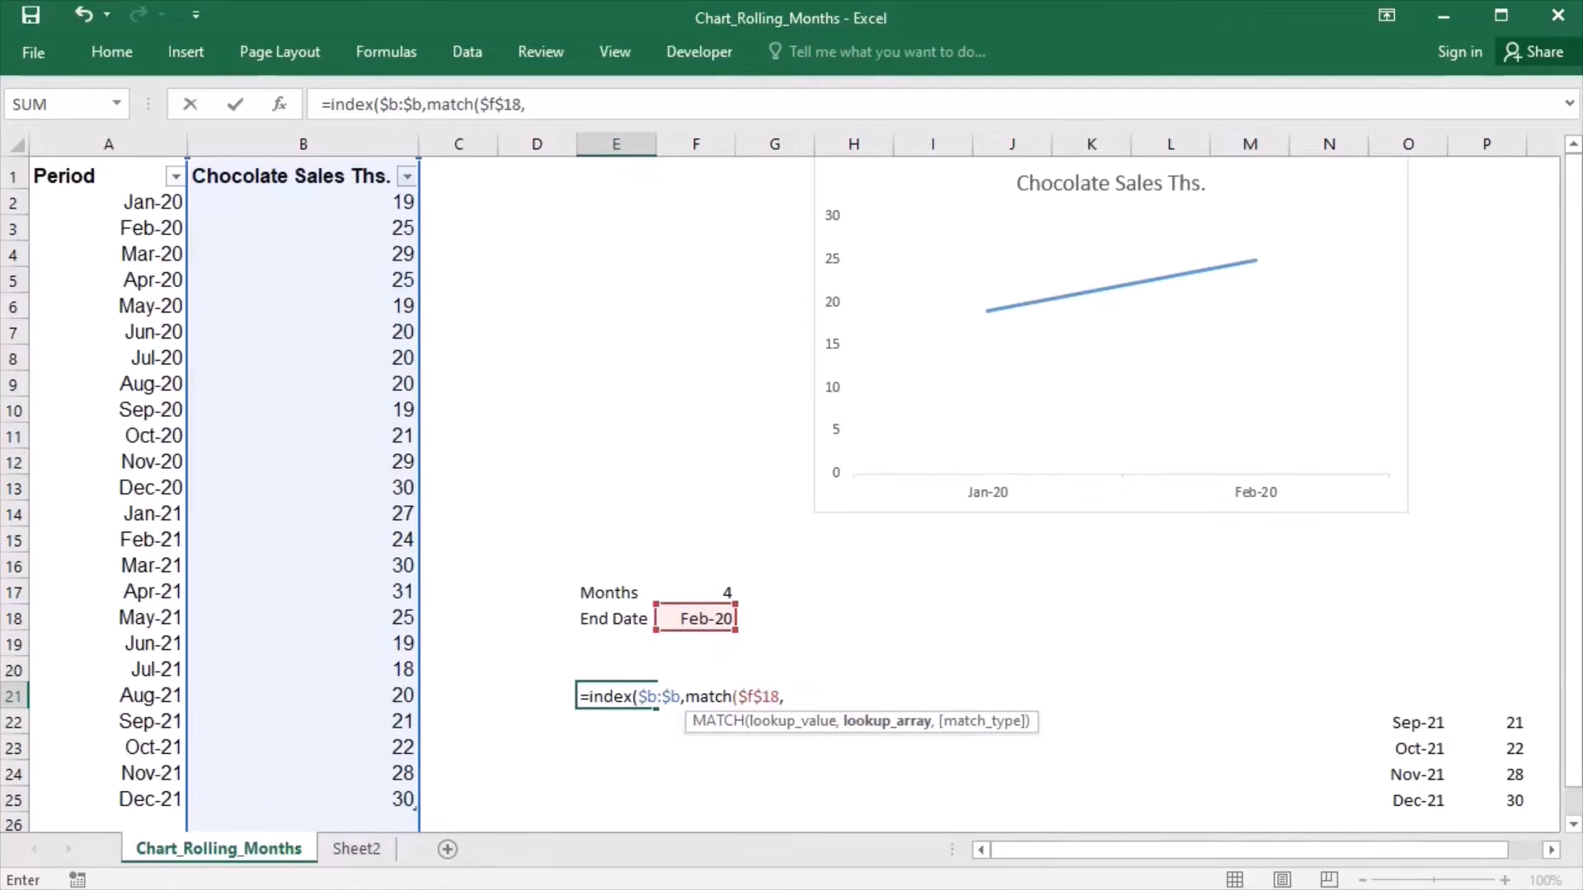
{"action": "type", "text": "$a:$a,0"}
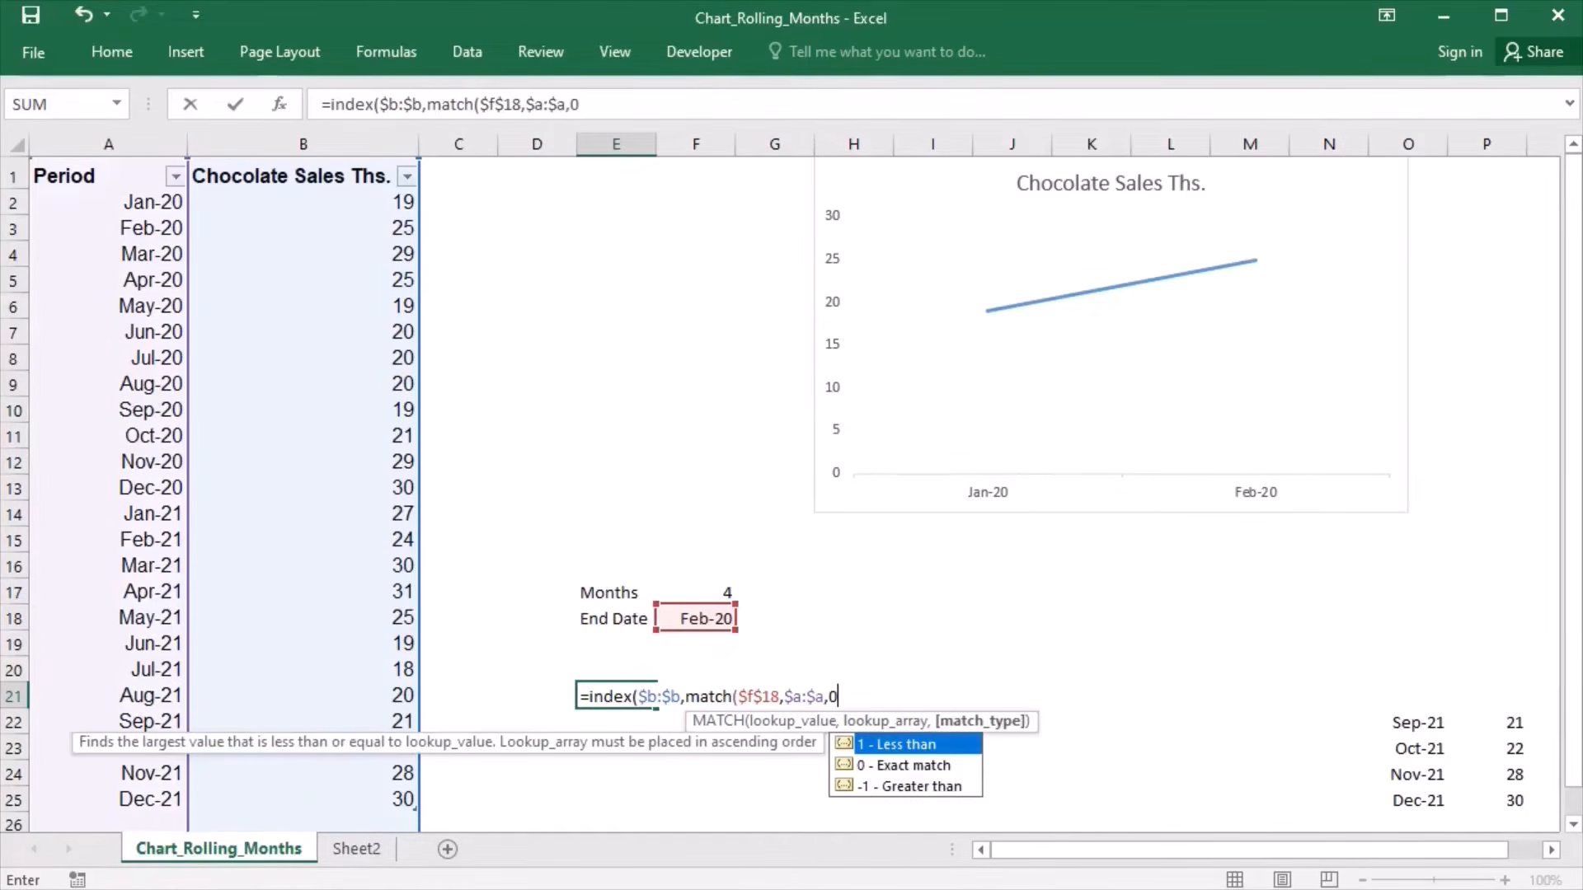
{"action": "type", "text": "))"}
{"action": "type", "text": ":"}
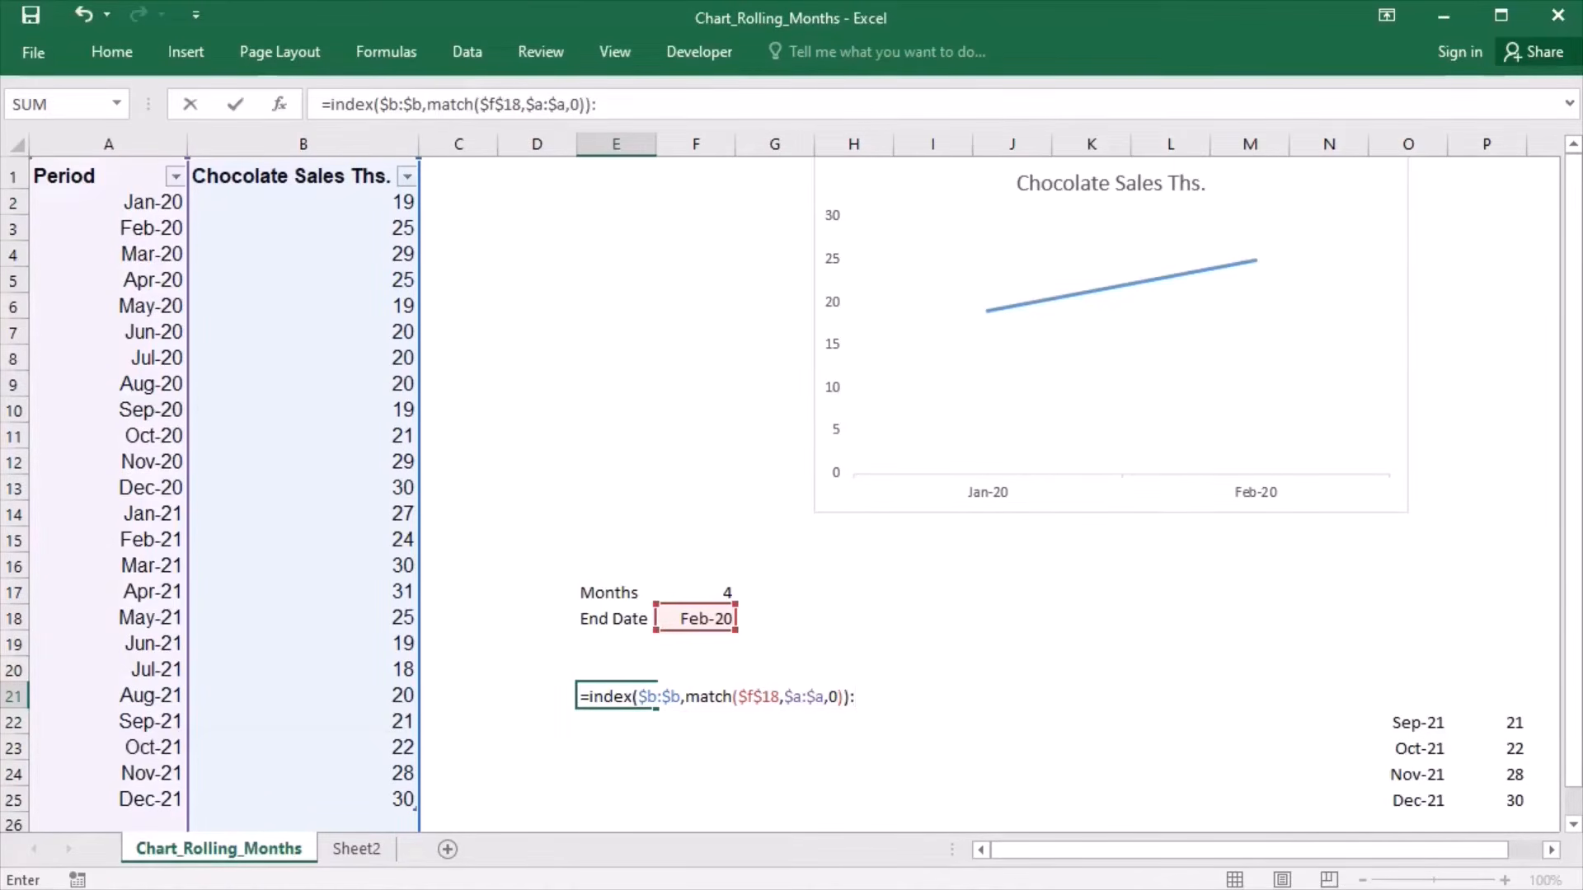
{"action": "type", "text": "index("}
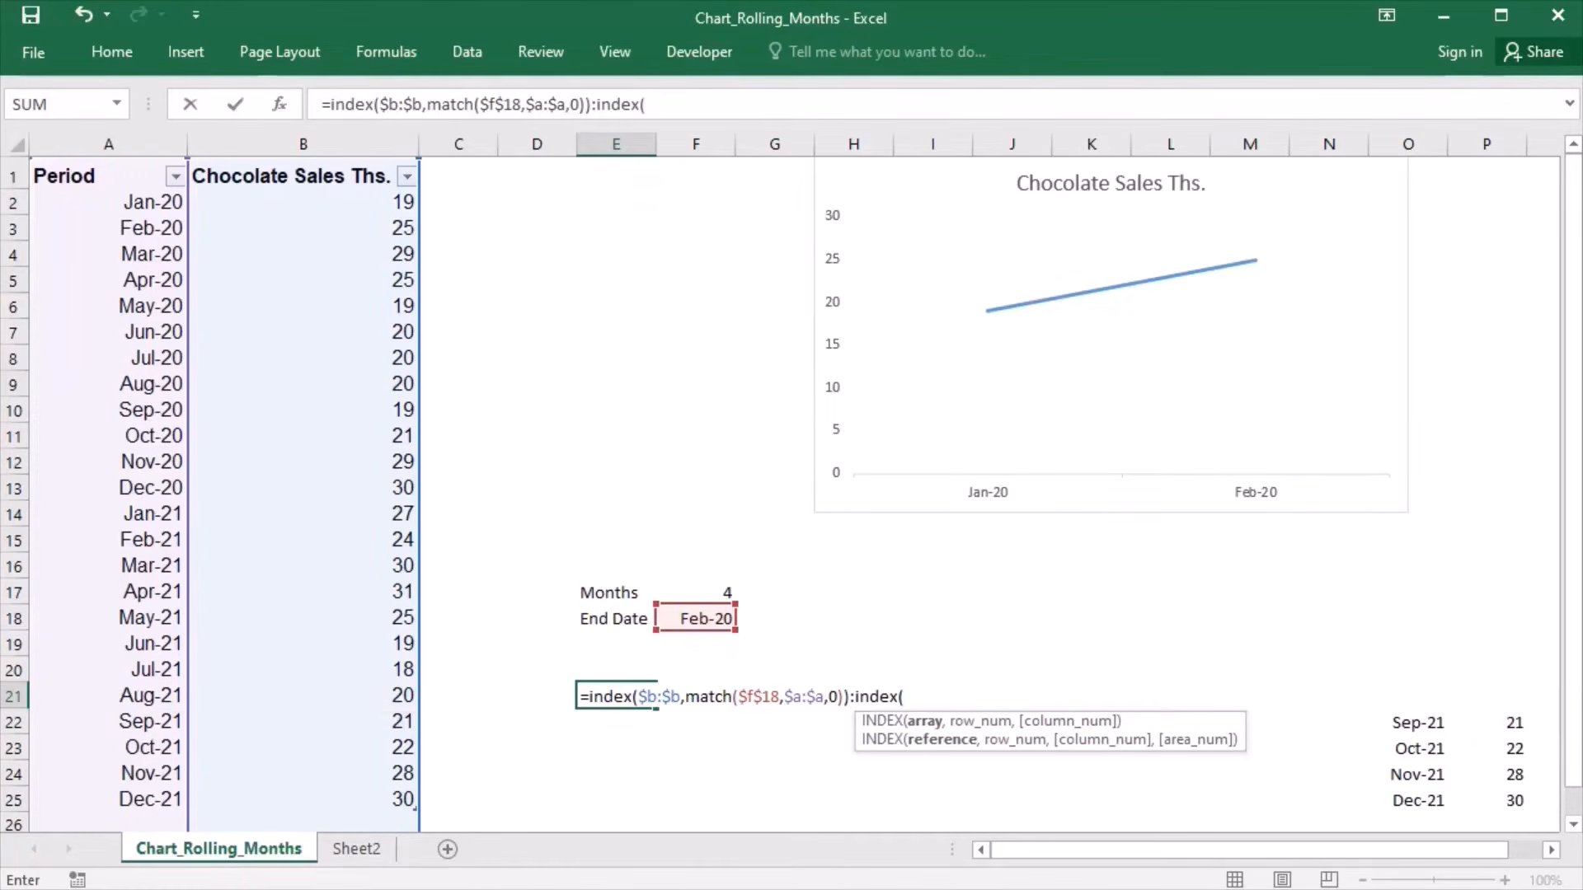
- Extend the E21 formula into a range reference with :index($b:$b, as its second endpoint
{"action": "key", "text": "F2"}
{"action": "type", "text": "$b:$b,"}
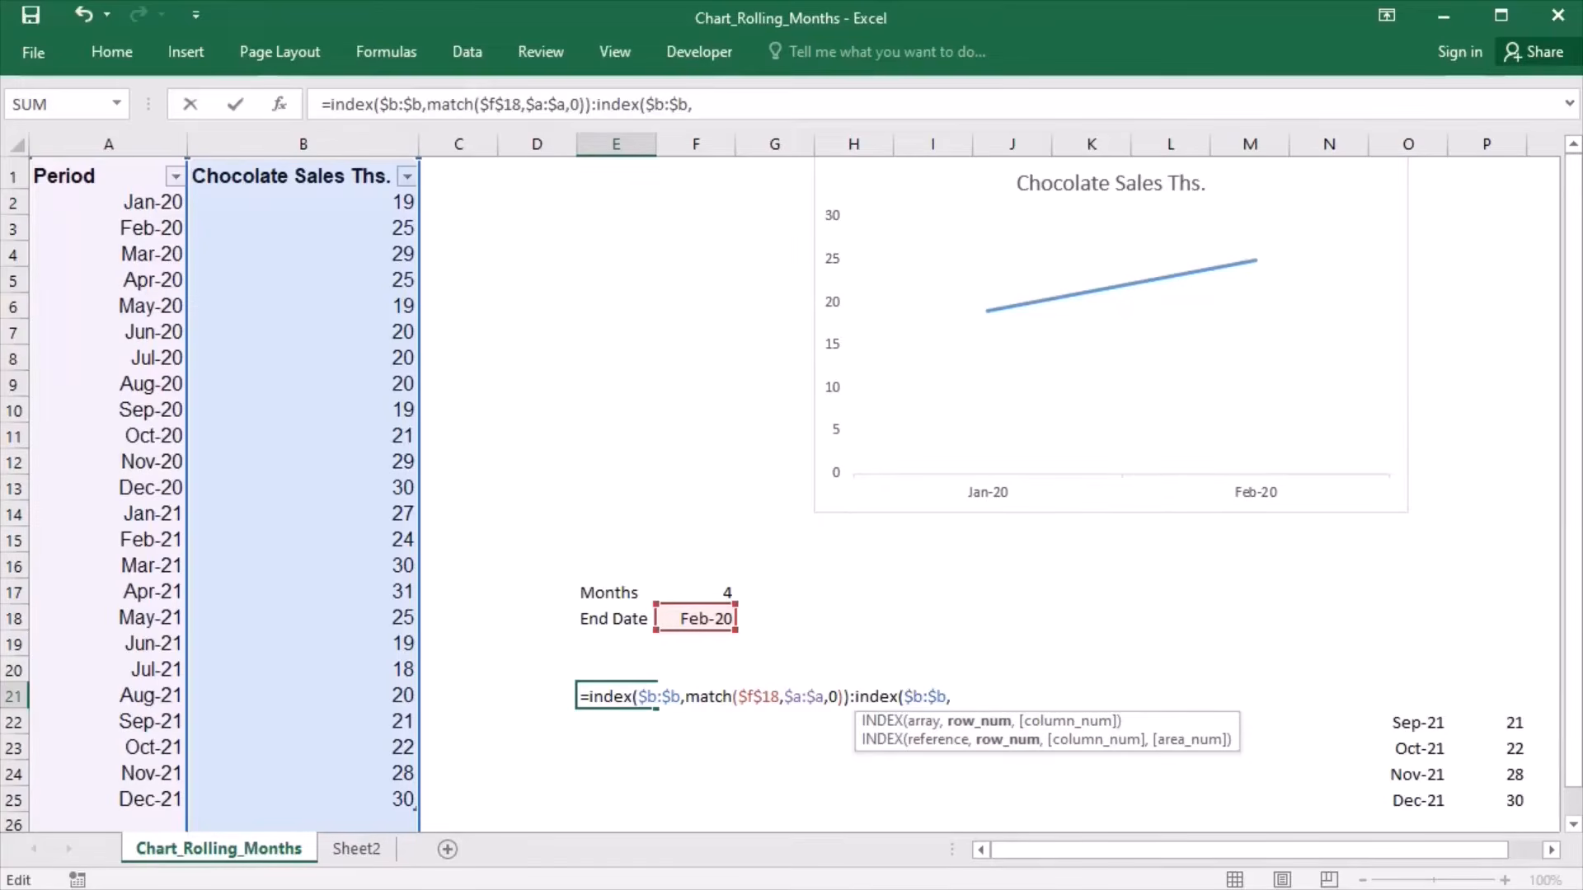
{"action": "type", "text": "match"}
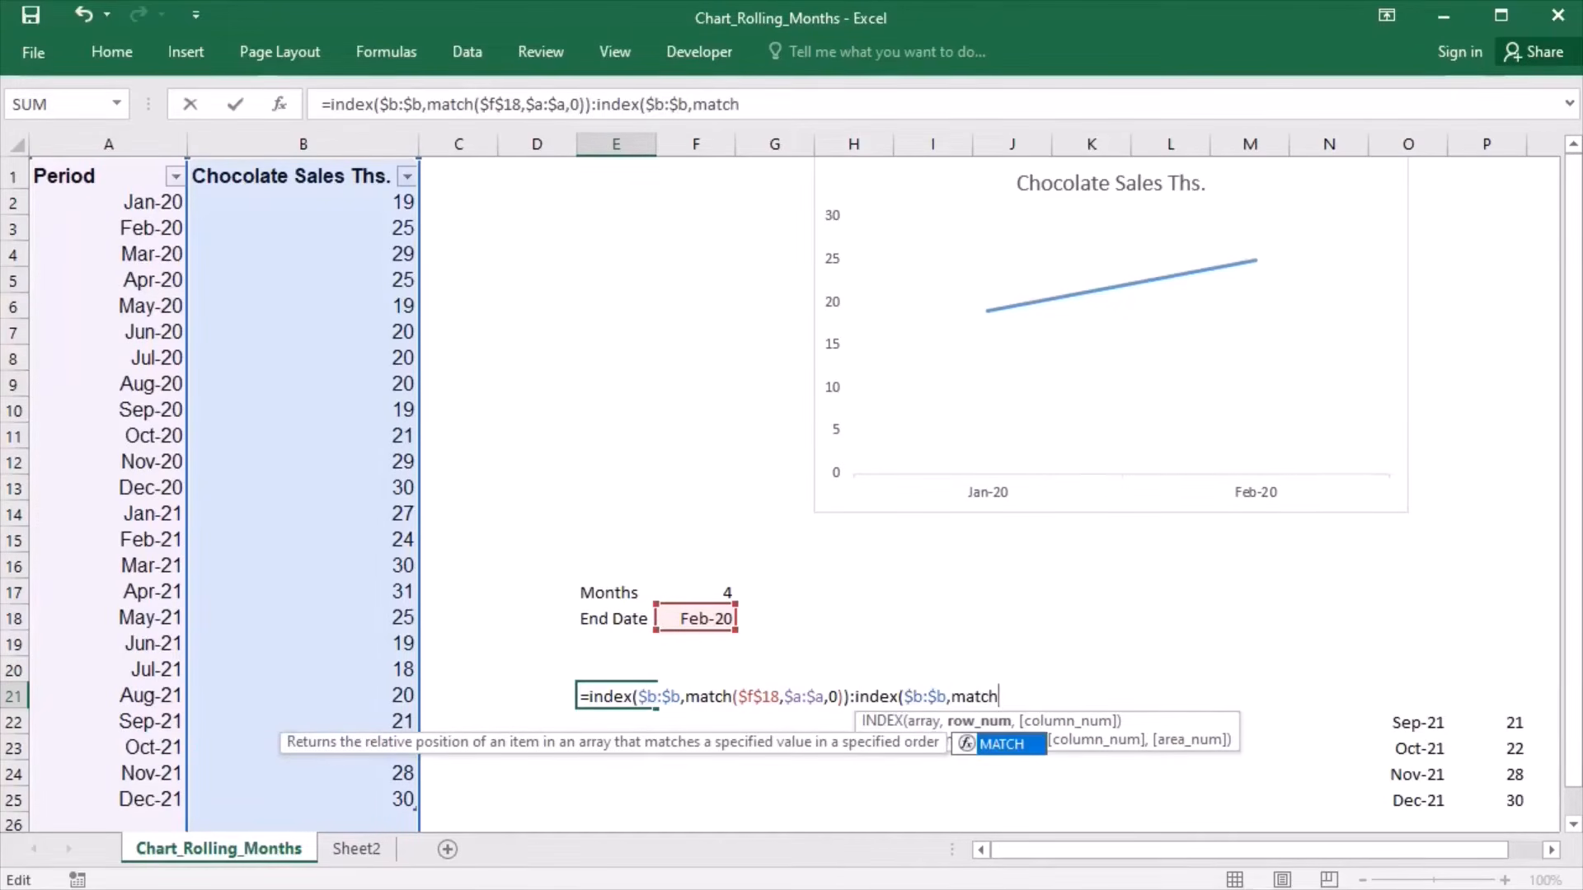
{"action": "type", "text": "($"}
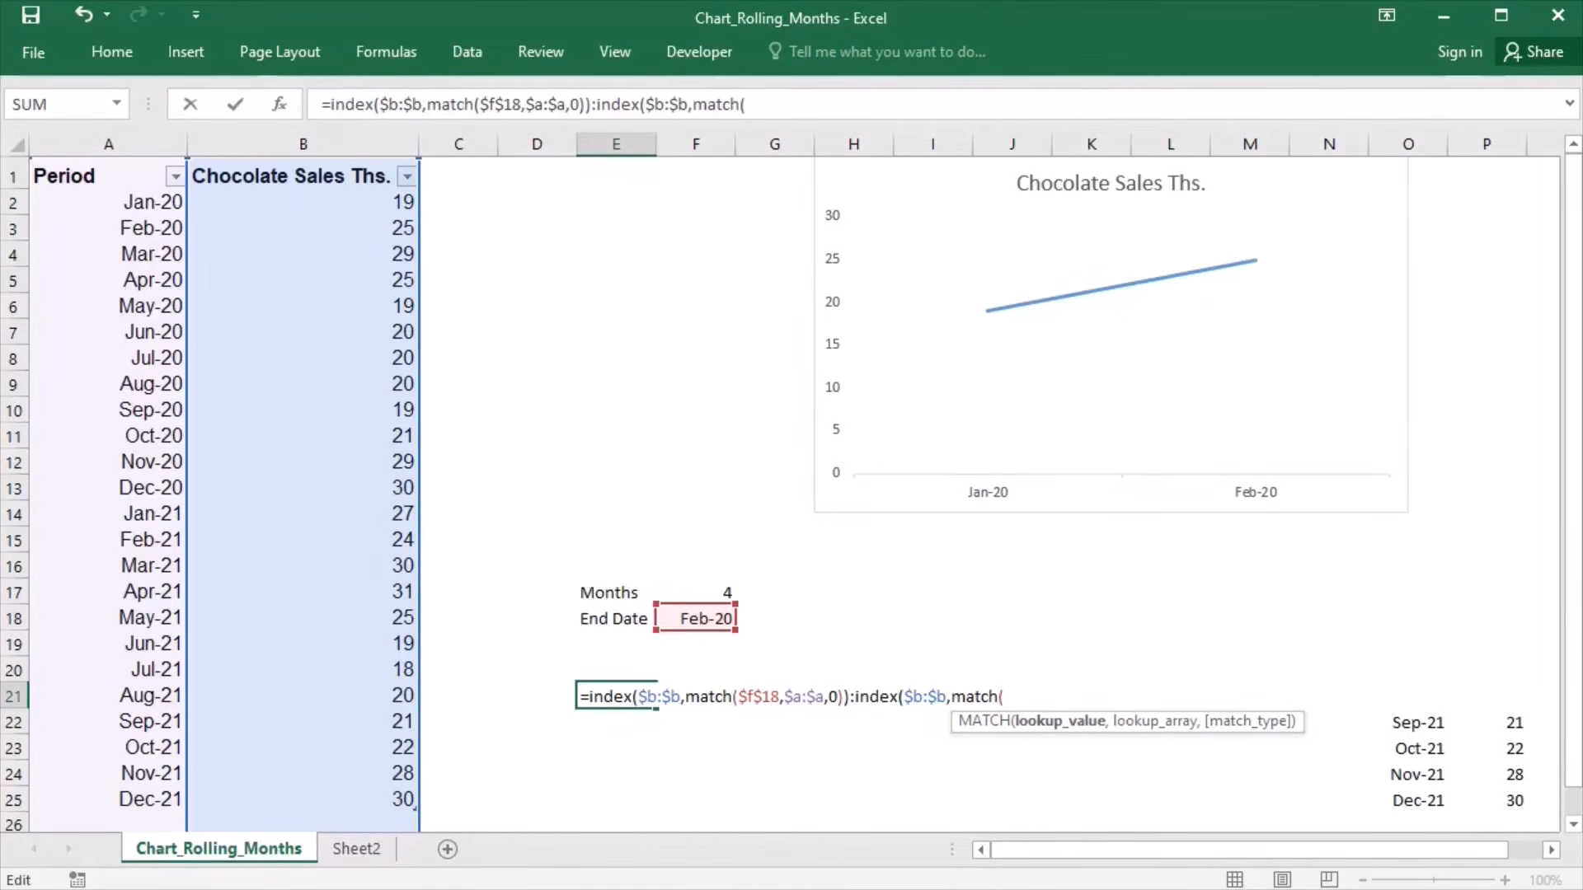
{"action": "type", "text": "f$18,$a:"}
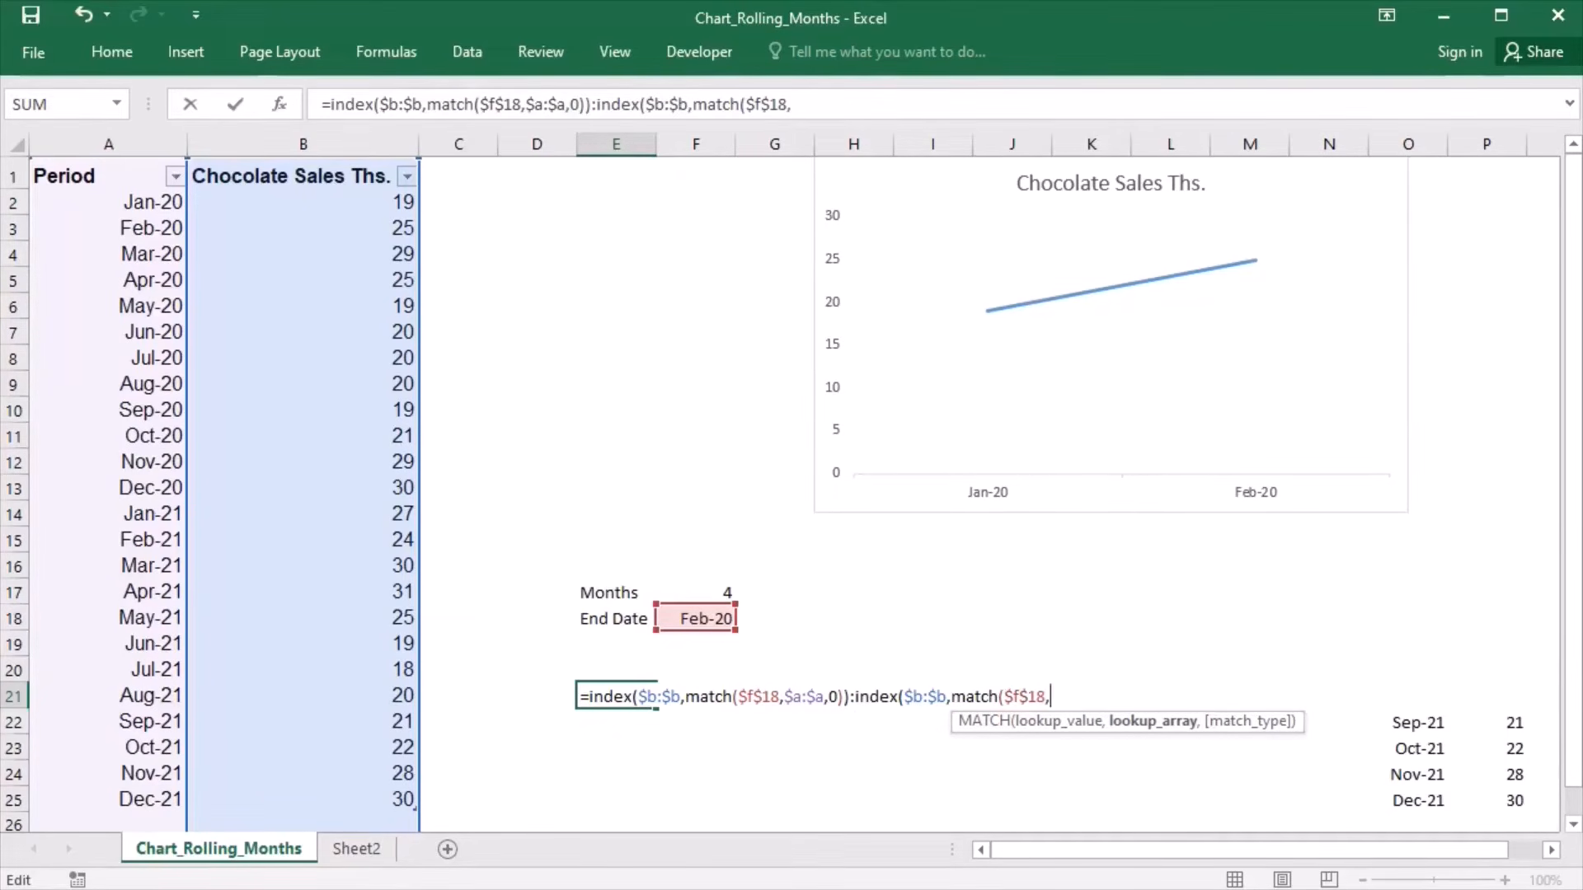
{"action": "type", "text": "$a,0)"}
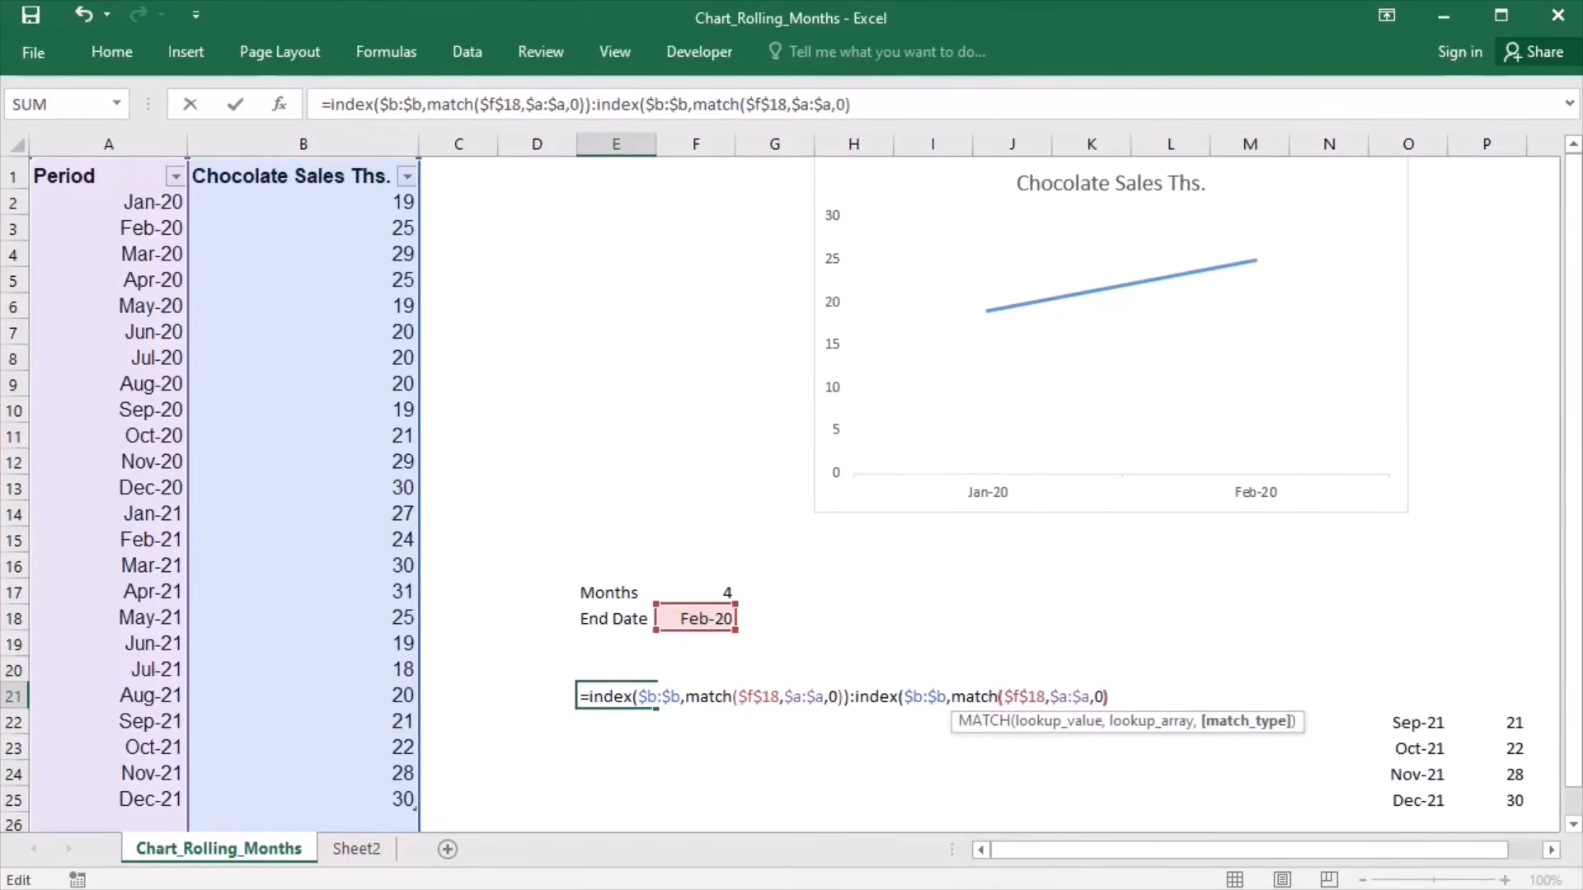
{"action": "type", "text": "-min"}
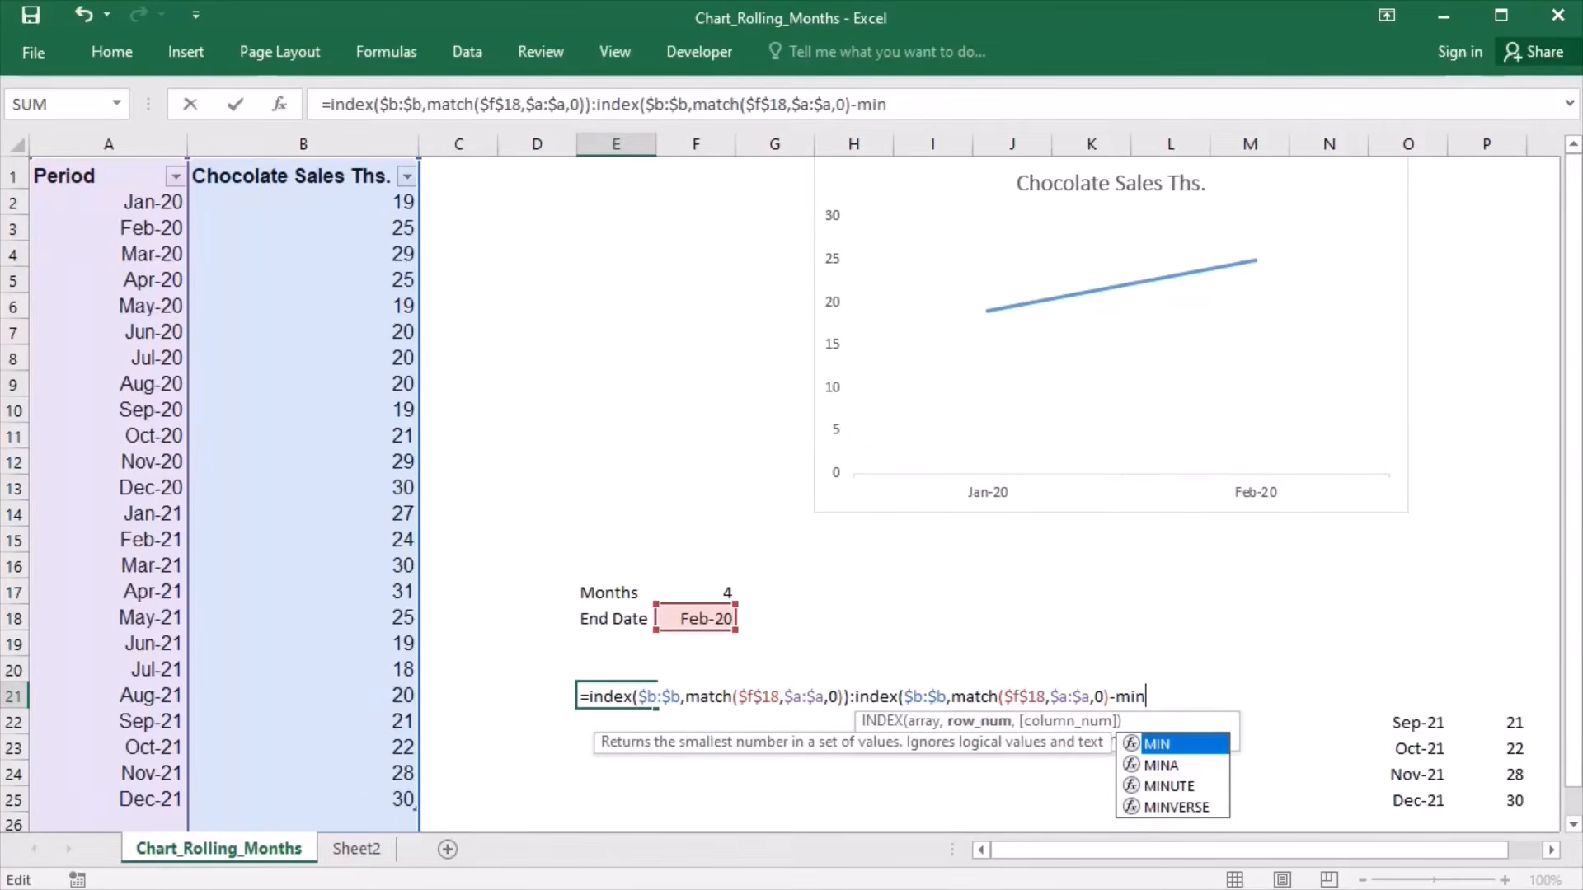
{"action": "type", "text": "($"}
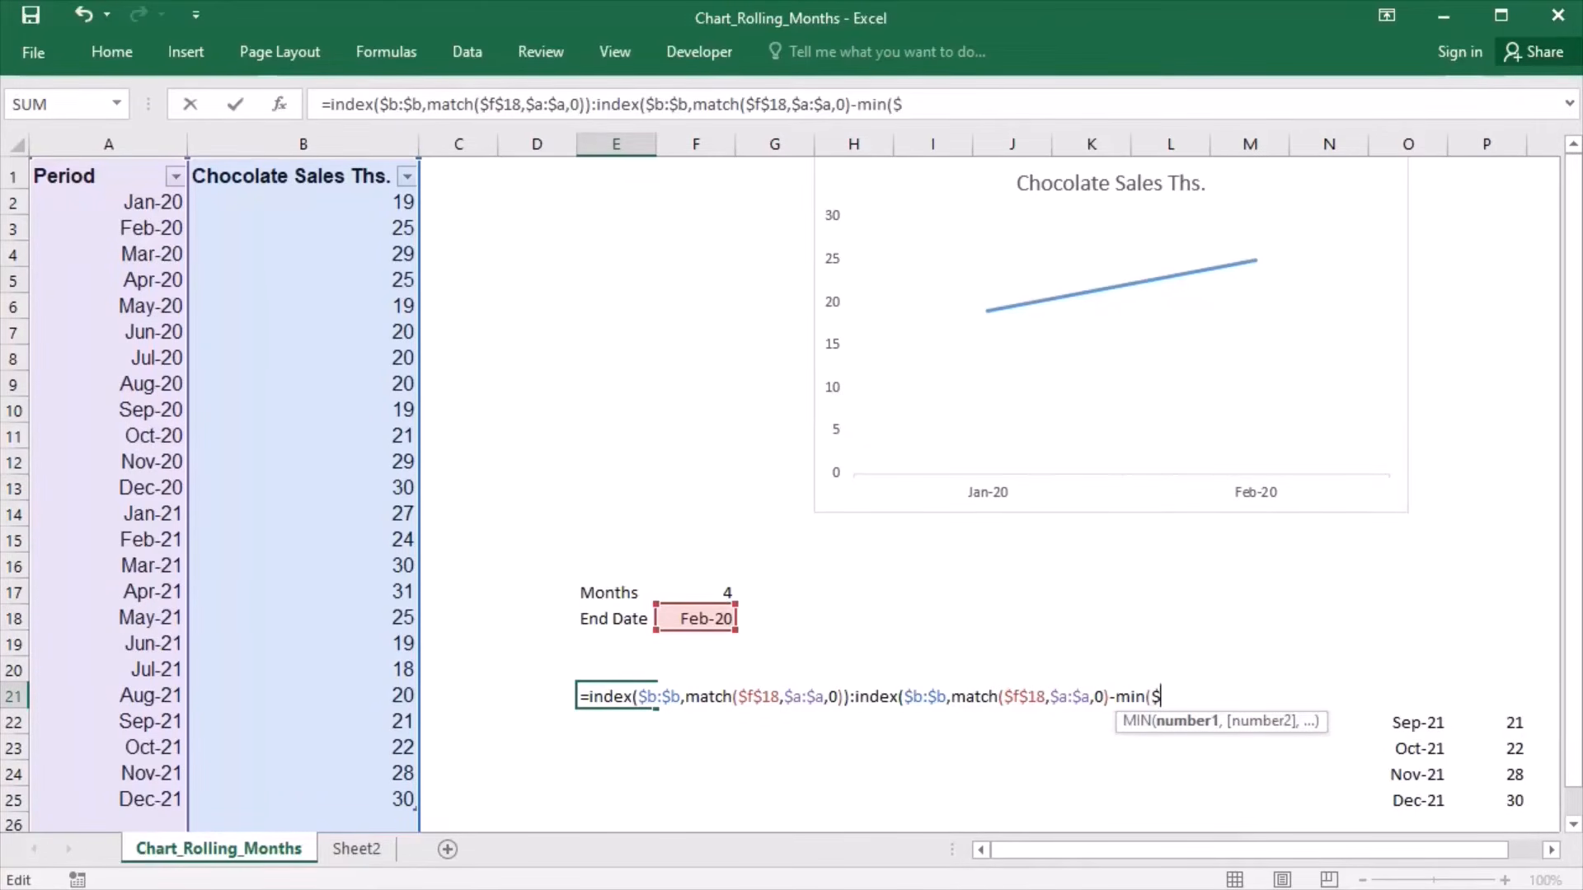
{"action": "type", "text": "f$1"}
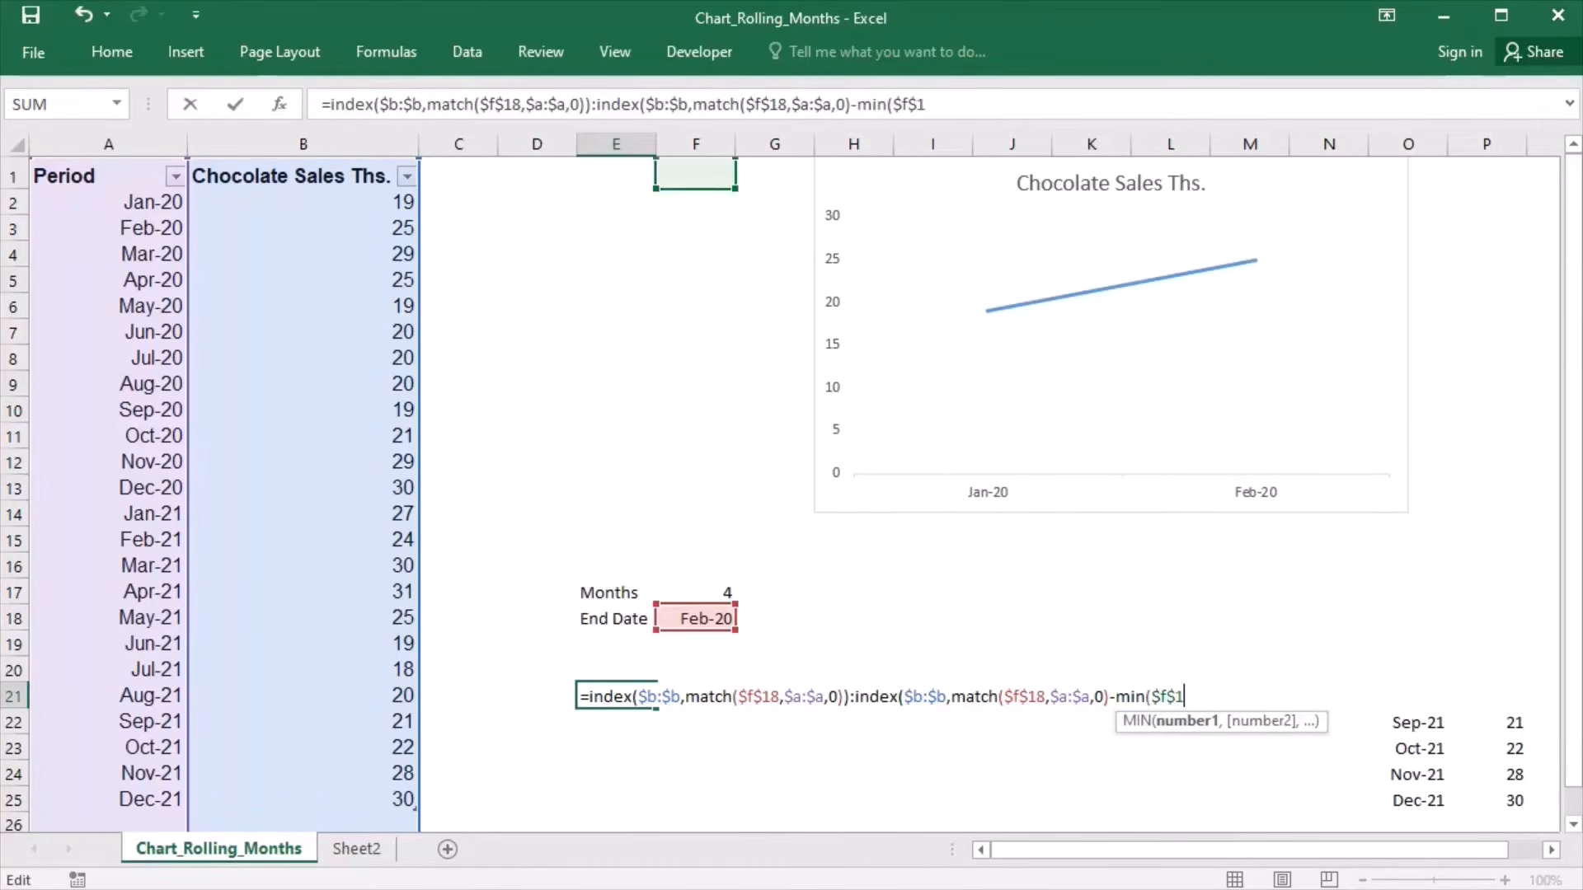
{"action": "type", "text": "7-1"}
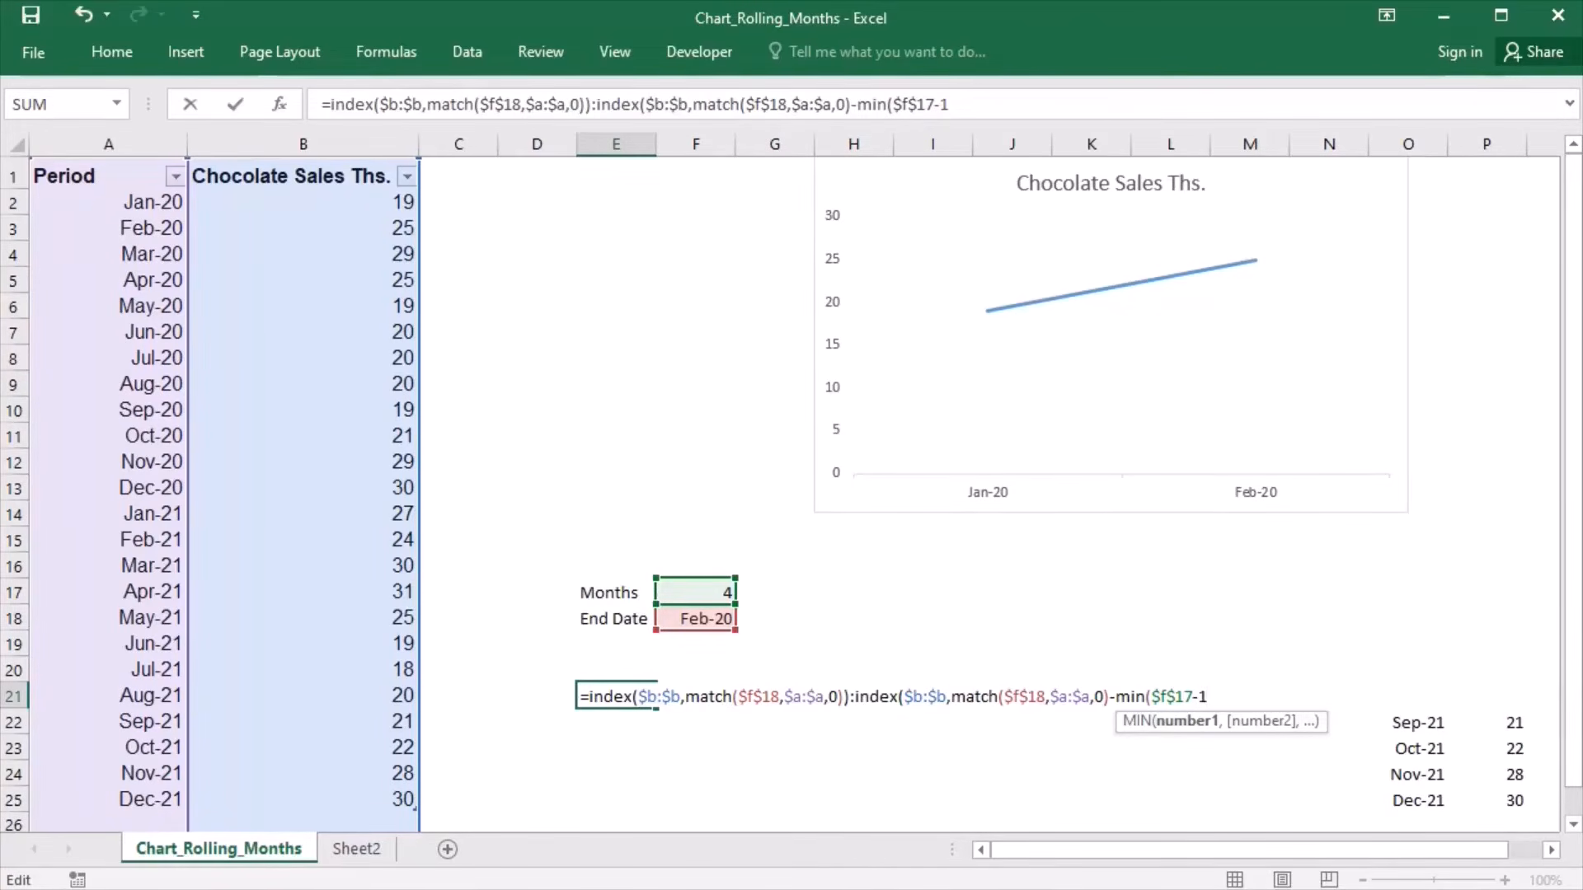
- Add match($f$18,$a:$a,0)-2 as the second MIN argument in E21 and close both MIN and the second INDEX
{"action": "type", "text": ",match("}
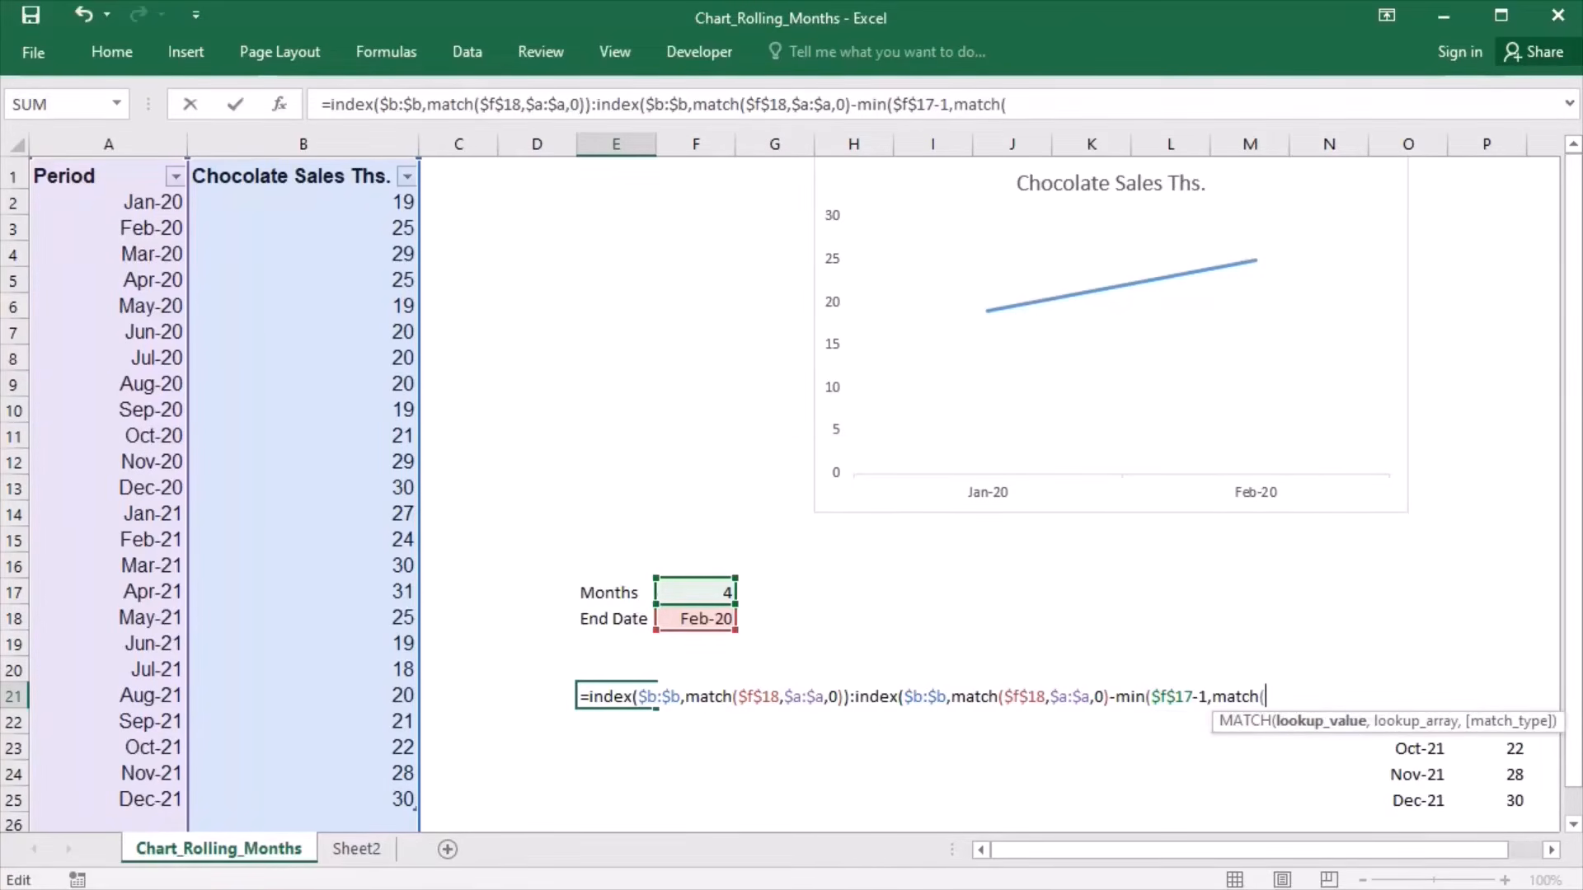
{"action": "type", "text": "$f$18"}
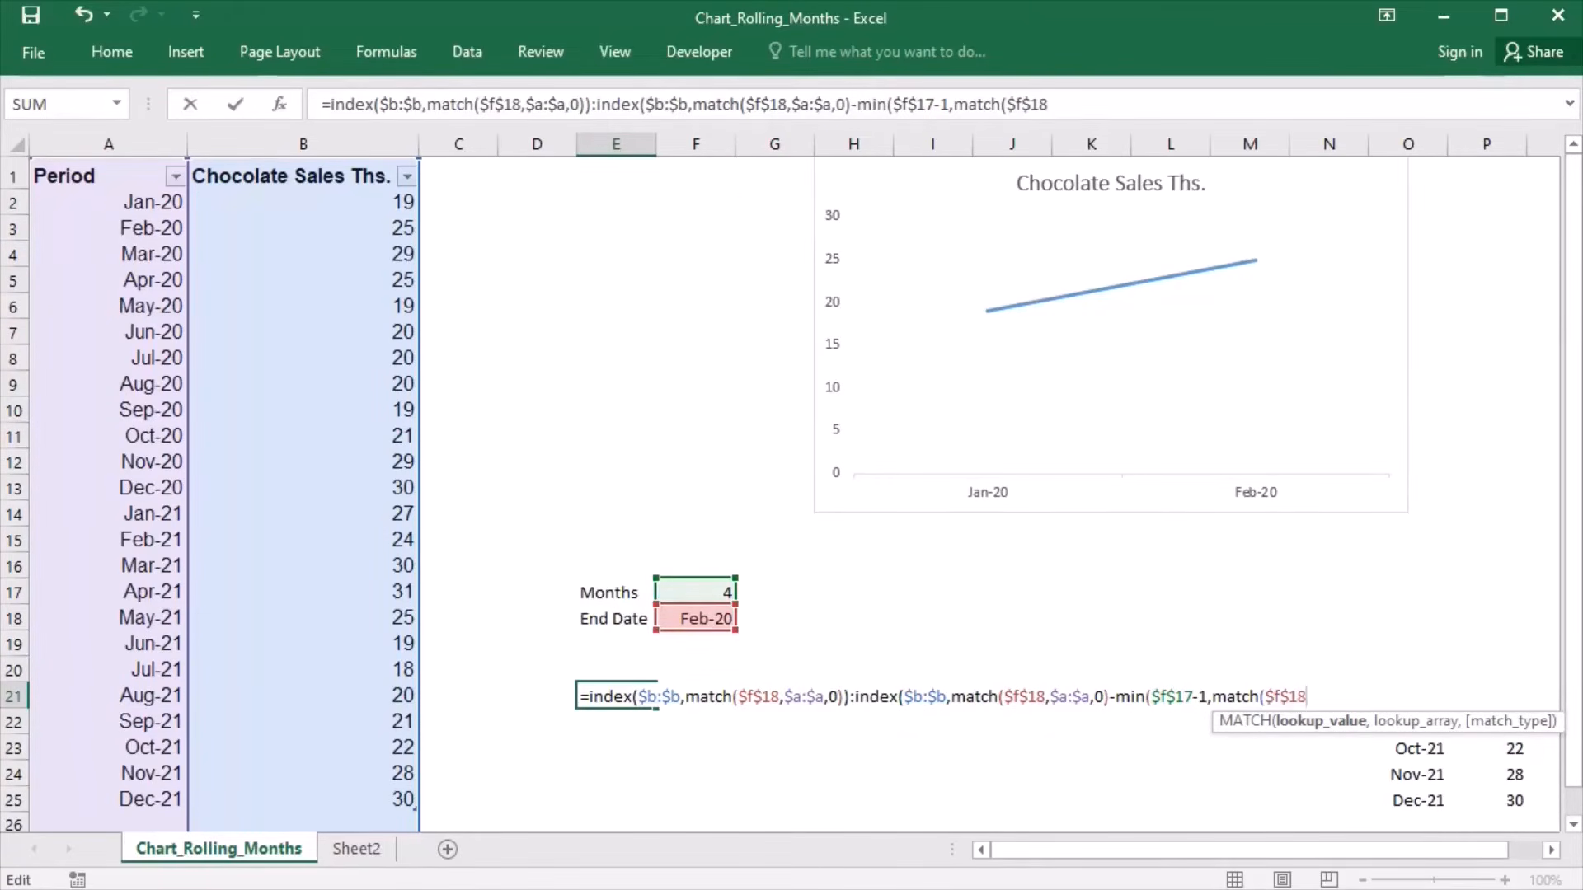
{"action": "type", "text": ",$"}
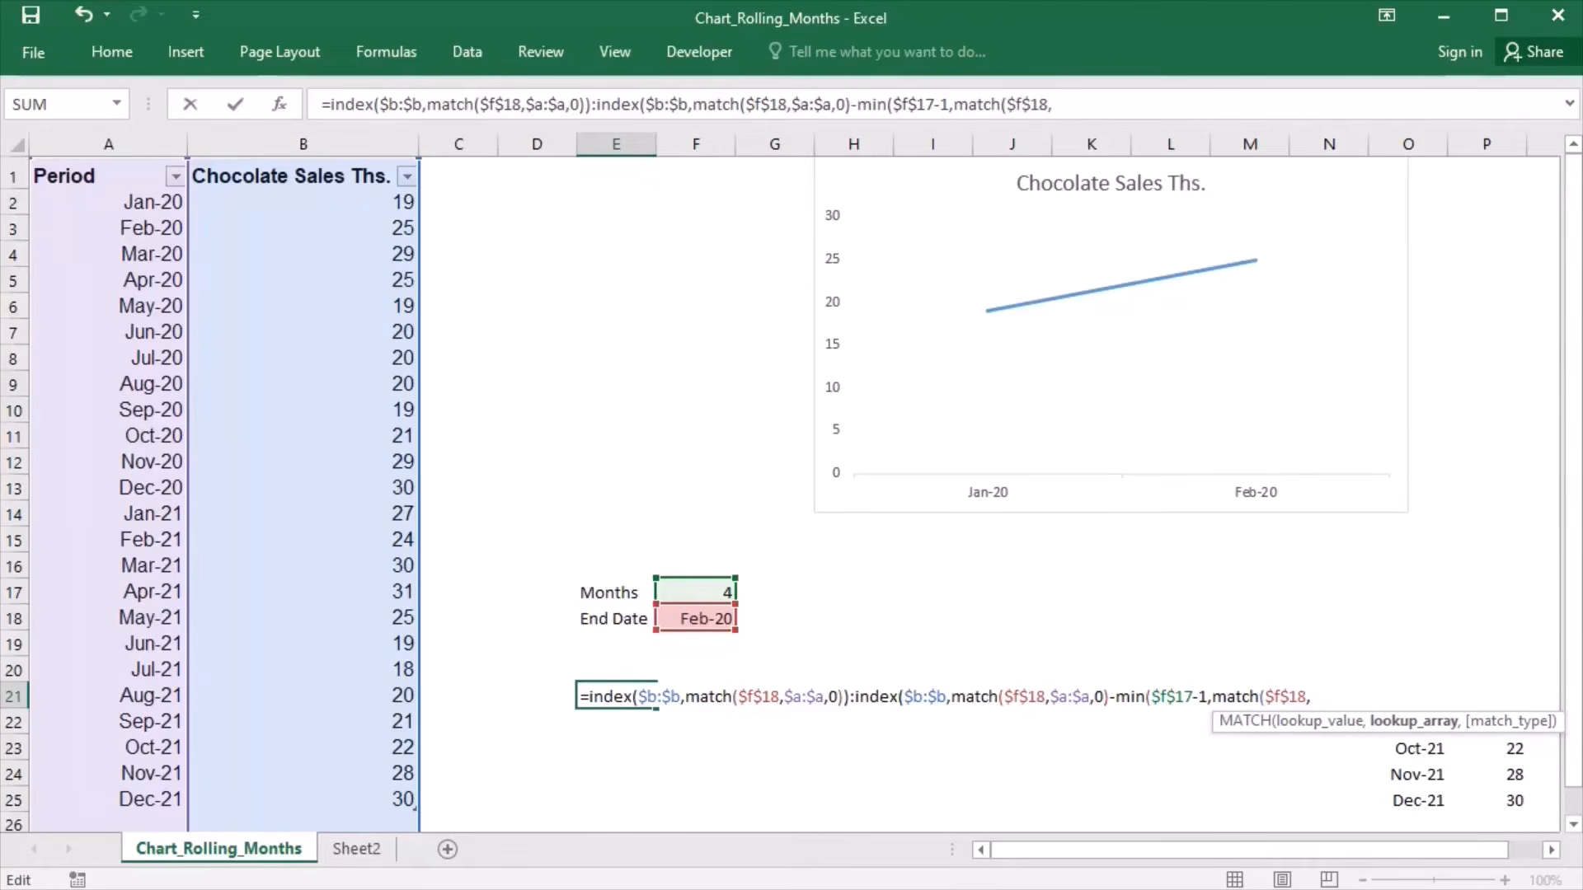
{"action": "type", "text": "a:$a"}
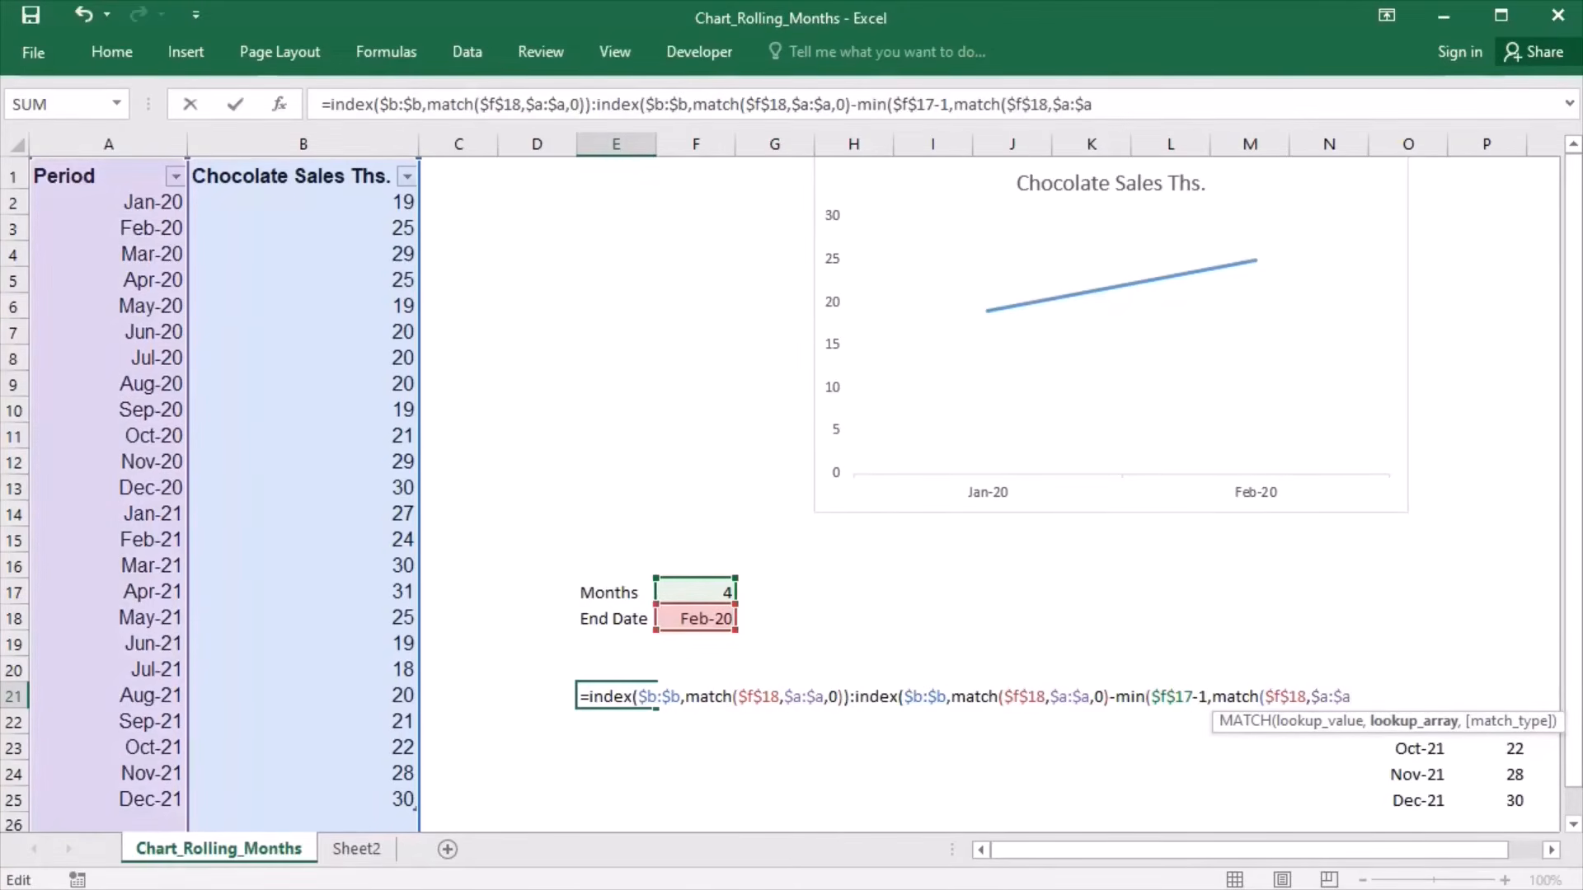
{"action": "type", "text": ",0)"}
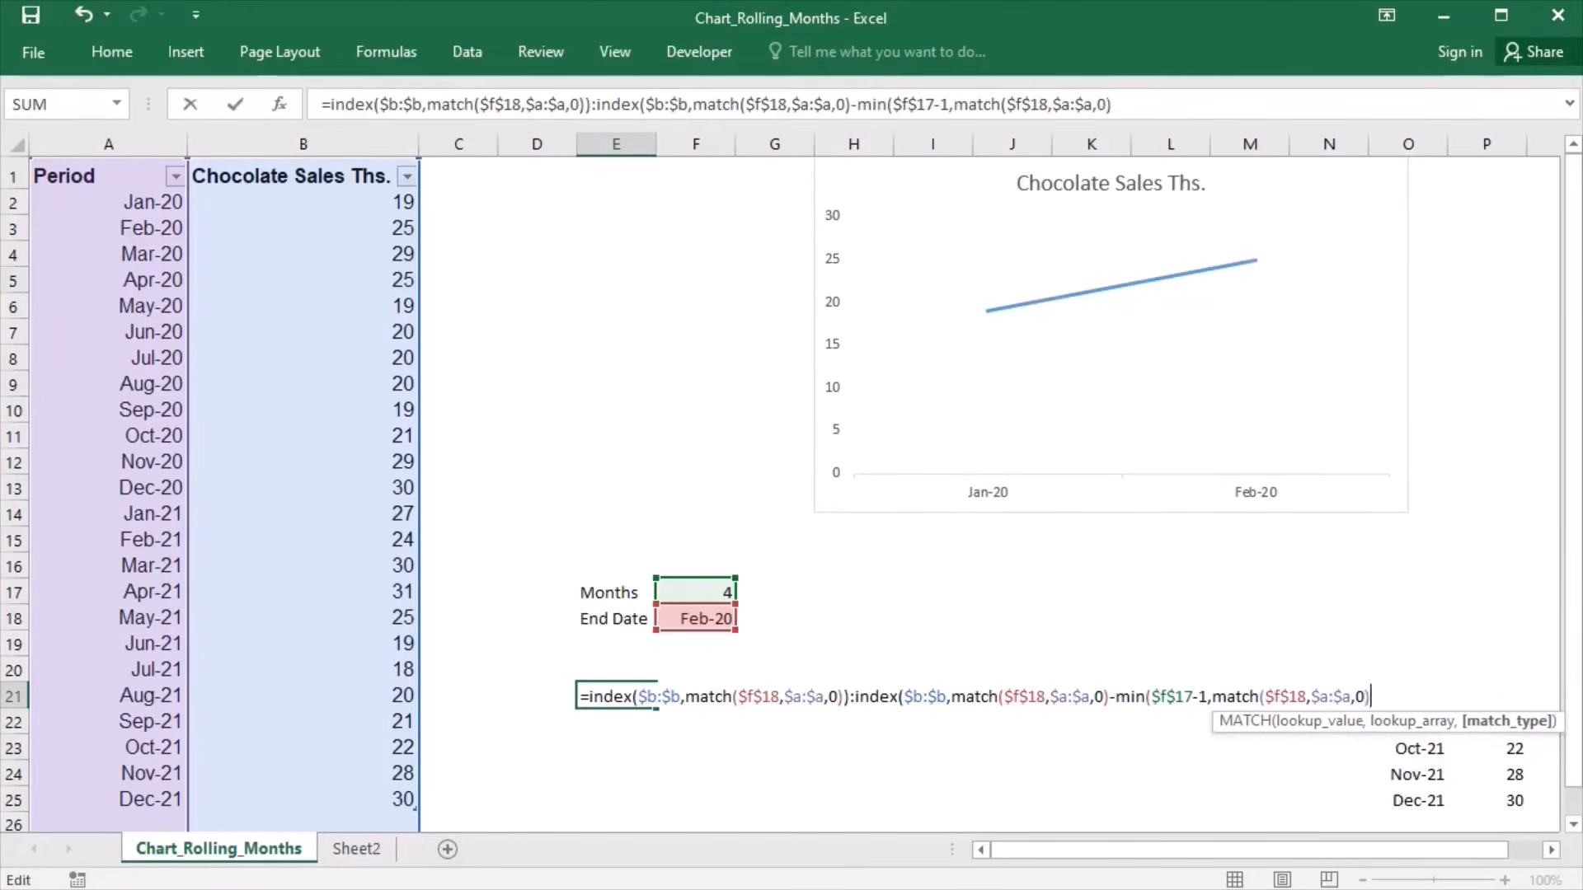
{"action": "type", "text": "-2))"}
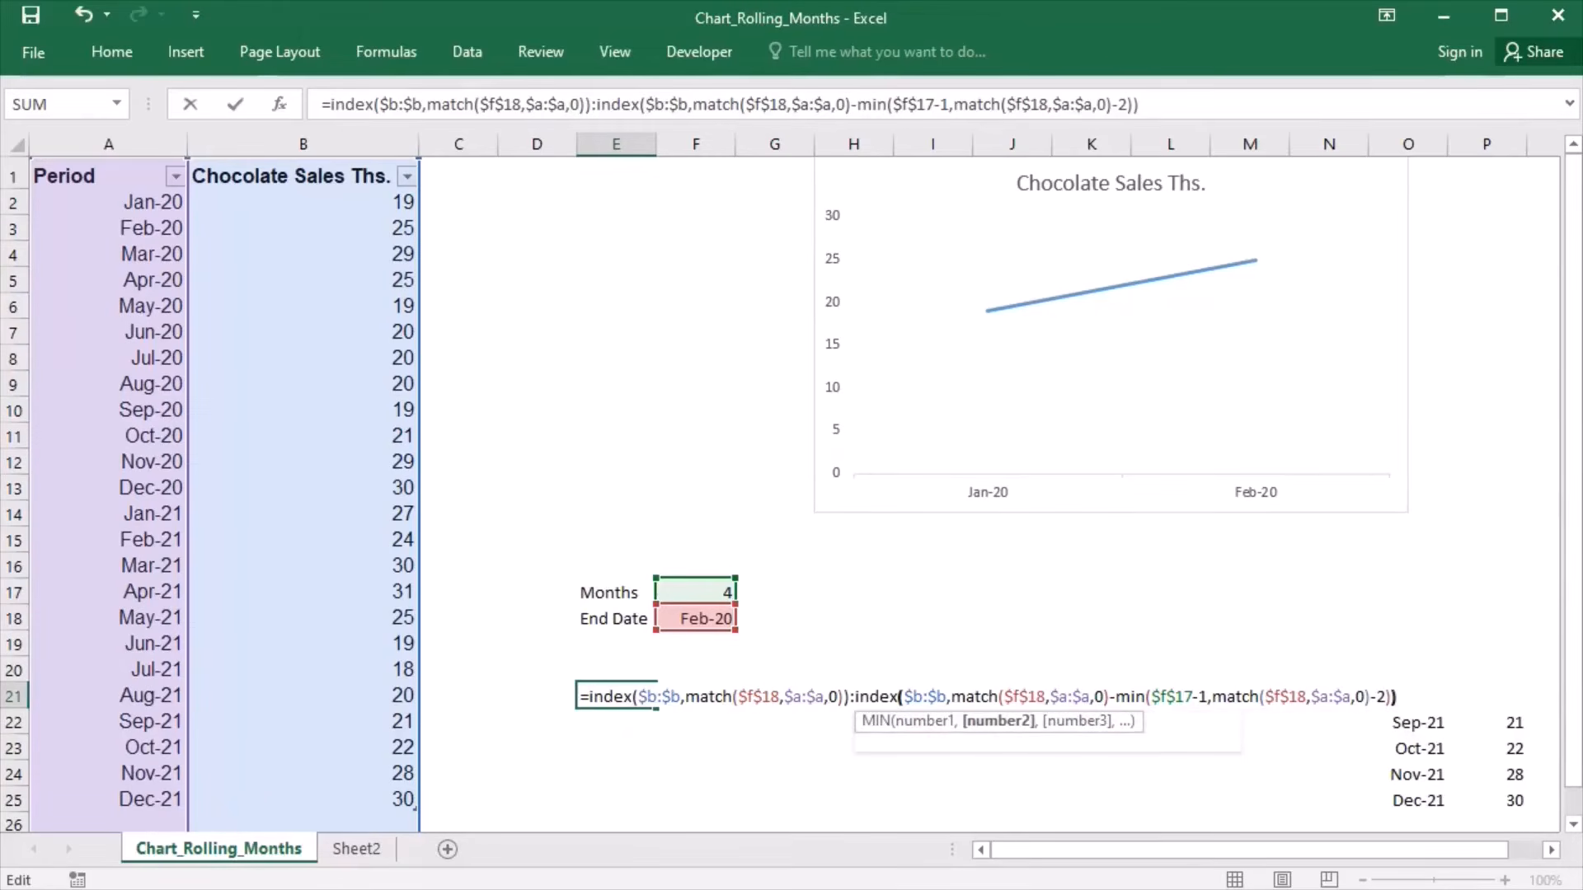
- Copy the E21 formula without its equals sign, evaluate it in place to check the returned values, and cancel the cell entry
{"action": "key", "text": "F2"}
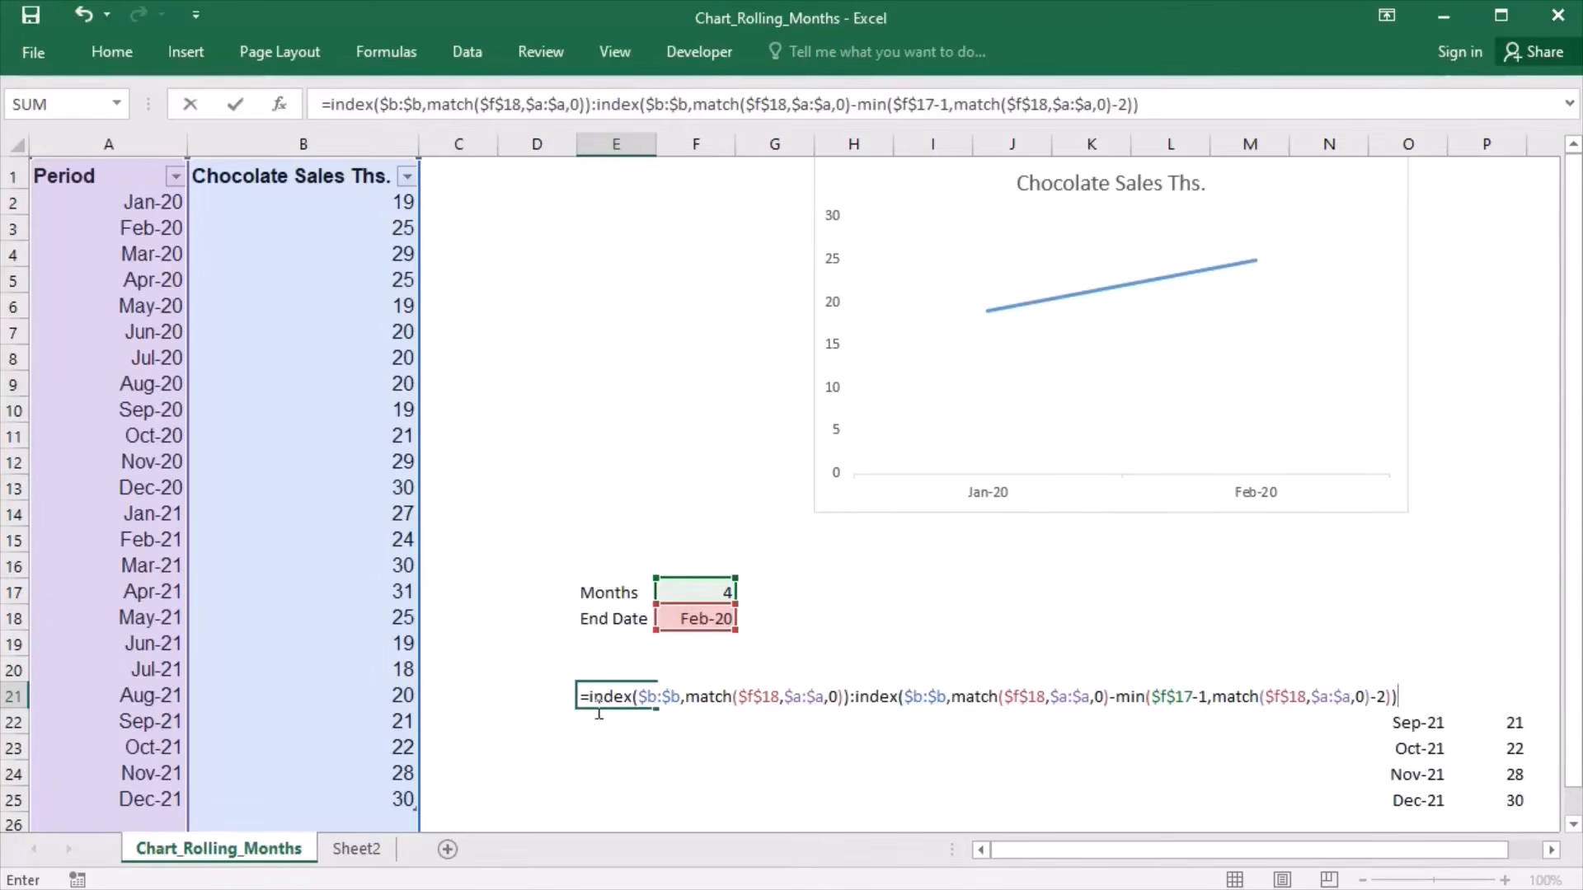
{"action": "left_click_drag", "start_coordinate": [588, 710], "coordinate": [1397, 709]}
{"action": "key", "text": "ctrl+c"}
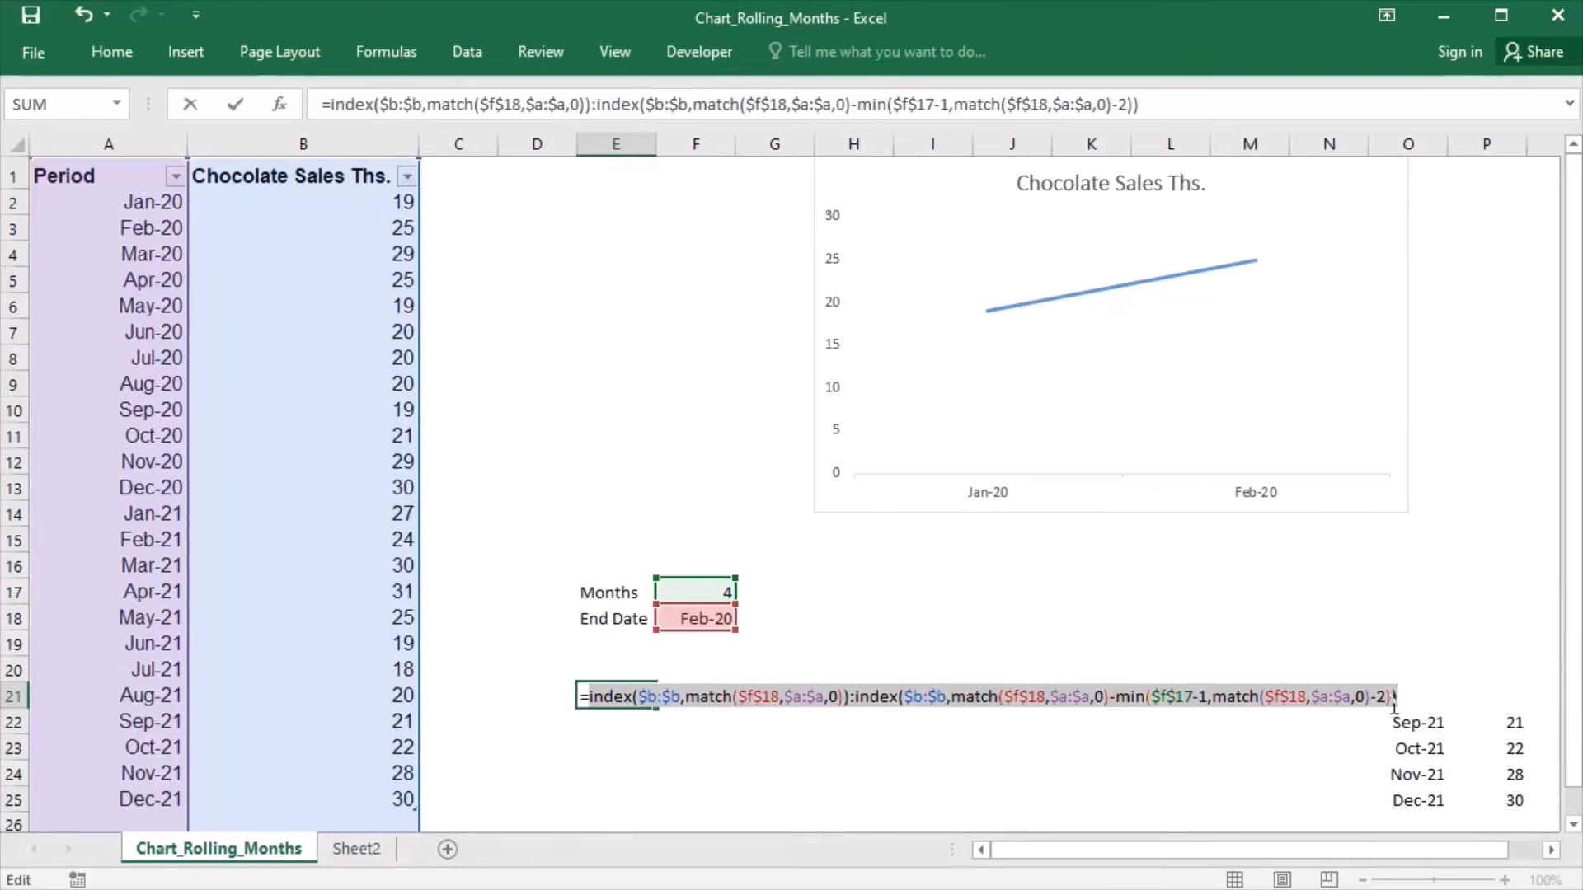
{"action": "key", "text": "F9"}
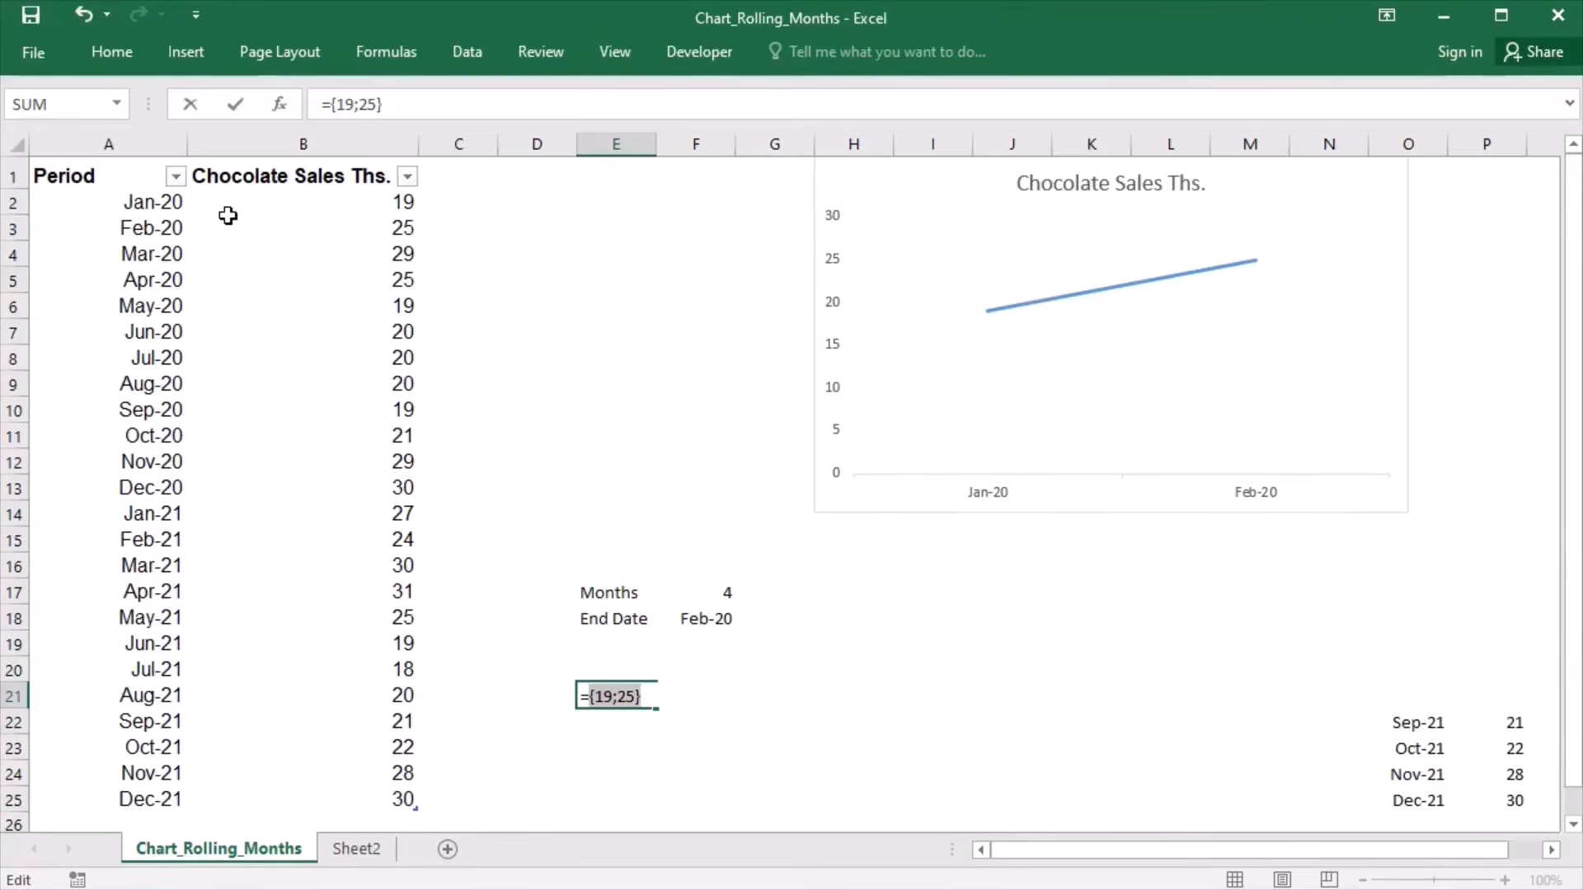
{"action": "key", "text": "Escape"}
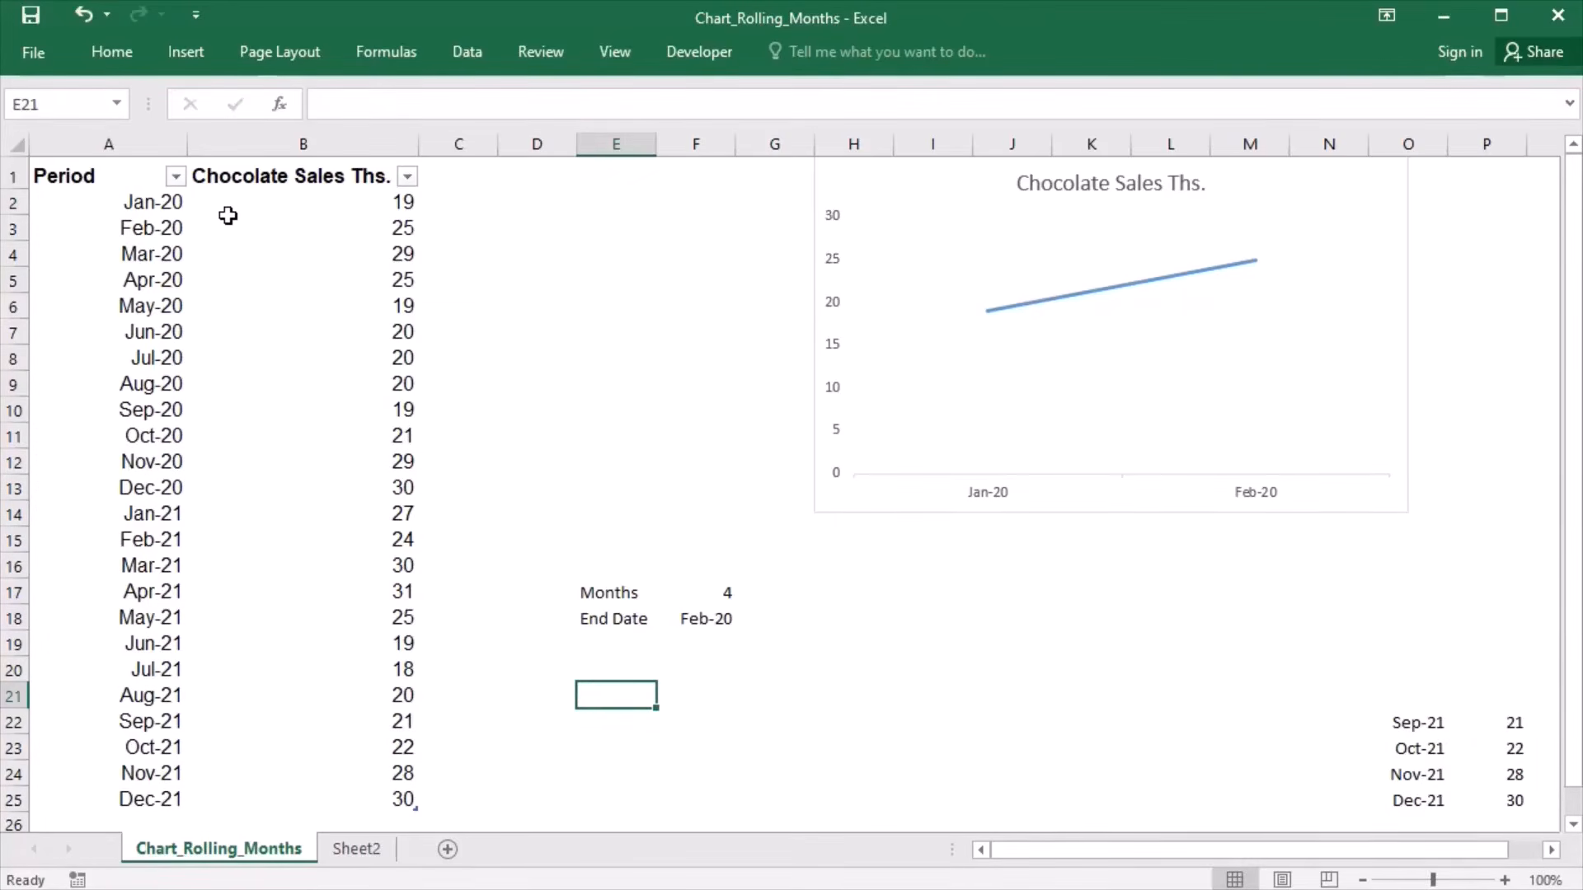
- Replace the Rollingvalues name's reference with = followed by the copied INDEX/MATCH range formula, and save the change
{"action": "left_click", "coordinate": [387, 57]}
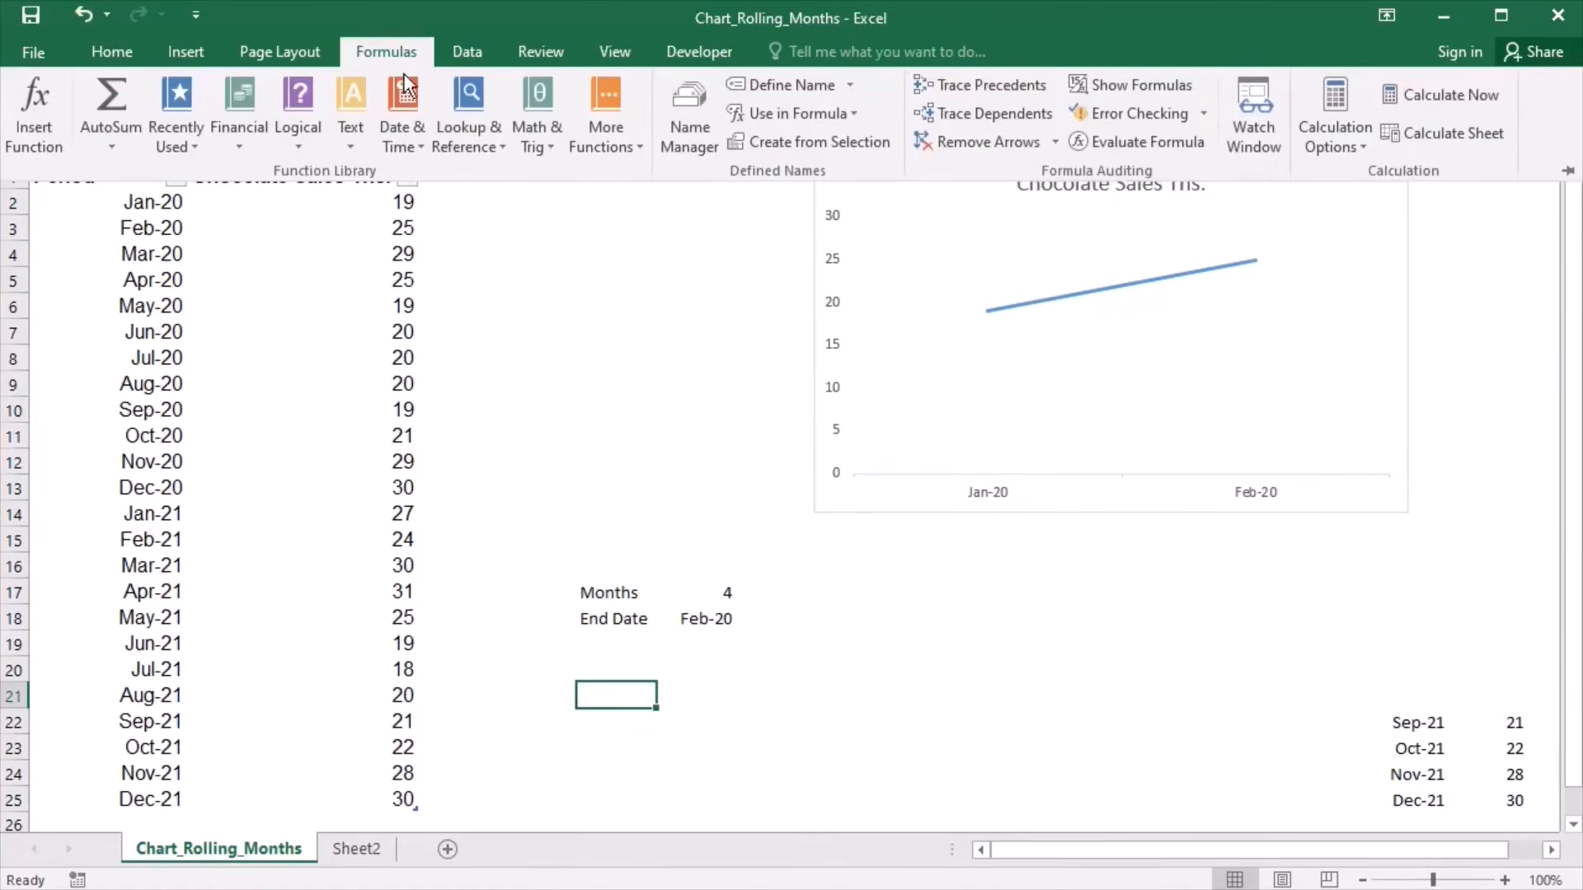
{"action": "left_click", "coordinate": [696, 127]}
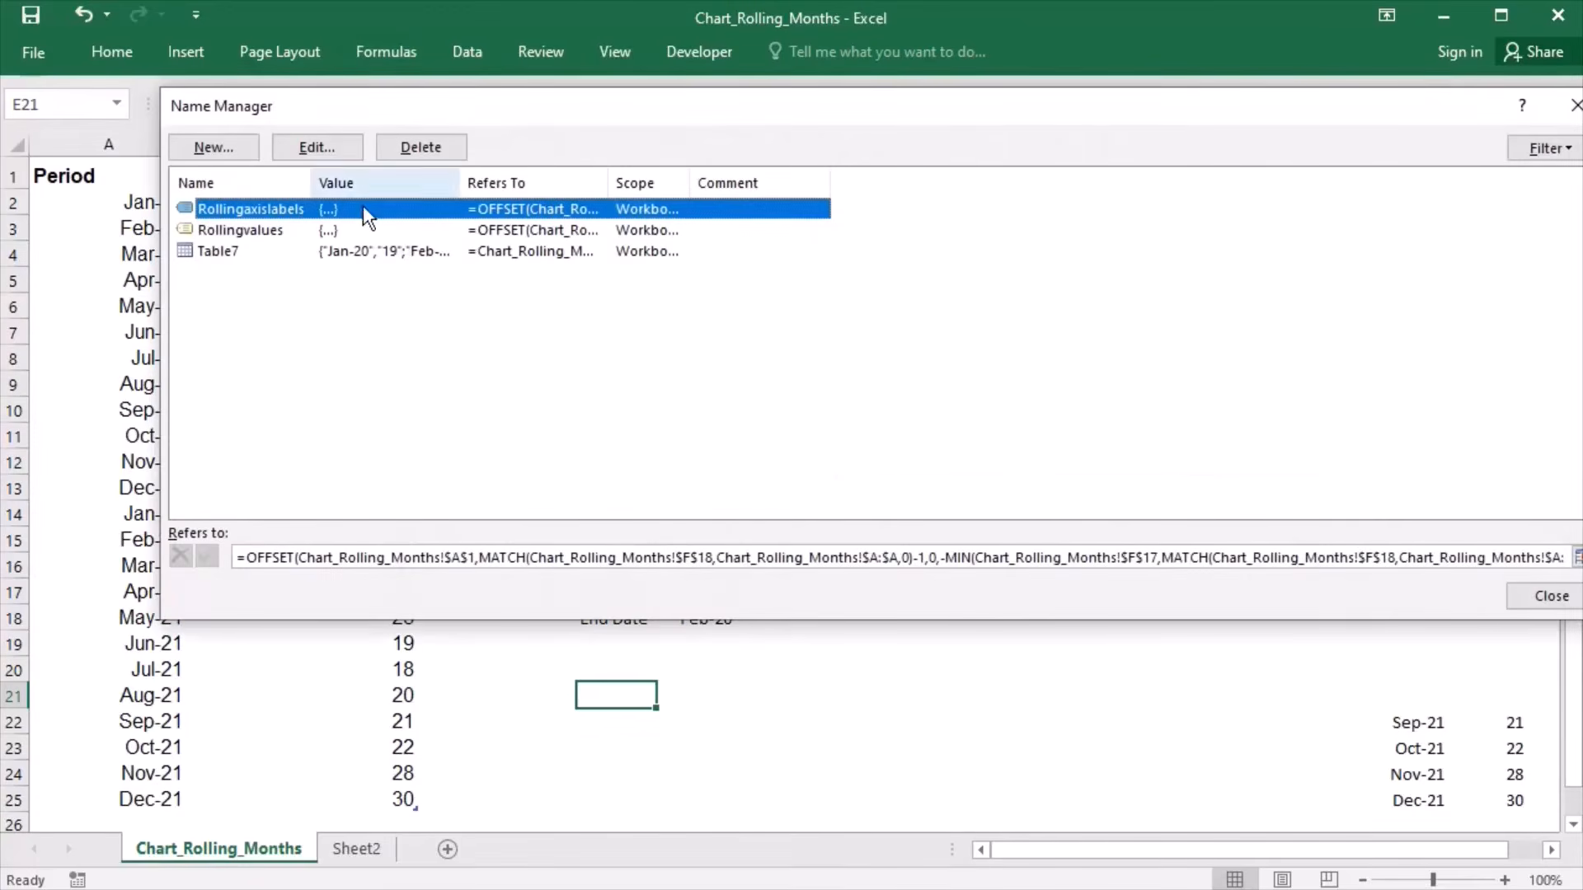
{"action": "left_click", "coordinate": [254, 234]}
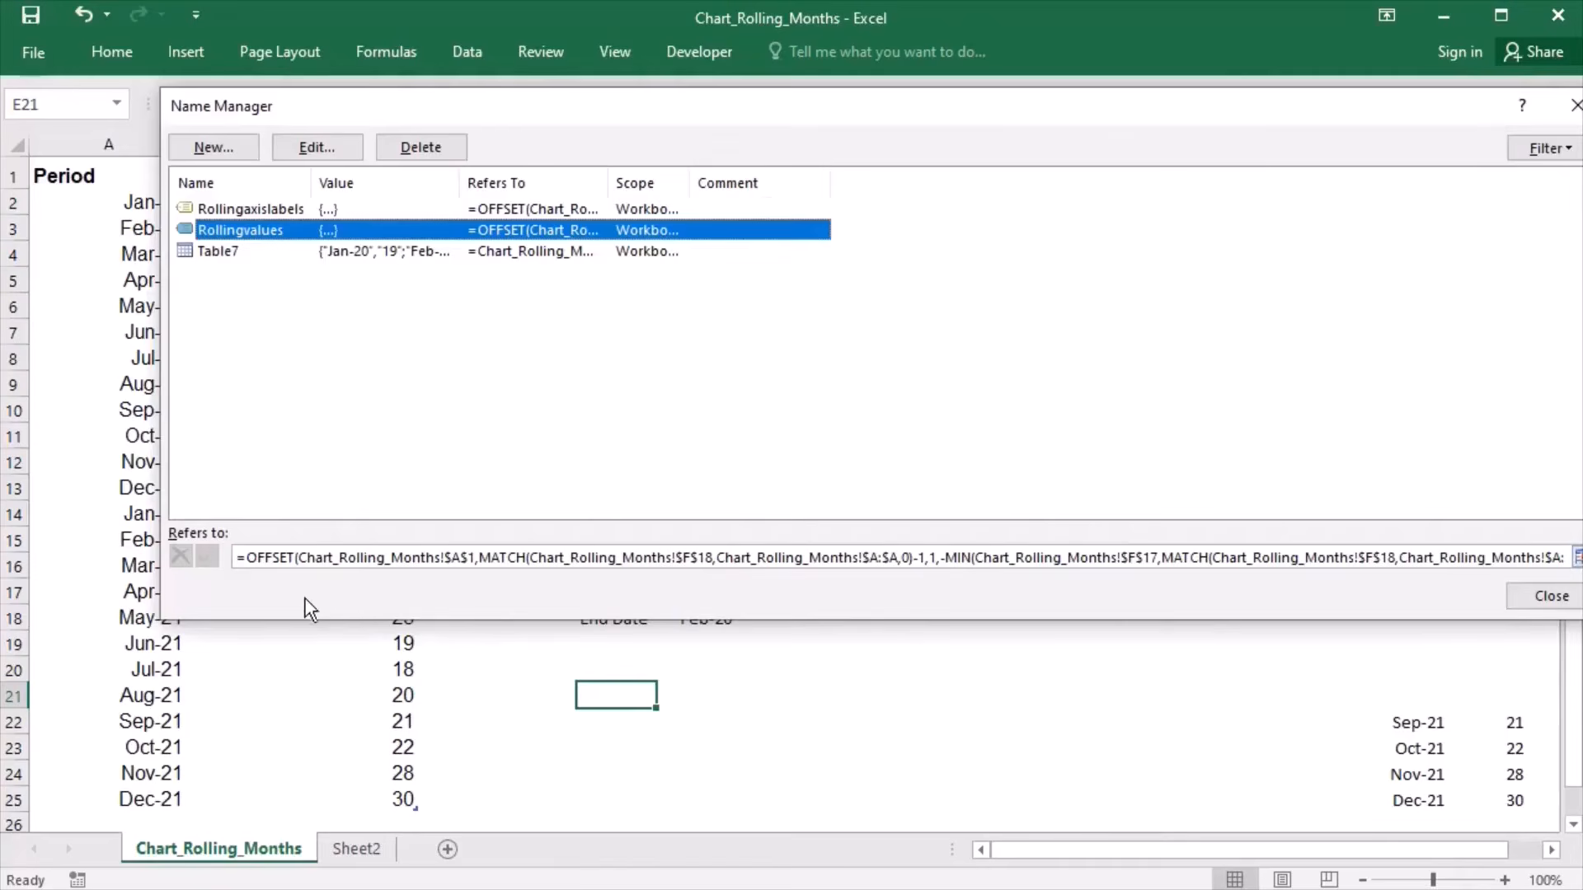
{"action": "left_click", "coordinate": [259, 567]}
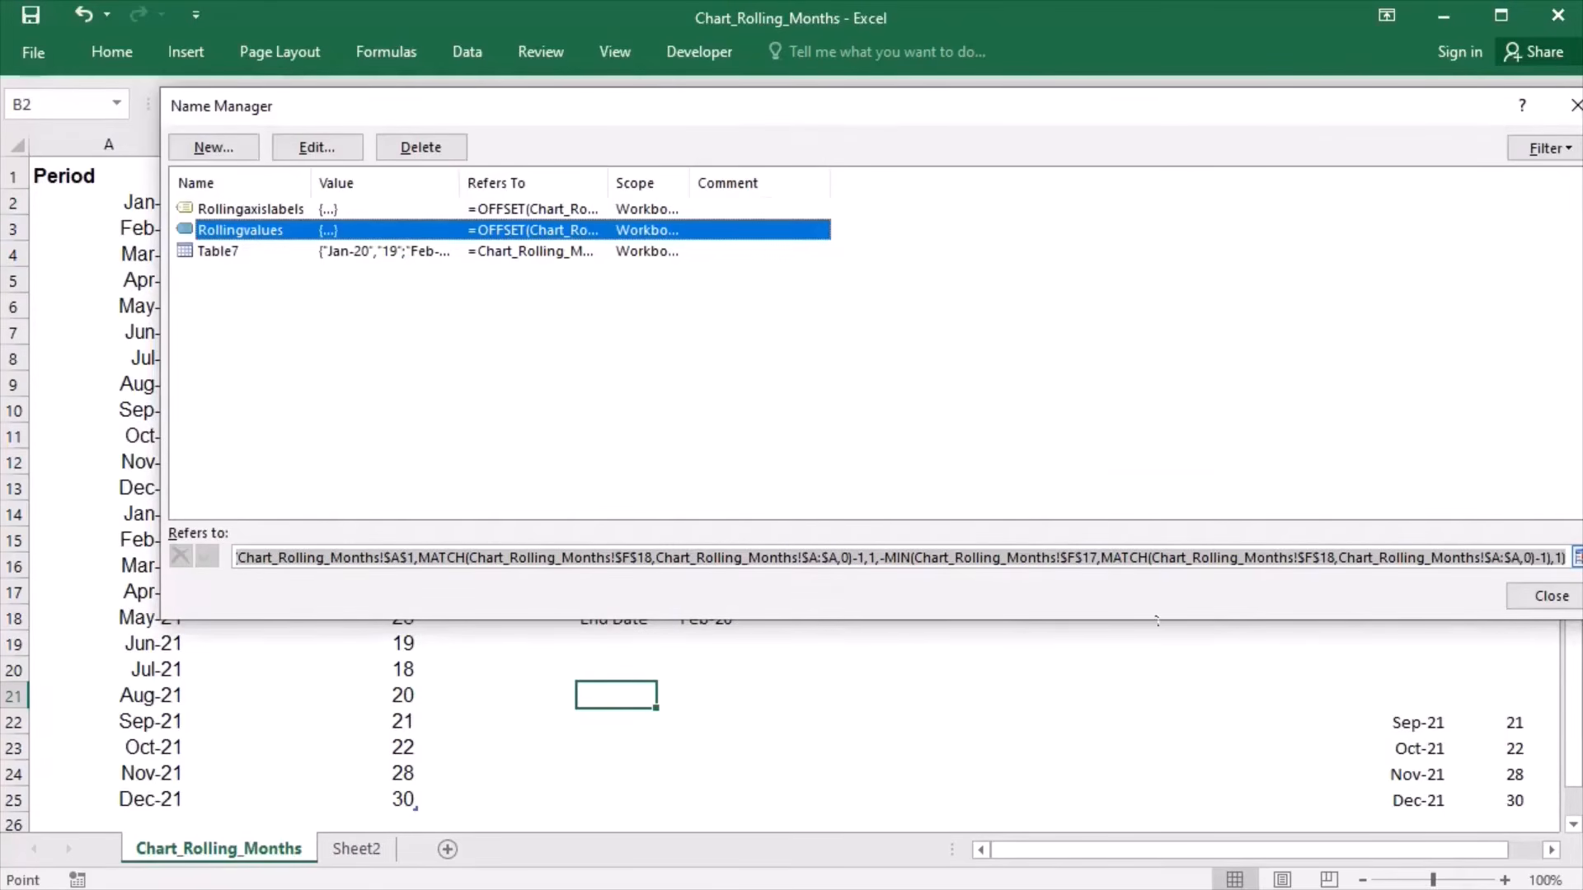
{"action": "key", "text": "ctrl+a"}
{"action": "type", "text": "="}
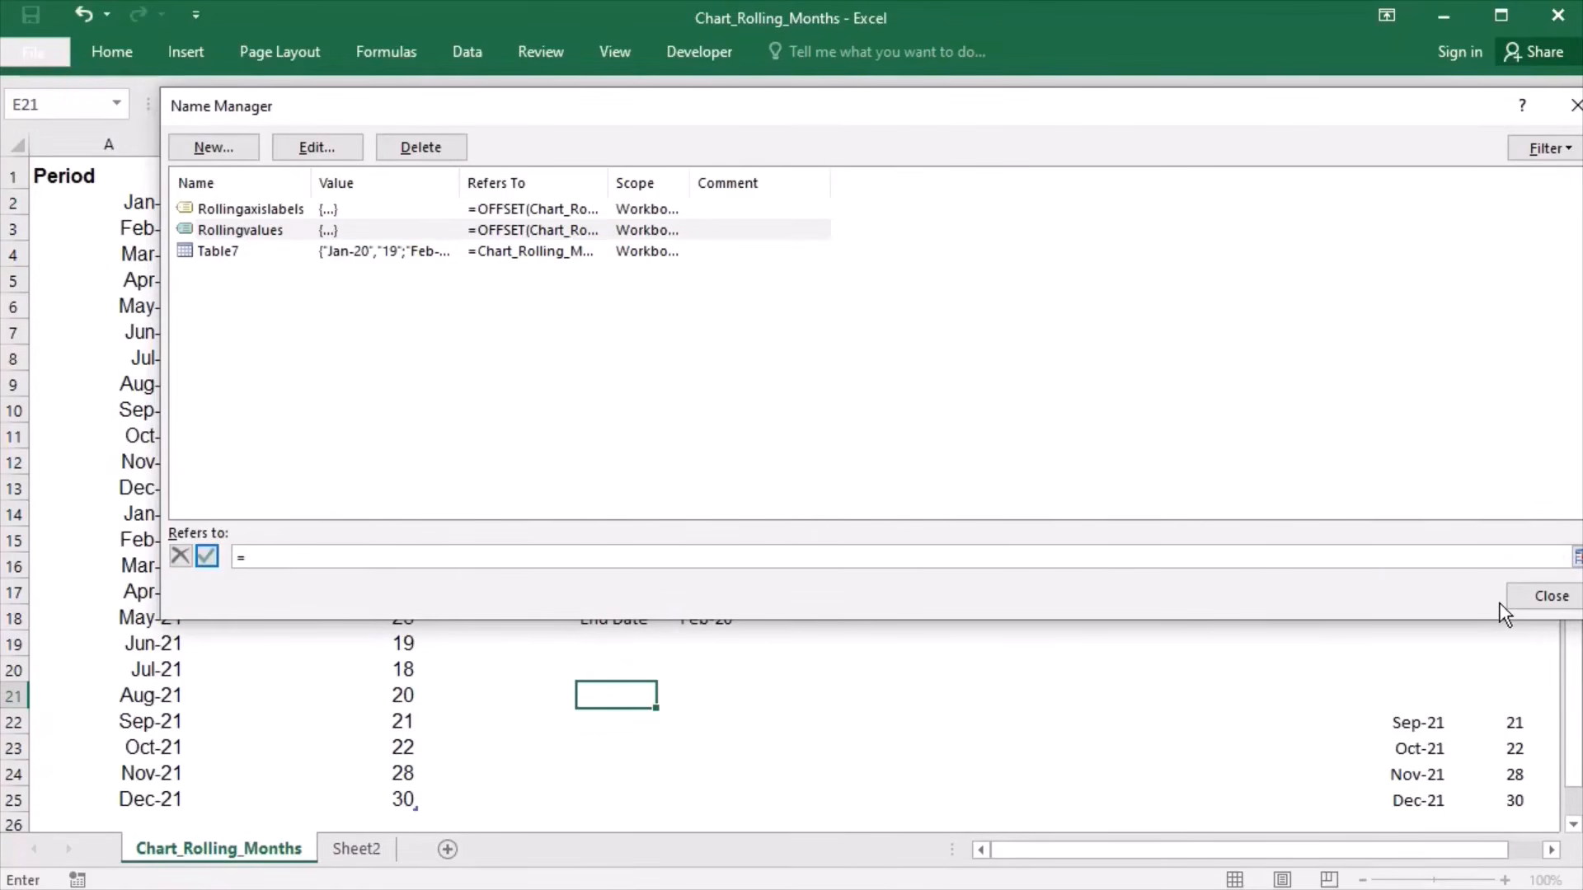
{"action": "key", "text": "ctrl+v"}
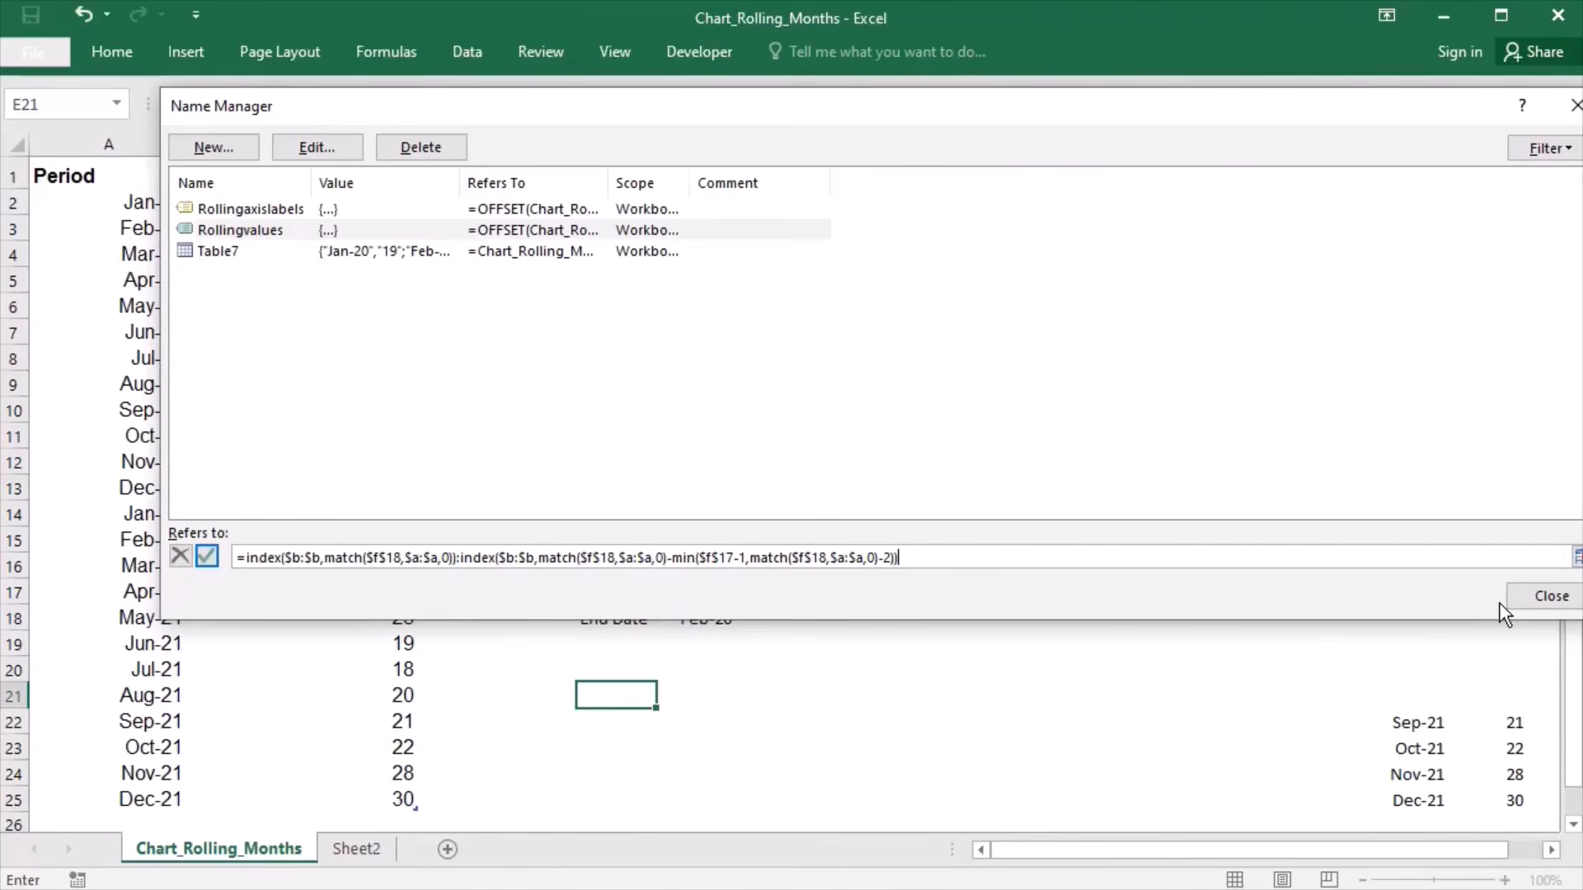
{"action": "left_click", "coordinate": [270, 229]}
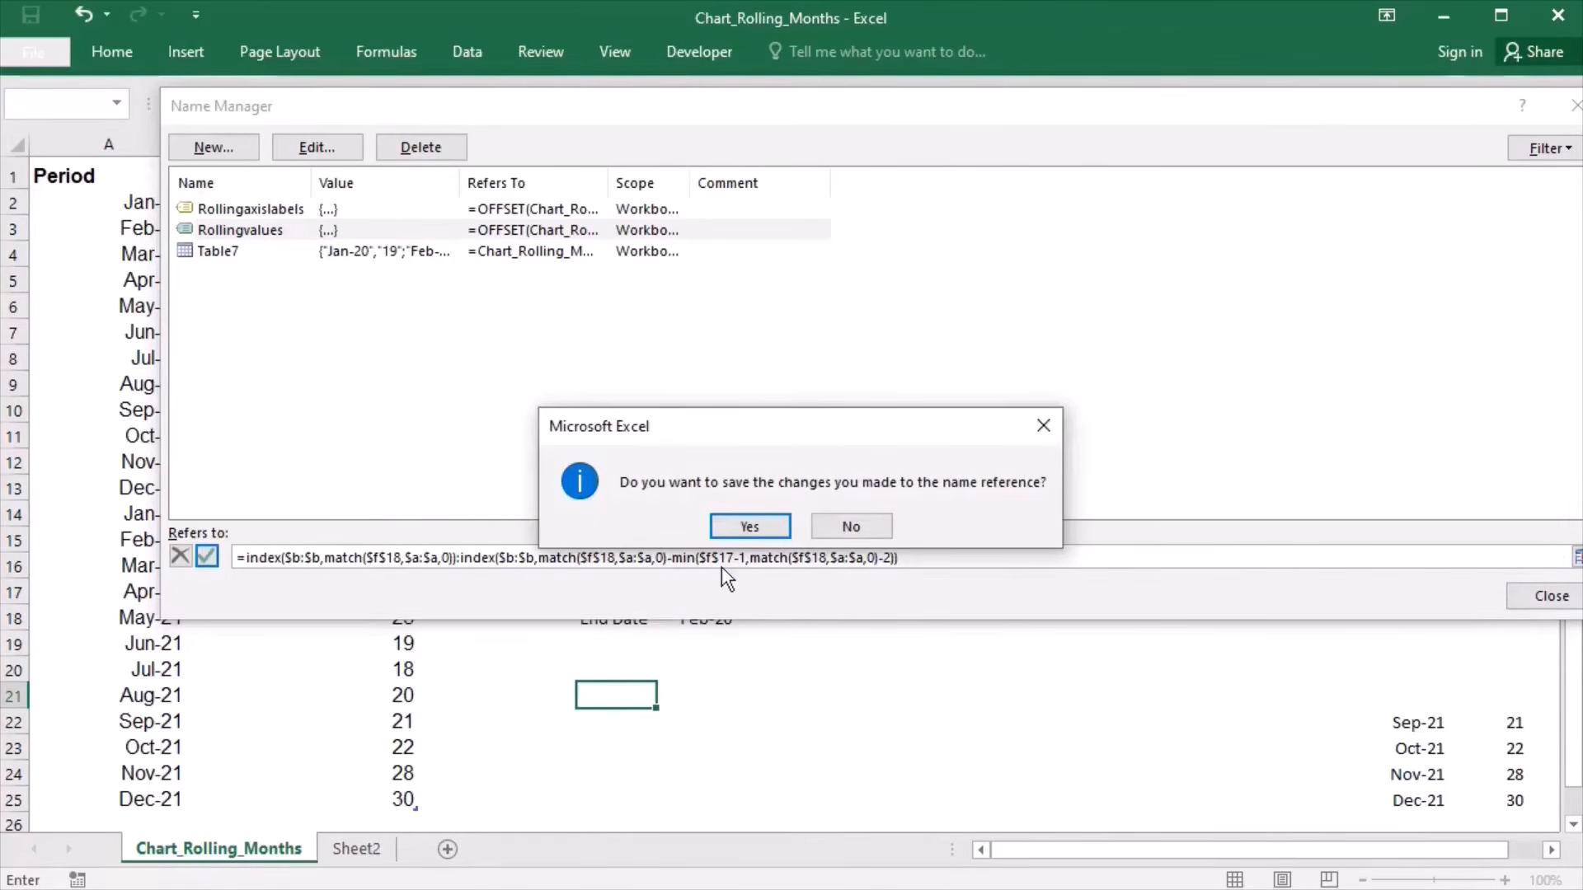
{"action": "left_click", "coordinate": [739, 537]}
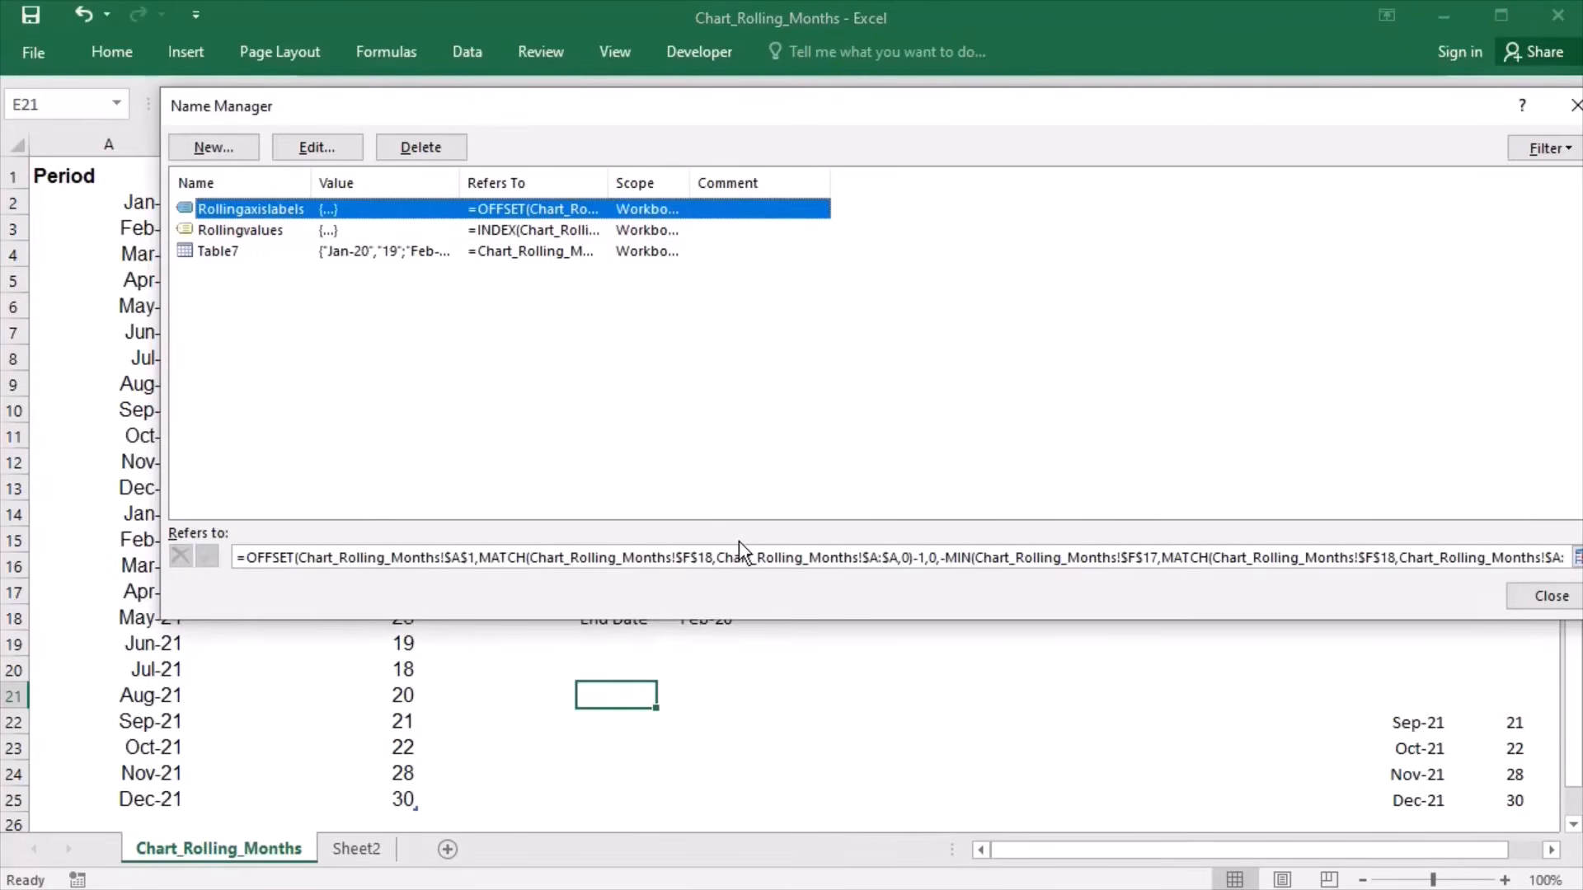
- Replace the Rollingaxislabels name's reference with = followed by the same copied INDEX/MATCH formula
{"action": "left_click", "coordinate": [255, 560]}
{"action": "key", "text": "End"}
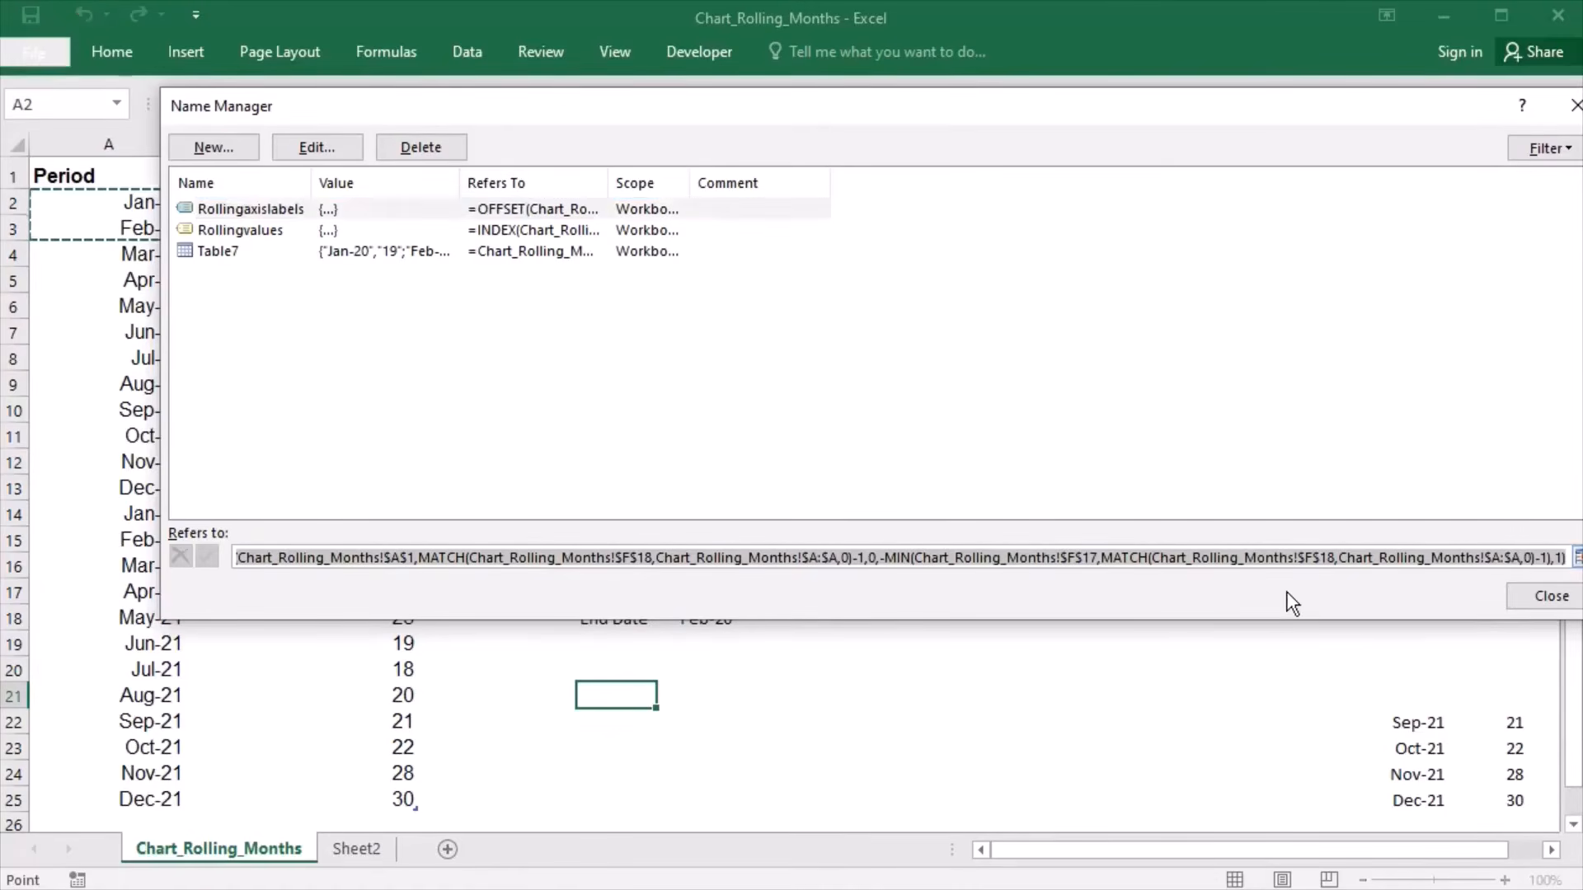
{"action": "key", "text": "shift+Home"}
{"action": "type", "text": "="}
{"action": "key", "text": "ctrl+v"}
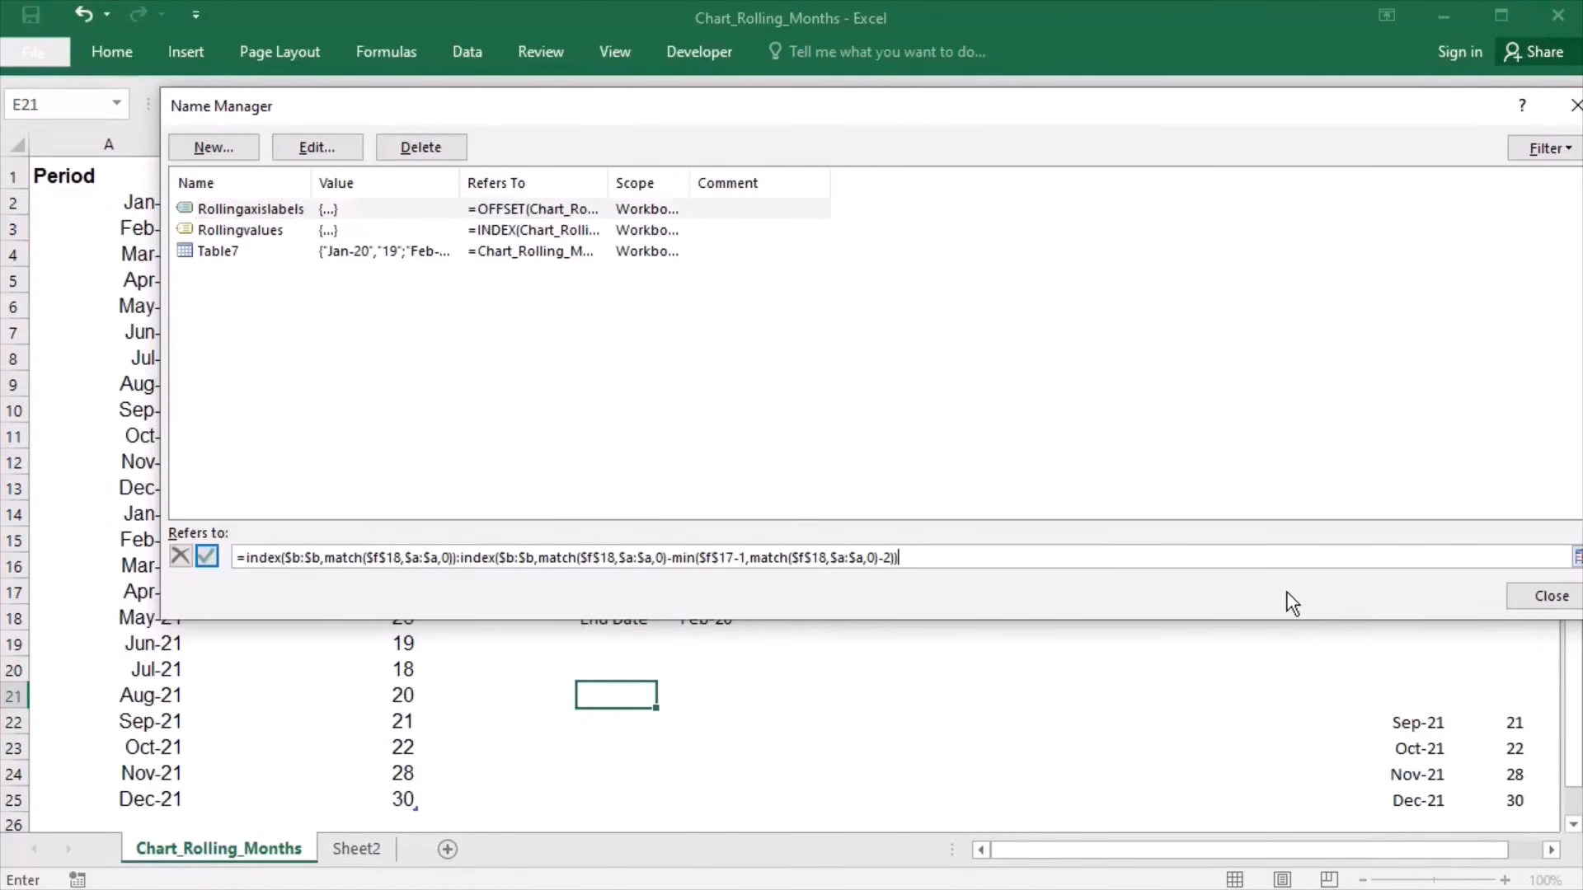
{"action": "key", "text": "Return"}
- Change the first INDEX array in the Rollingaxislabels reference to $a:$a
{"action": "left_click", "coordinate": [312, 568]}
{"action": "key", "text": "BackSpace"}
{"action": "type", "text": "a"}
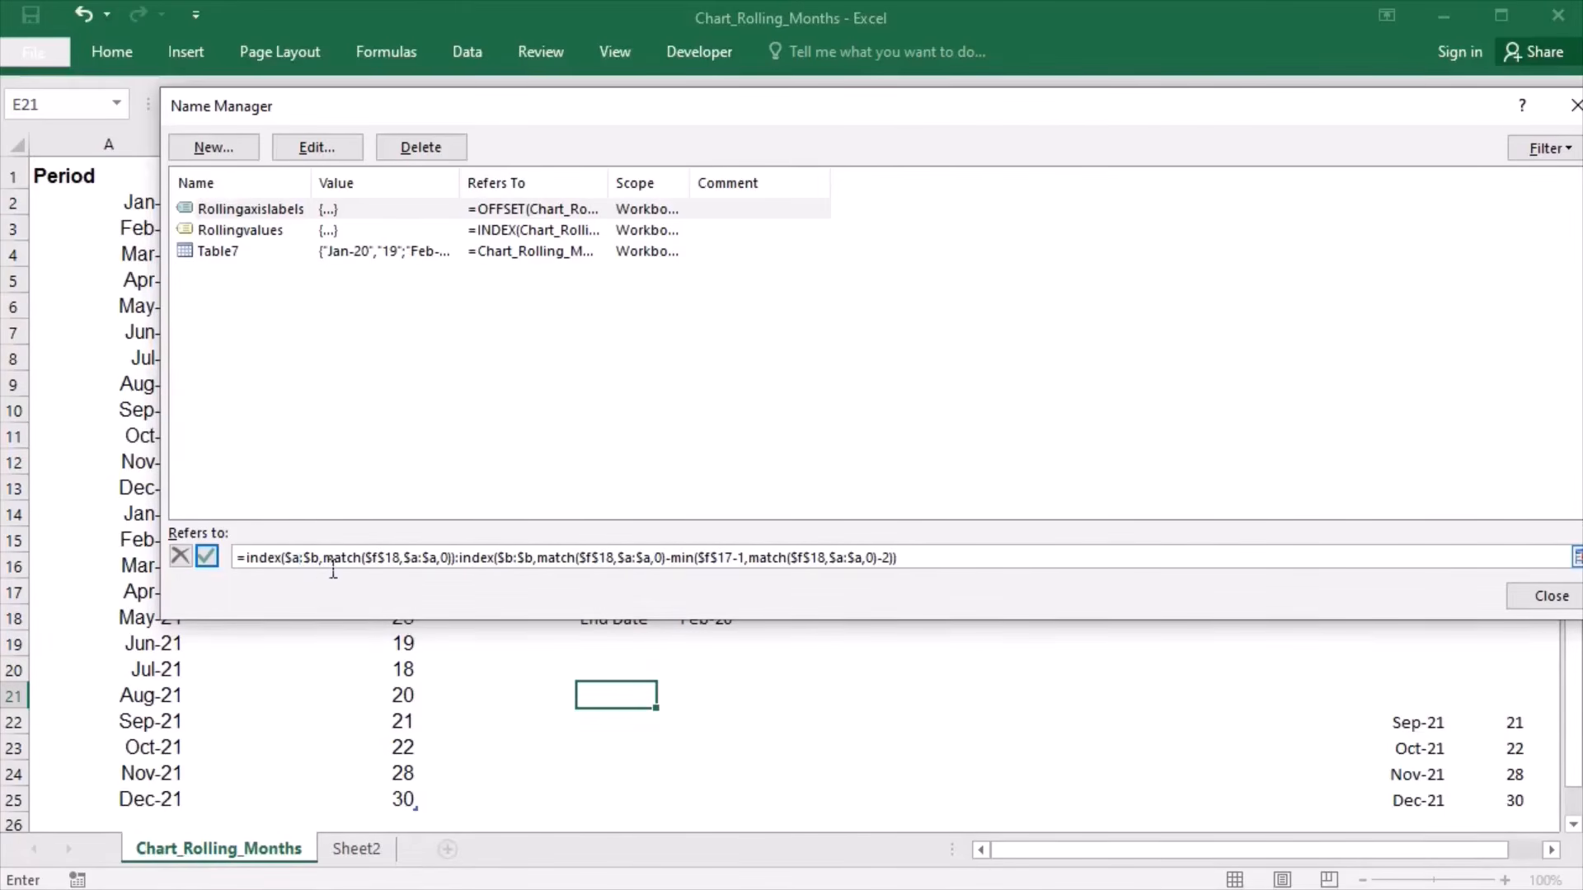
{"action": "left_click", "coordinate": [329, 570]}
{"action": "key", "text": "BackSpace"}
{"action": "type", "text": "a"}
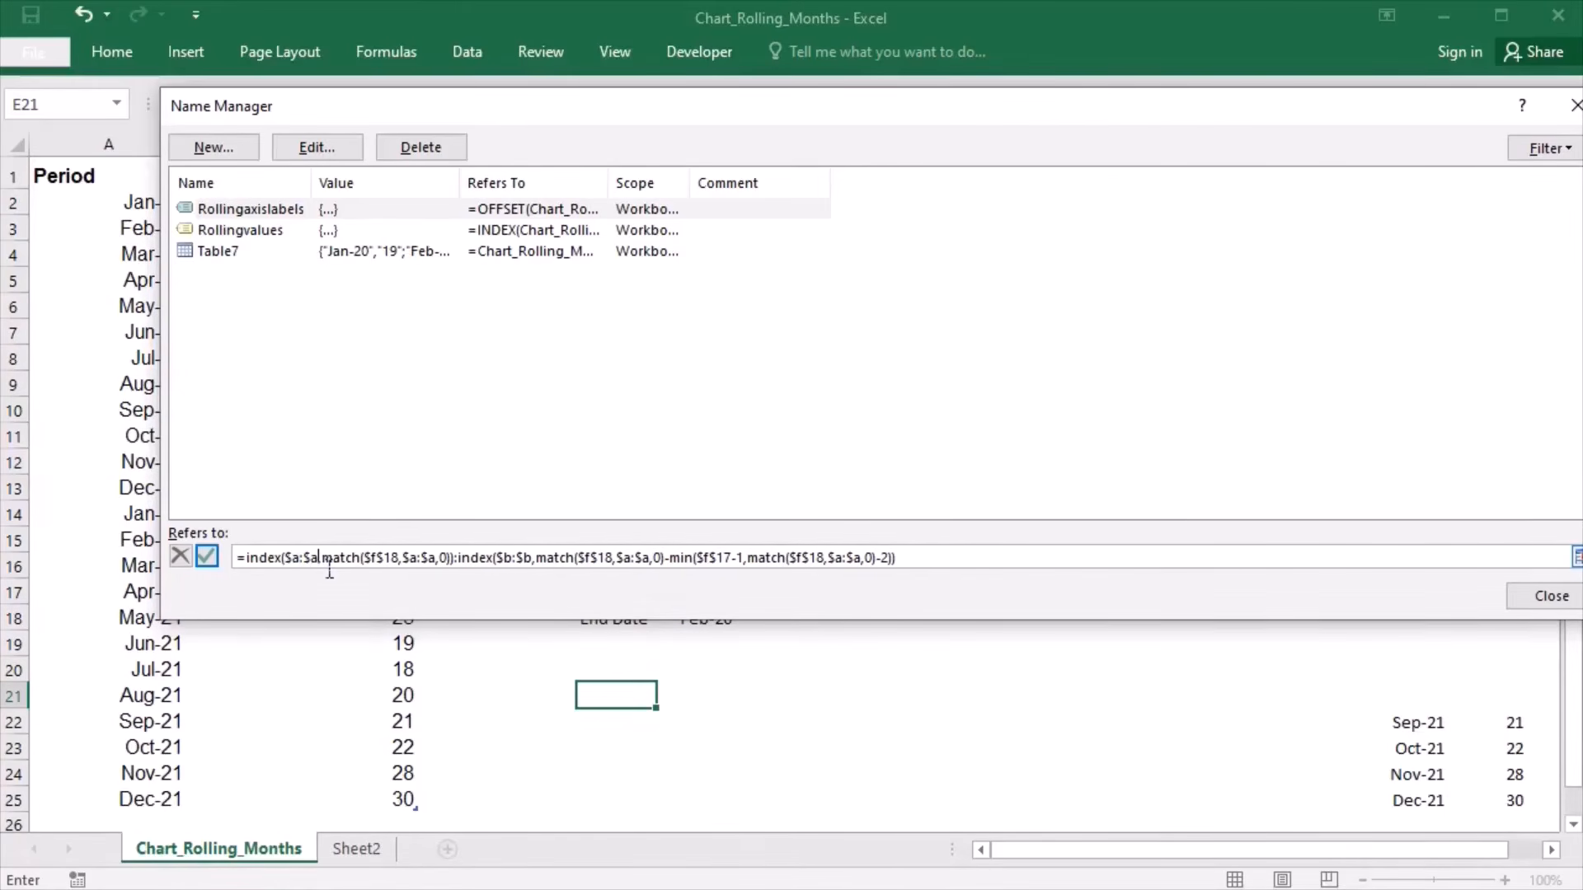
- Change the second INDEX array in the Rollingaxislabels reference to $a:$a, then save the name change and close the name list
{"action": "left_click", "coordinate": [521, 569]}
{"action": "key", "text": "BackSpace"}
{"action": "type", "text": "a"}
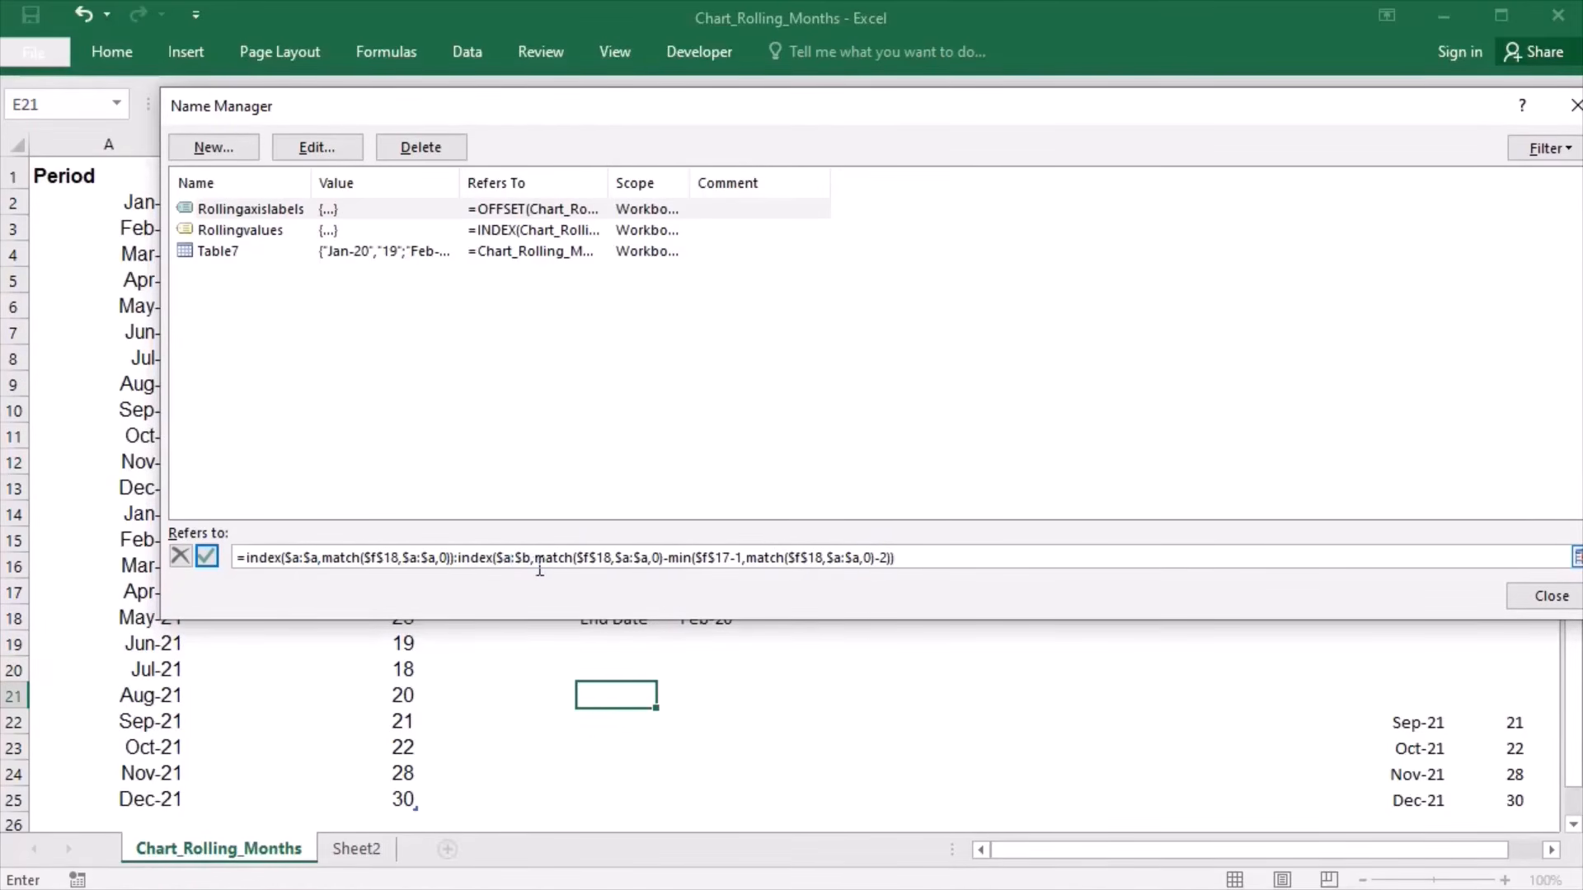
{"action": "left_click", "coordinate": [538, 569]}
{"action": "key", "text": "BackSpace"}
{"action": "type", "text": "a"}
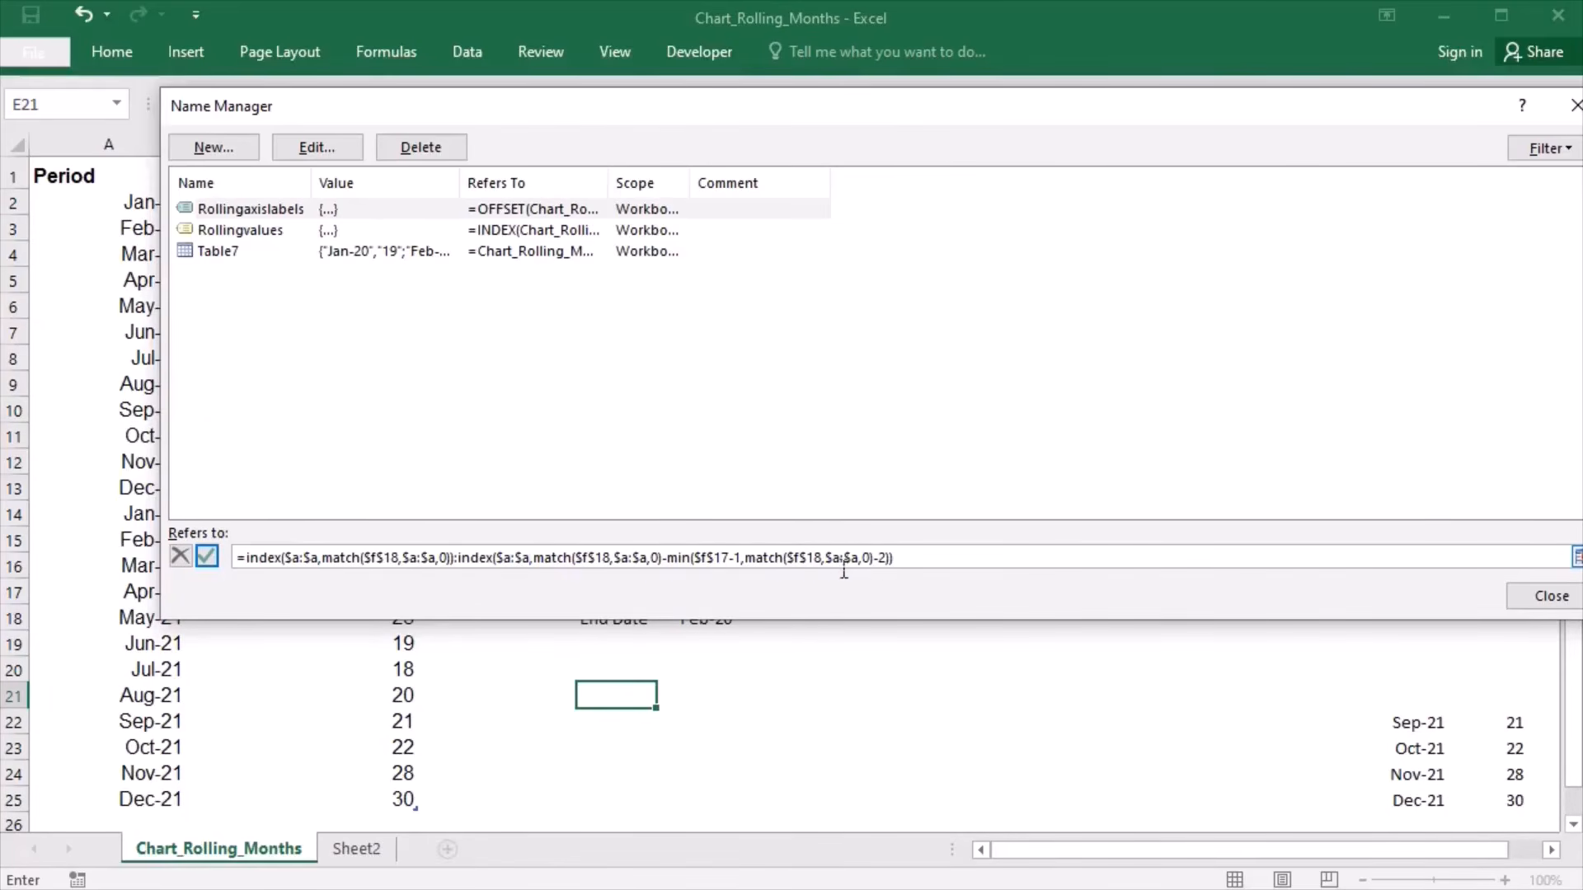
{"action": "left_click", "coordinate": [1532, 606]}
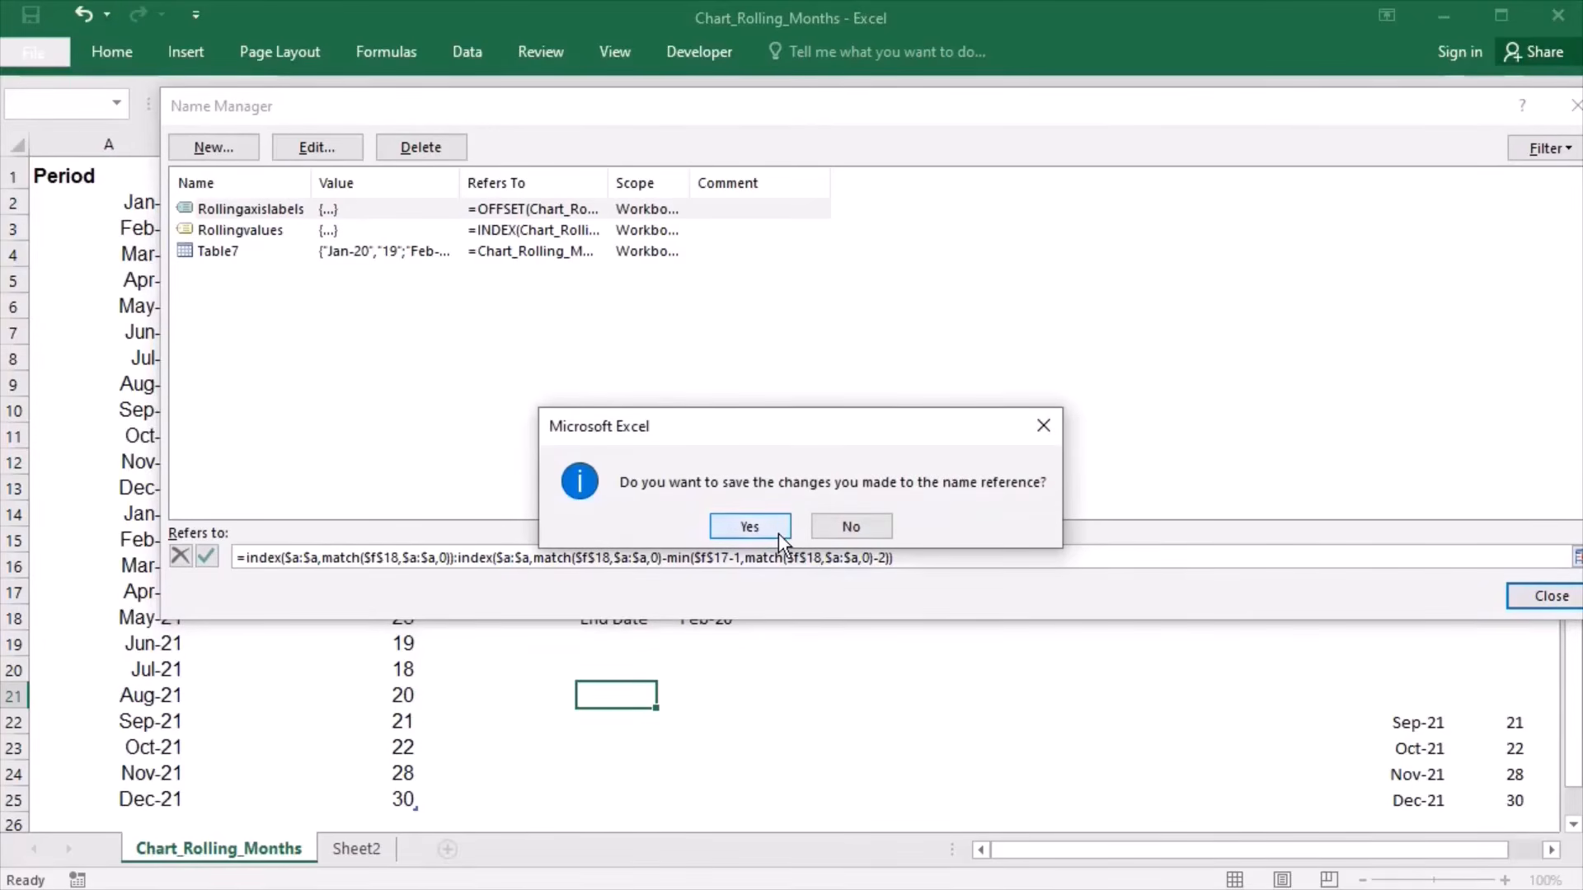
{"action": "left_click", "coordinate": [778, 533]}
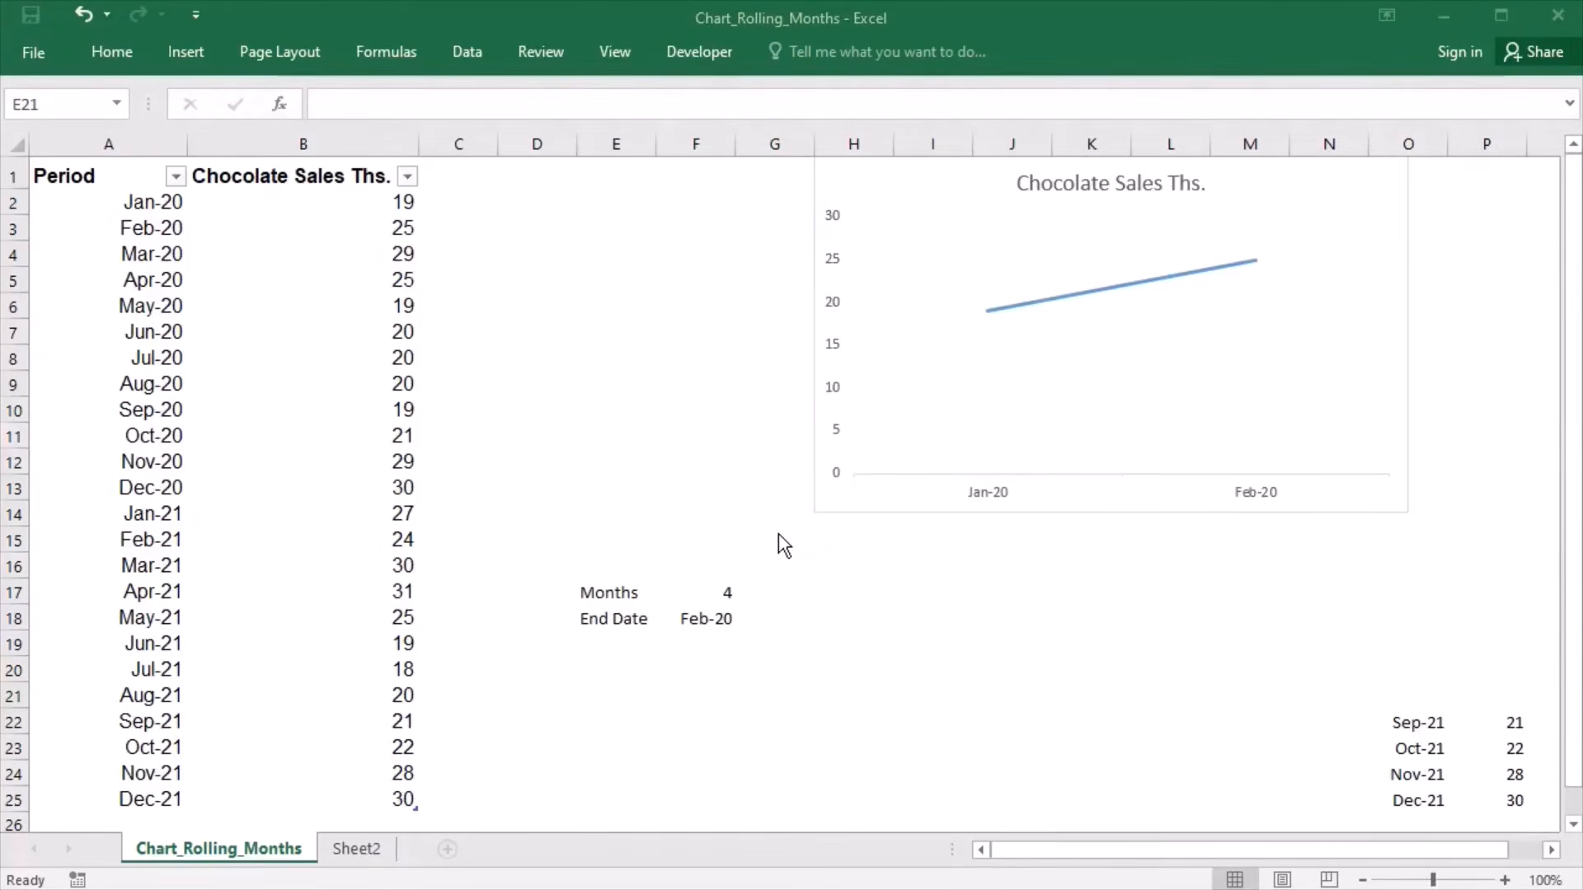
- Set the End Date in F18 to Dec-21 to test the chart, and switch to Sheet2
{"action": "left_click", "coordinate": [714, 624]}
{"action": "left_click", "coordinate": [752, 626]}
{"action": "left_click_drag", "start_coordinate": [756, 671], "coordinate": [755, 764]}
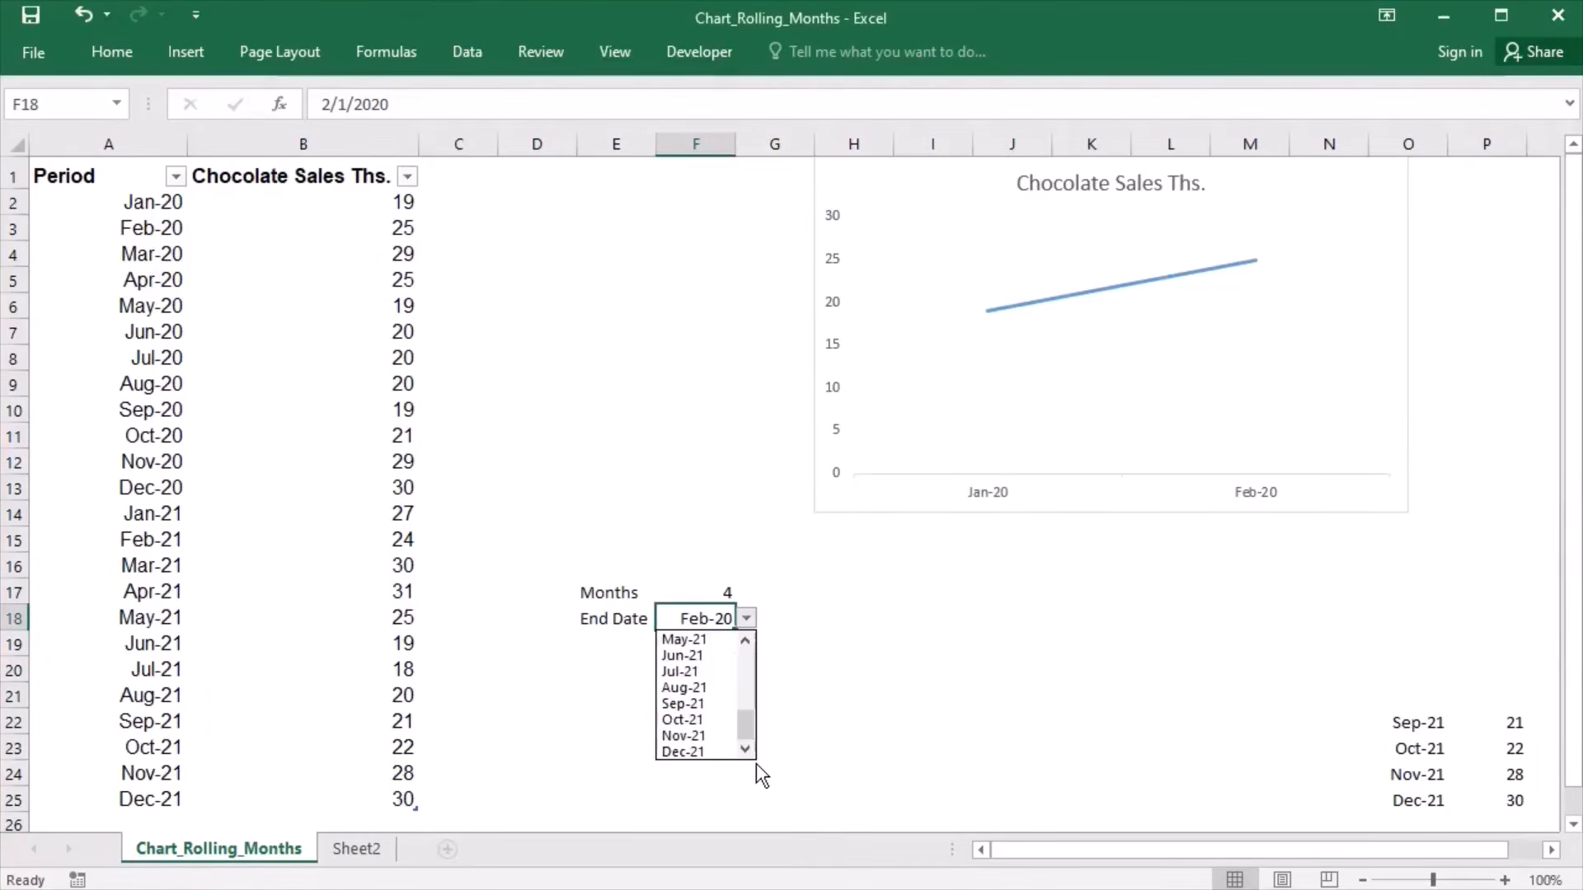
{"action": "left_click", "coordinate": [704, 753]}
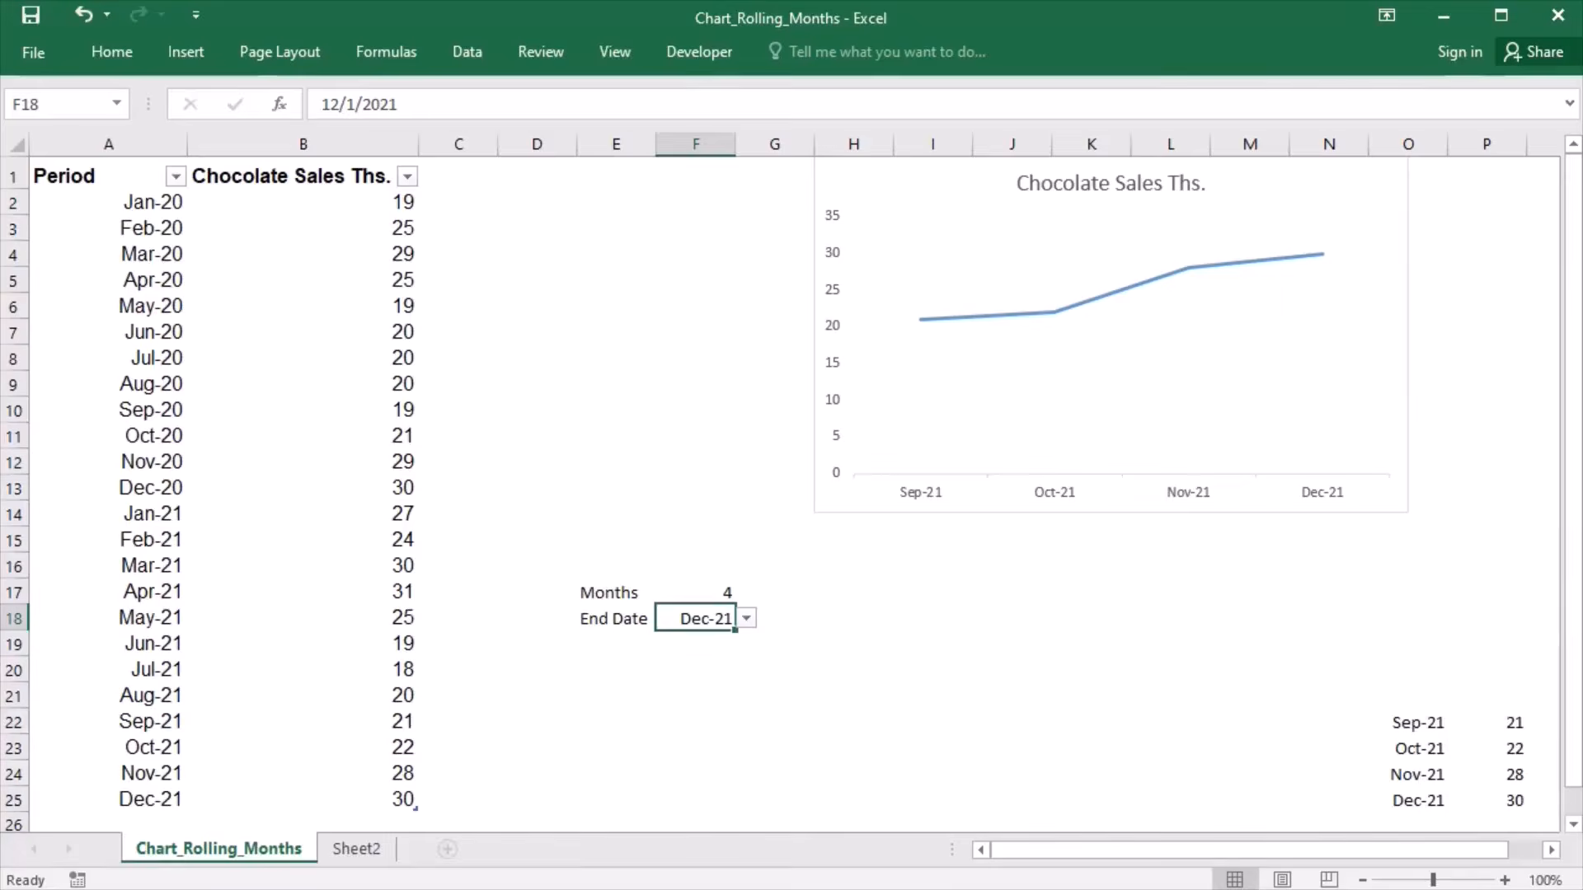
{"action": "key", "text": "ctrl+Page_Down"}
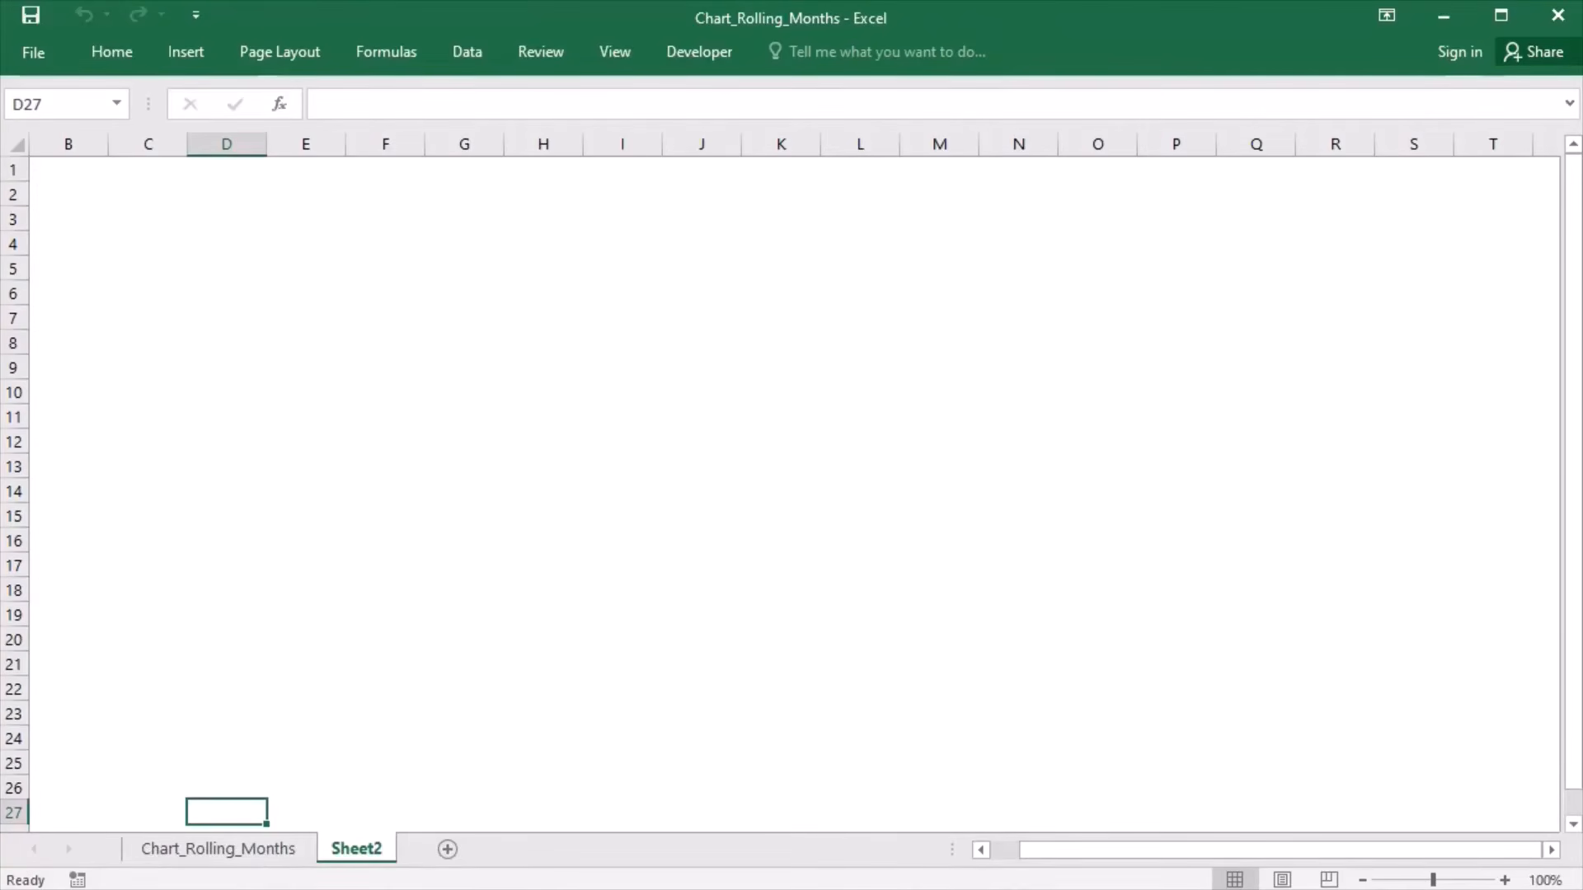